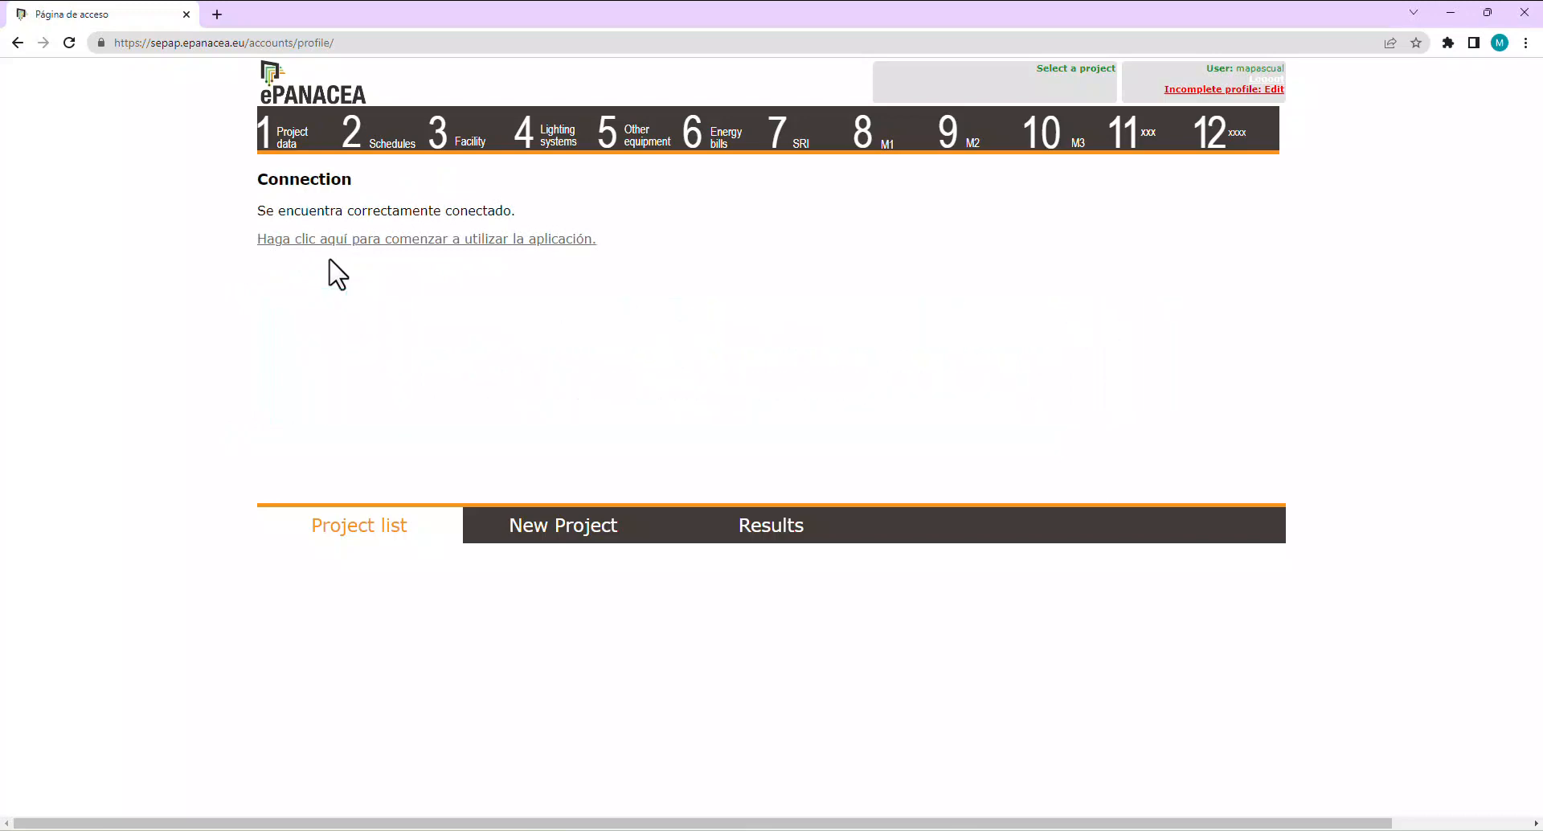
# Open the project list and search for projects whose name contains MFB.
pyautogui.click(374, 243)
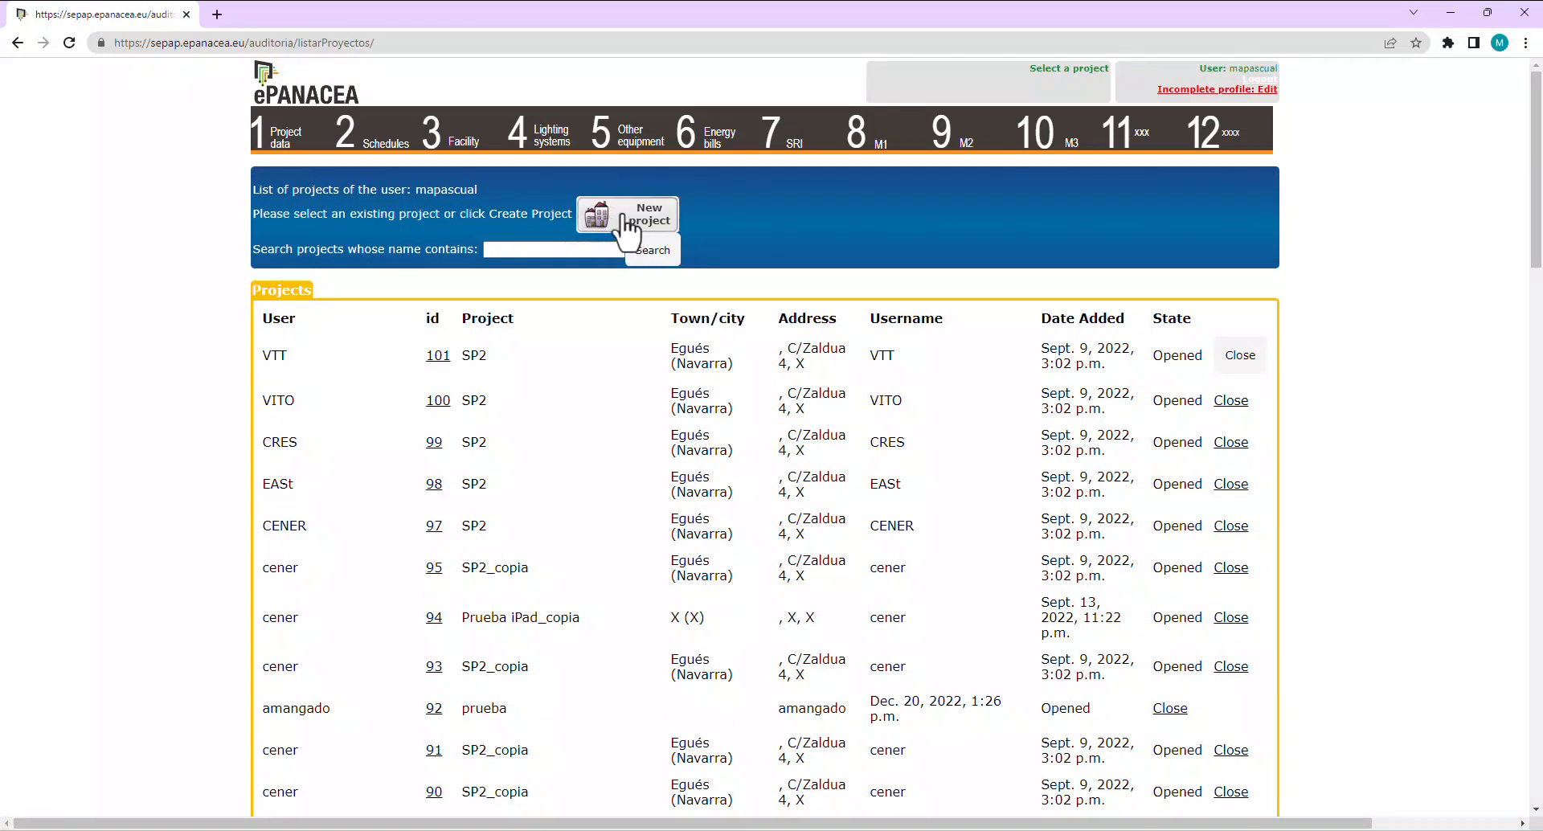
pyautogui.click(548, 257)
pyautogui.write('MFB')
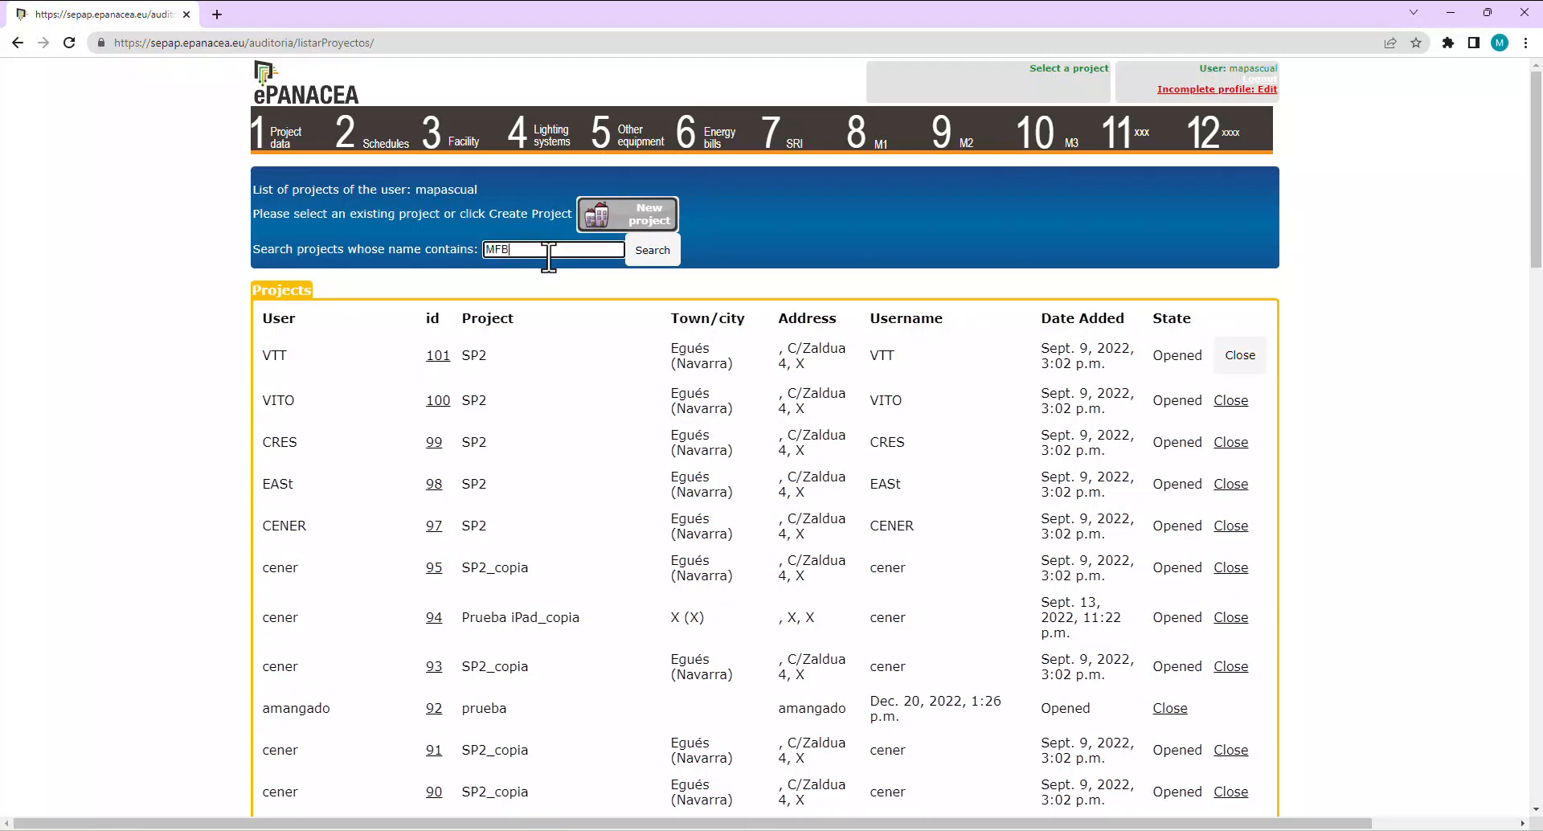
pyautogui.click(650, 253)
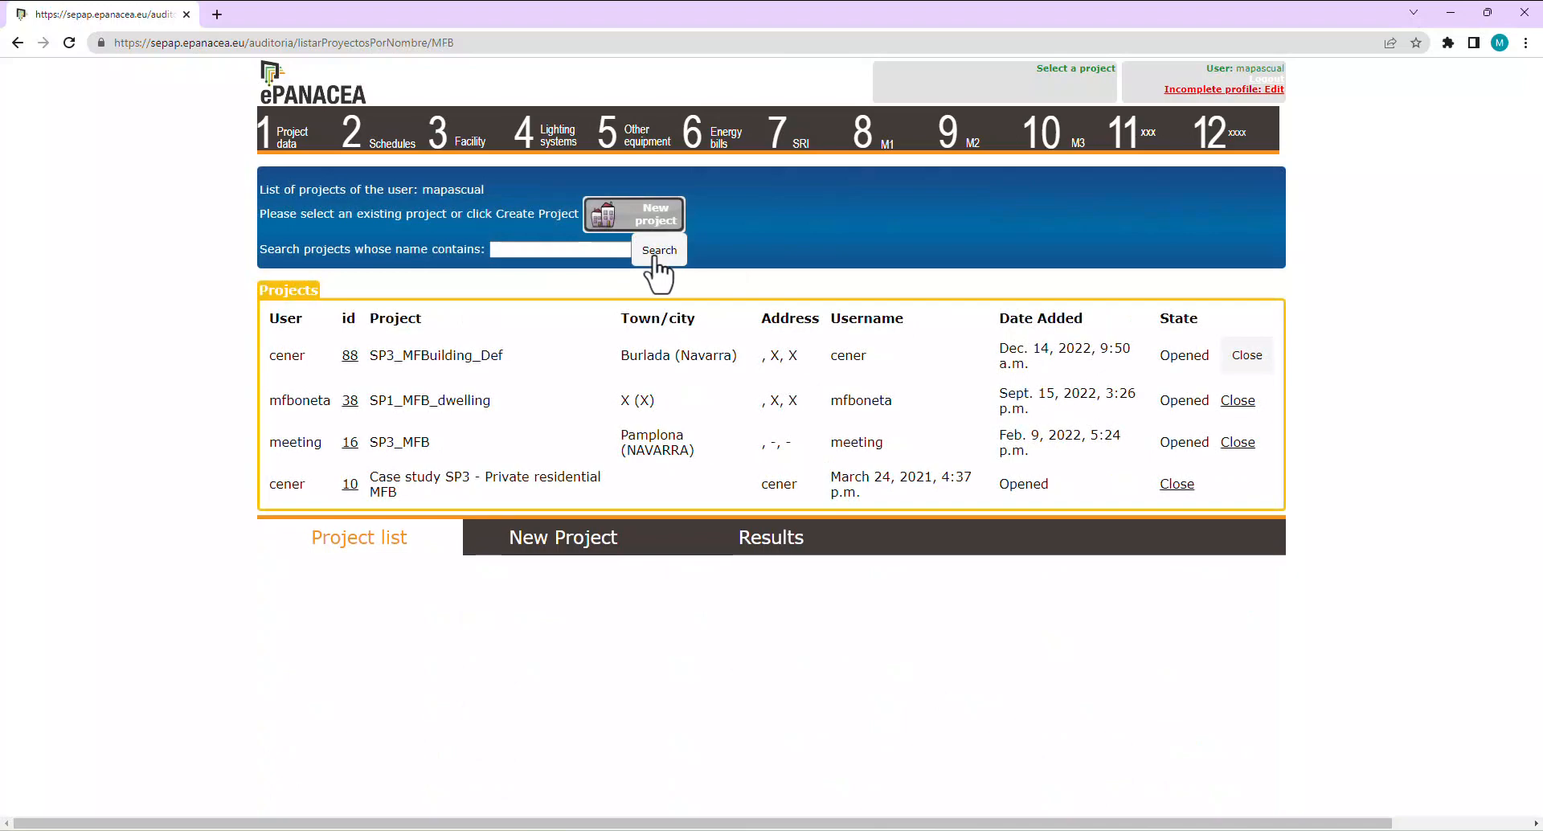
# Open the SP3_MFB project and look through its project data and comment fields.
pyautogui.click(431, 447)
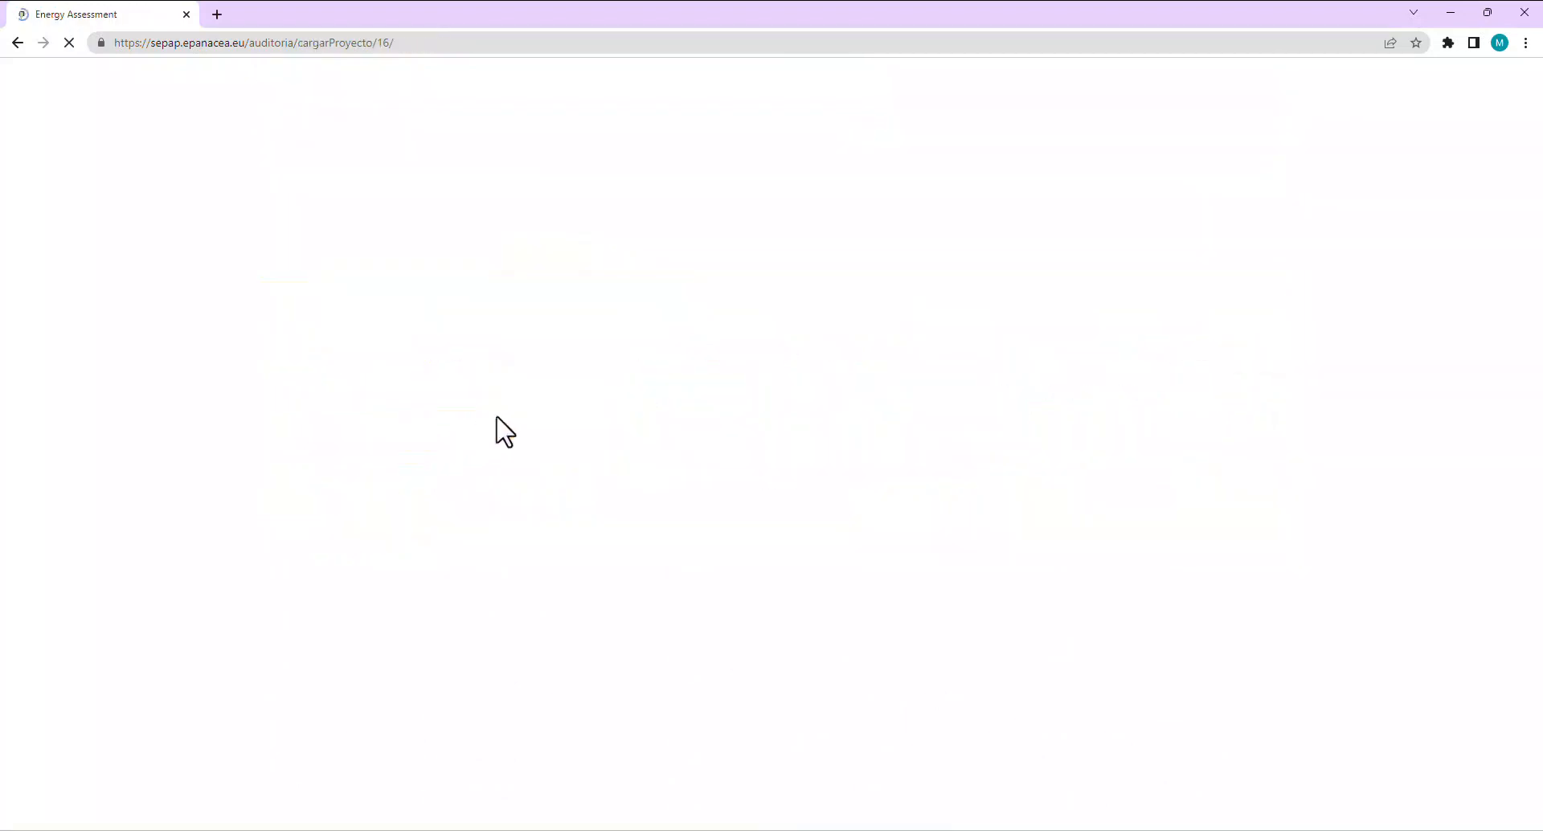
pyautogui.scroll(-1, 1107, 405)
pyautogui.scroll(-4, 1133, 396)
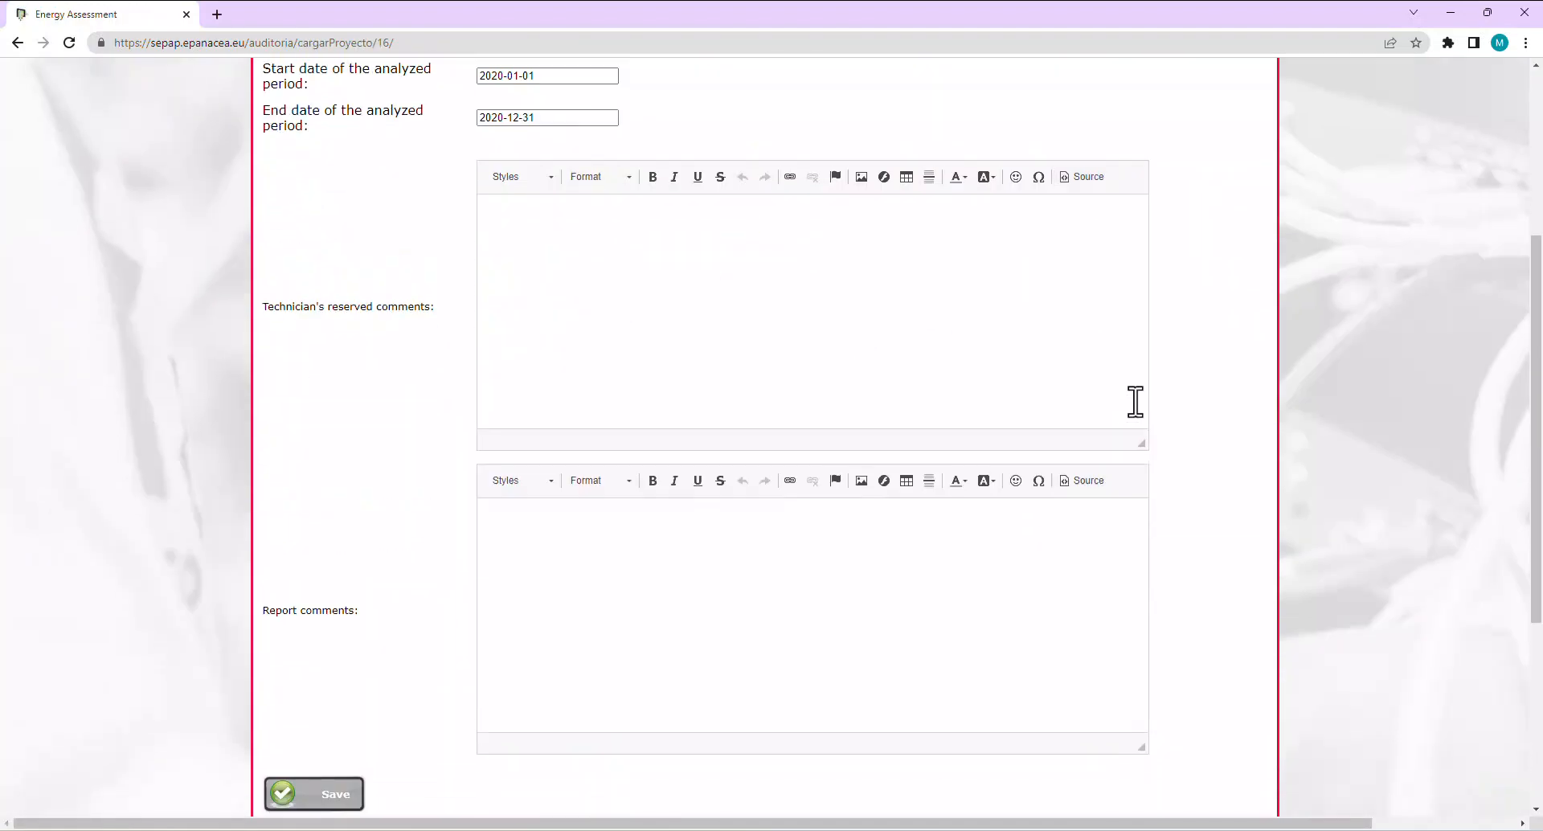
pyautogui.scroll(3, 1134, 396)
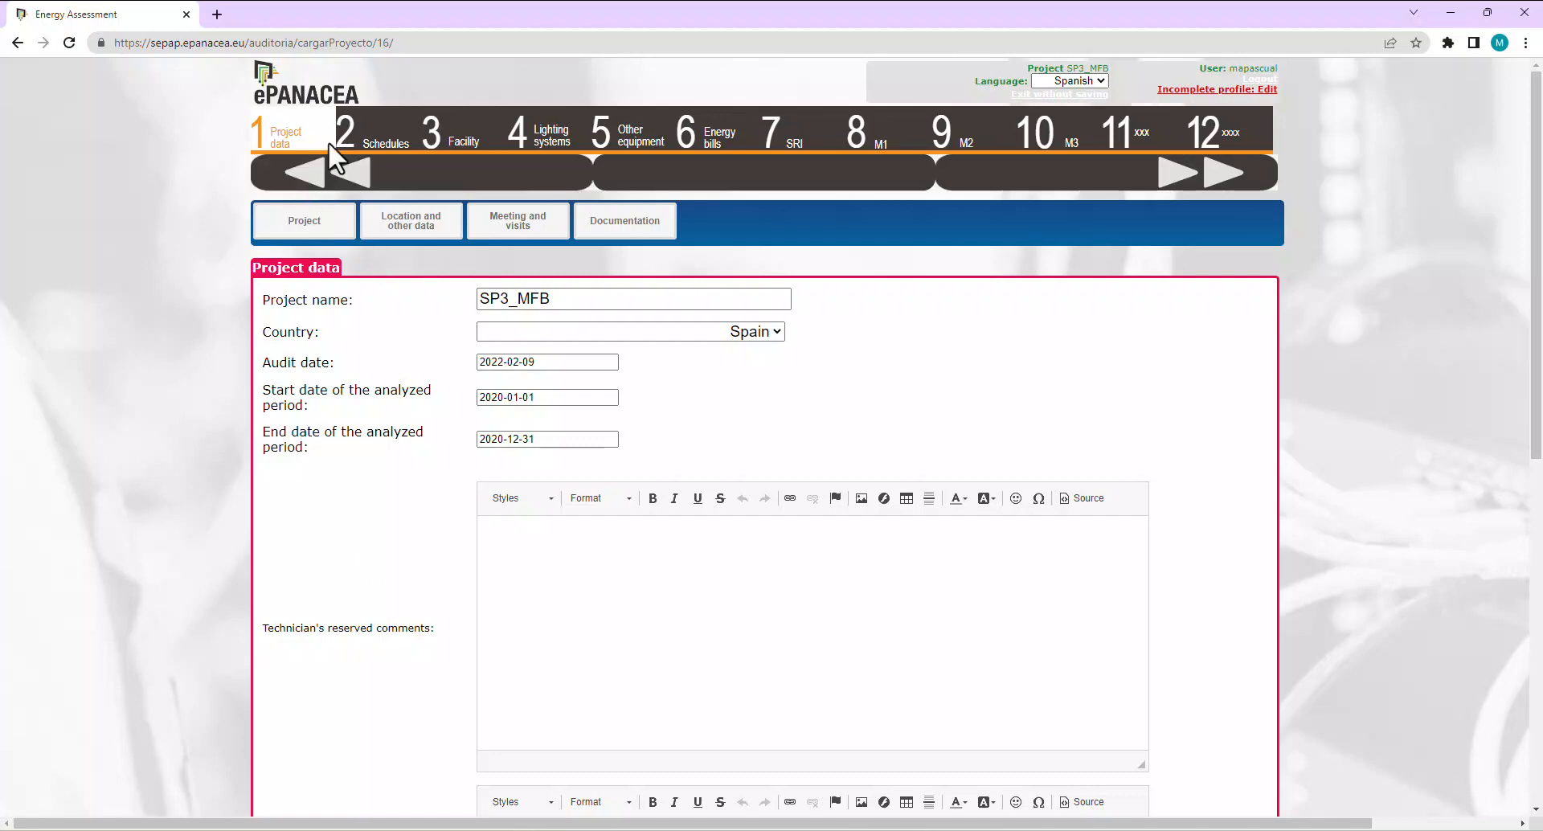
pyautogui.scroll(-2, 396, 479)
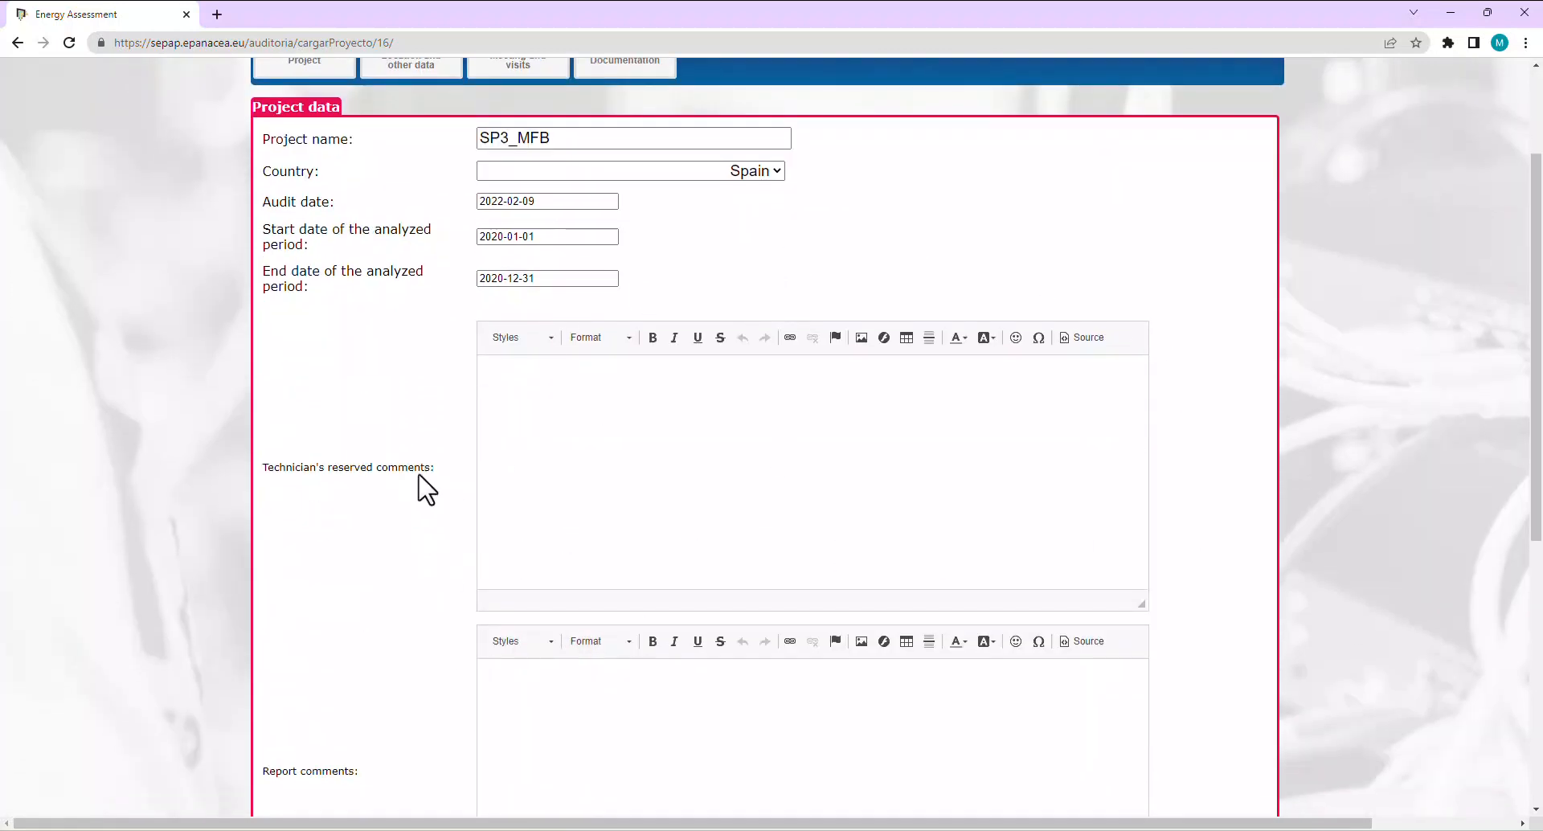
pyautogui.scroll(2, 410, 486)
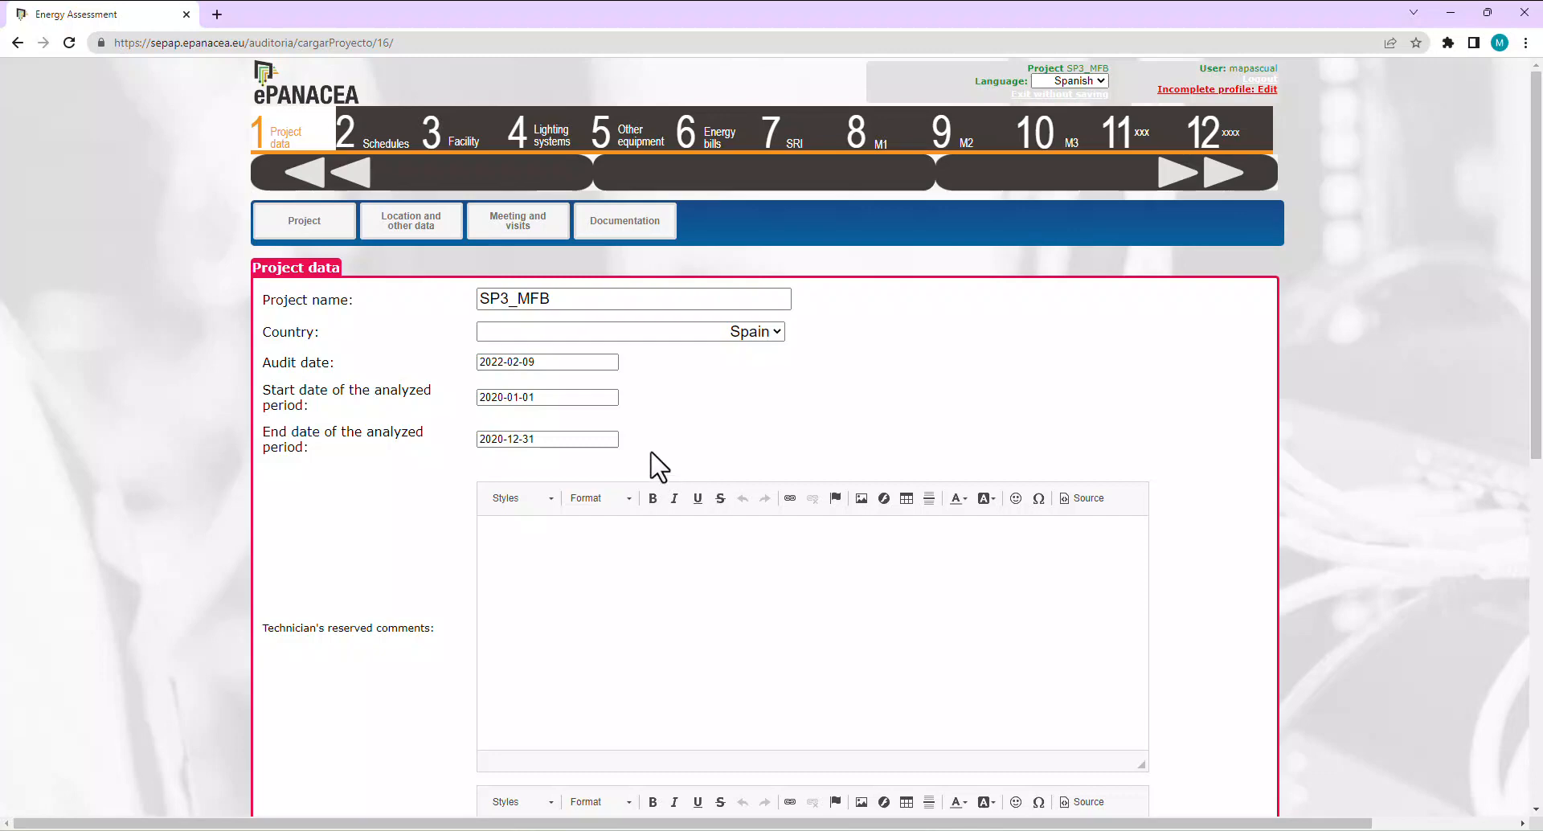
# Open the project's location and other data, and go to the floor area in the building data.
pyautogui.click(412, 225)
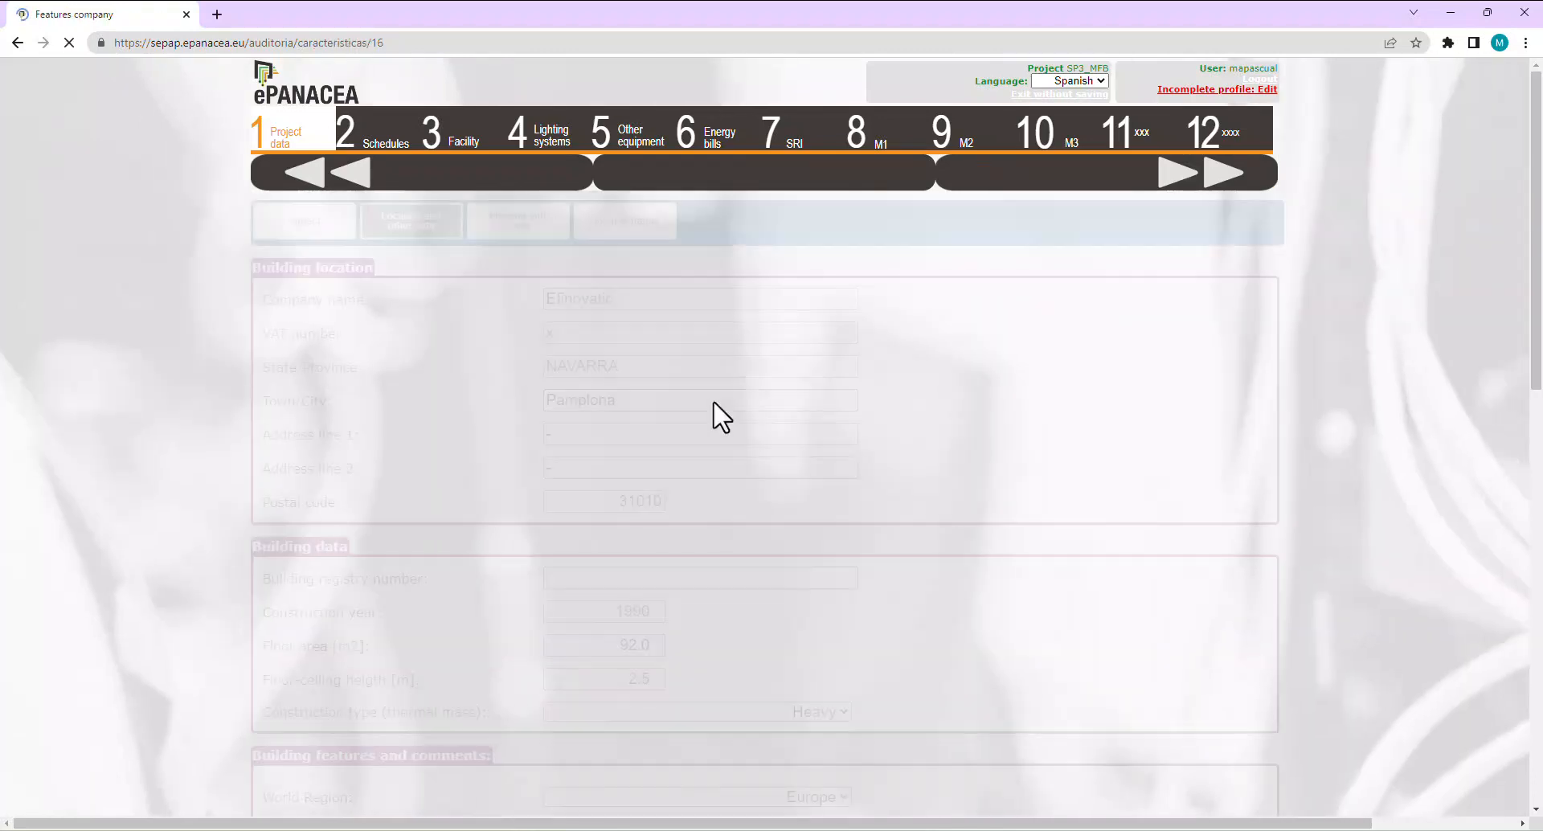
pyautogui.scroll(-2, 775, 507)
pyautogui.scroll(-5, 784, 507)
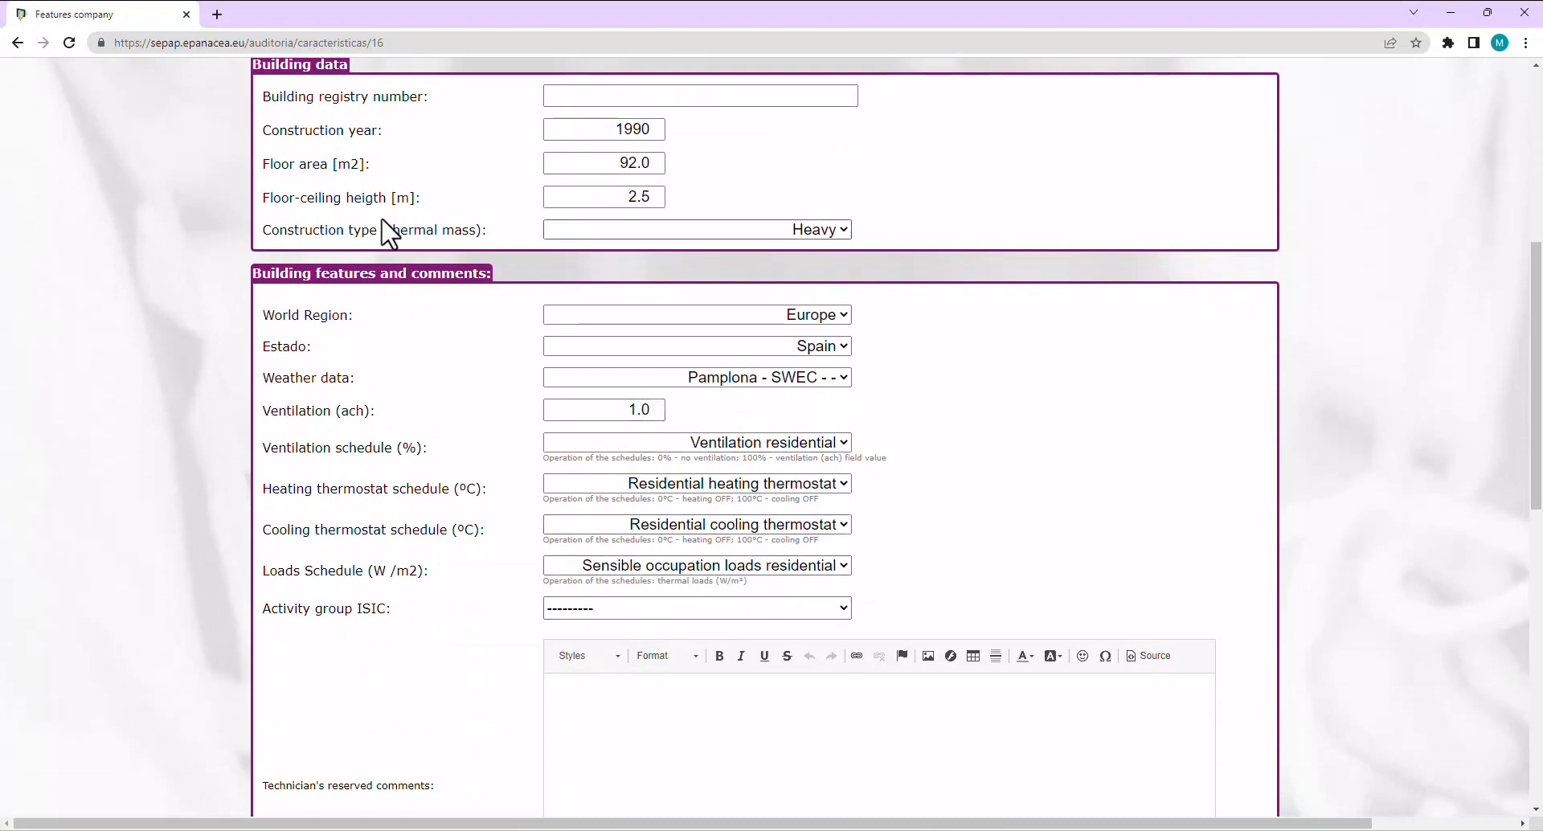
pyautogui.click(632, 163)
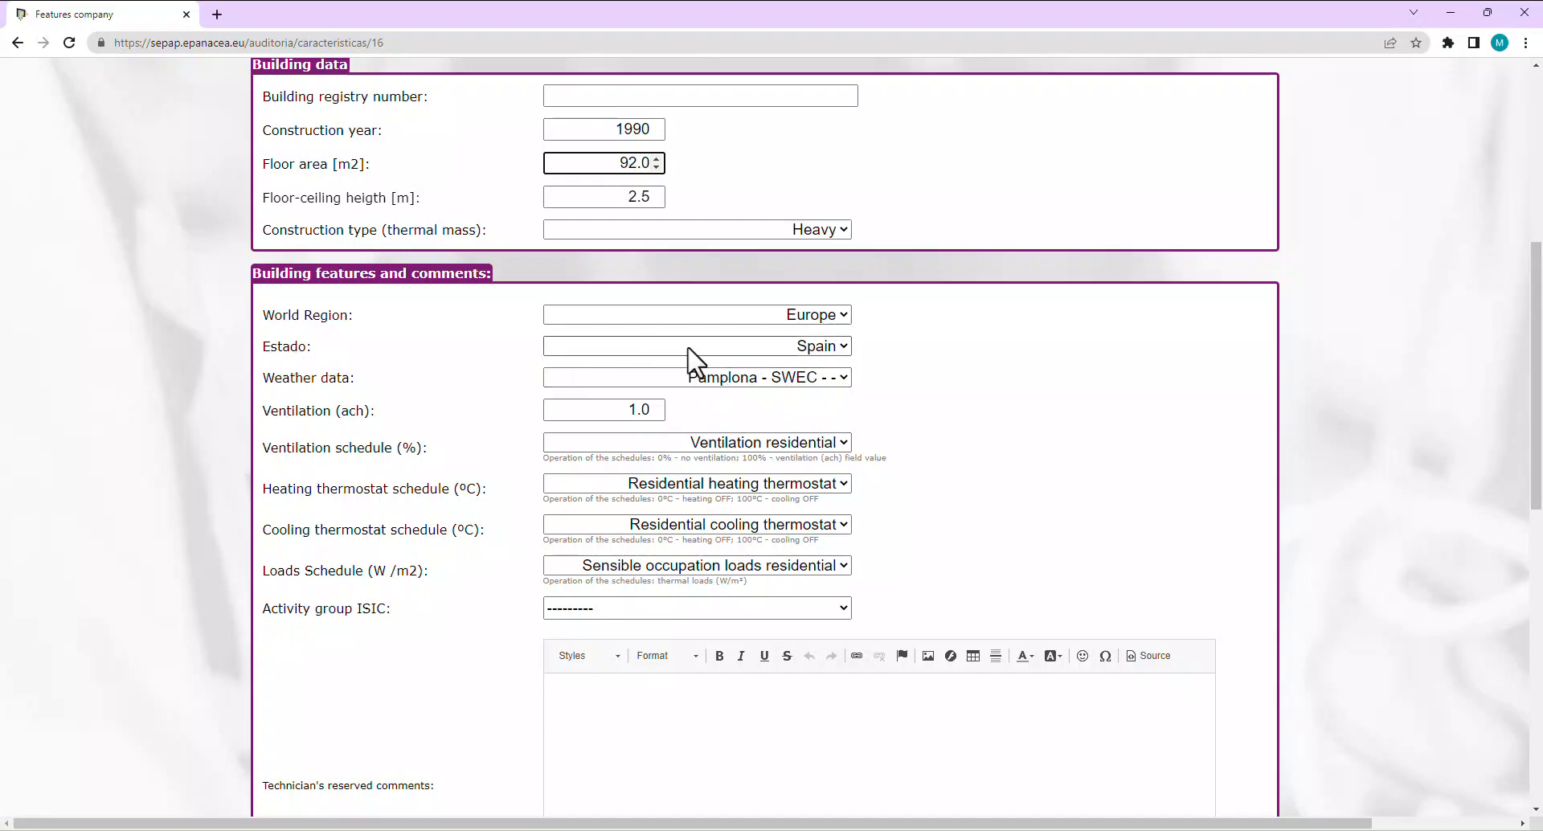
# Set the building's Estado to Germany and view the weather data options offered for it.
pyautogui.click(775, 347)
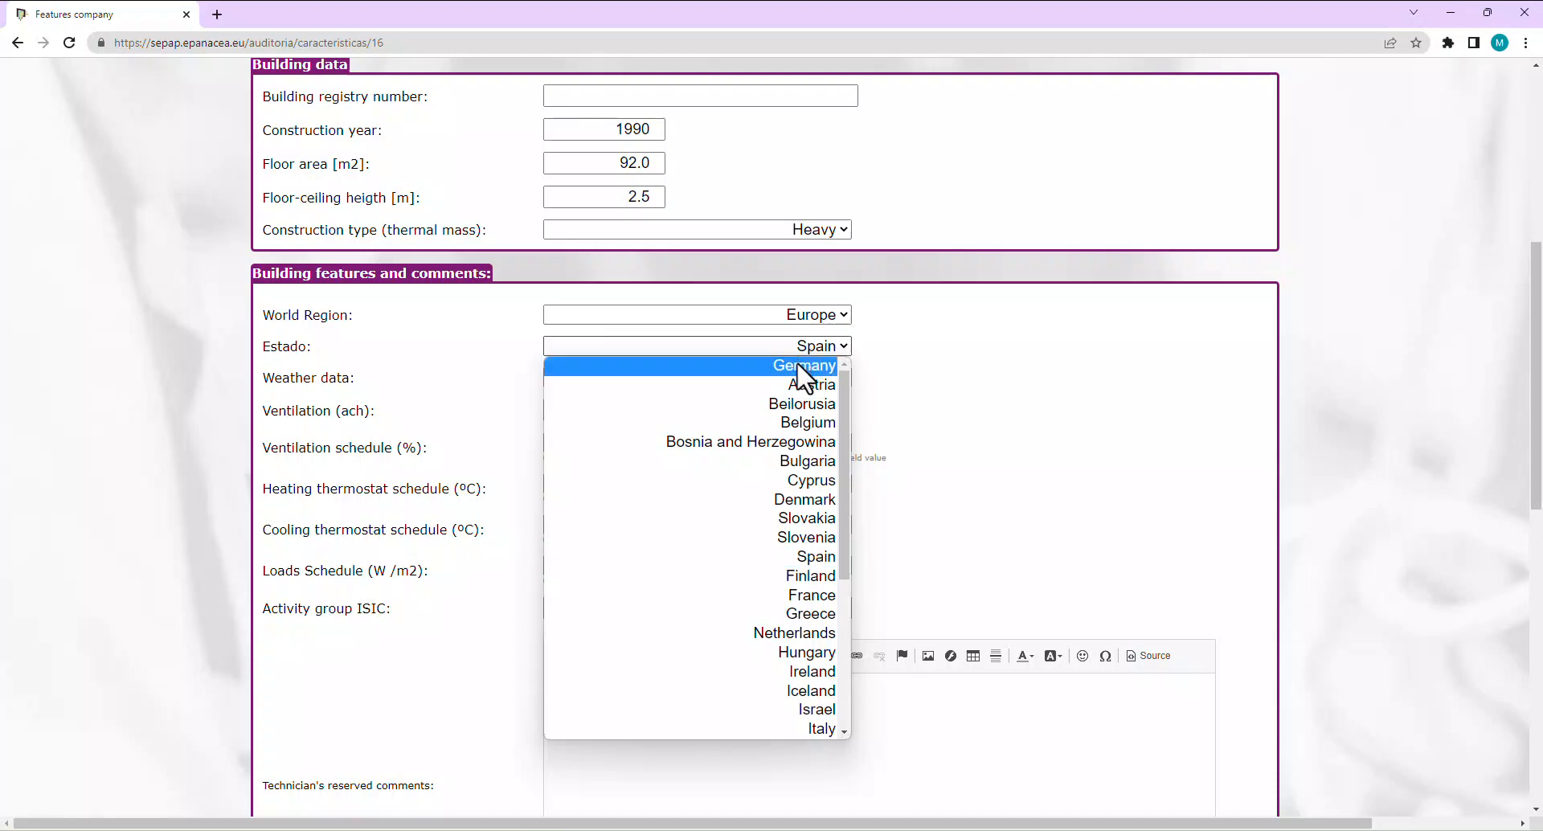
pyautogui.click(798, 367)
pyautogui.click(793, 382)
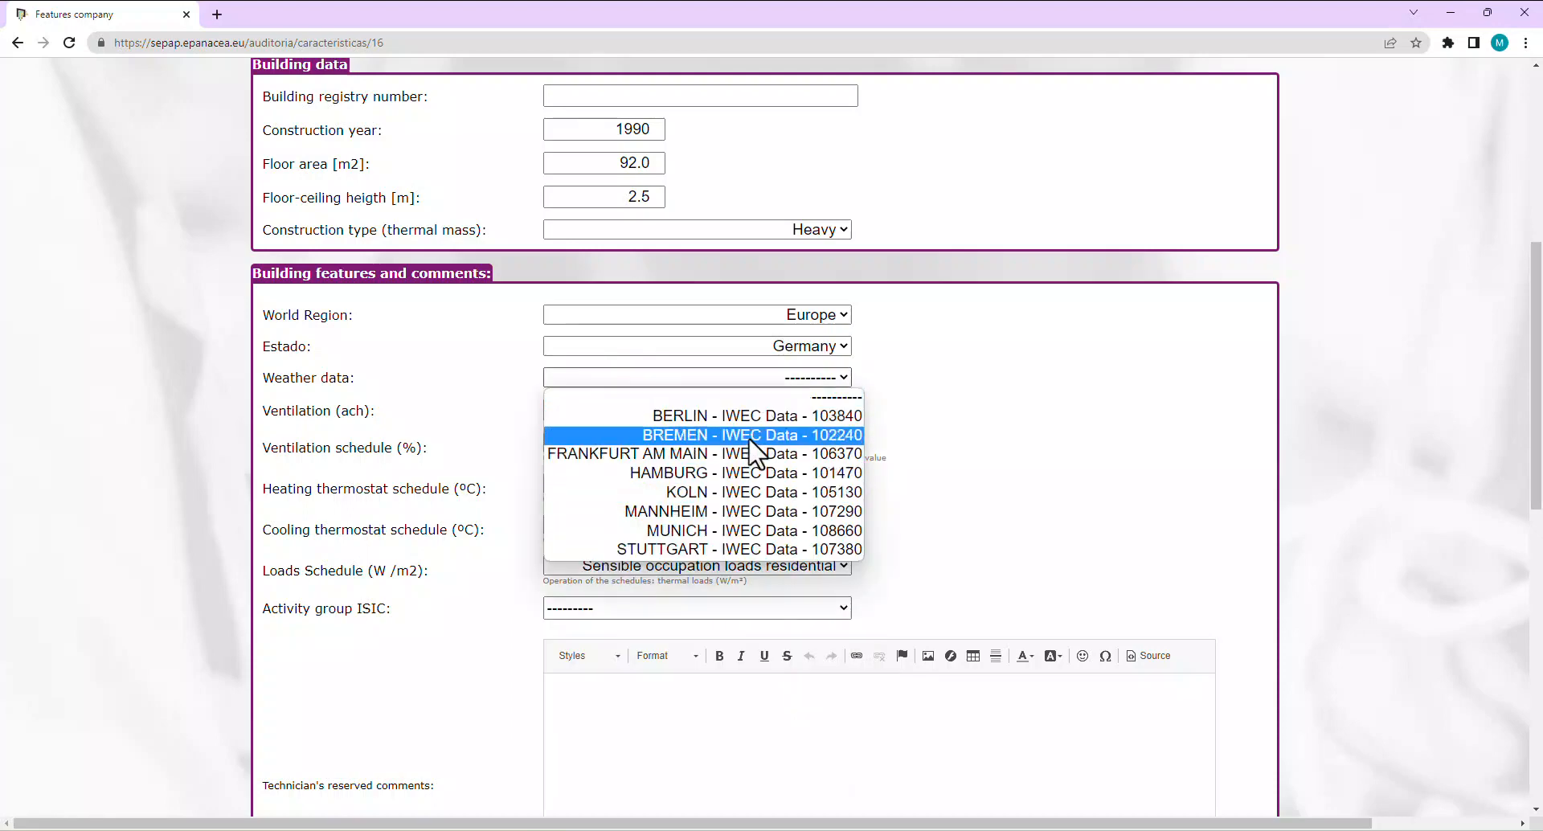
pyautogui.click(918, 392)
# Set the building's Estado to Spain.
pyautogui.click(837, 348)
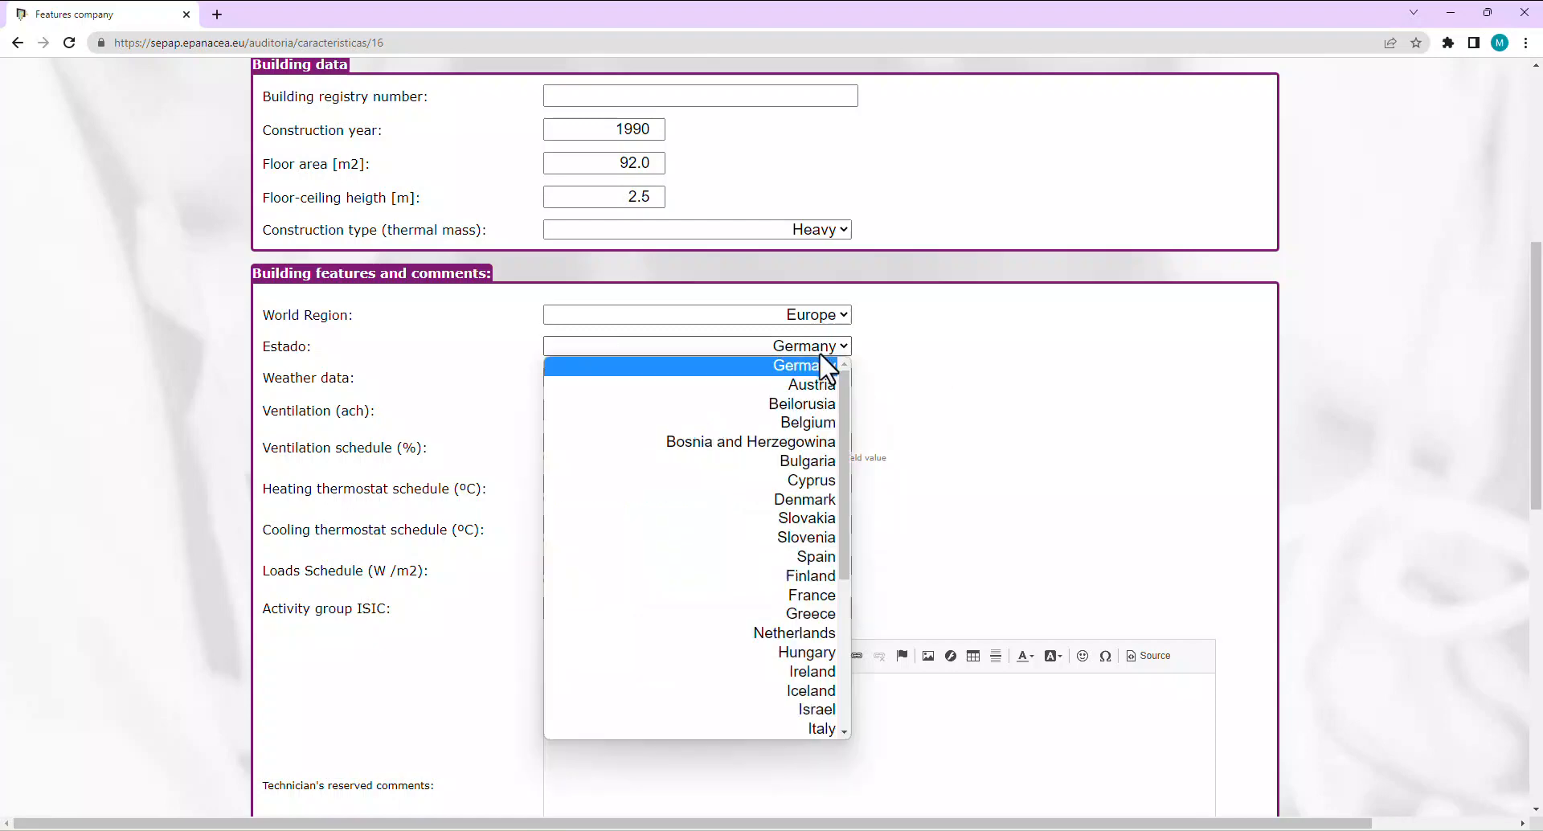
pyautogui.click(820, 557)
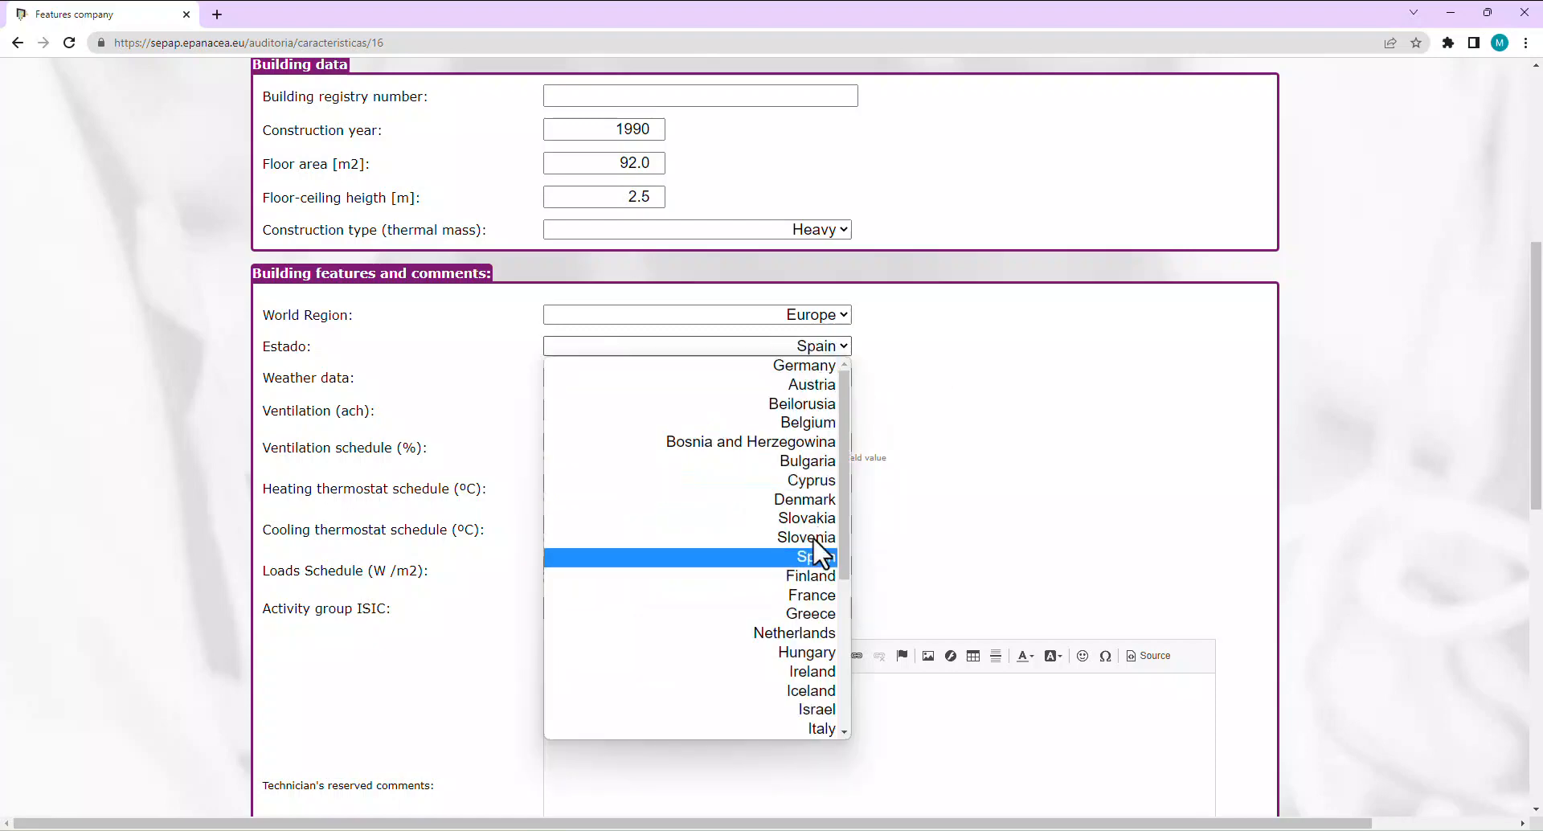
pyautogui.click(815, 556)
# Choose Pamplona - SWEC as the building's weather data.
pyautogui.click(835, 381)
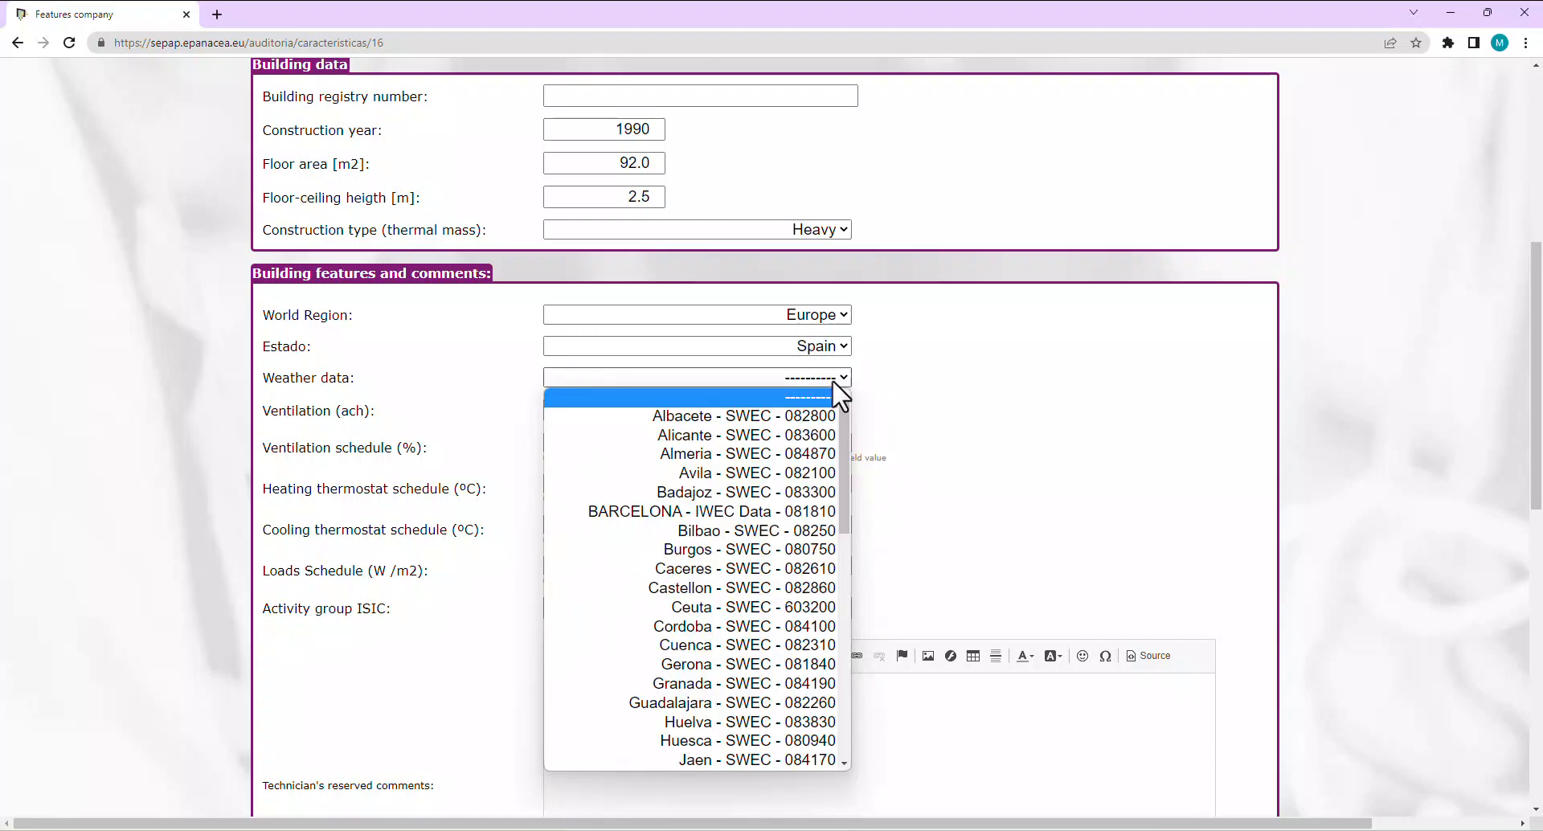
pyautogui.press('p')
pyautogui.press('Down')
pyautogui.press('Down')
pyautogui.press('Down')
pyautogui.press('Down')
pyautogui.press('Down')
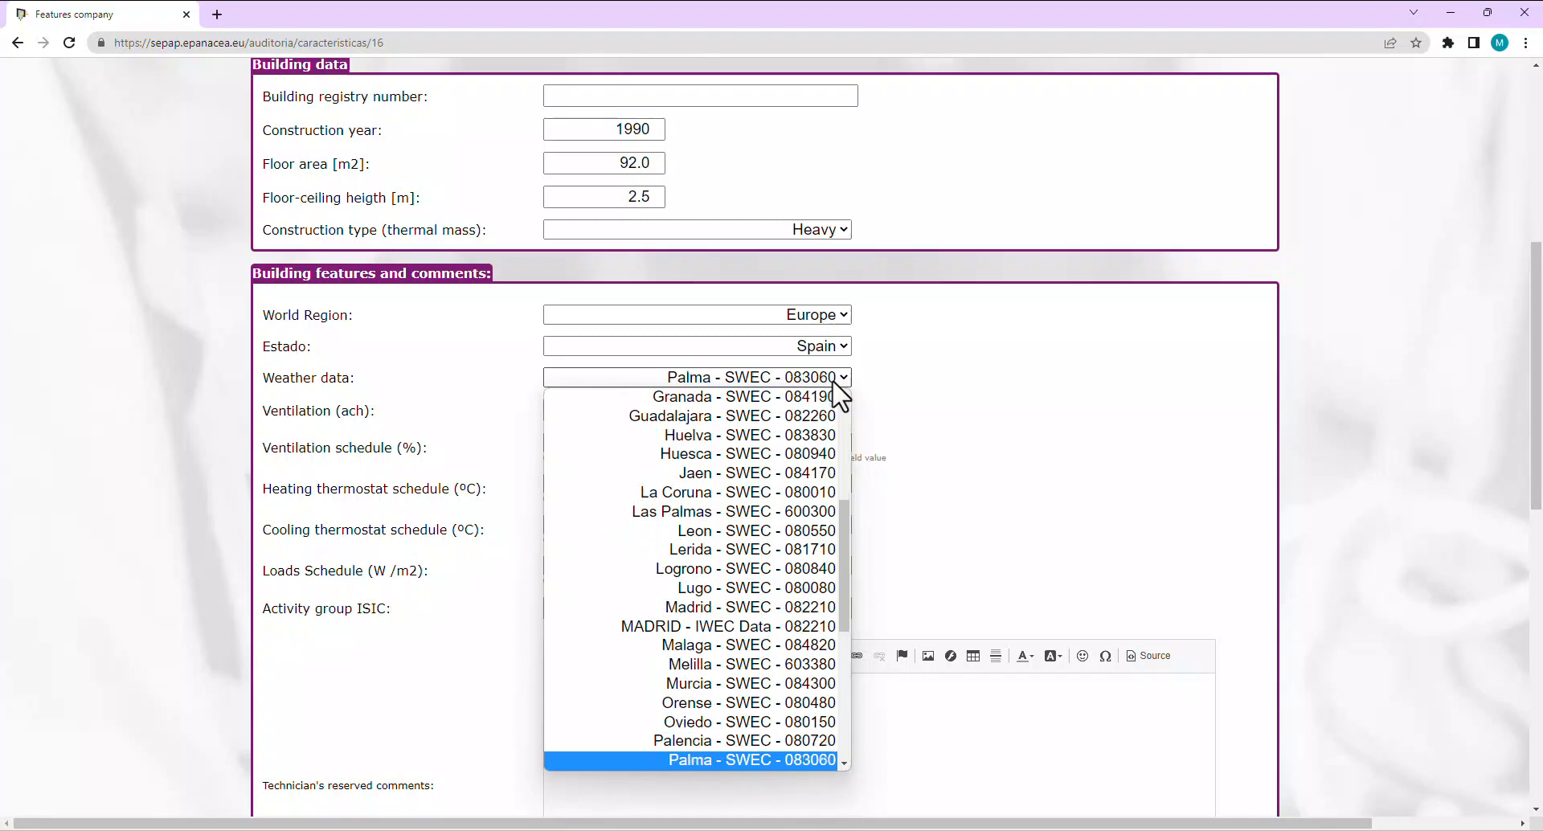
pyautogui.press('Up')
pyautogui.press('Up')
pyautogui.press('Return')
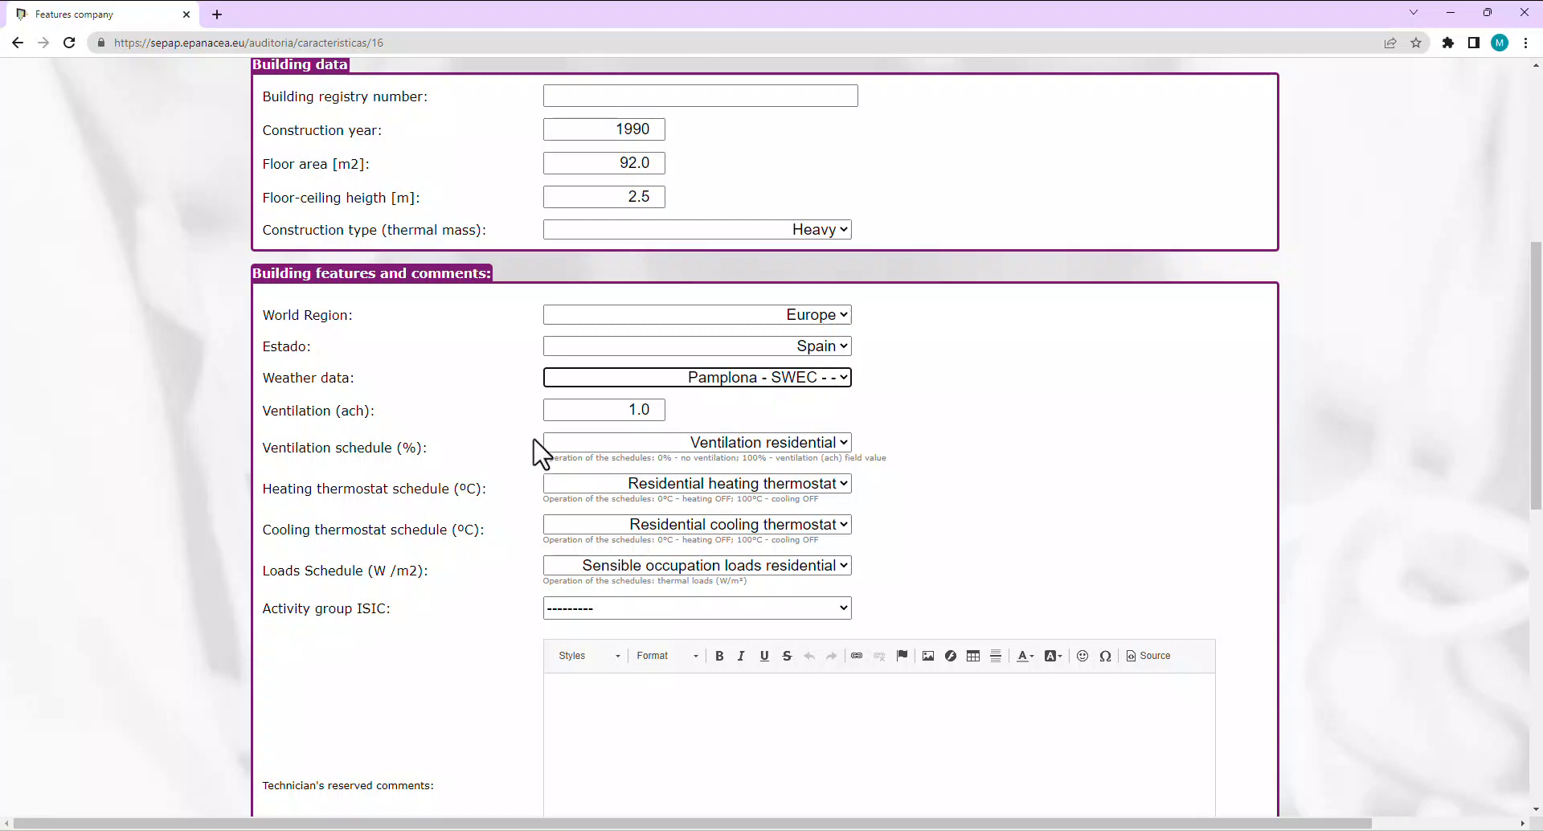
# Go to the project's schedules and load the Residential heating thermostat schedule.
pyautogui.click(625, 410)
pyautogui.scroll(1, 969, 574)
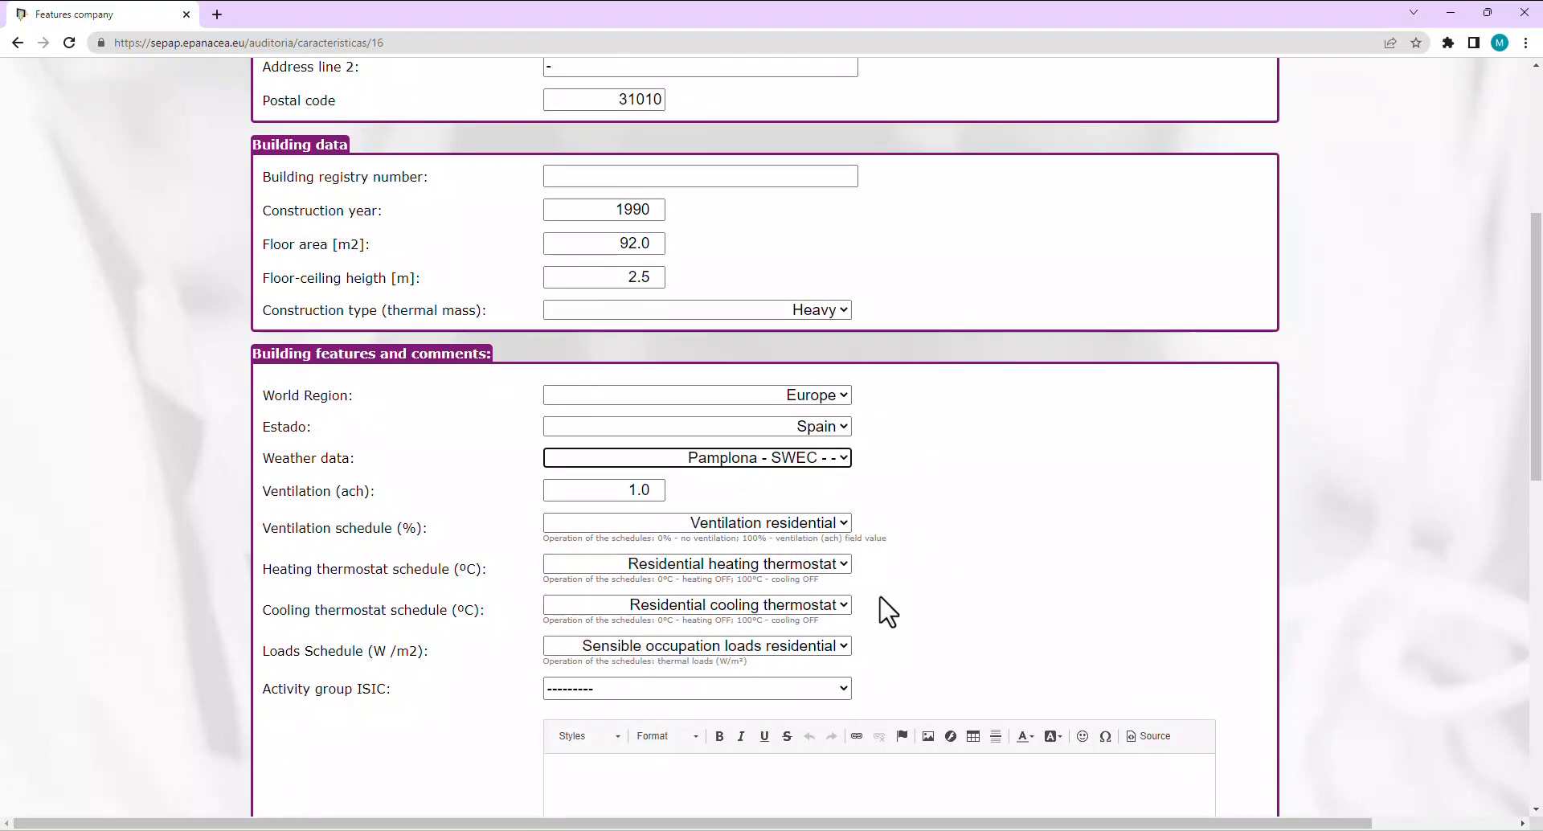
pyautogui.scroll(3, 886, 591)
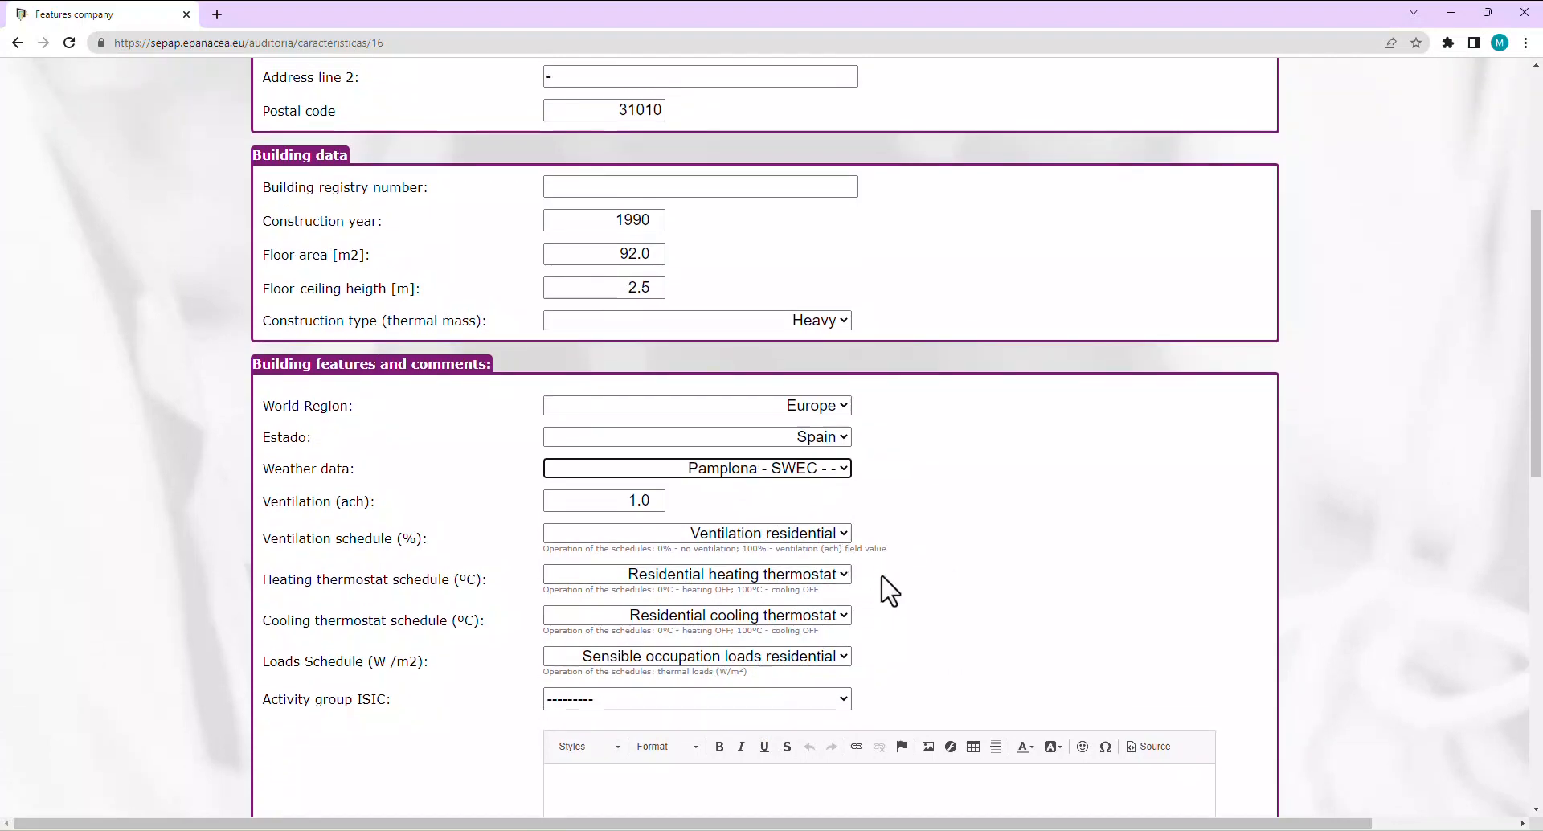
pyautogui.scroll(-2, 898, 595)
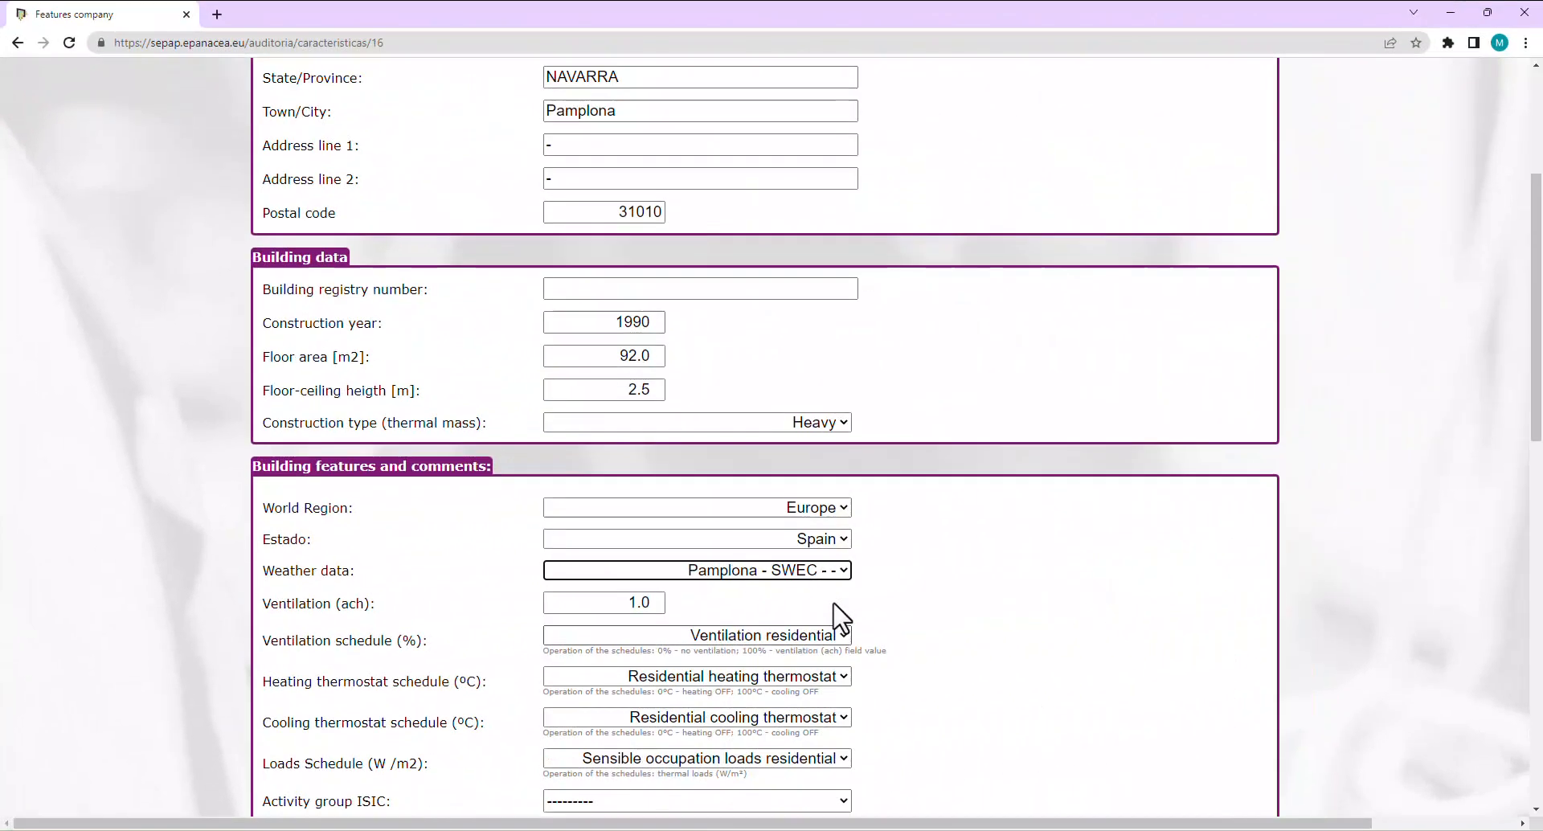
pyautogui.scroll(4, 840, 618)
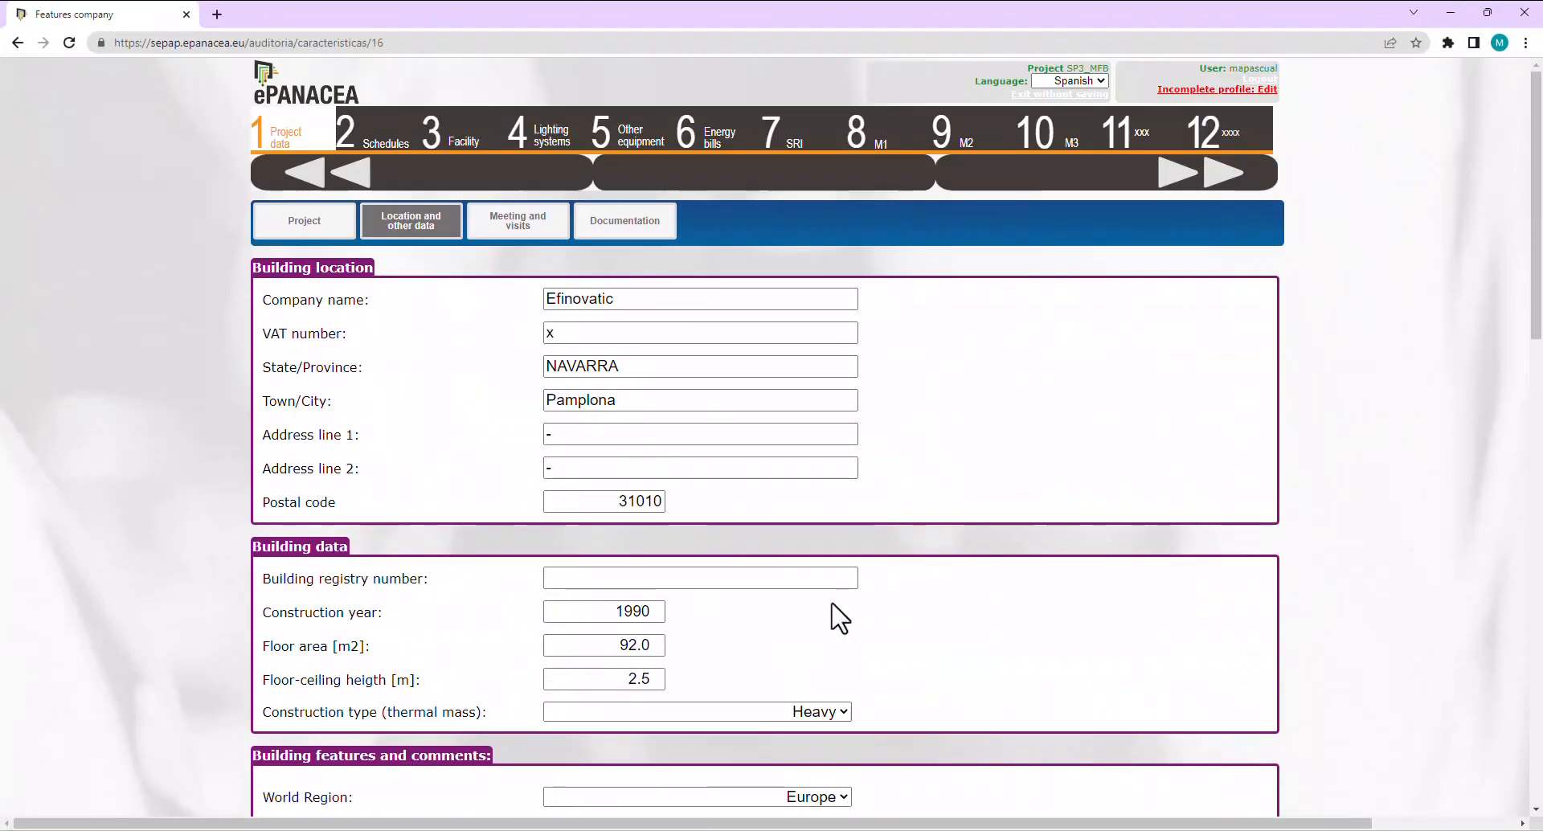
pyautogui.click(378, 140)
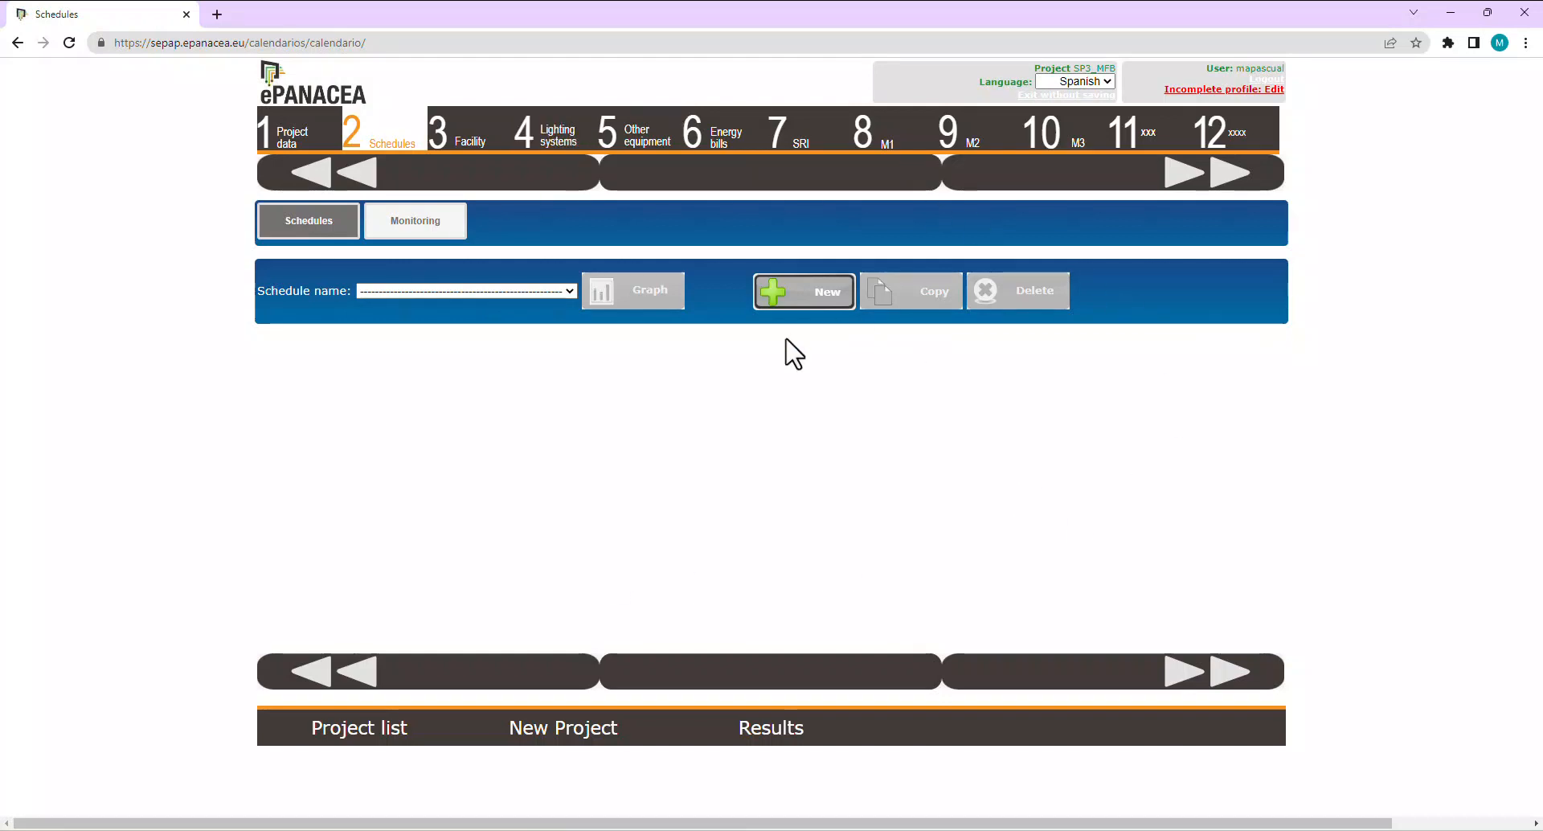
pyautogui.click(567, 292)
pyautogui.moveTo(569, 344); pyautogui.dragTo(561, 533)
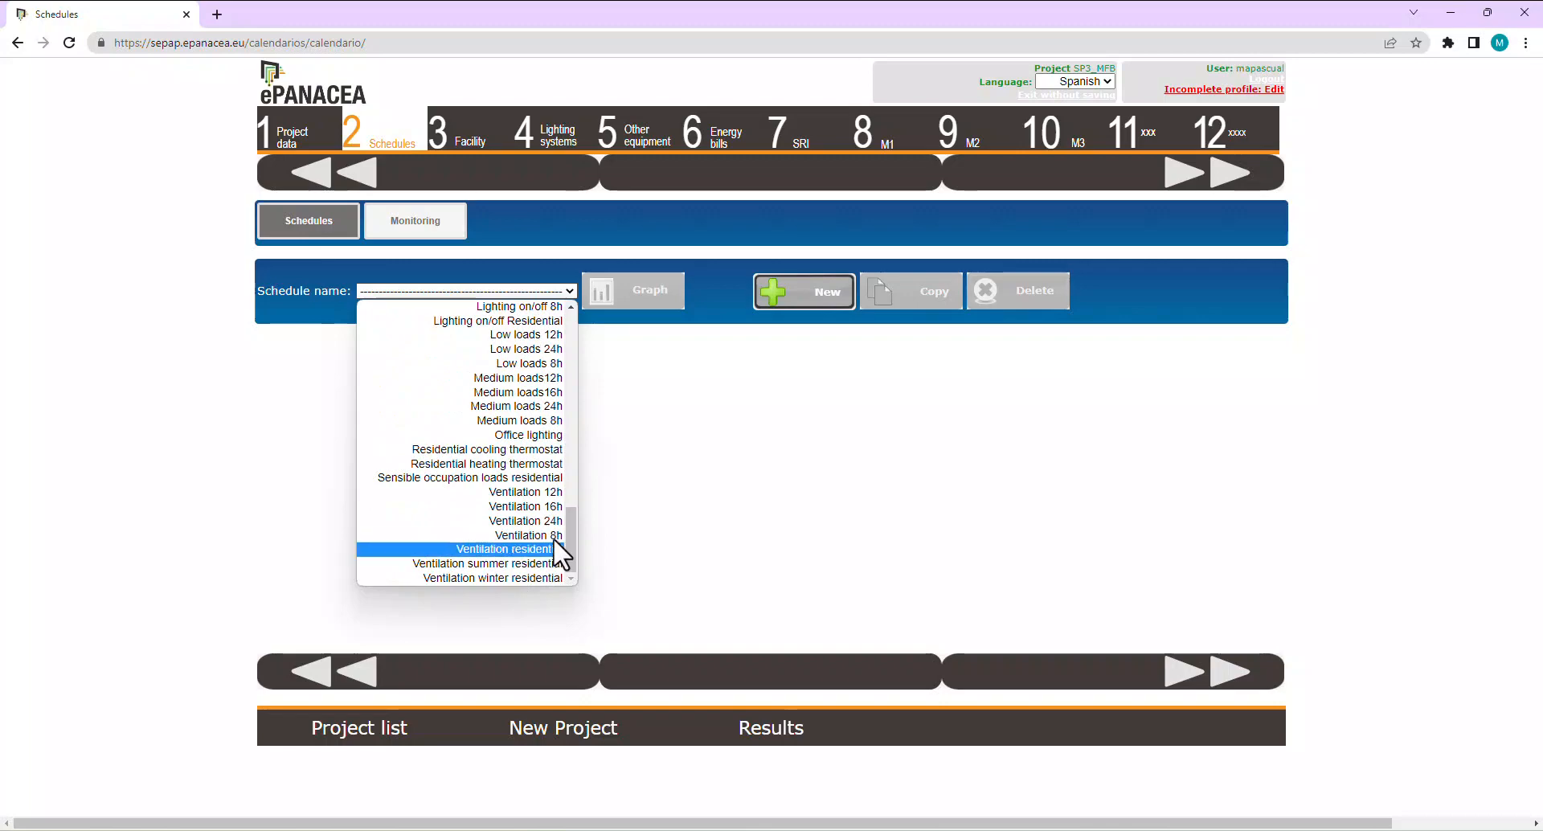
pyautogui.click(508, 461)
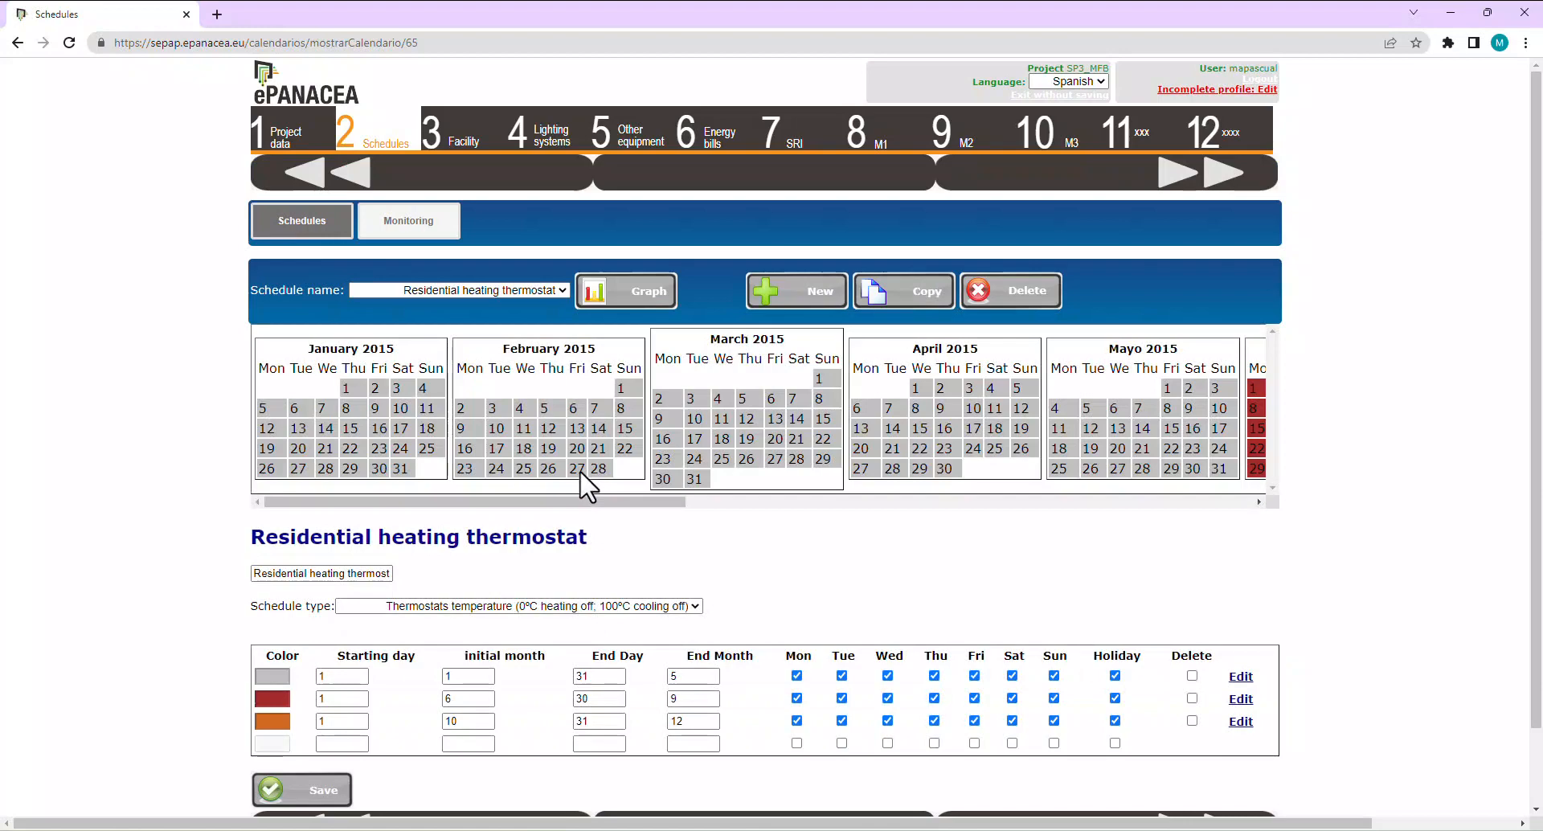
# Examine the coloured annual periods in the heating thermostat calendar from January to December.
pyautogui.moveTo(480, 503); pyautogui.dragTo(551, 502)
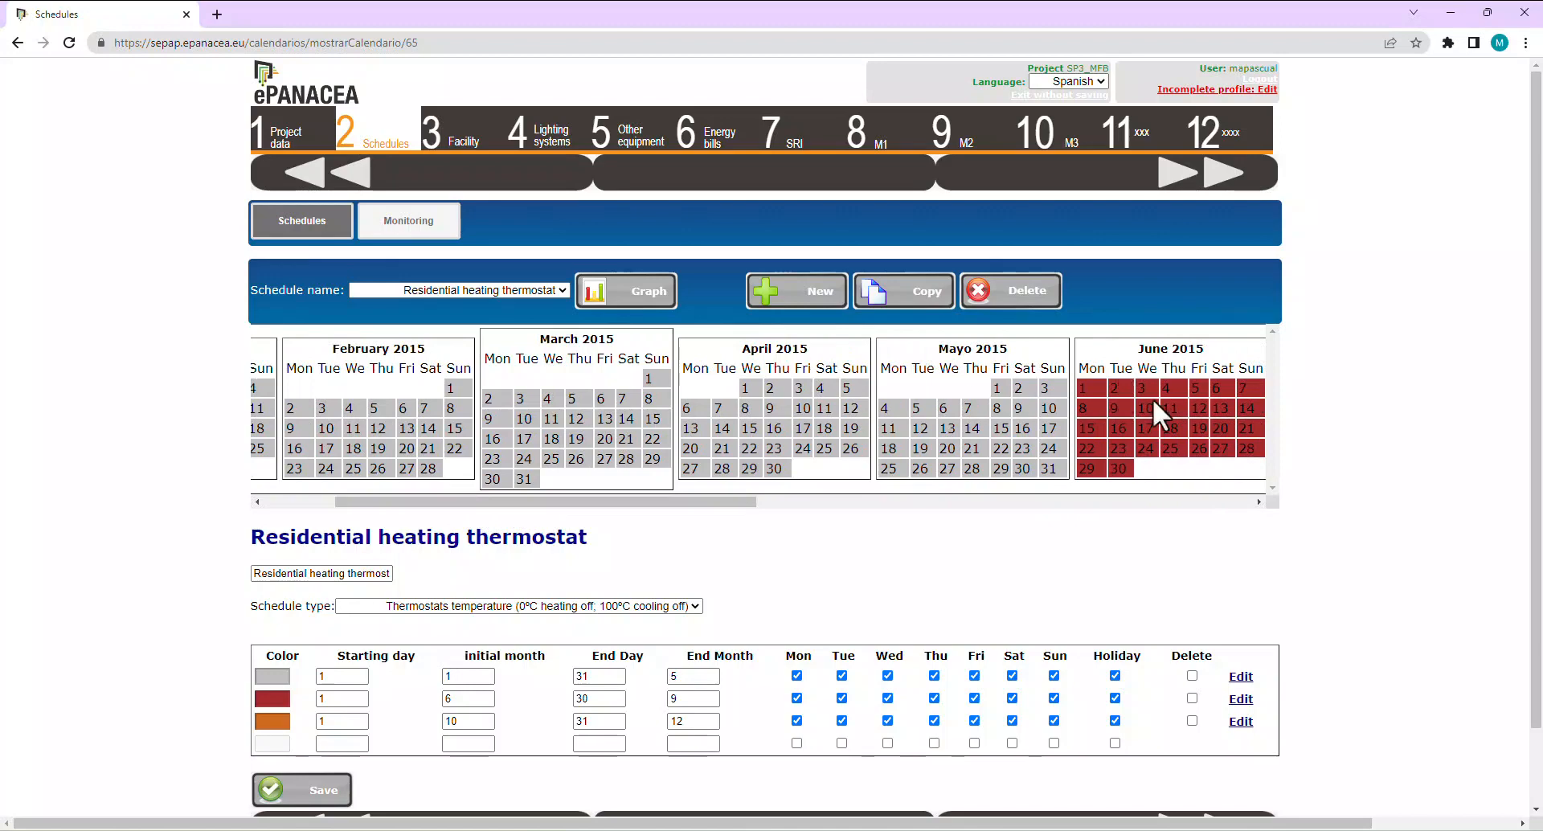
pyautogui.moveTo(736, 504); pyautogui.dragTo(1267, 485)
pyautogui.moveTo(1069, 500); pyautogui.dragTo(513, 503)
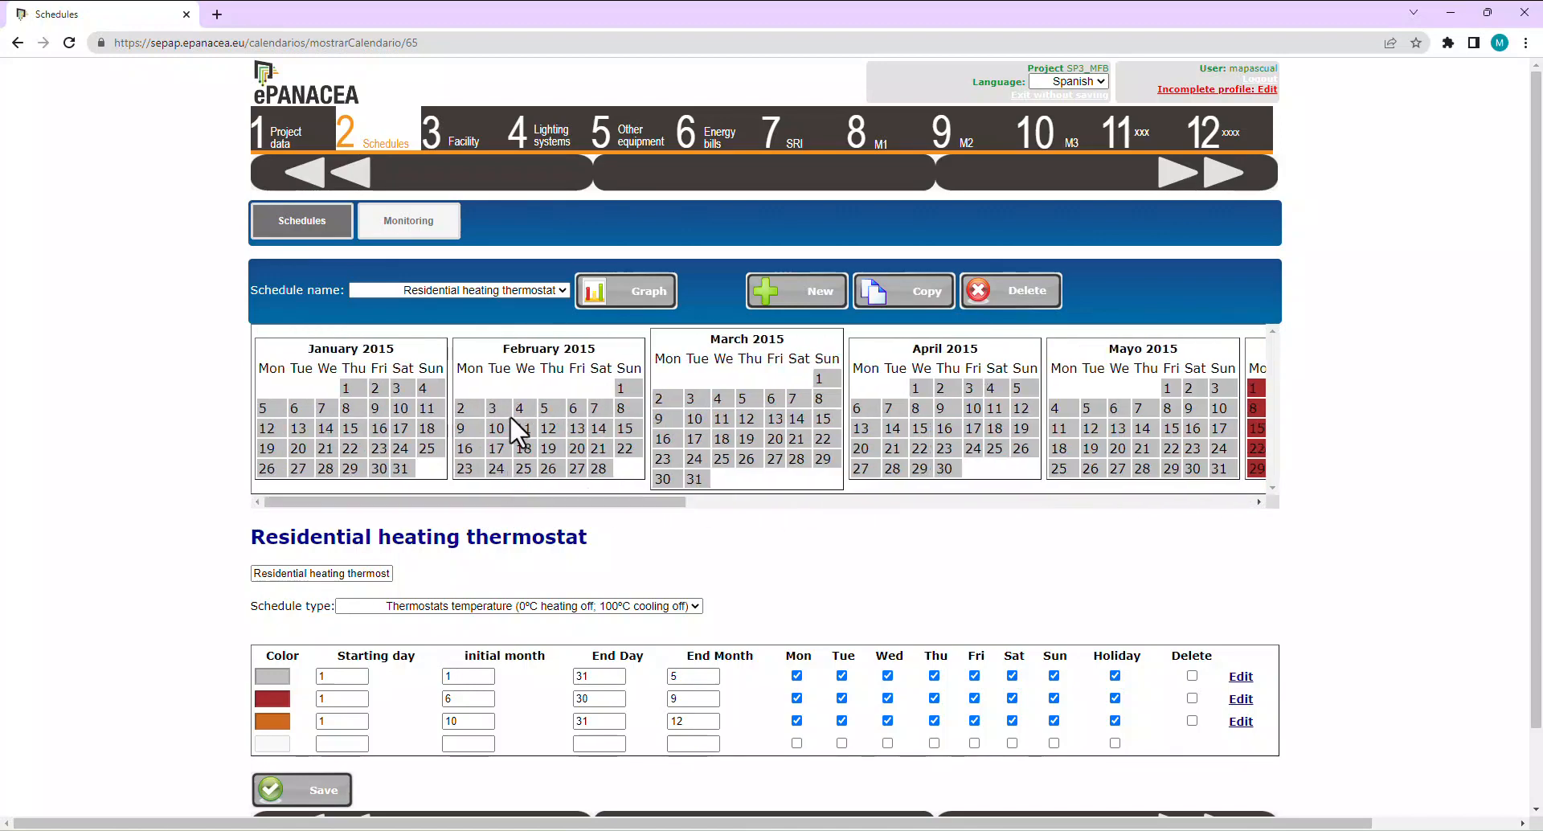
pyautogui.moveTo(479, 504); pyautogui.dragTo(866, 505)
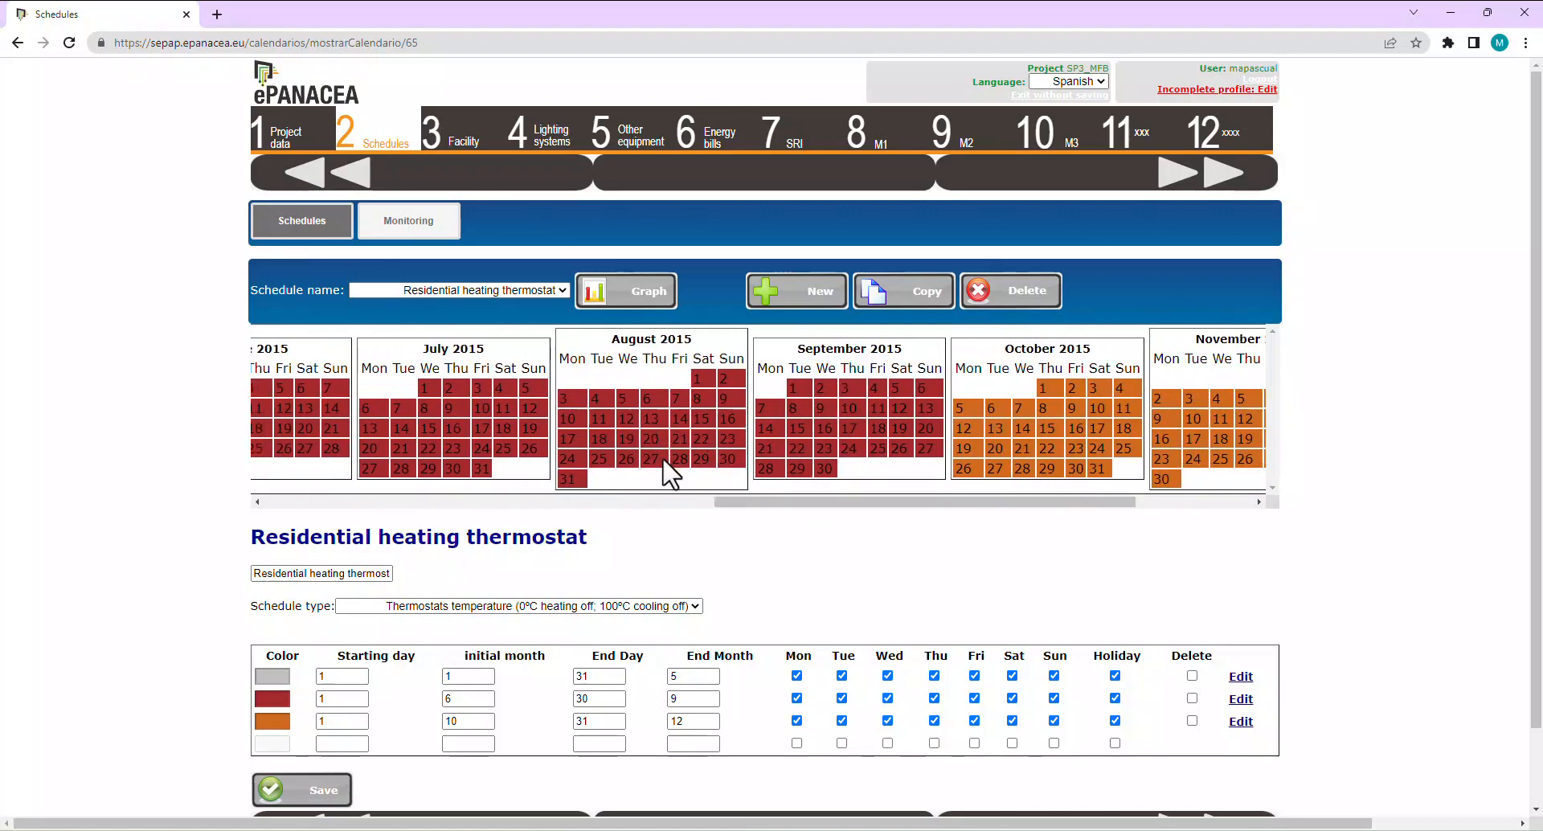
pyautogui.moveTo(741, 506); pyautogui.dragTo(967, 481)
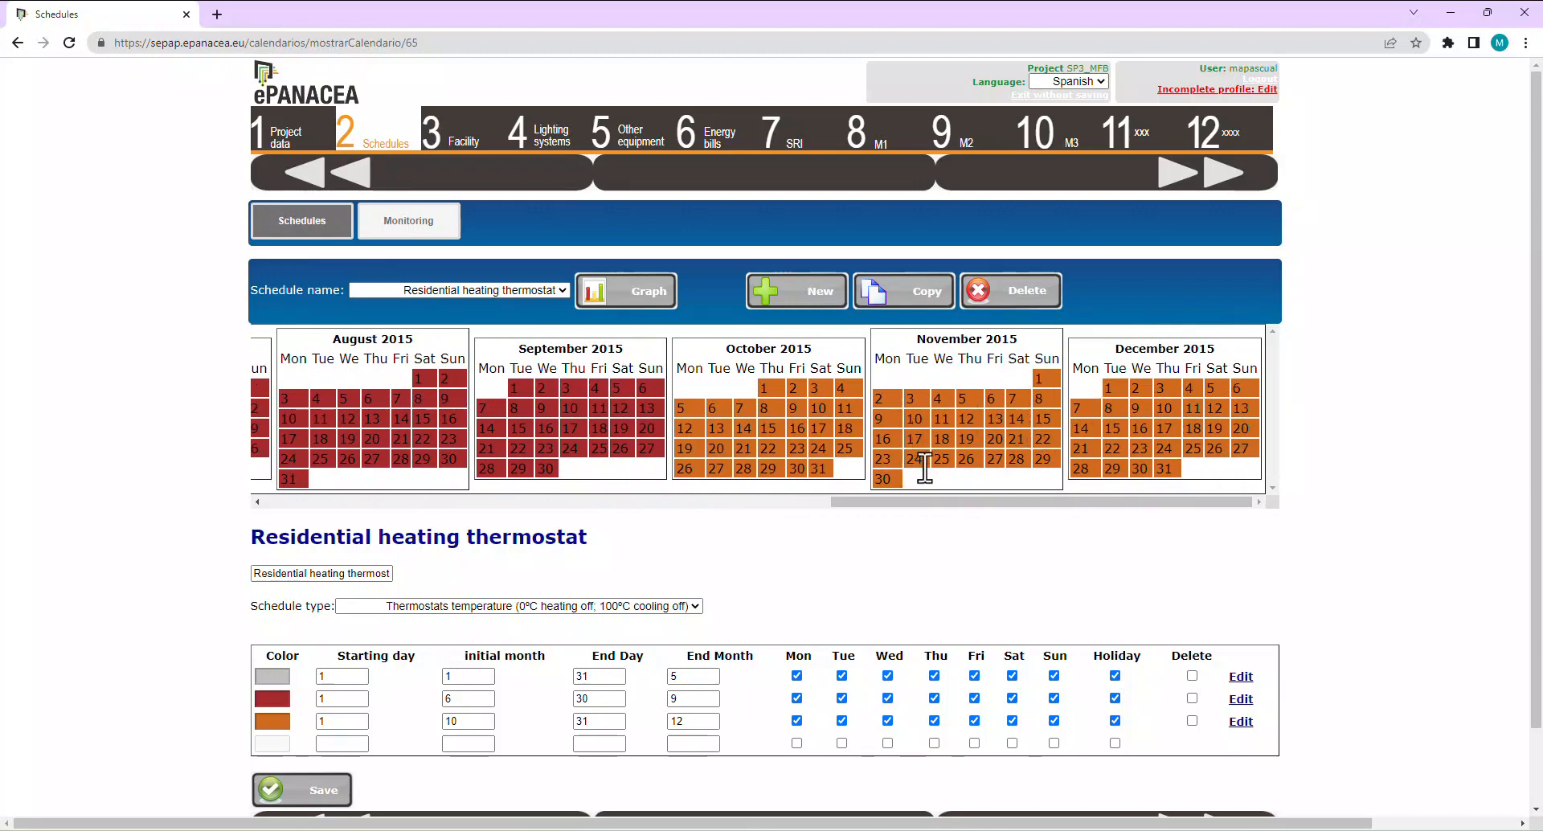
pyautogui.moveTo(830, 504); pyautogui.dragTo(257, 555)
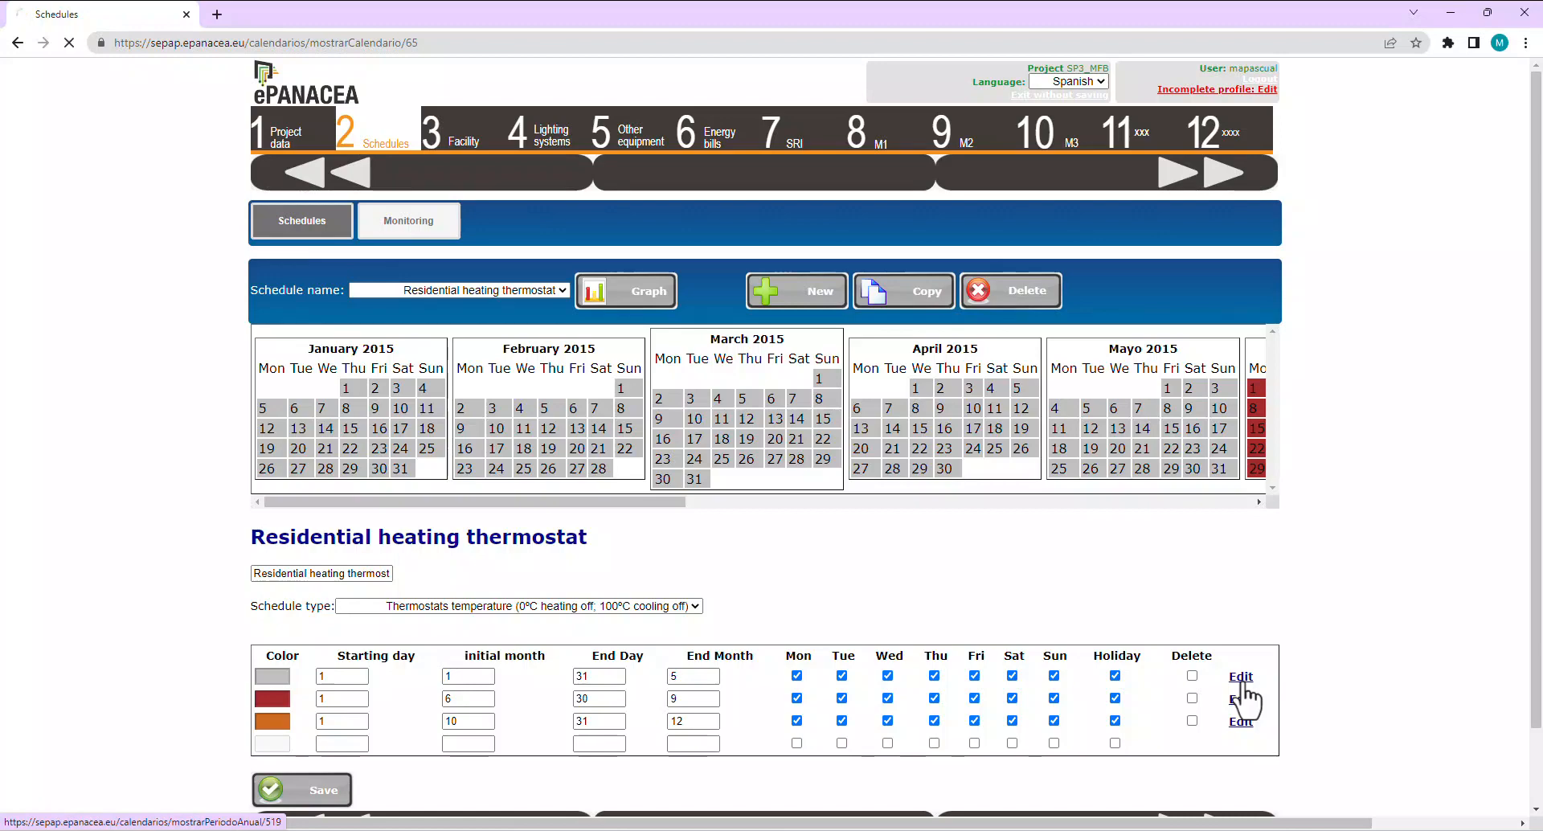
# Examine the daily periods, their values and the hourly chart for the heating schedule's January to May period.
pyautogui.scroll(-3, 868, 619)
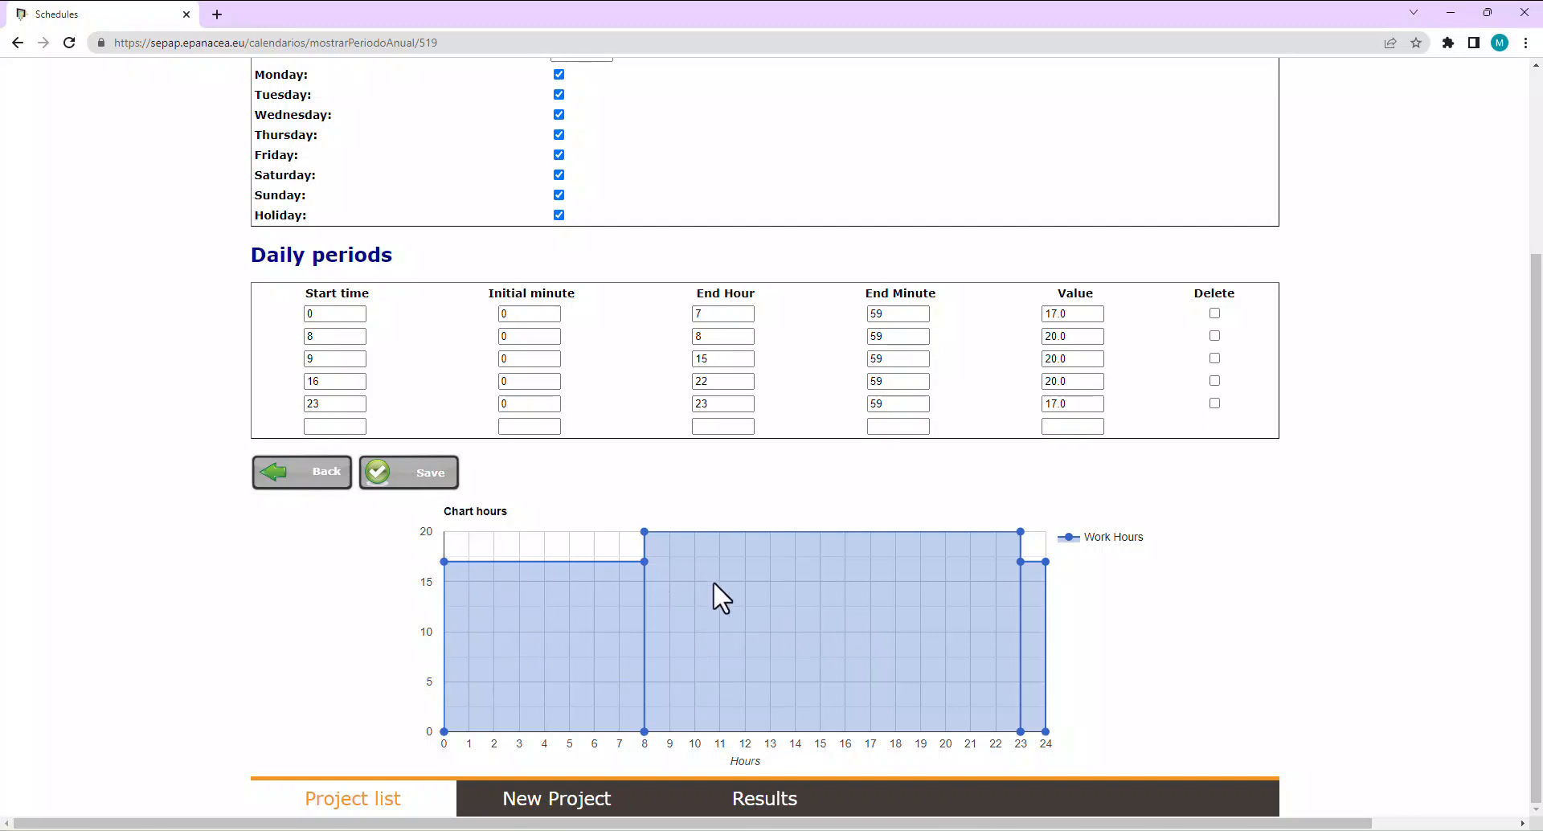
pyautogui.scroll(1, 712, 582)
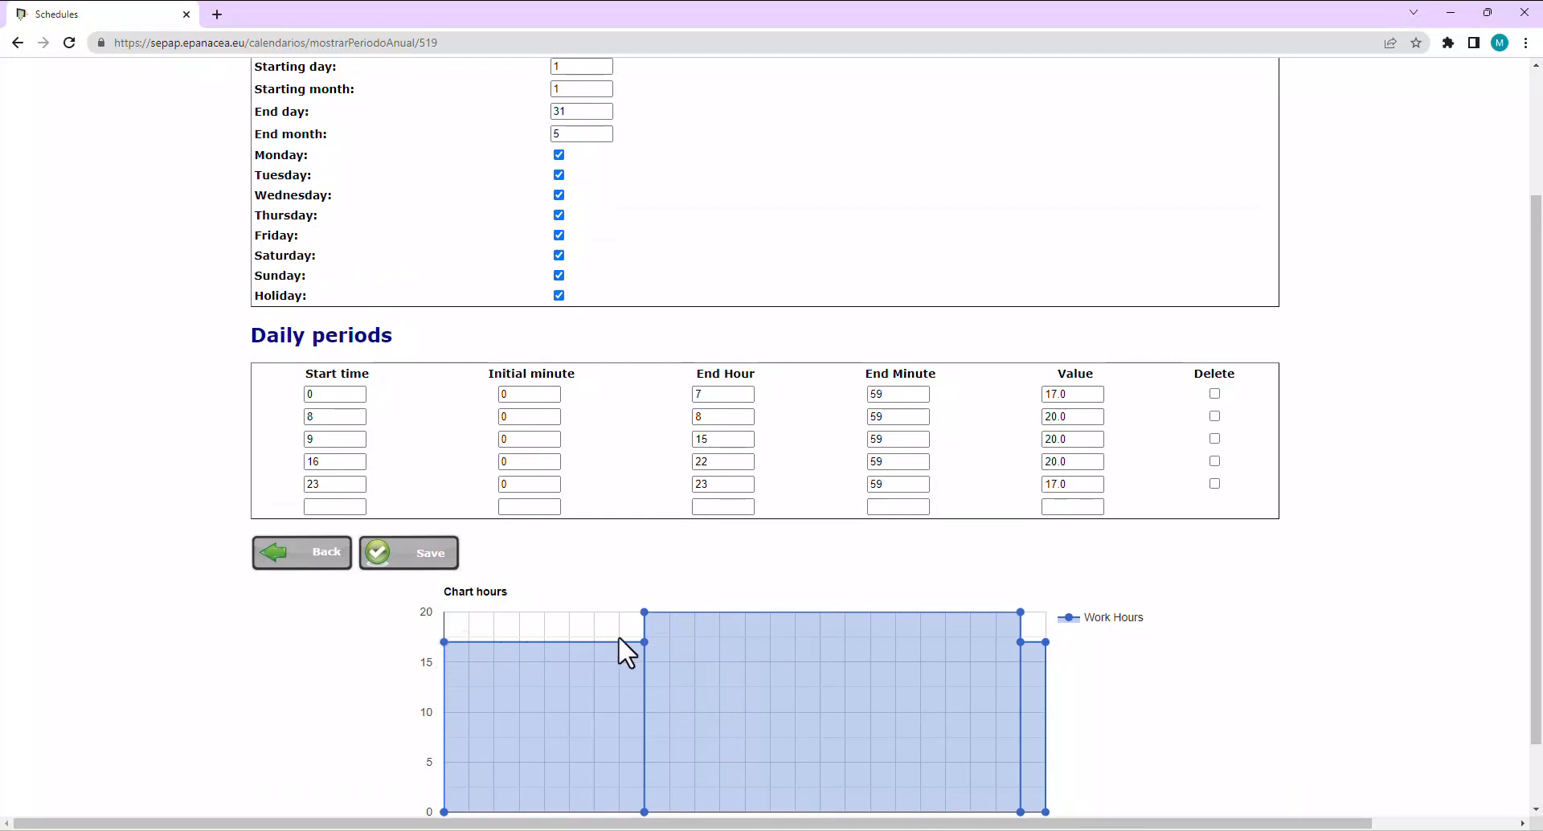
pyautogui.scroll(-1, 635, 642)
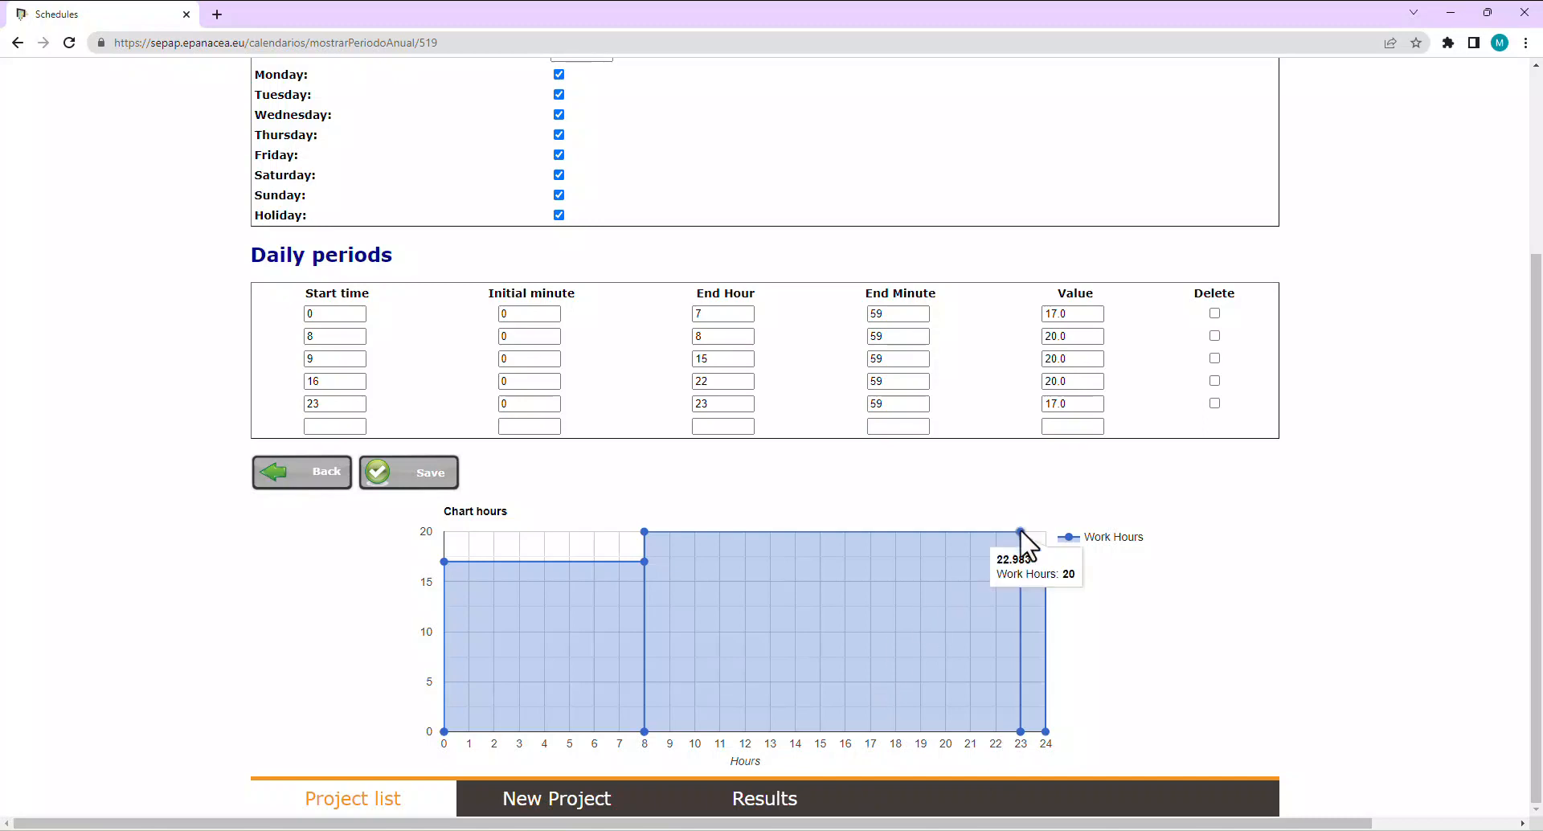
pyautogui.moveTo(1023, 560)
pyautogui.scroll(1, 1061, 523)
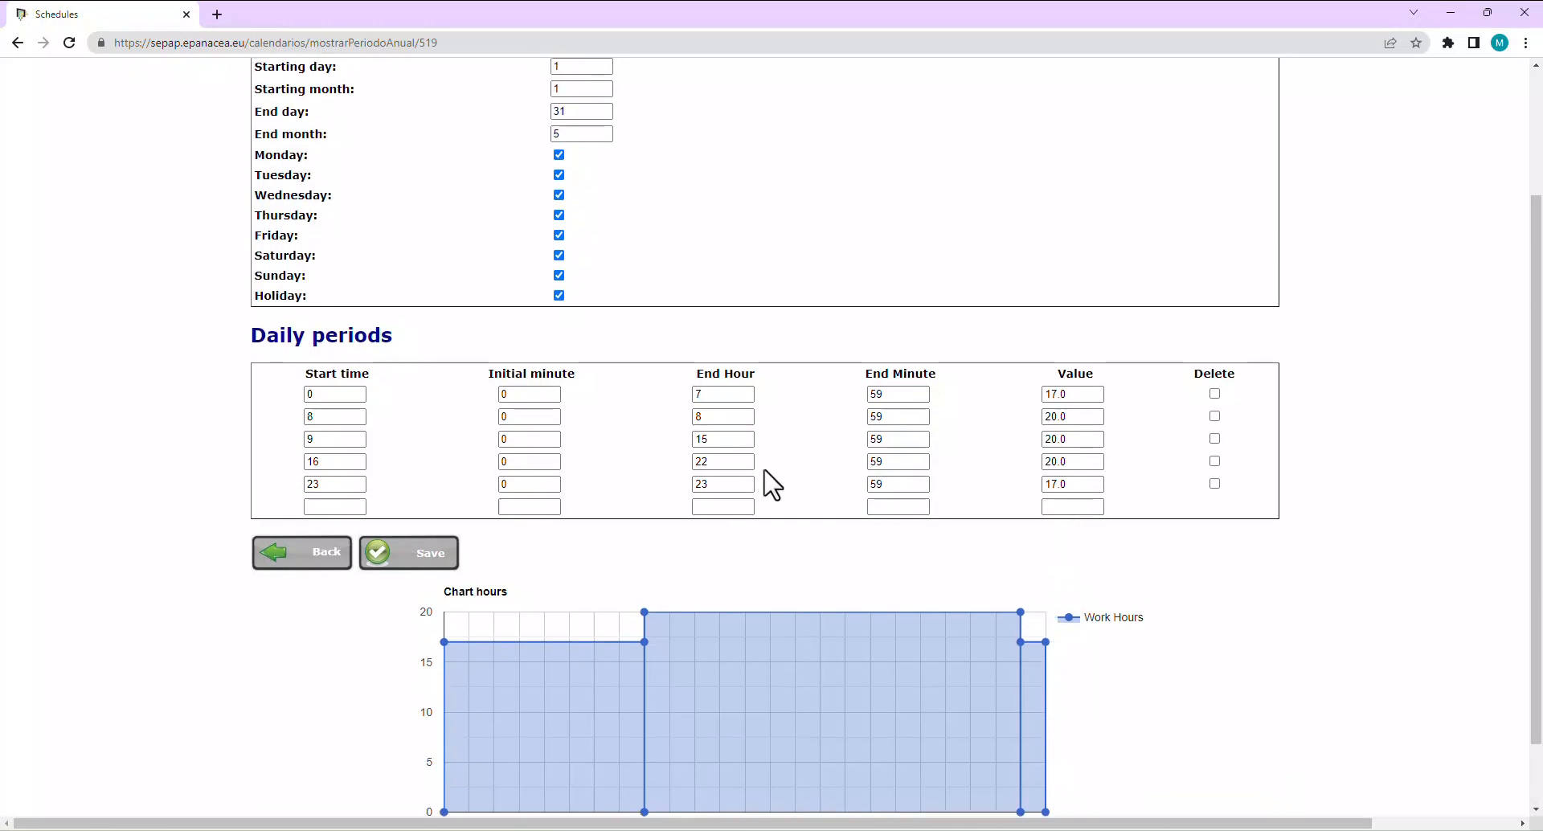
pyautogui.scroll(2, 804, 463)
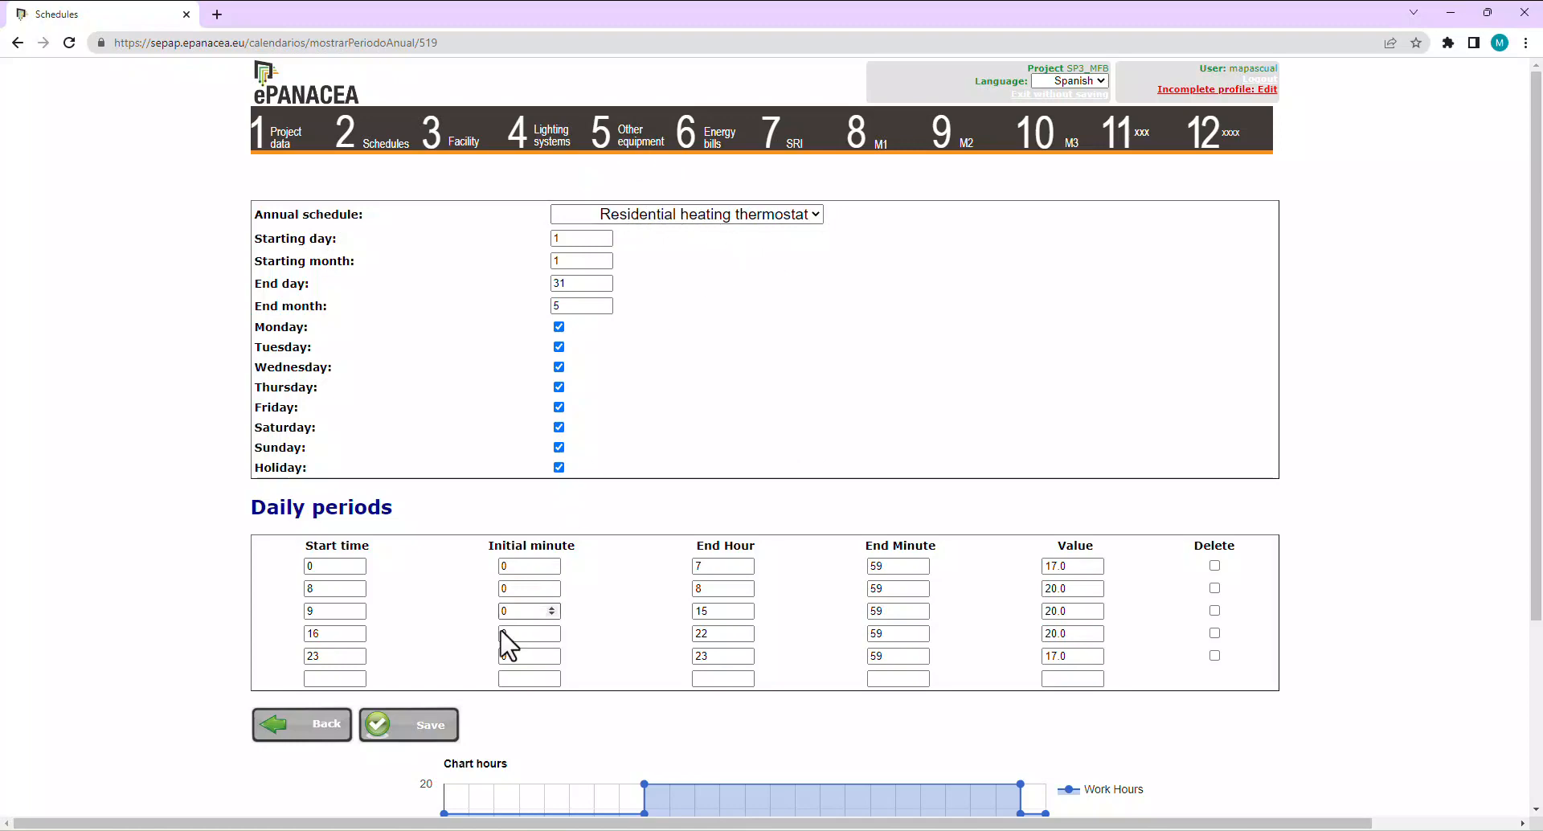
# Return from the annual period to the Residential heating thermostat schedule and make a copy of it.
pyautogui.click(299, 730)
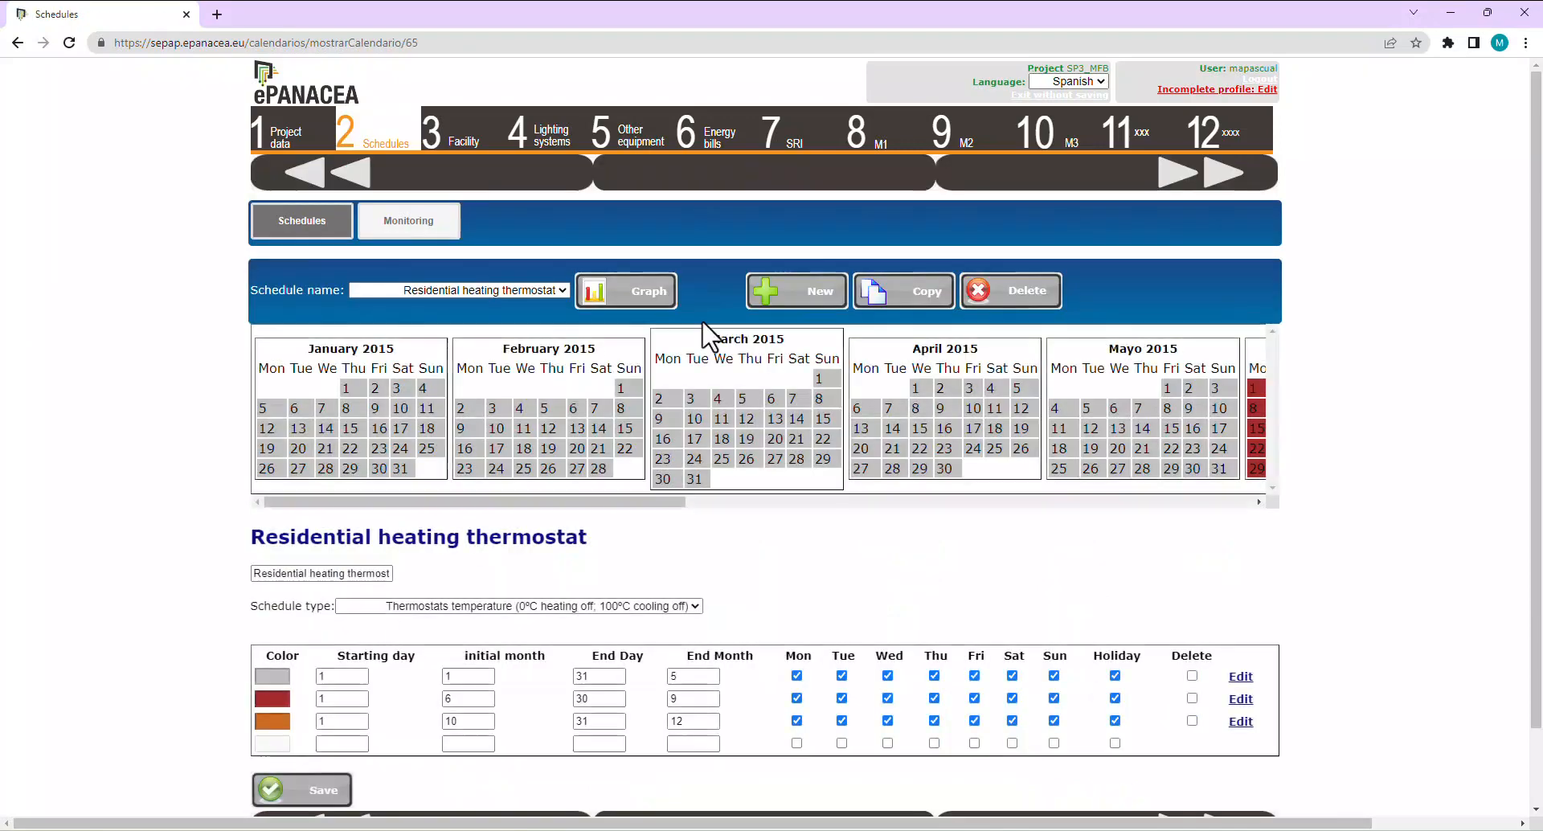
pyautogui.scroll(-1, 799, 562)
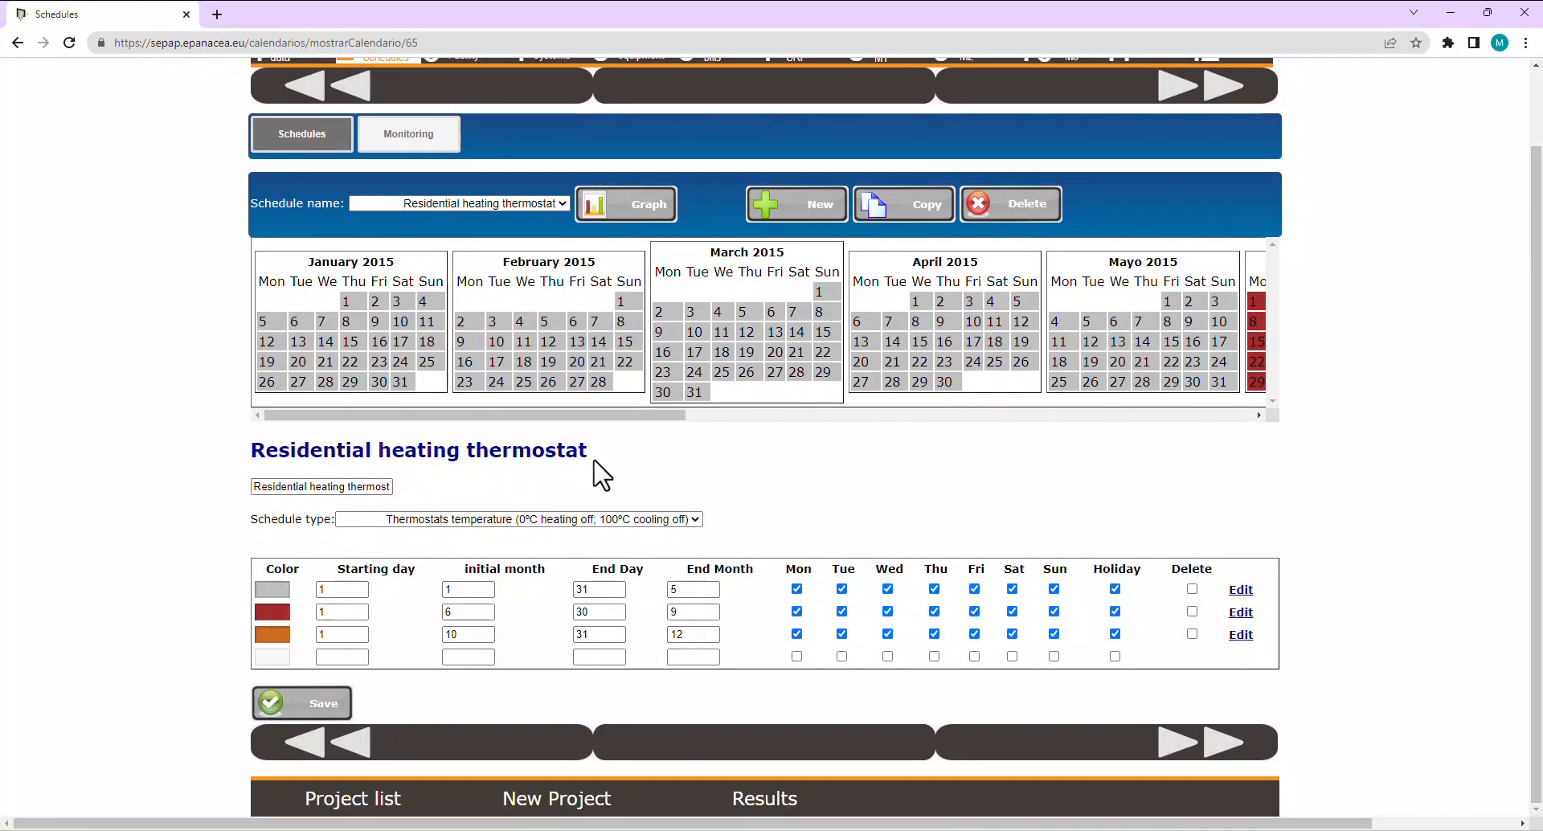
pyautogui.click(906, 225)
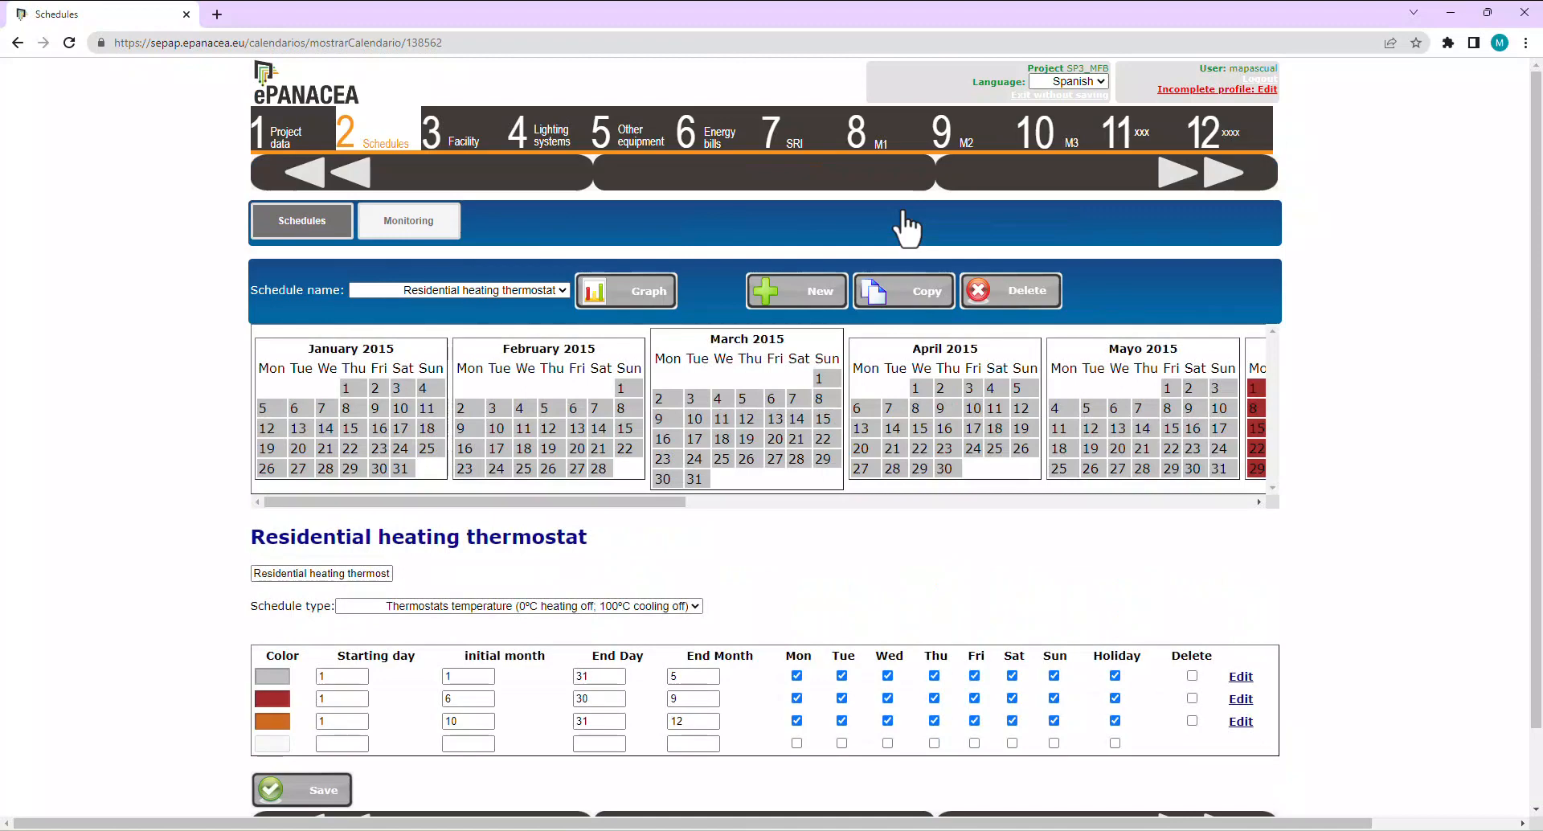
pyautogui.moveTo(298, 574); pyautogui.dragTo(518, 575)
pyautogui.click(359, 574)
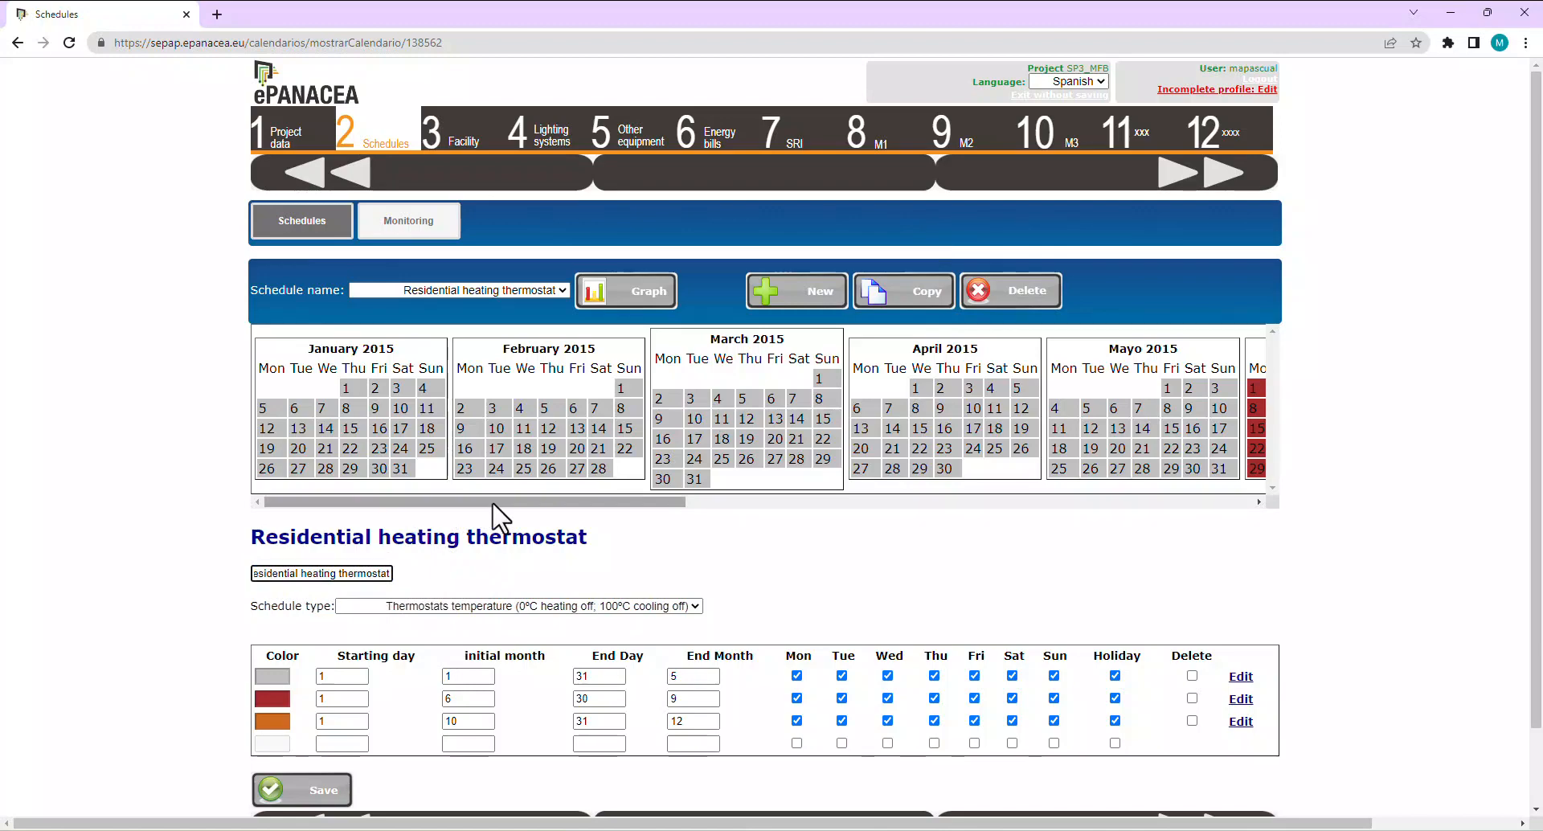
pyautogui.scroll(-1, 817, 562)
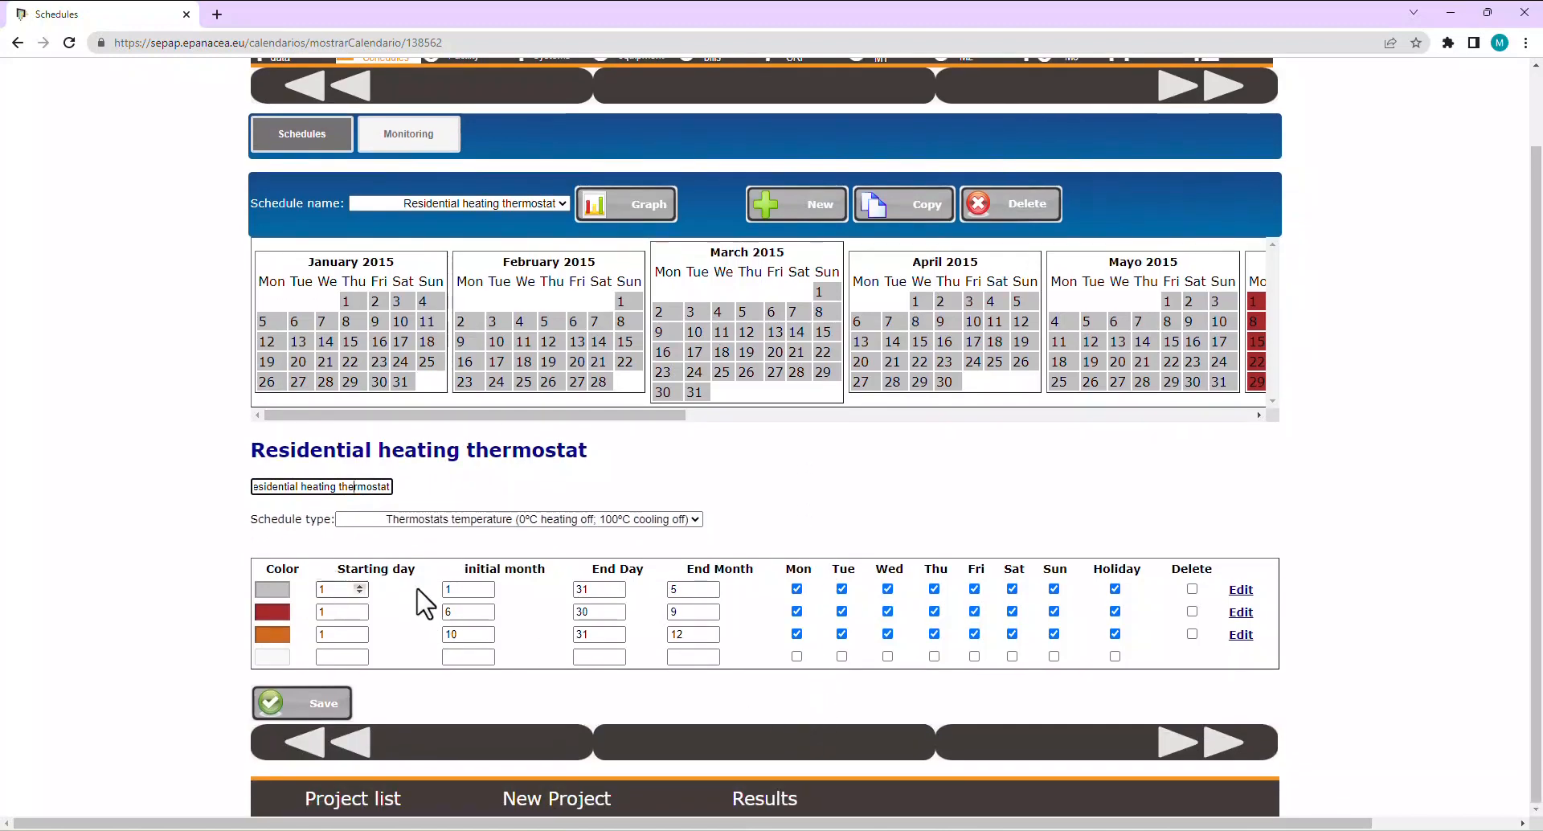
# Set the 0:00 to 7:59 value to 0 in the copied schedule's January to May period, and go back without saving.
pyautogui.click(1239, 593)
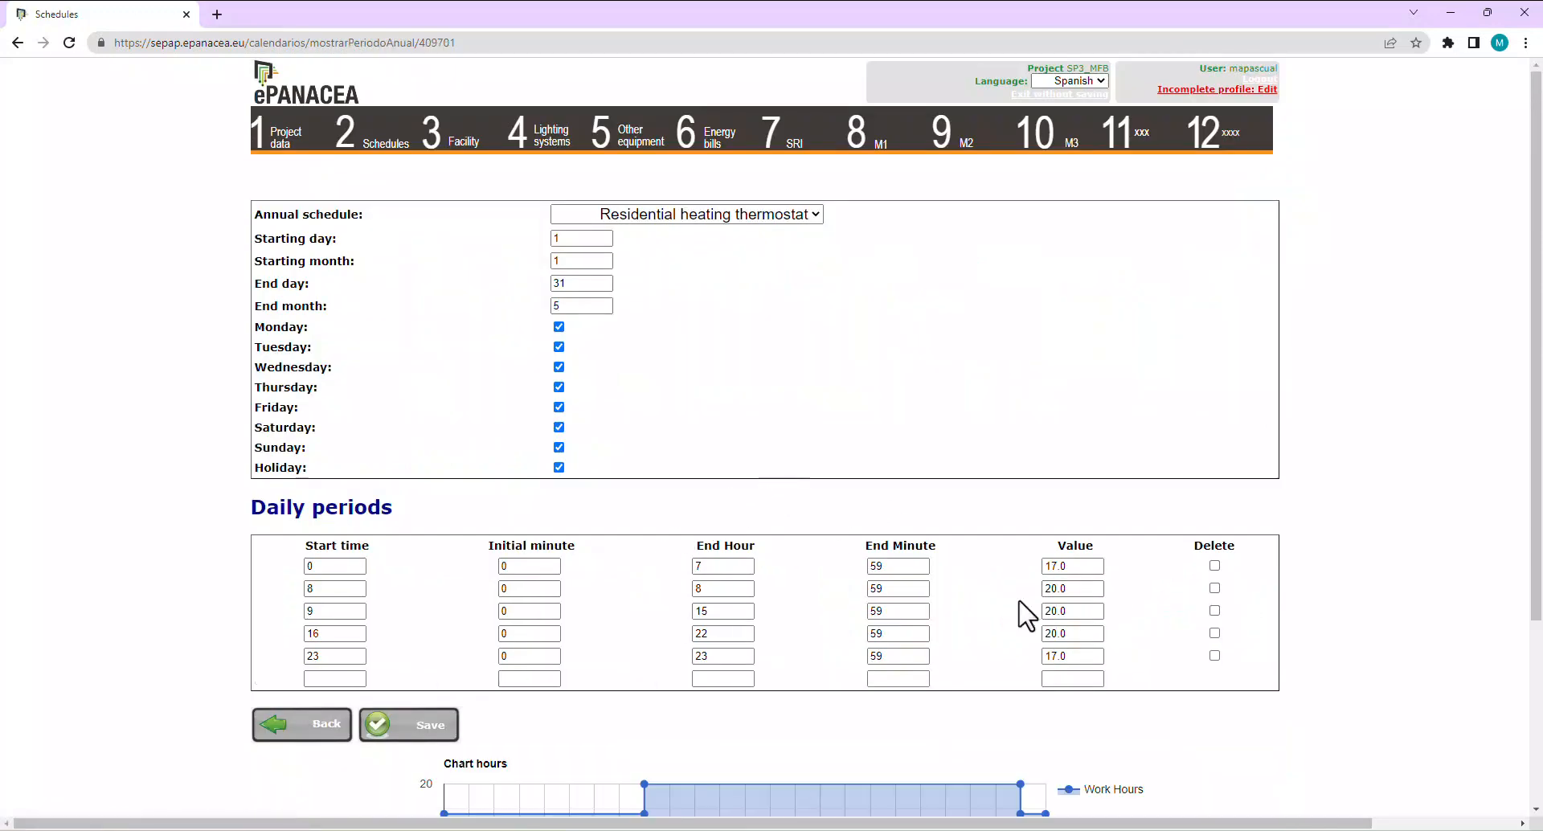
pyautogui.scroll(-3, 1029, 611)
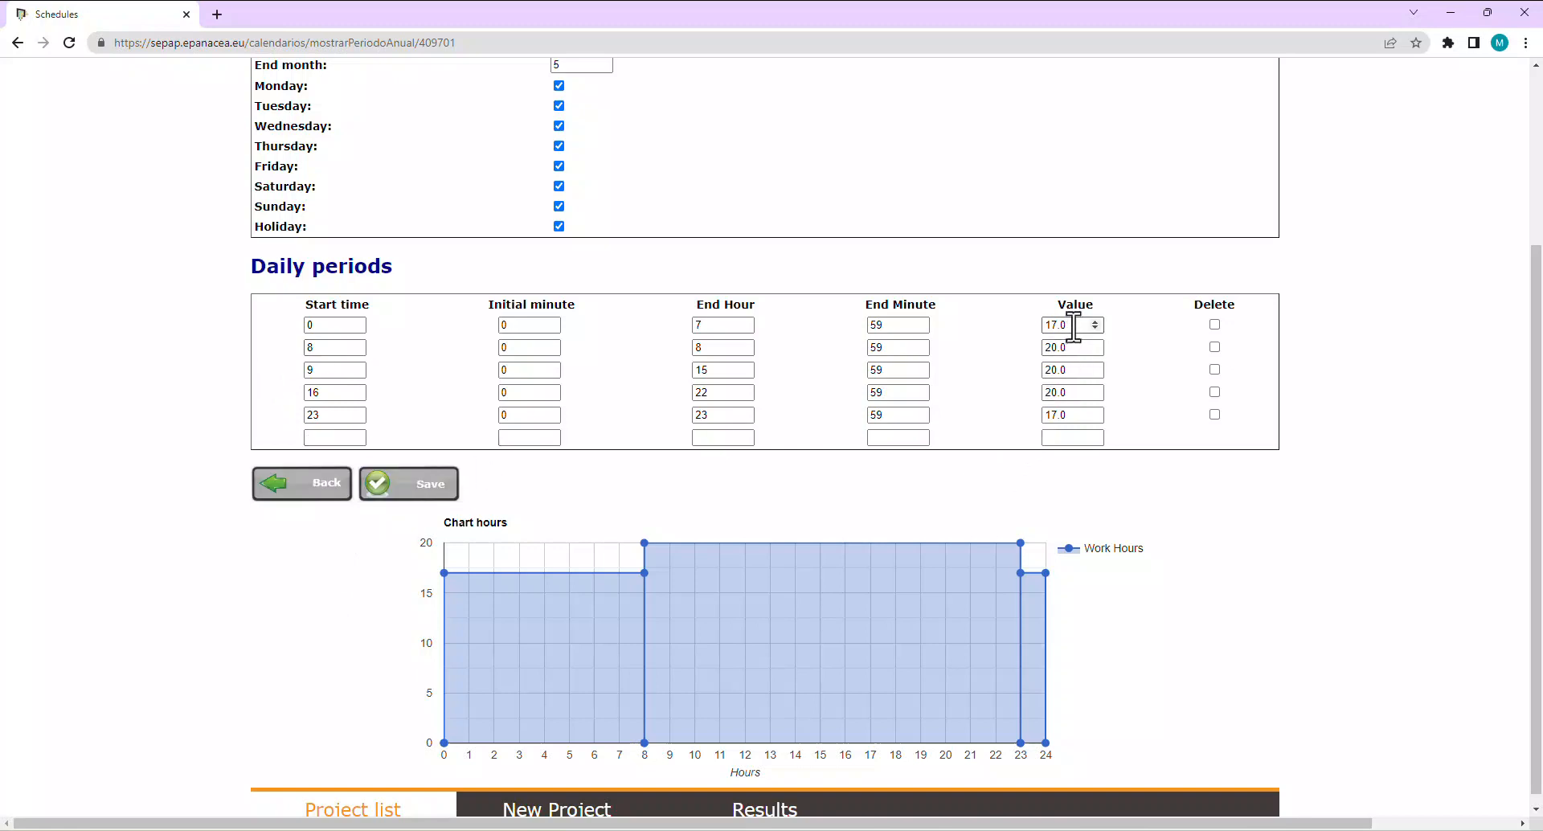
pyautogui.moveTo(1076, 327); pyautogui.dragTo(1034, 331)
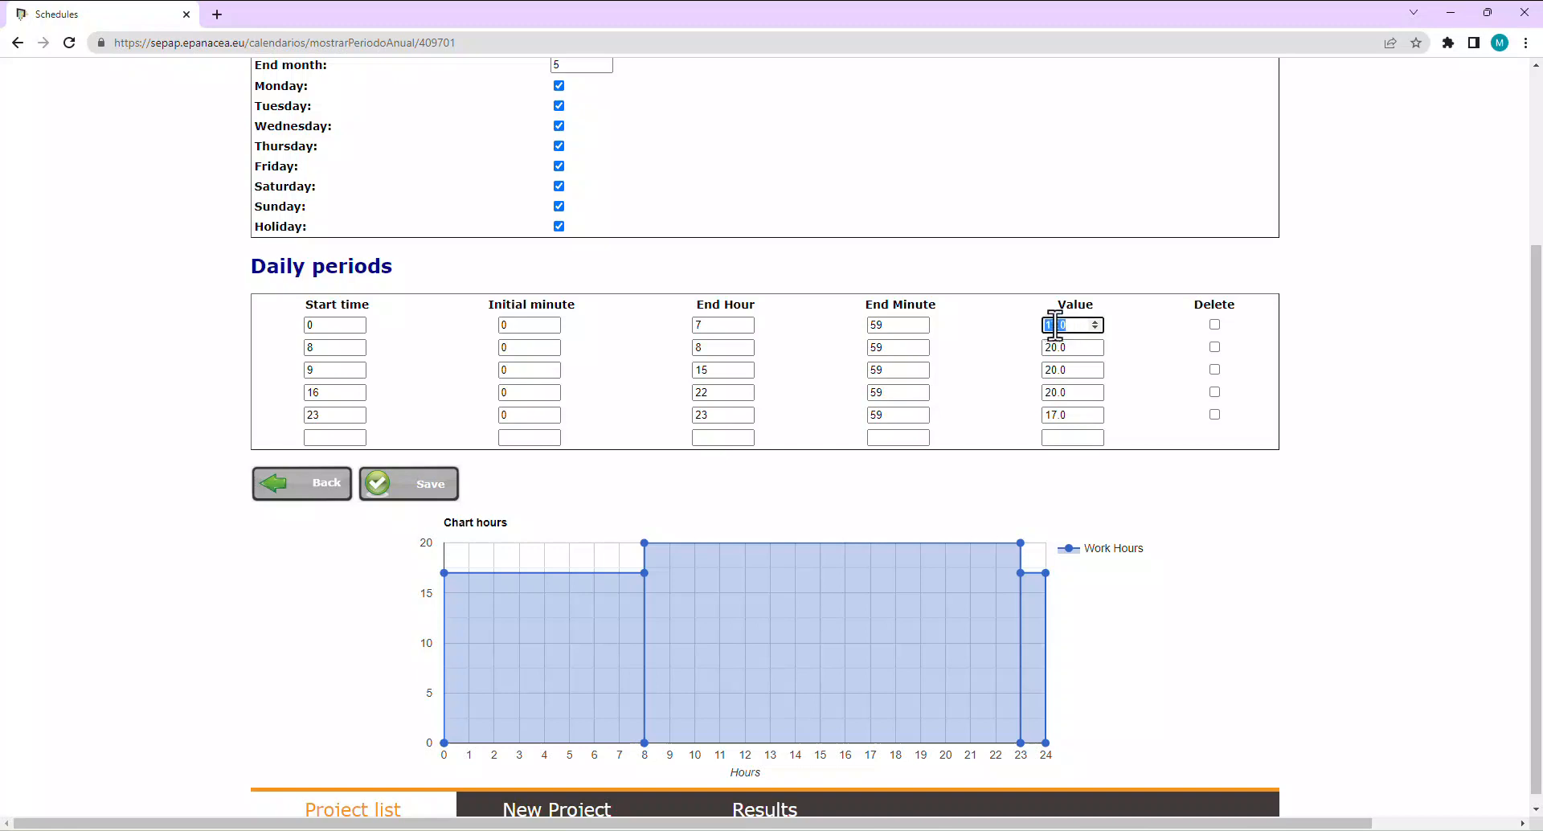
pyautogui.press('Tab')
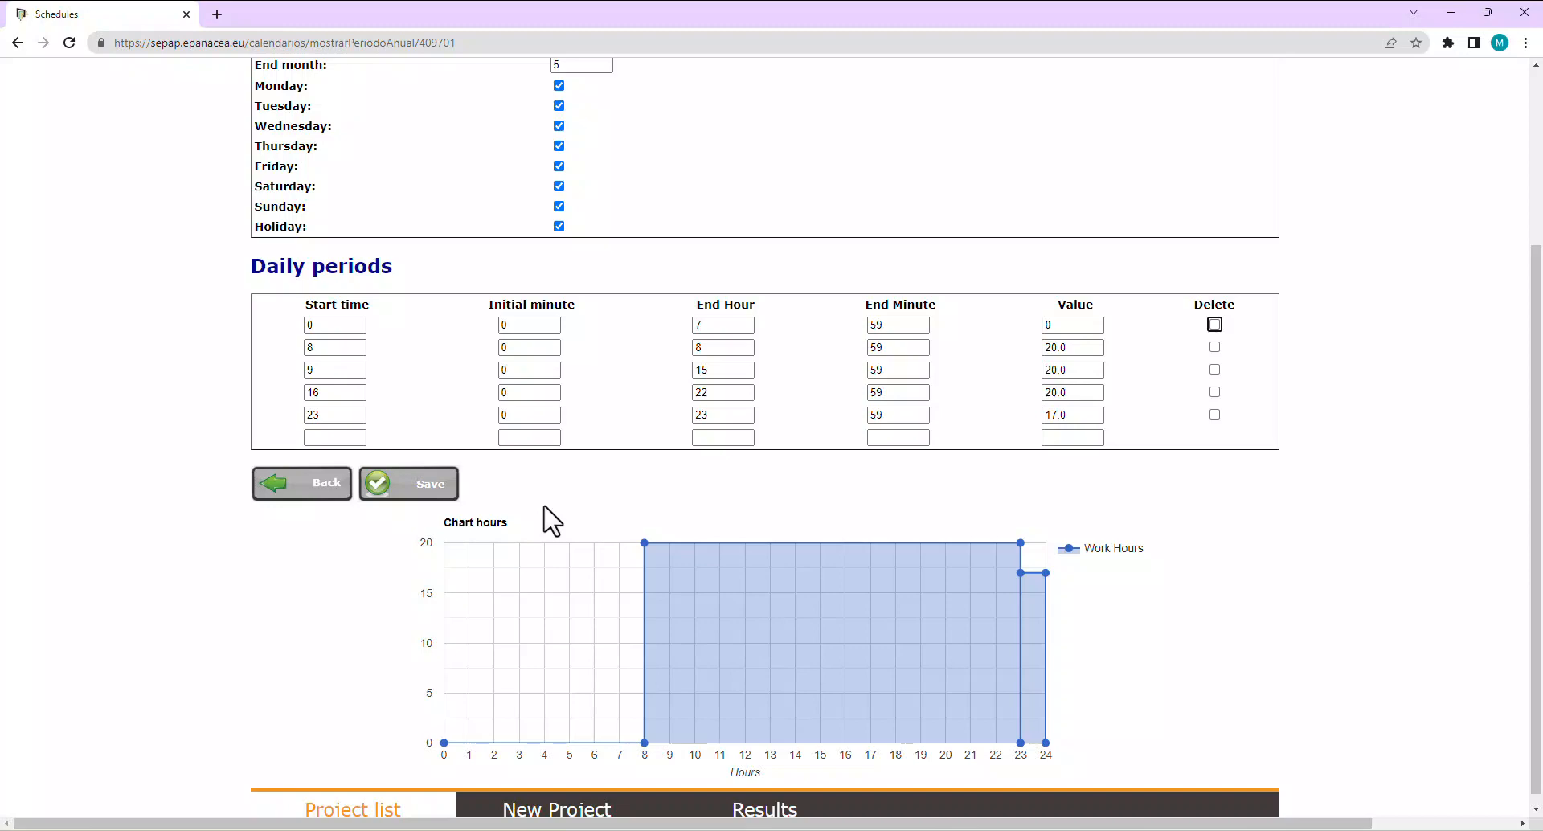
pyautogui.click(324, 488)
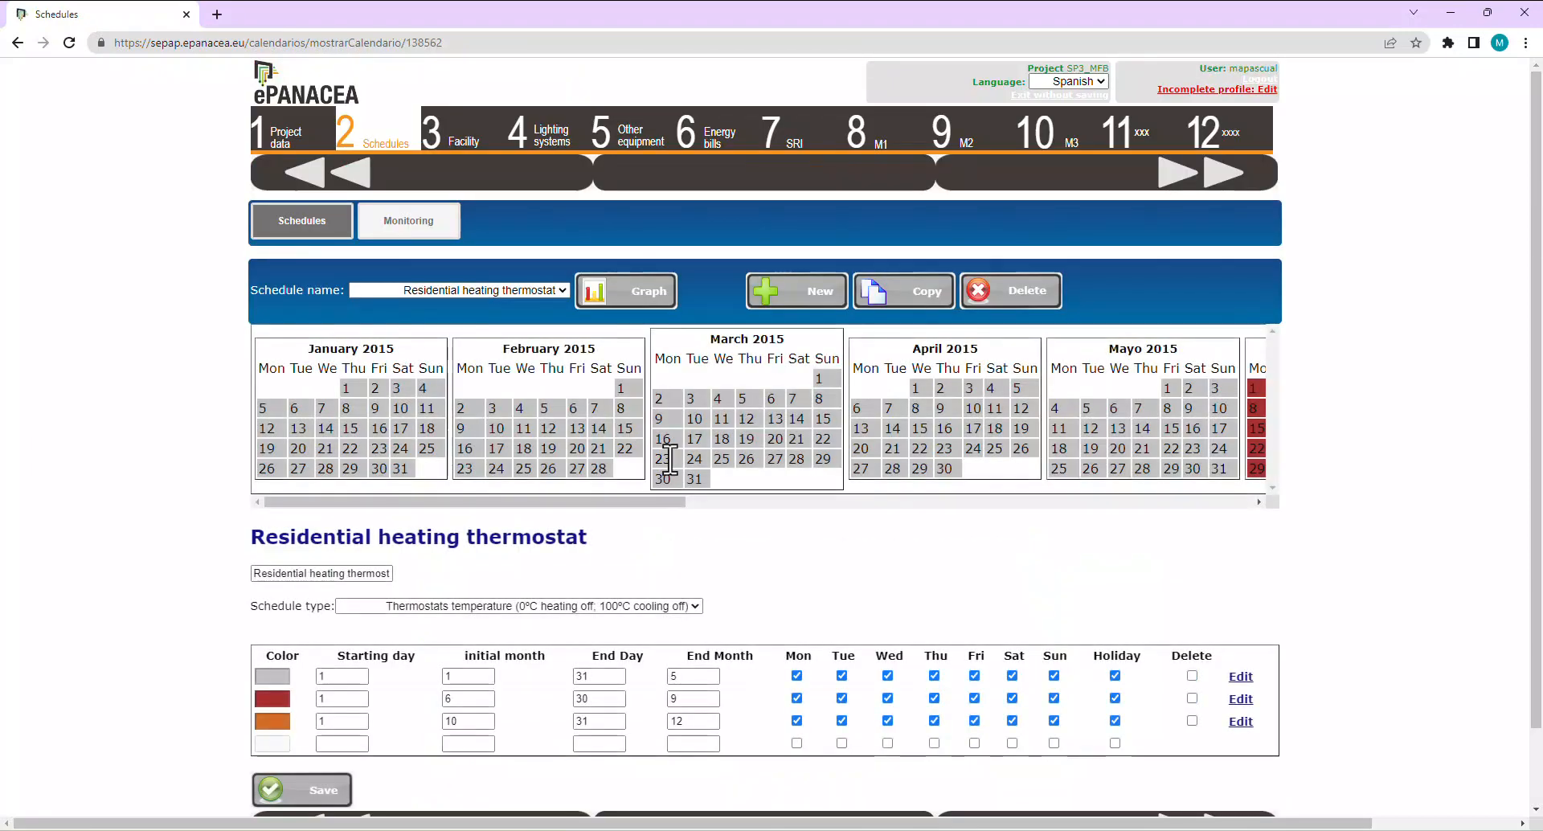
# Leave the copied heating thermostat schedule and go to the project's Facility data.
pyautogui.scroll(-2, 760, 547)
pyautogui.scroll(2, 752, 563)
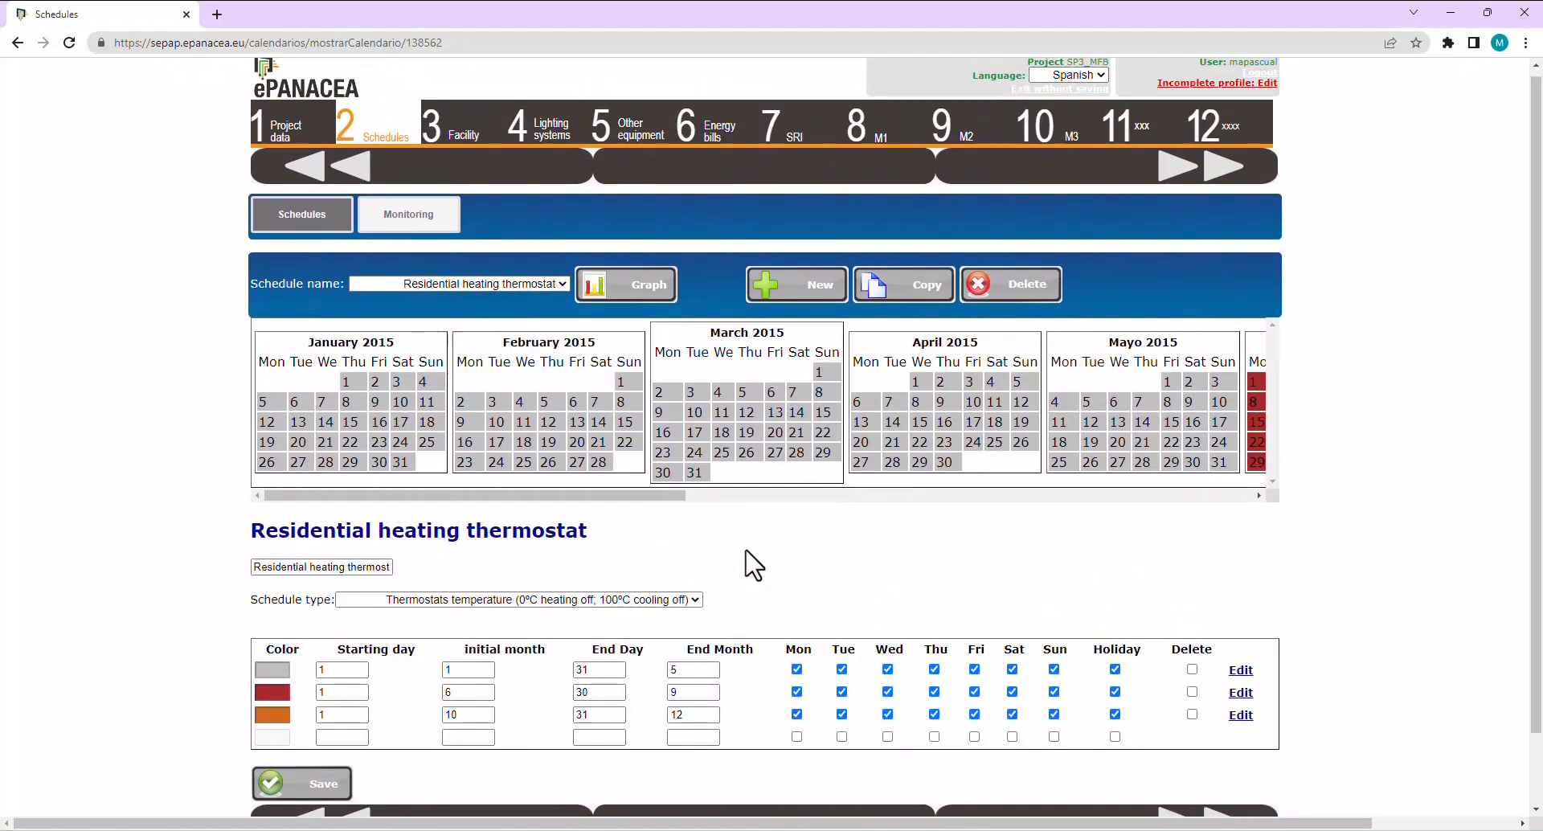
pyautogui.moveTo(621, 496); pyautogui.dragTo(680, 495)
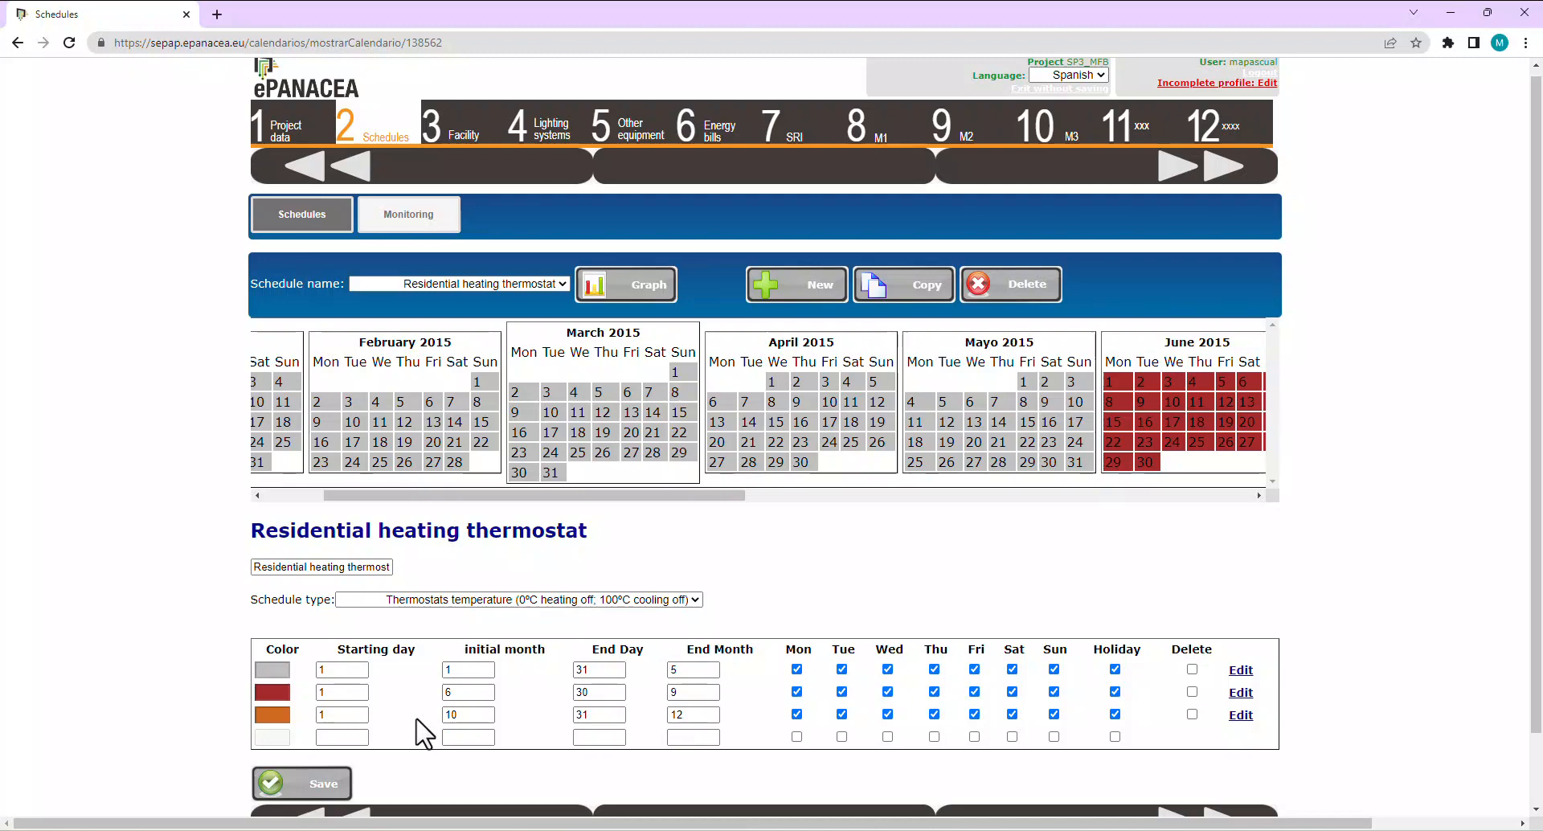
pyautogui.scroll(-1, 1109, 330)
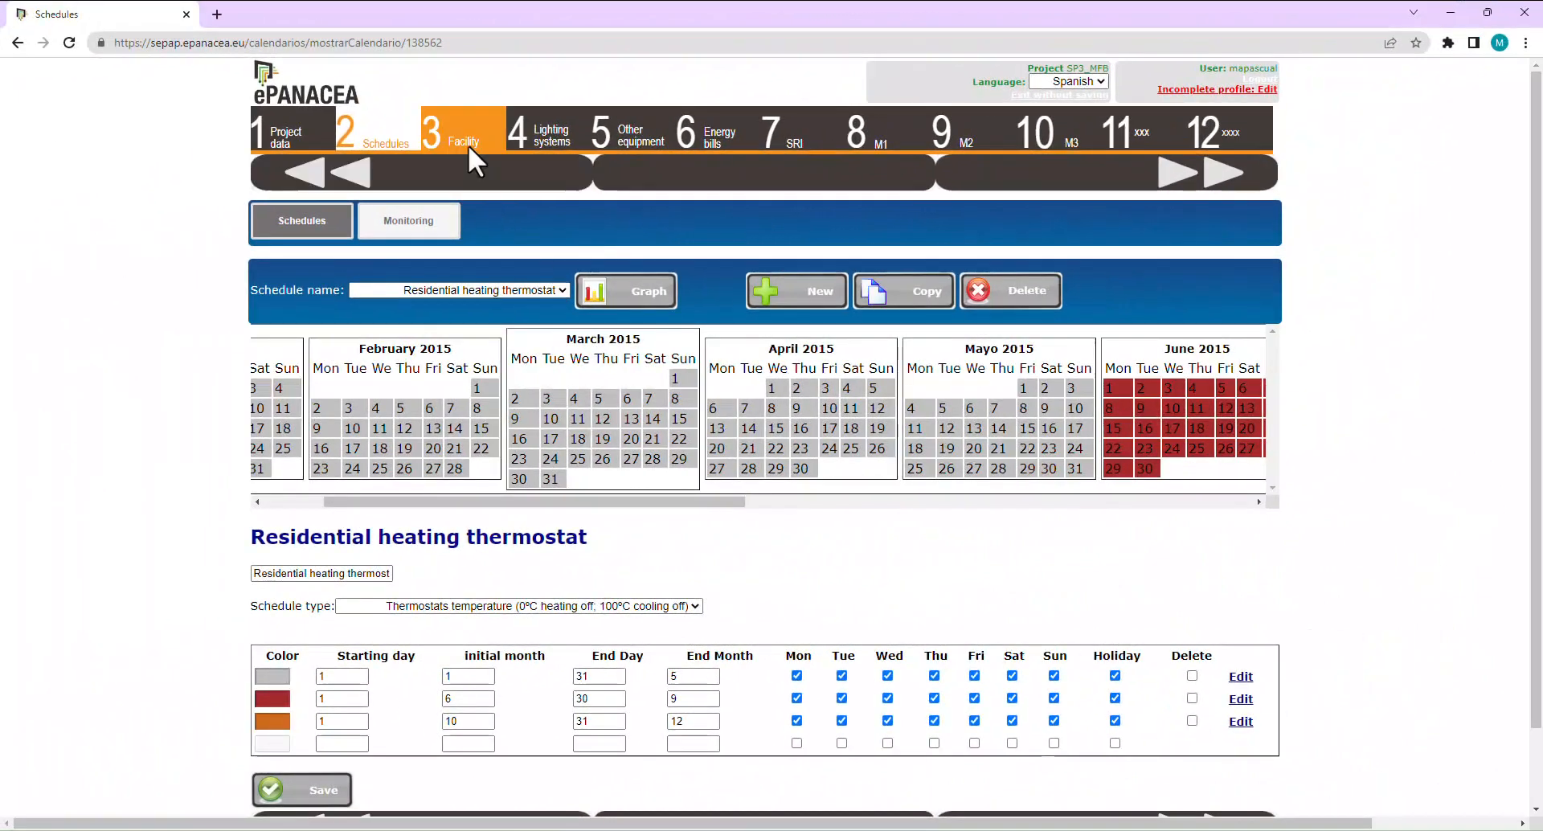
pyautogui.click(468, 145)
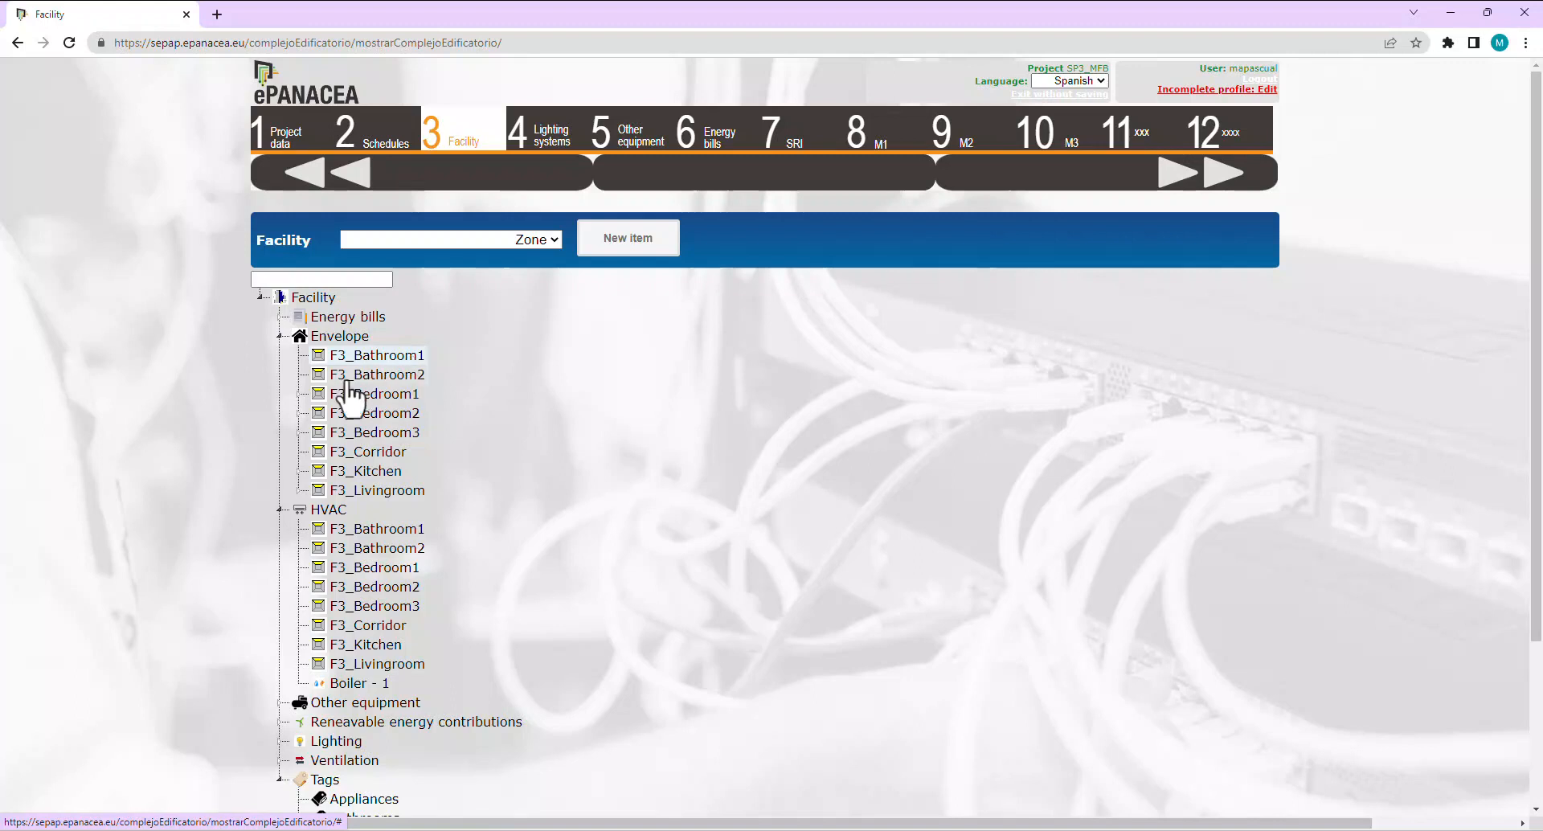
# Expand F3_Bedroom1 under Envelope, examine the dimensions, orientation and thermal data of its FE element, and collapse the zone again.
pyautogui.click(298, 393)
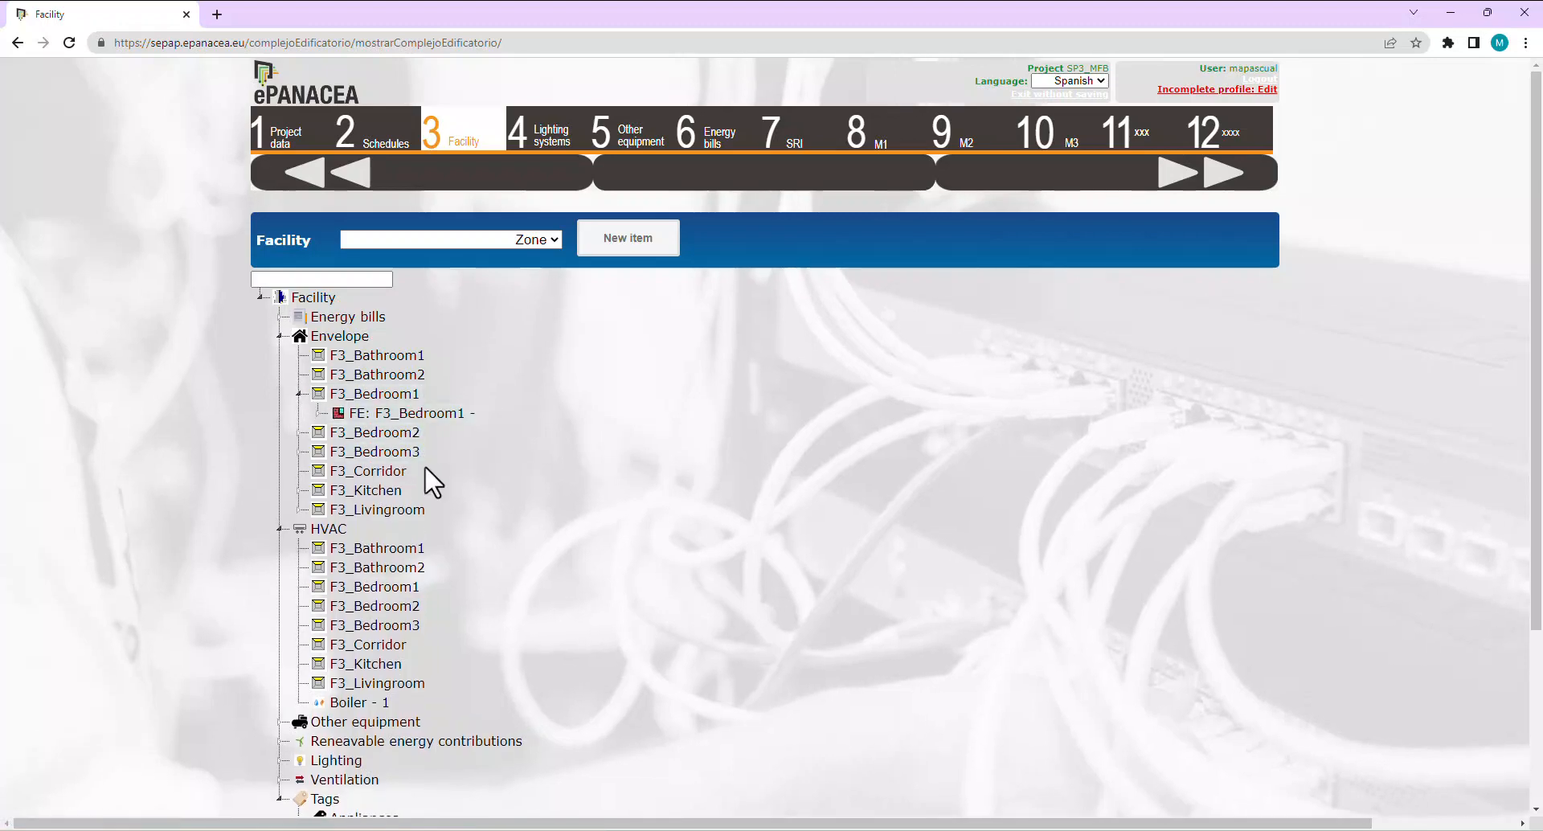
pyautogui.click(330, 416)
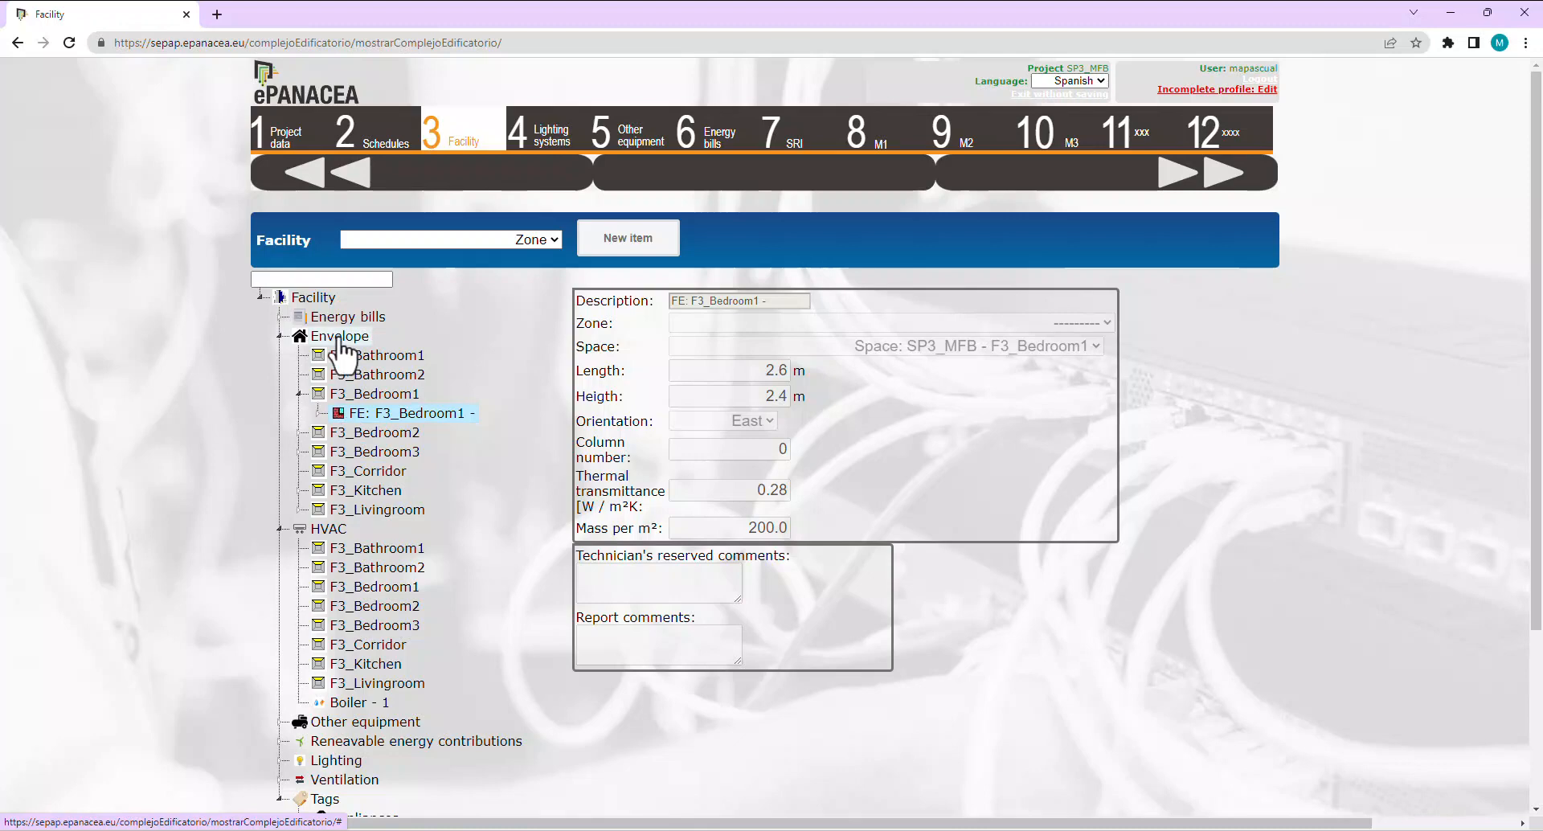
pyautogui.click(299, 394)
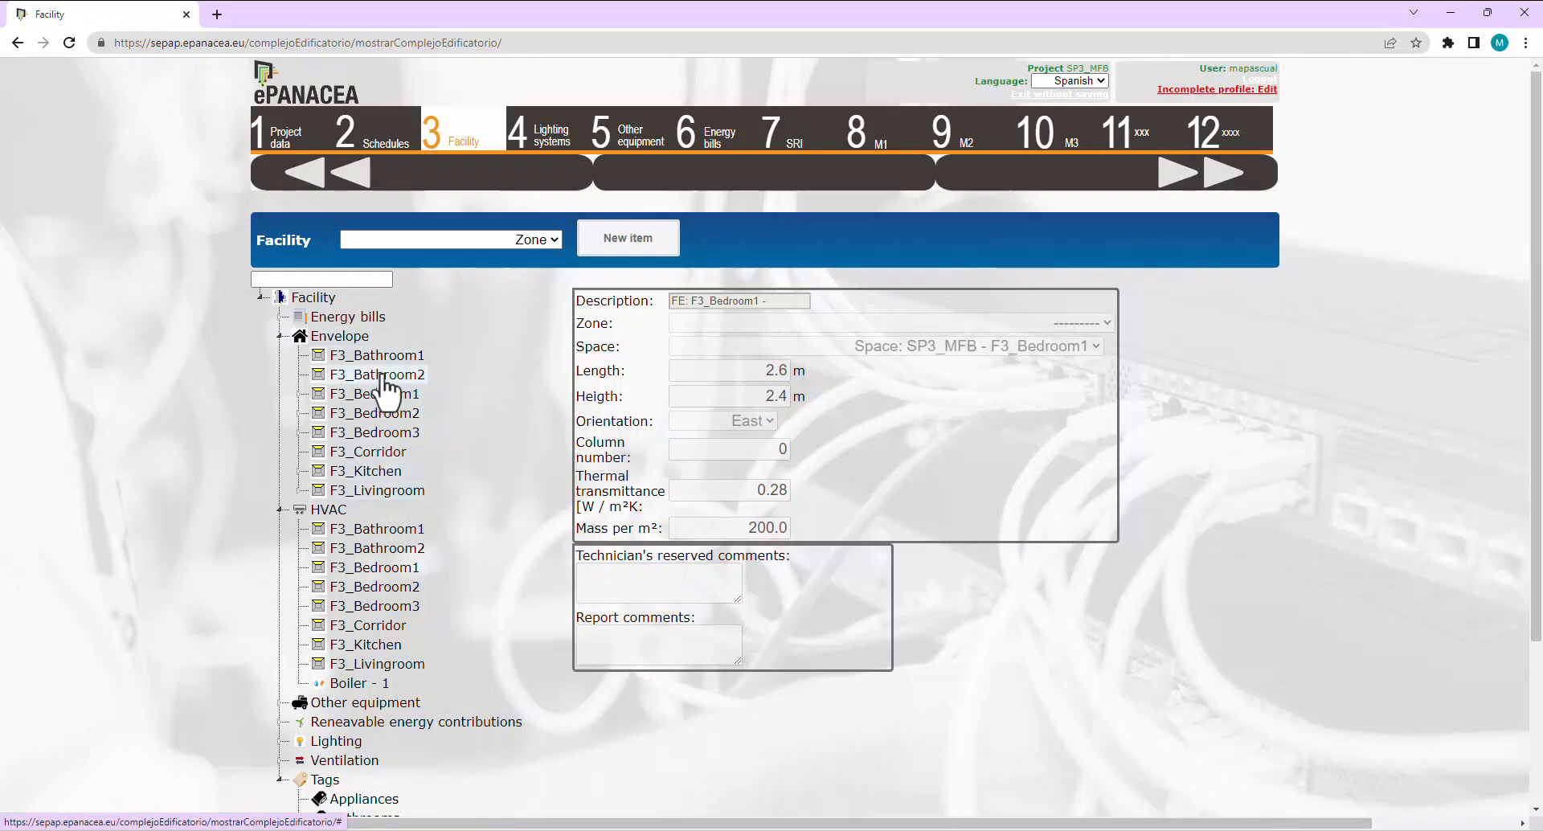
pyautogui.doubleClick(318, 394)
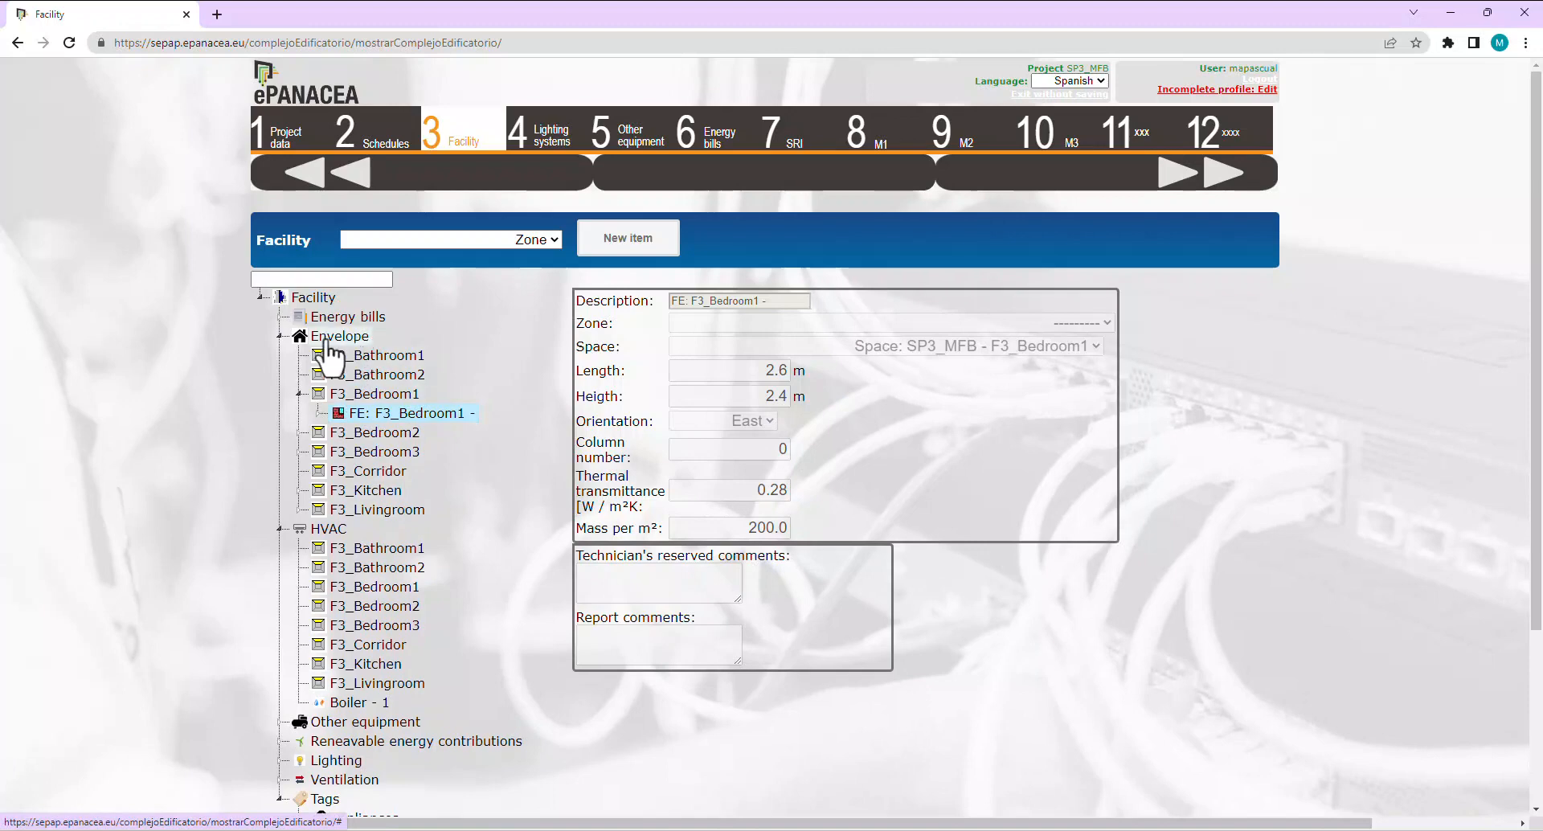
pyautogui.click(297, 395)
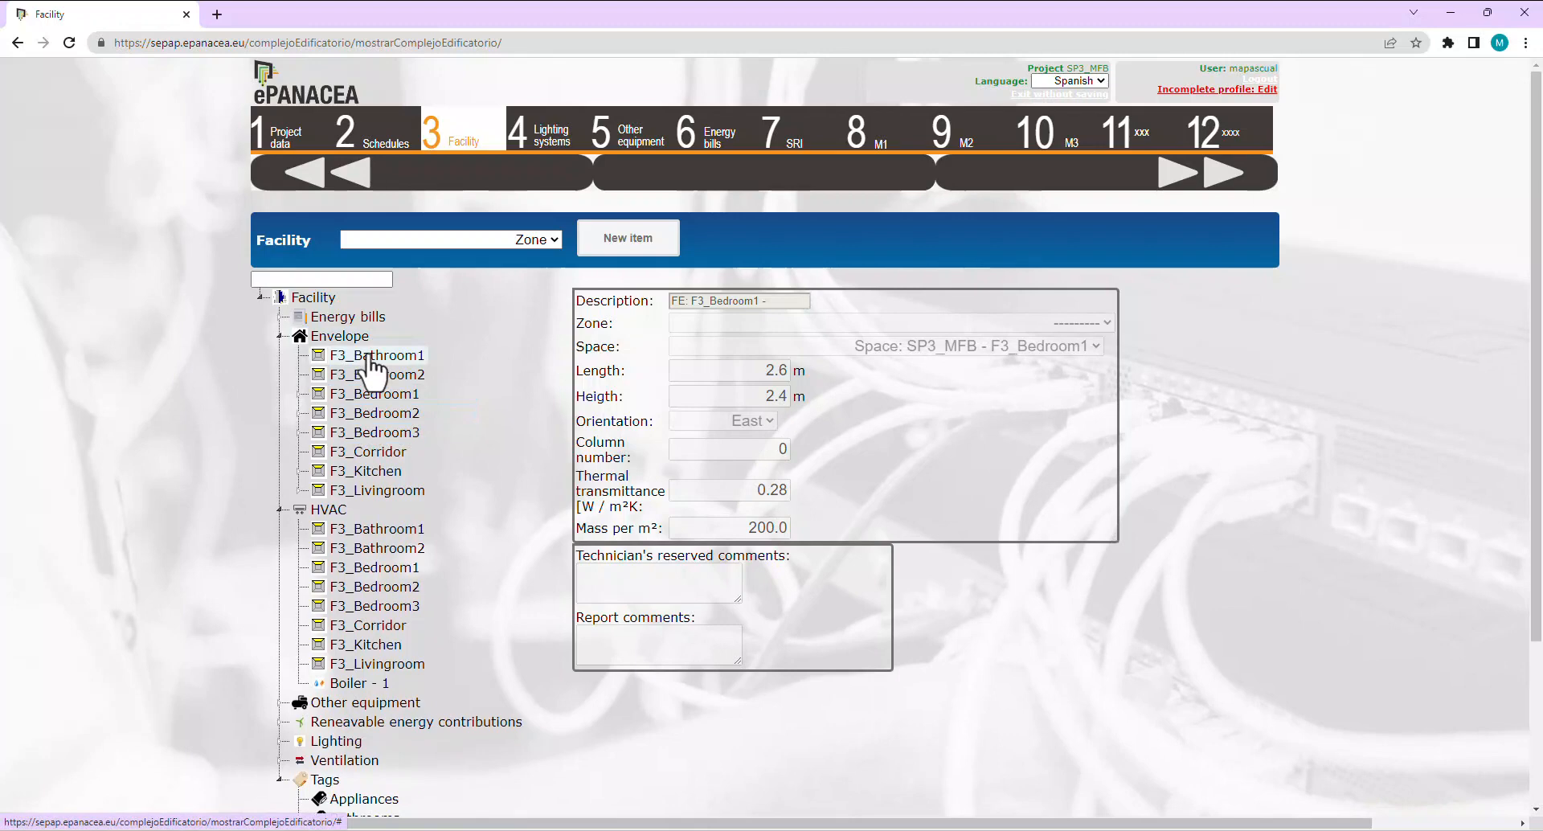
# Create a new Zone item in the facility, name it "new thermal zone" and set its area to 10 m².
pyautogui.click(550, 239)
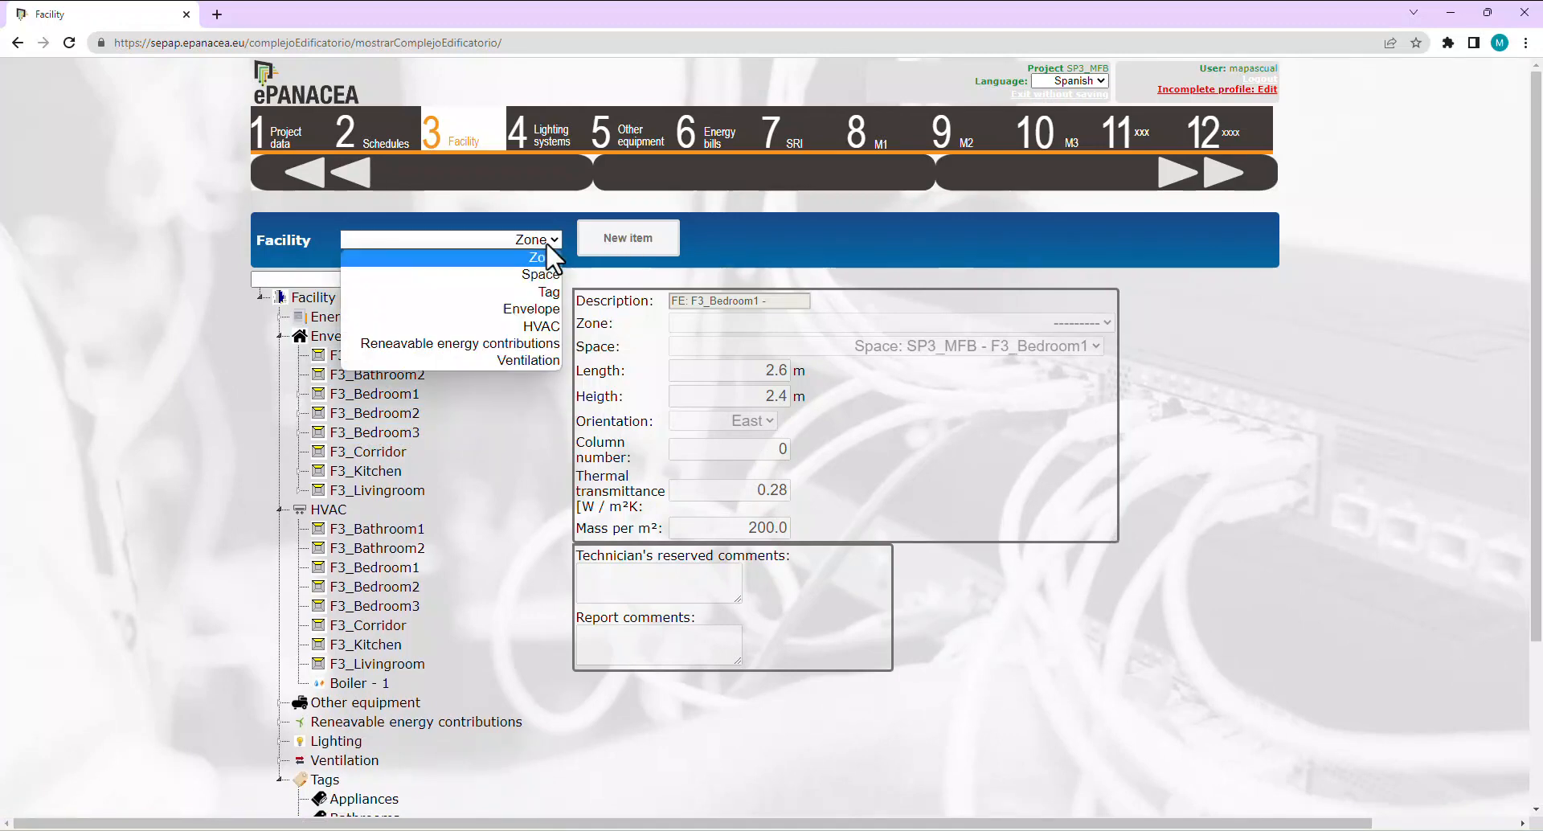
pyautogui.click(525, 241)
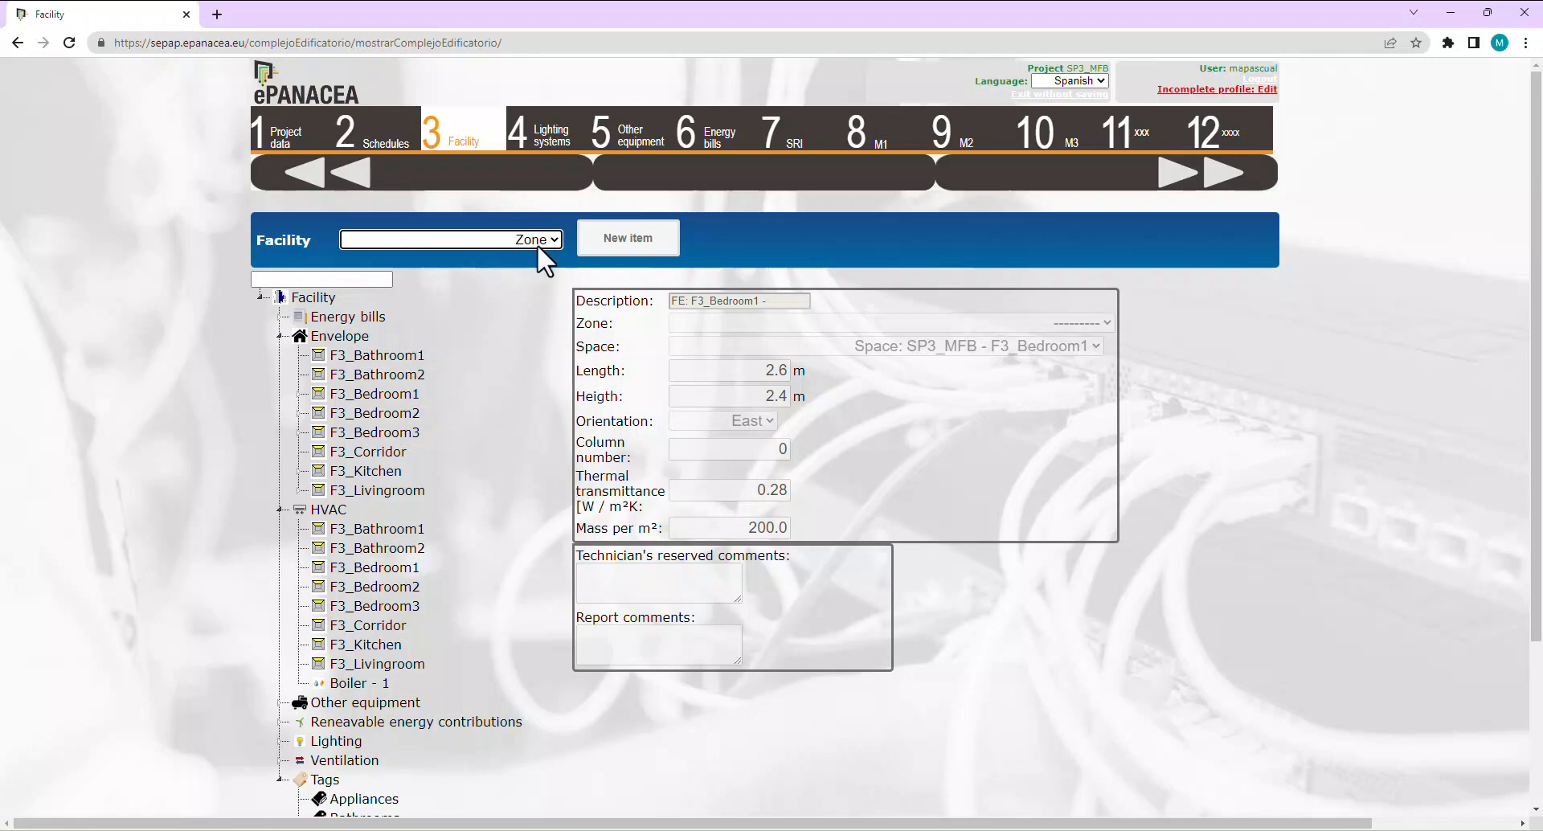
pyautogui.click(610, 235)
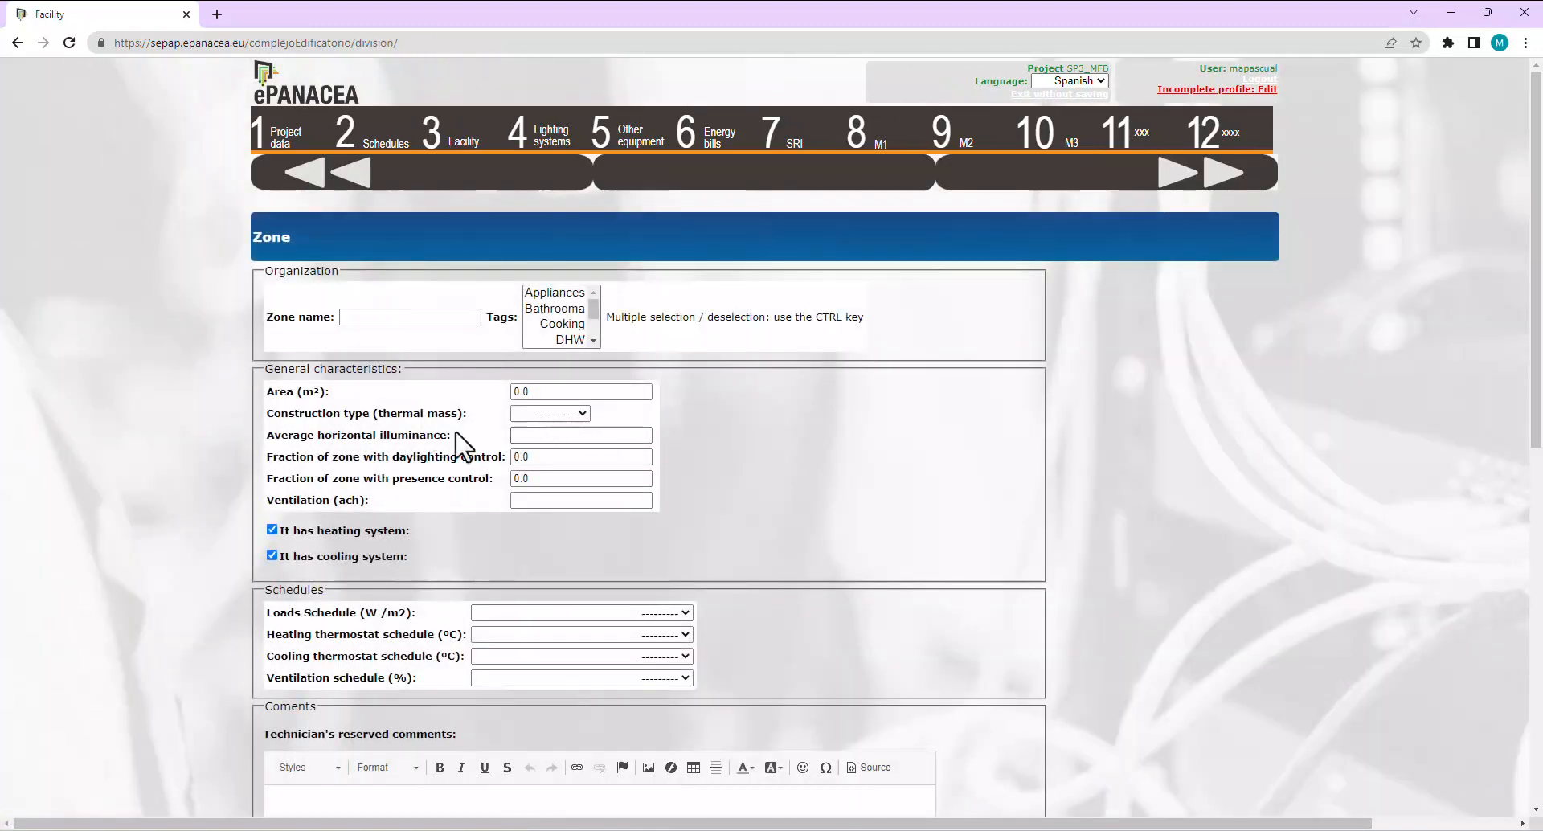
pyautogui.click(394, 318)
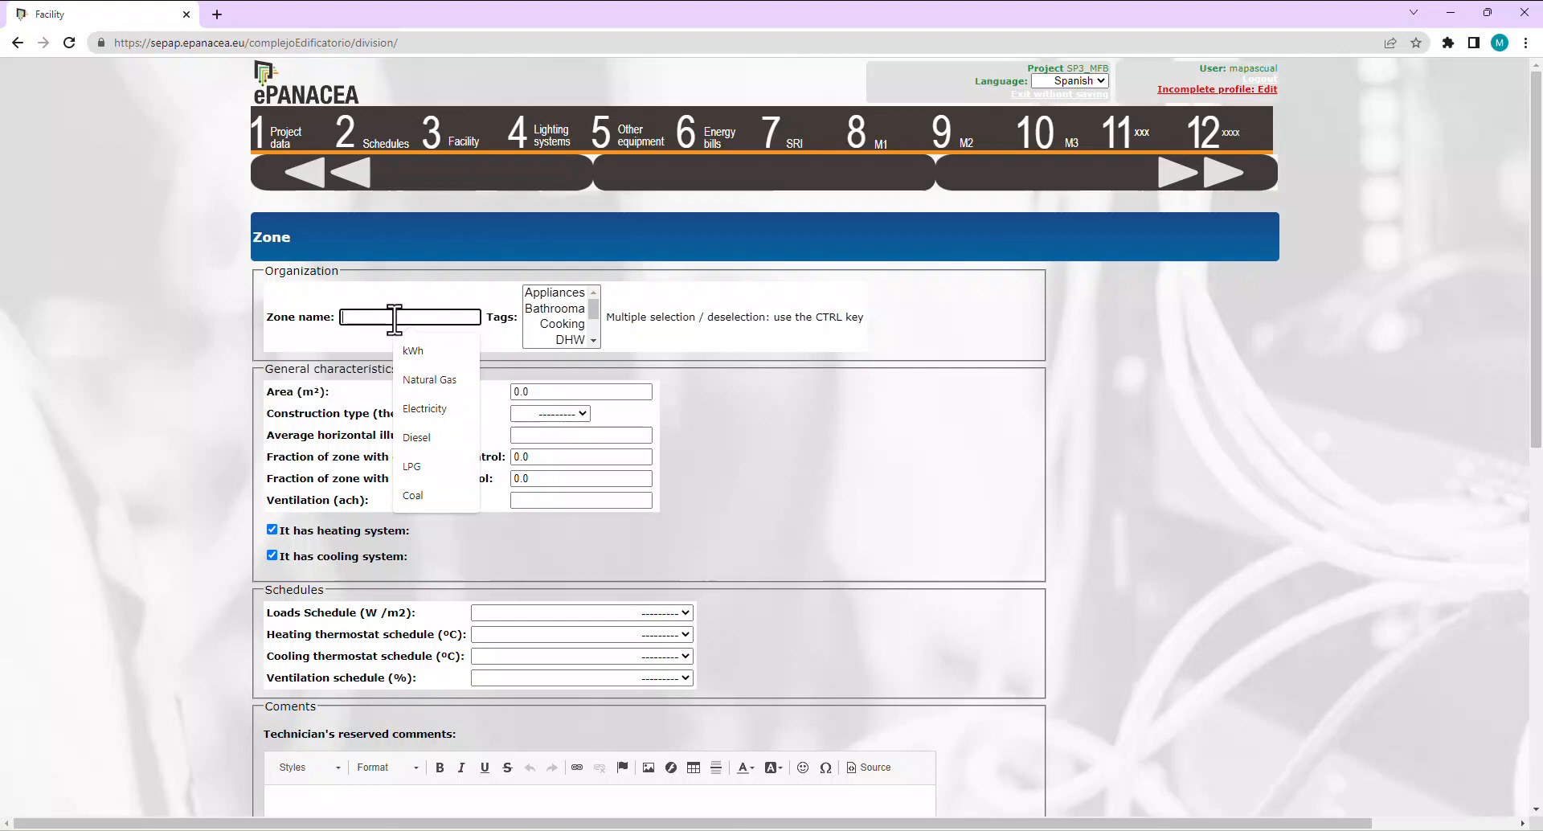
pyautogui.write('new thermal zone')
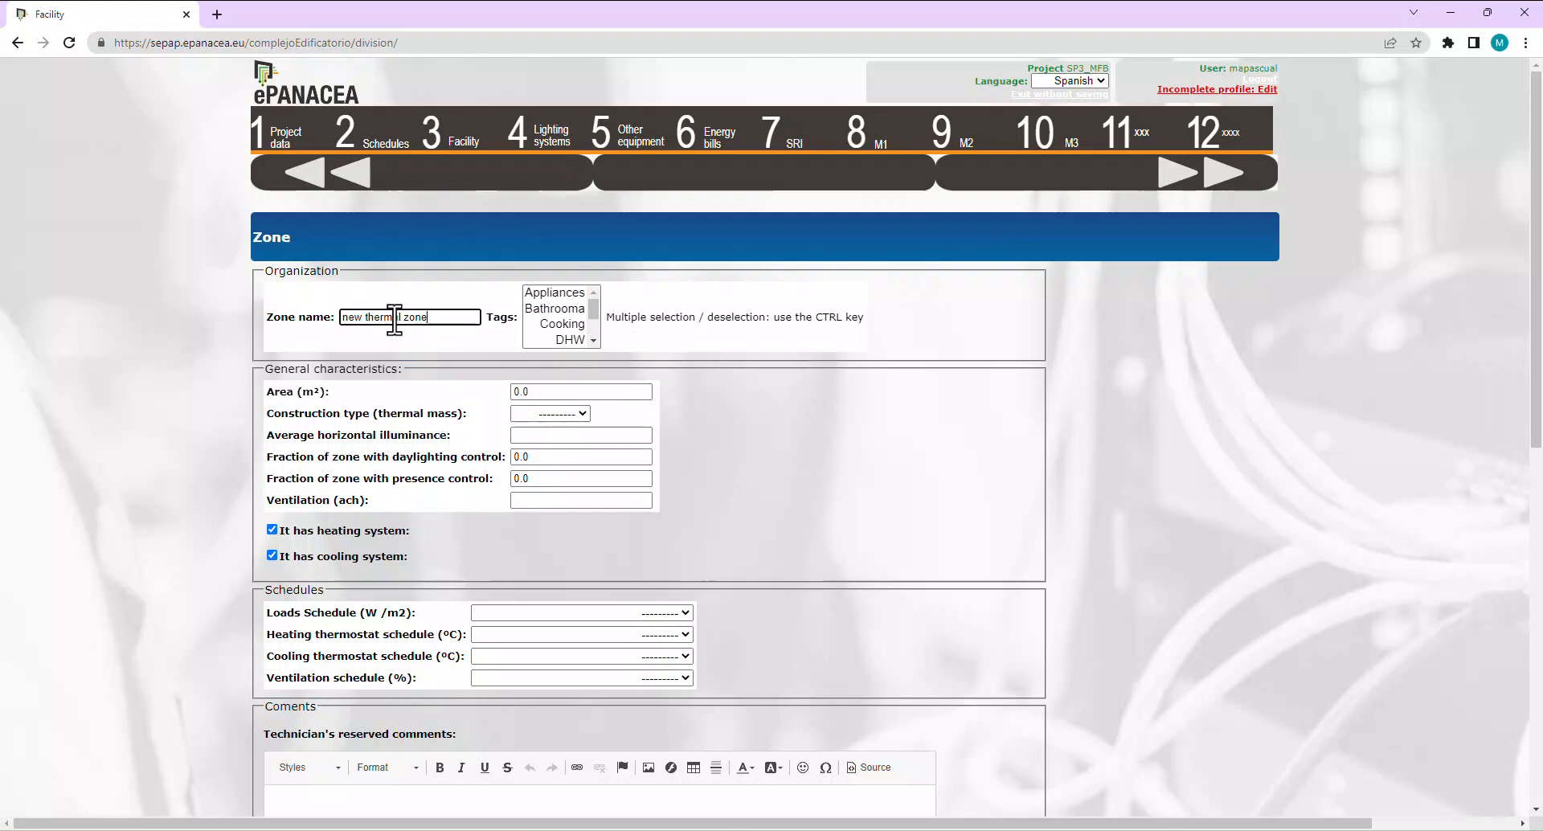
pyautogui.click(565, 391)
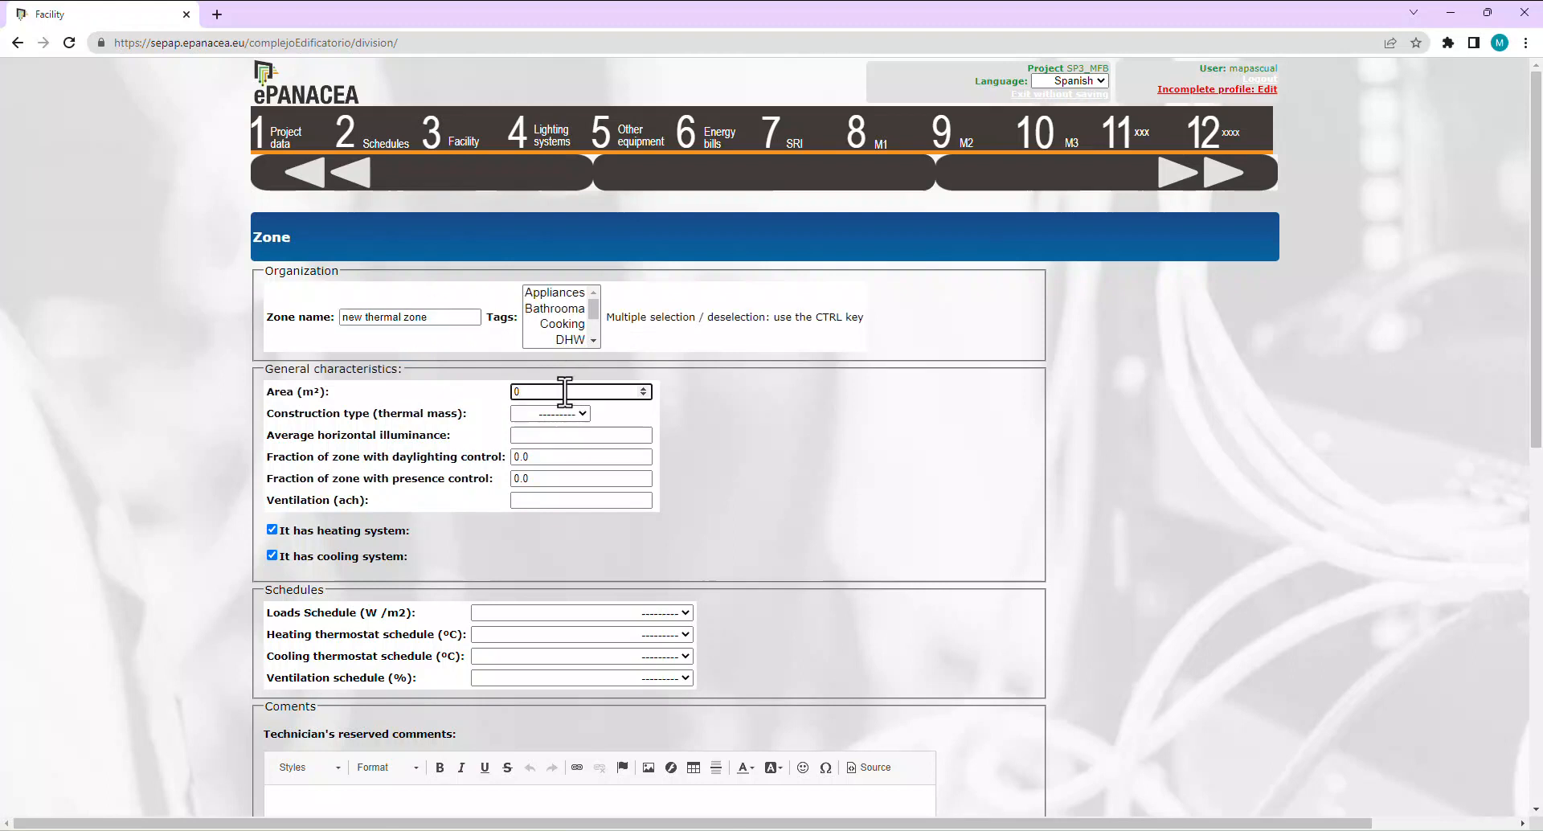
pyautogui.write('1')
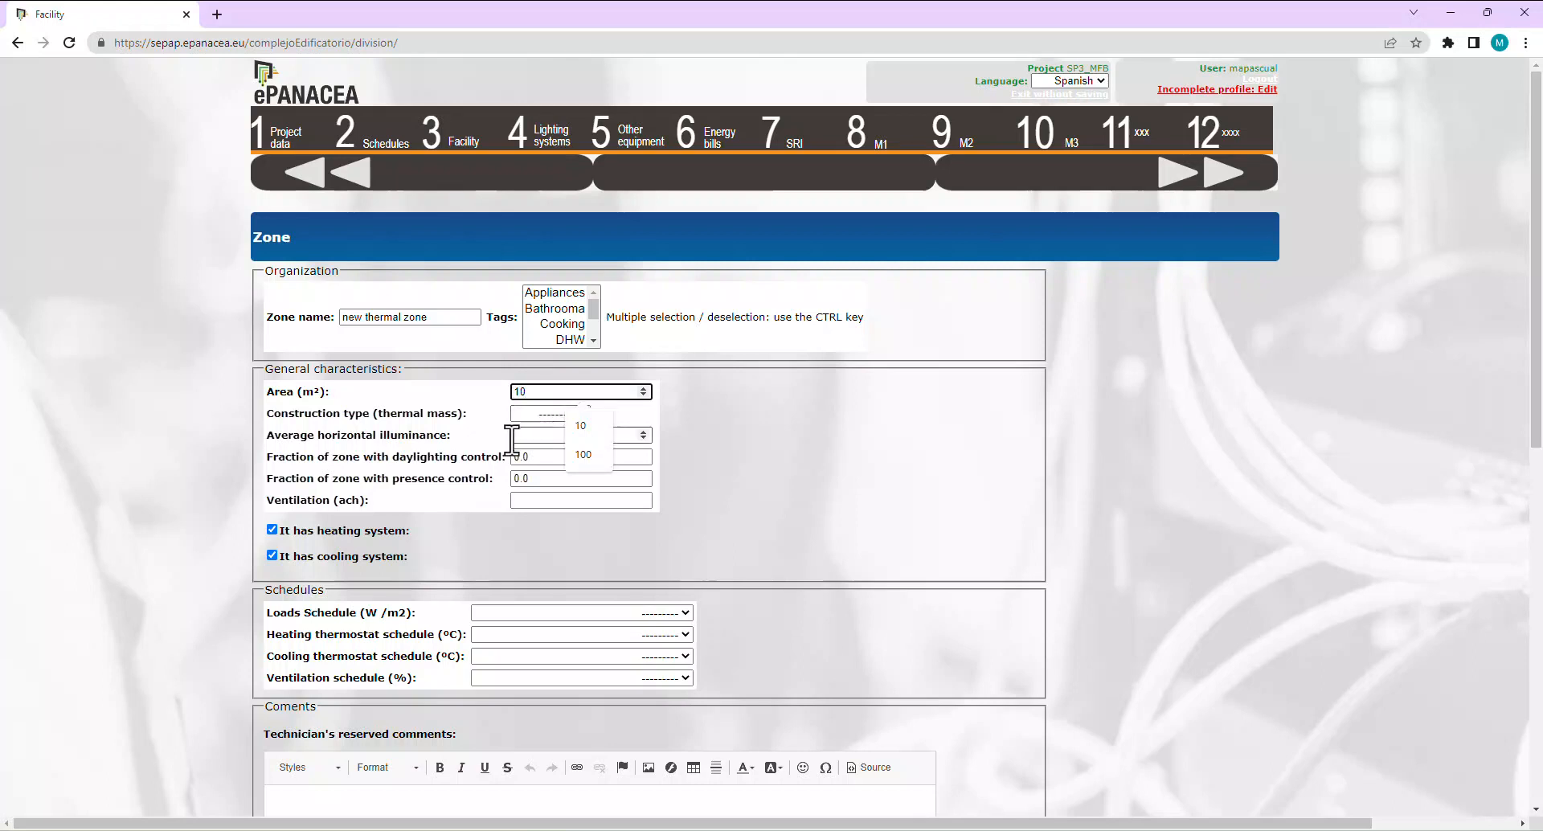
pyautogui.click(758, 486)
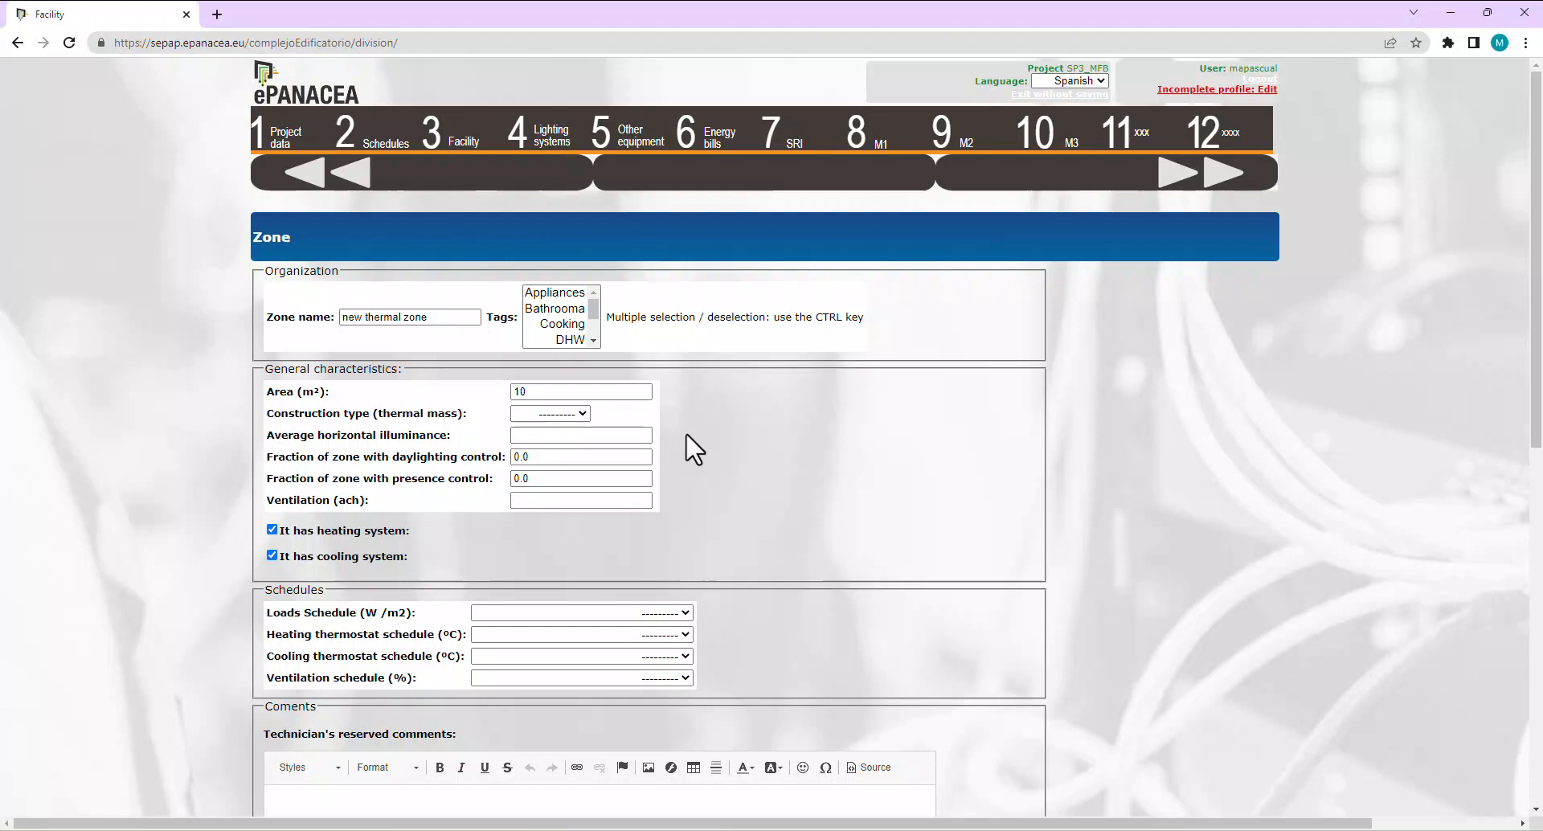
# Examine the new zone's general characteristics and schedule fields, including the schedules available for its heating thermostat.
pyautogui.scroll(-1, 685, 448)
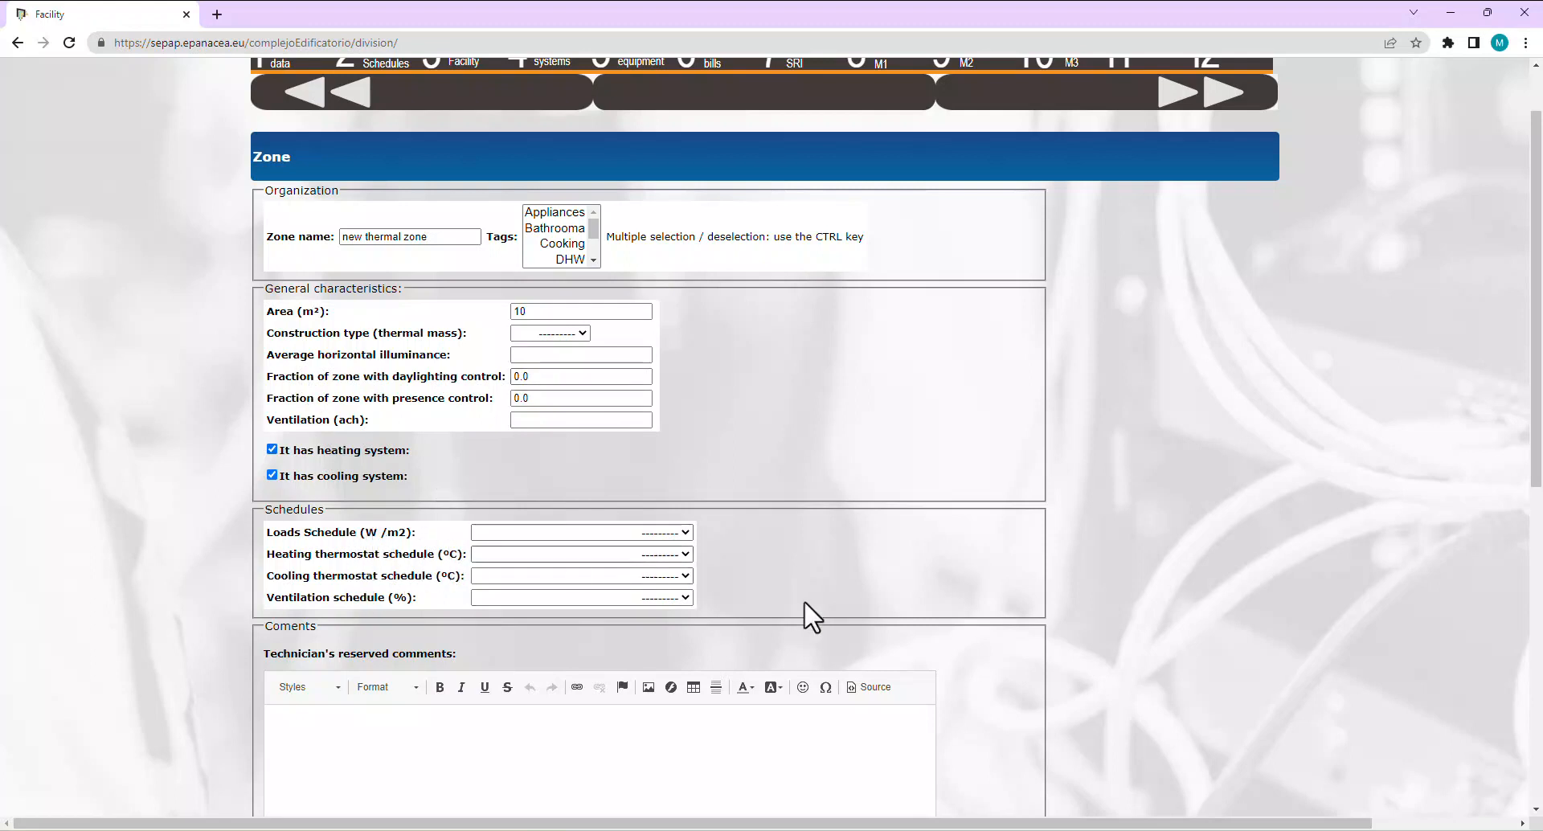
pyautogui.scroll(1, 795, 496)
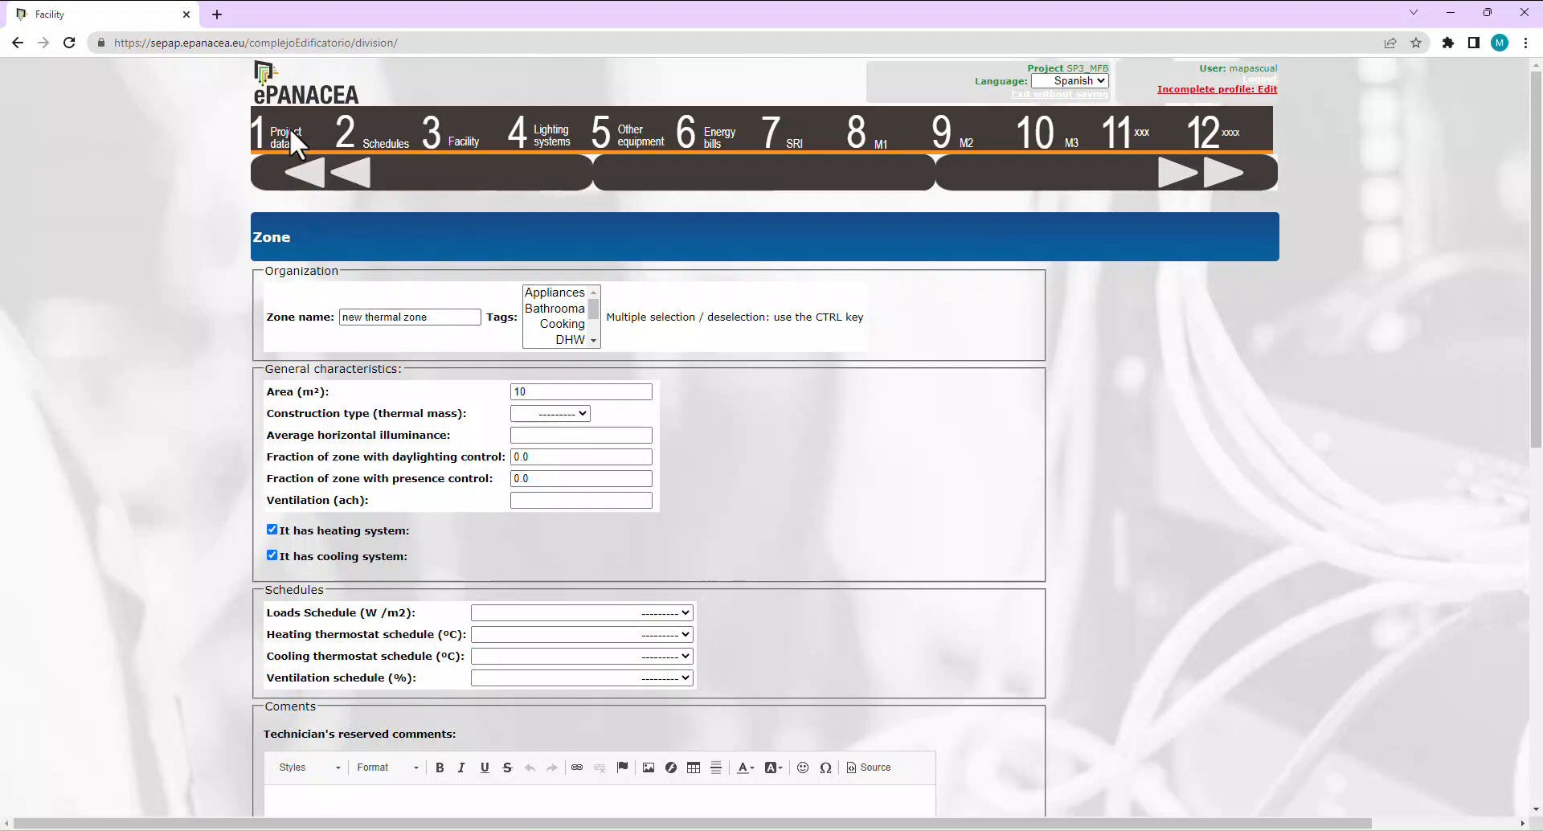
pyautogui.scroll(-1, 751, 667)
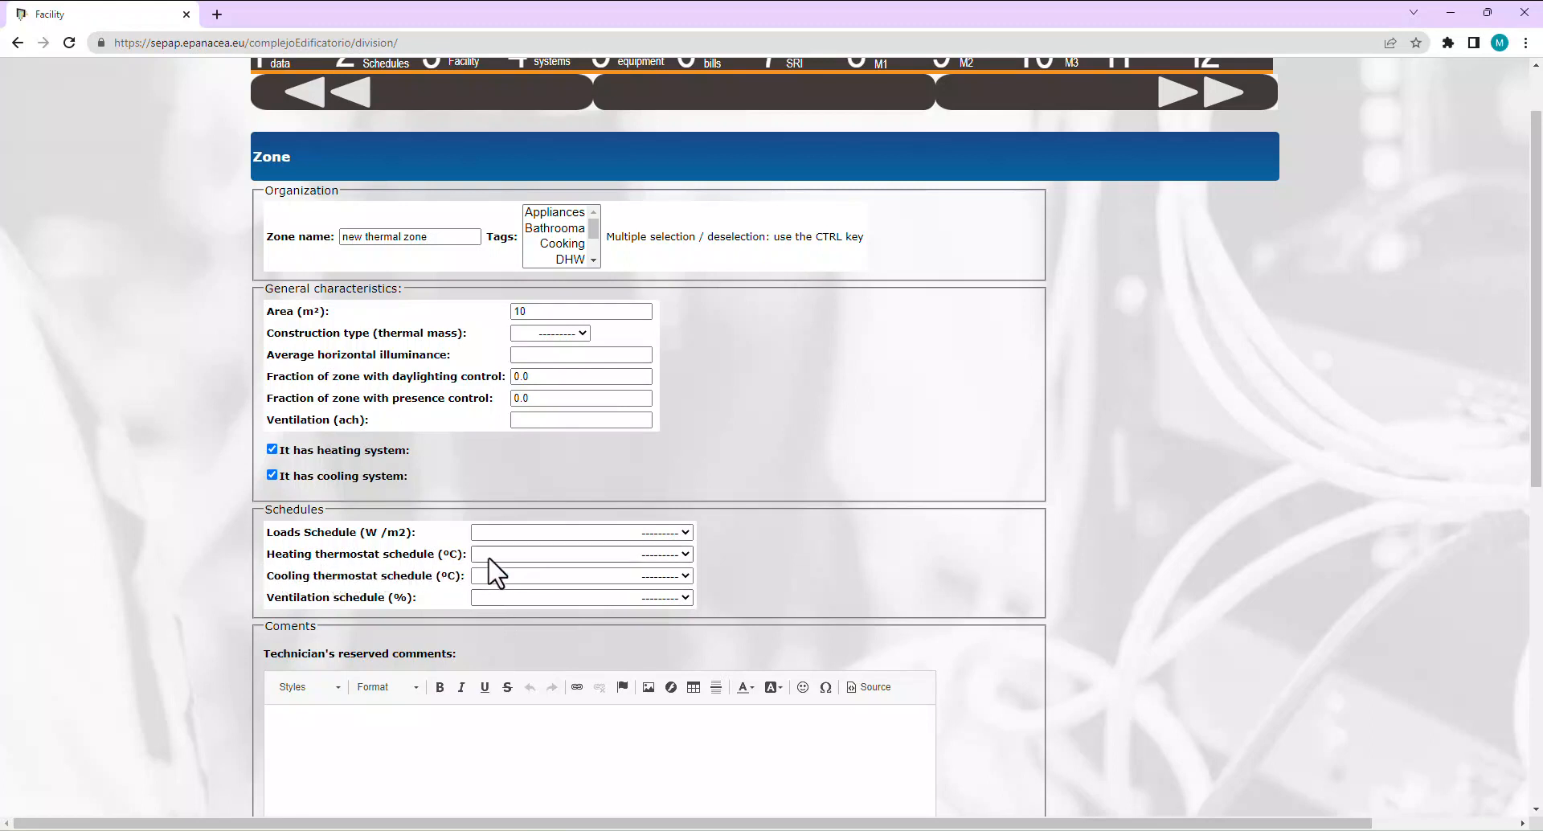
pyautogui.scroll(1, 876, 573)
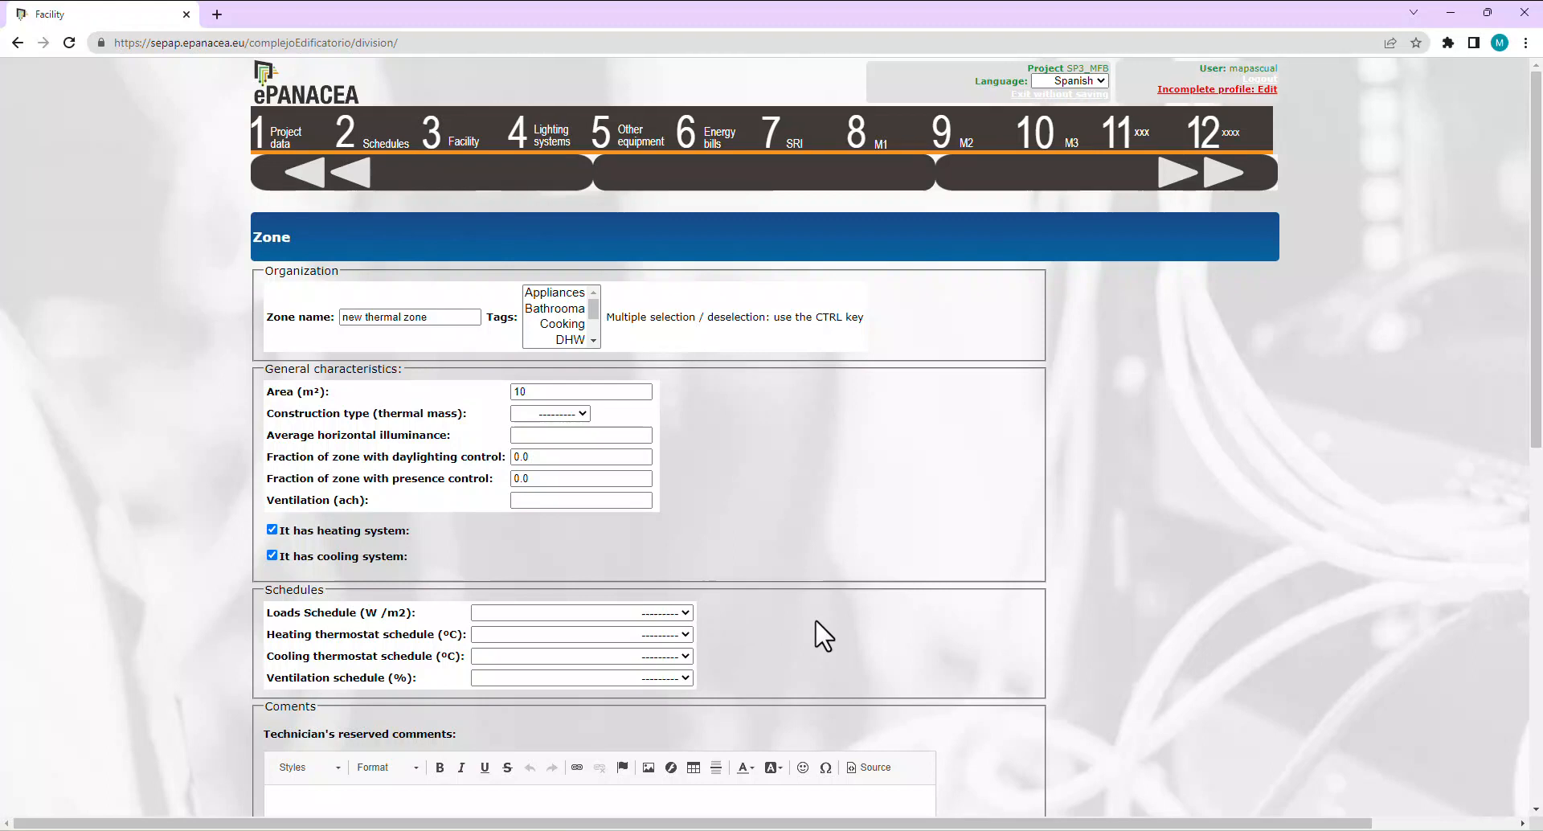
pyautogui.click(660, 637)
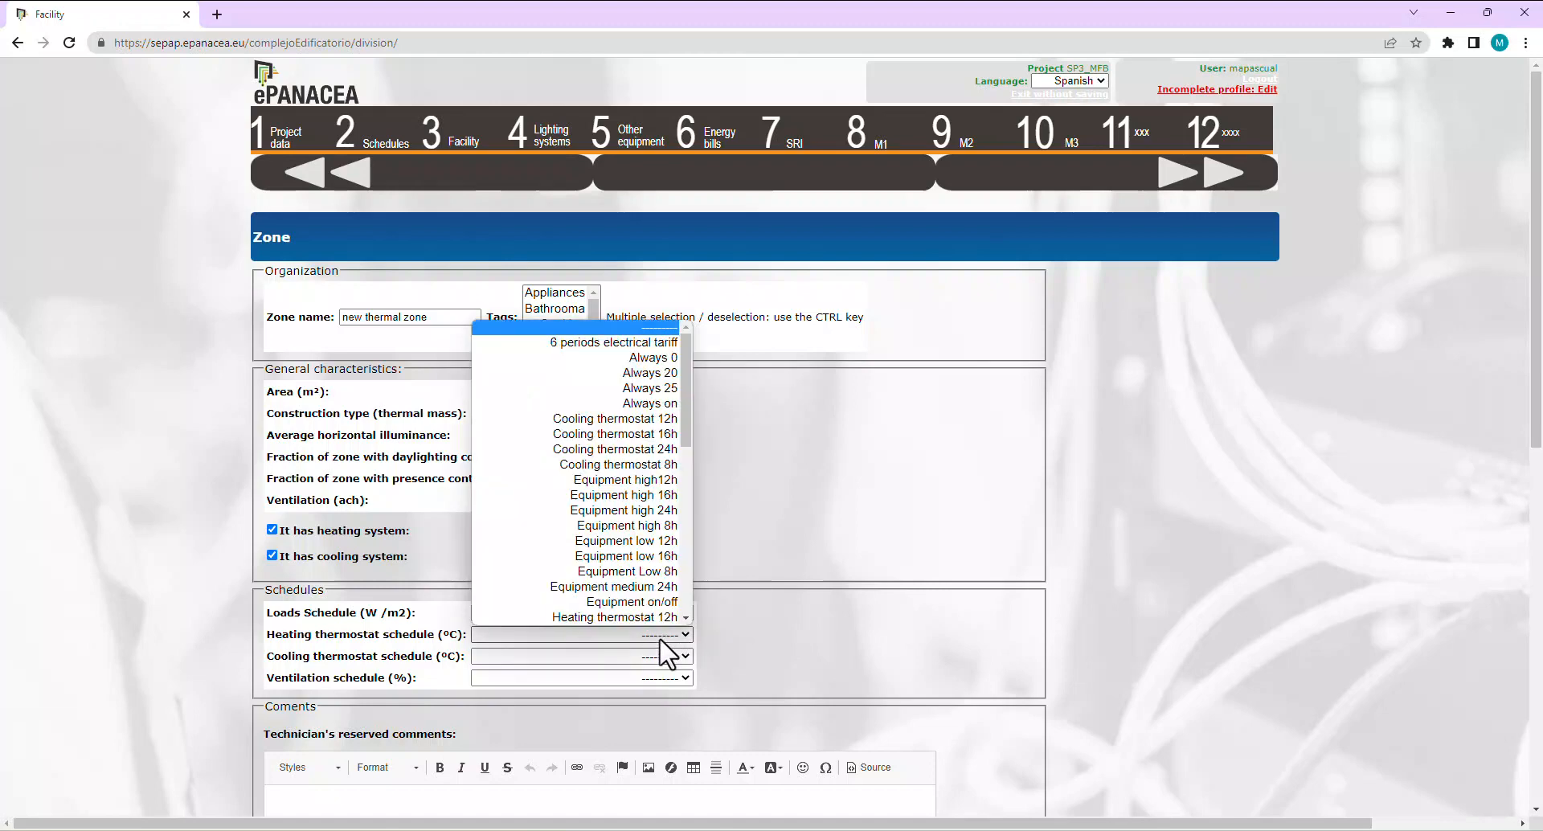
pyautogui.click(761, 630)
# Save the new thermal zone and display its data from the facility's Envelope branch.
pyautogui.scroll(-8, 761, 630)
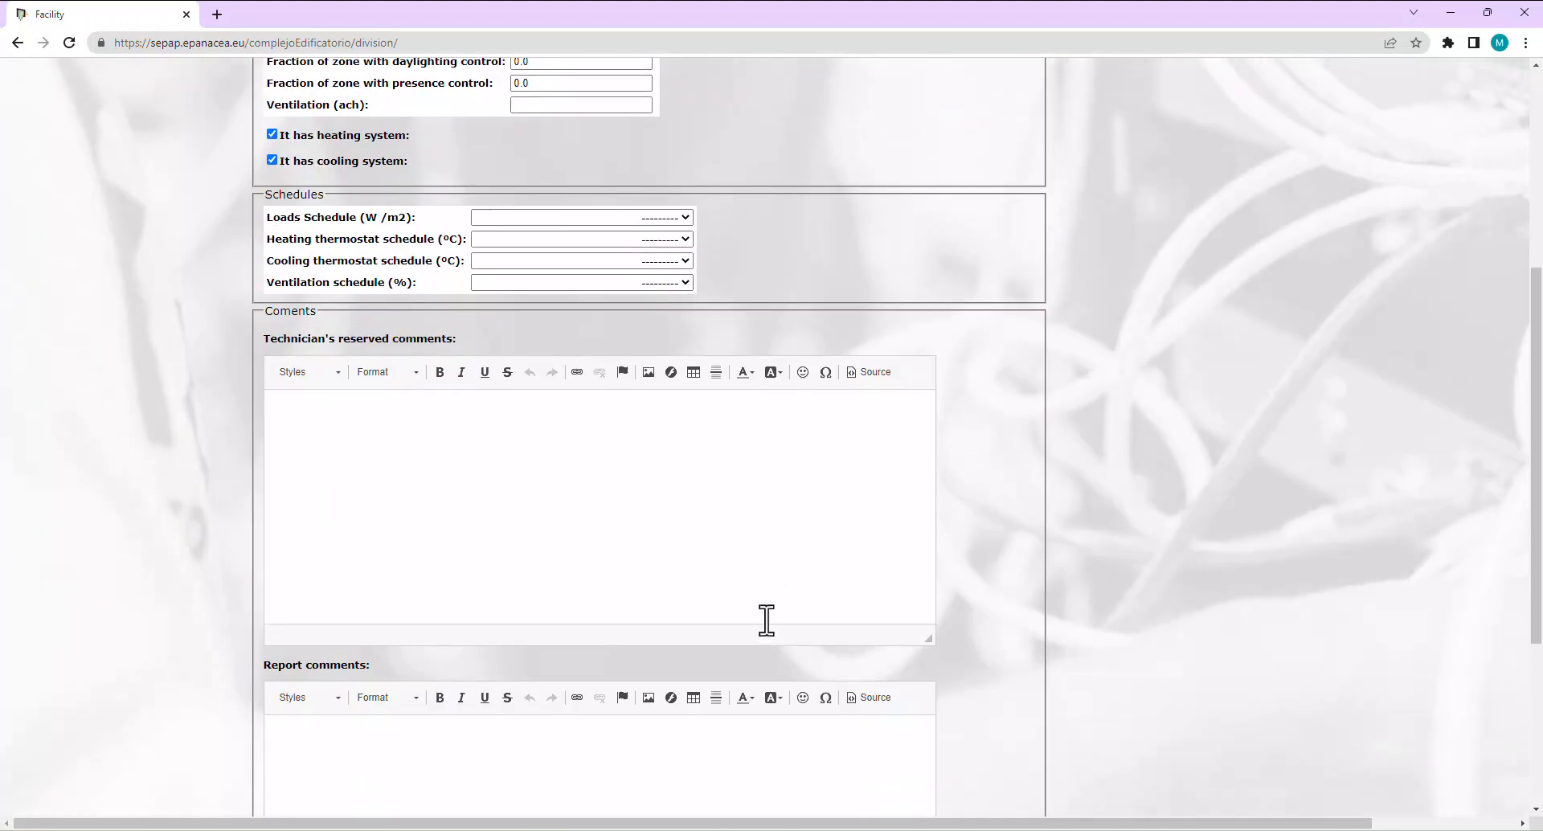
pyautogui.scroll(-2, 770, 621)
pyautogui.click(406, 687)
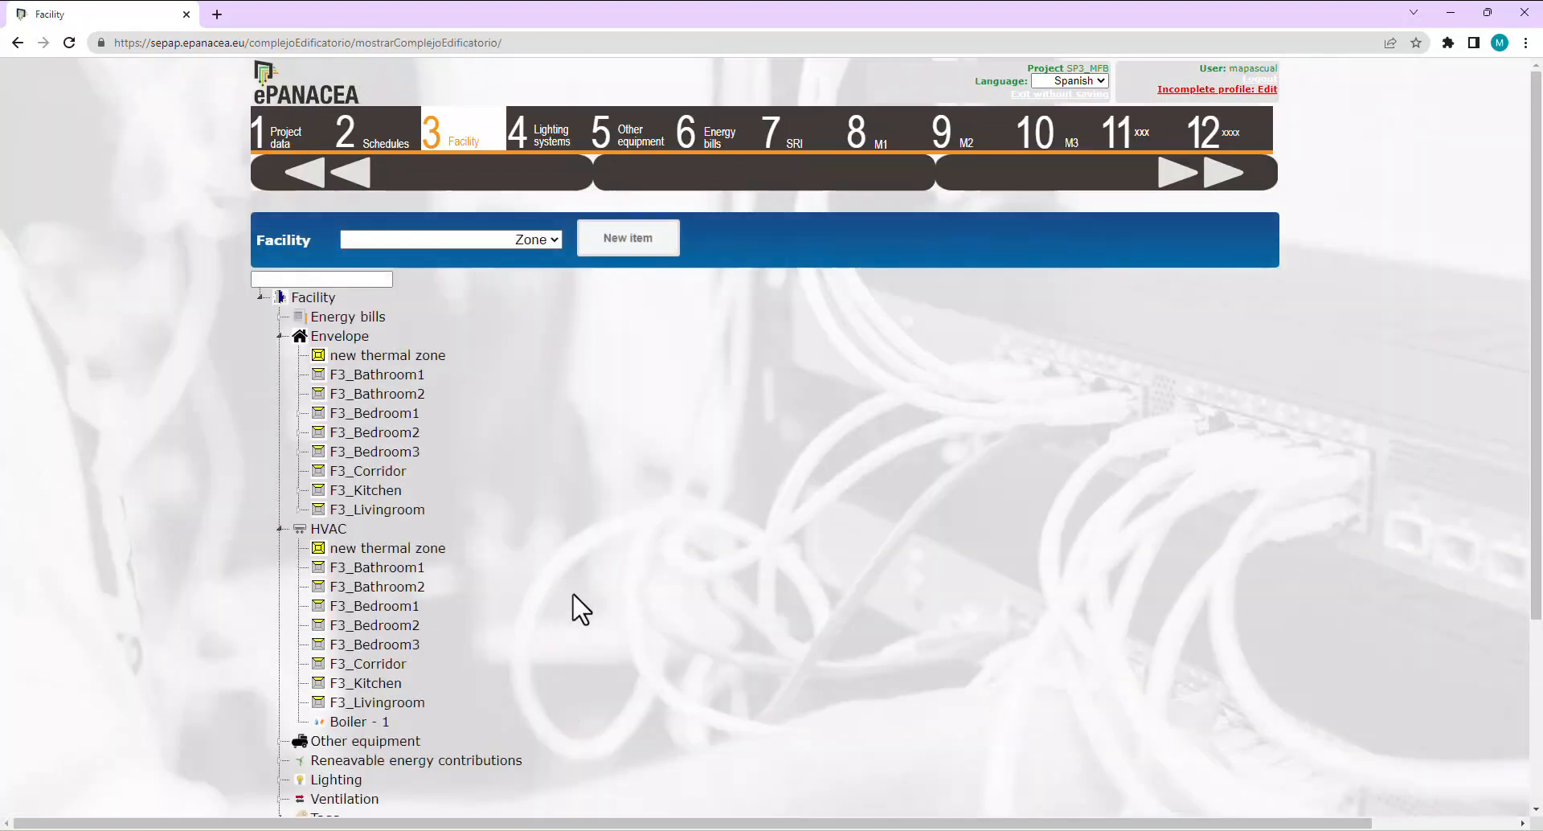
pyautogui.click(385, 358)
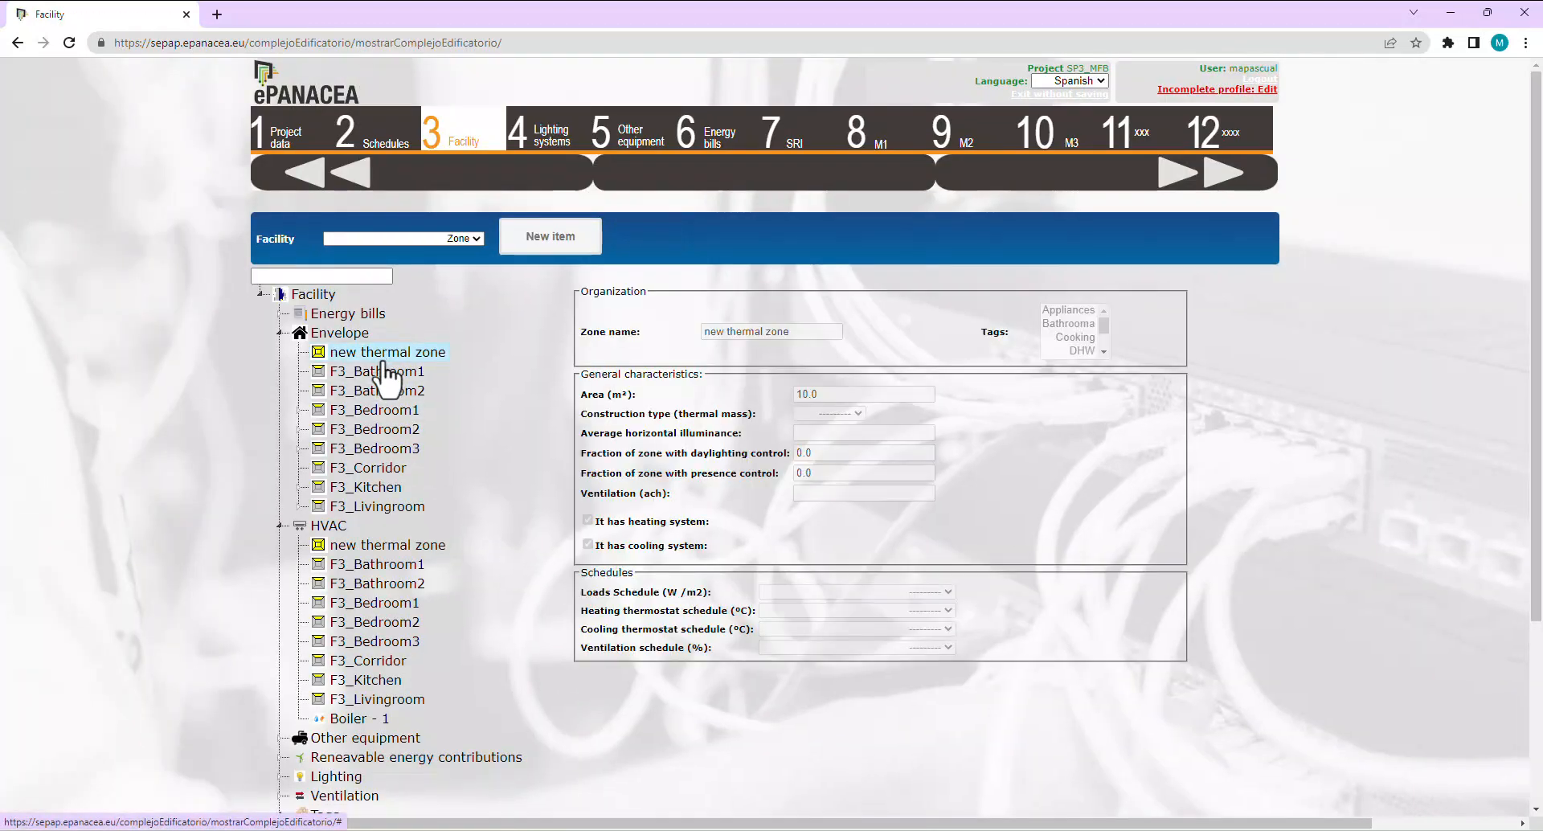
# Delete the "new thermal zone" item from the facility's Envelope branch.
pyautogui.rightClick(386, 359)
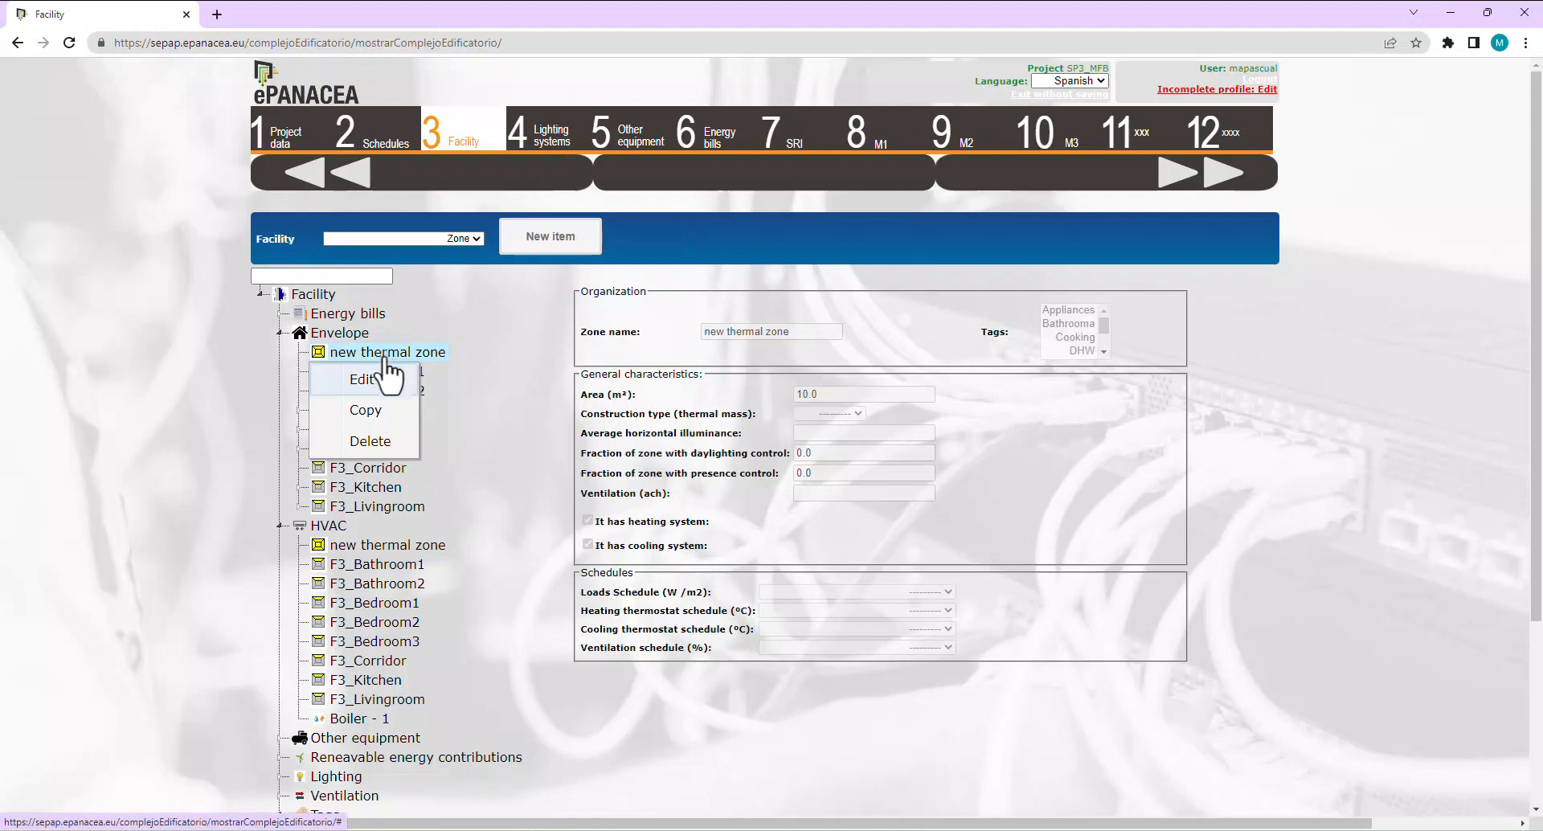
pyautogui.click(368, 438)
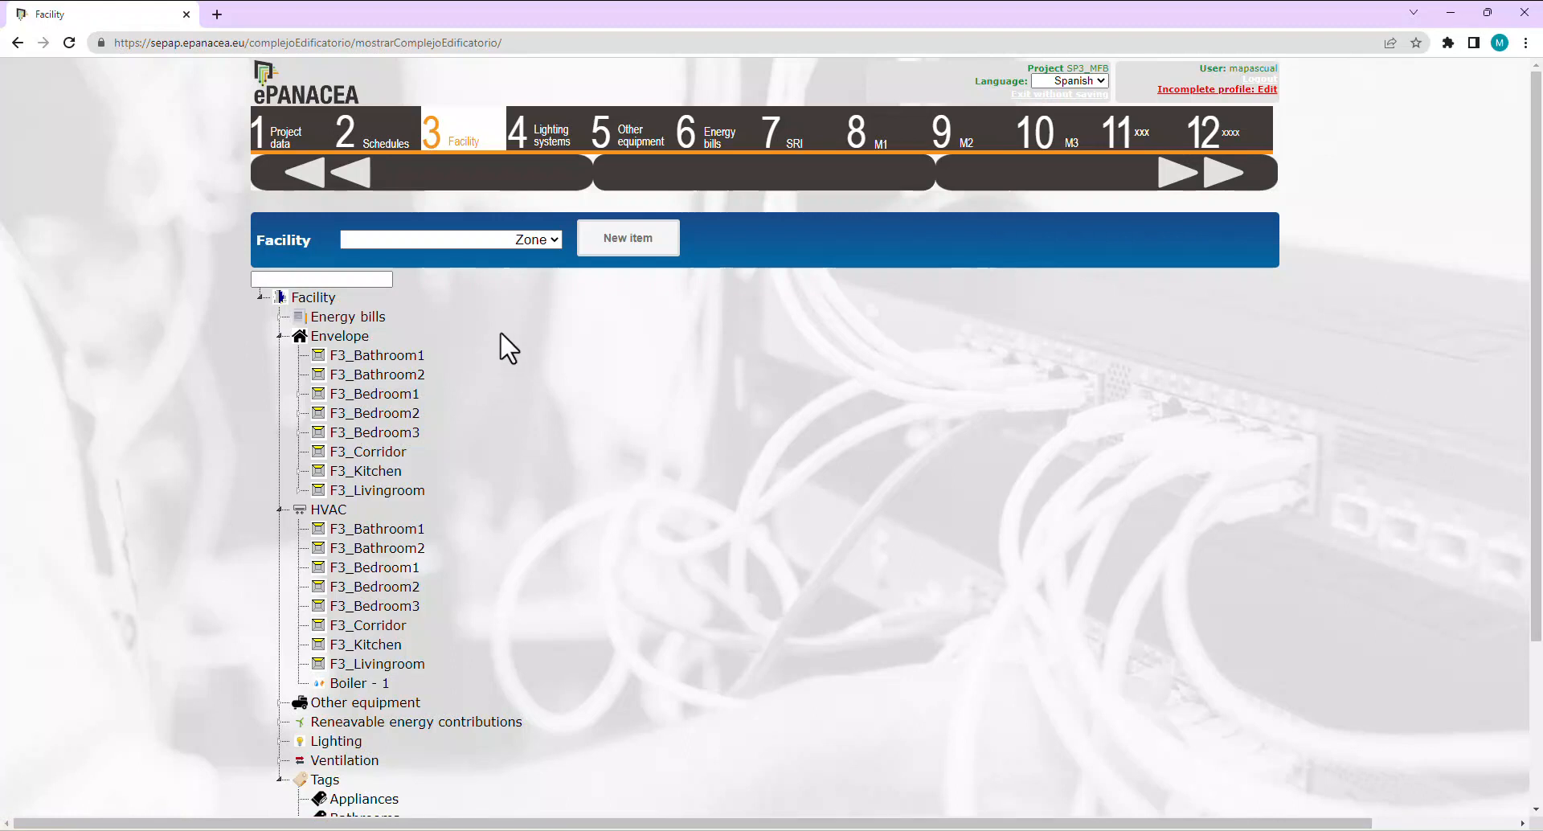
# Examine the item types available for the facility, and show the contents and data of F3_Bedroom1 under Envelope.
pyautogui.click(532, 242)
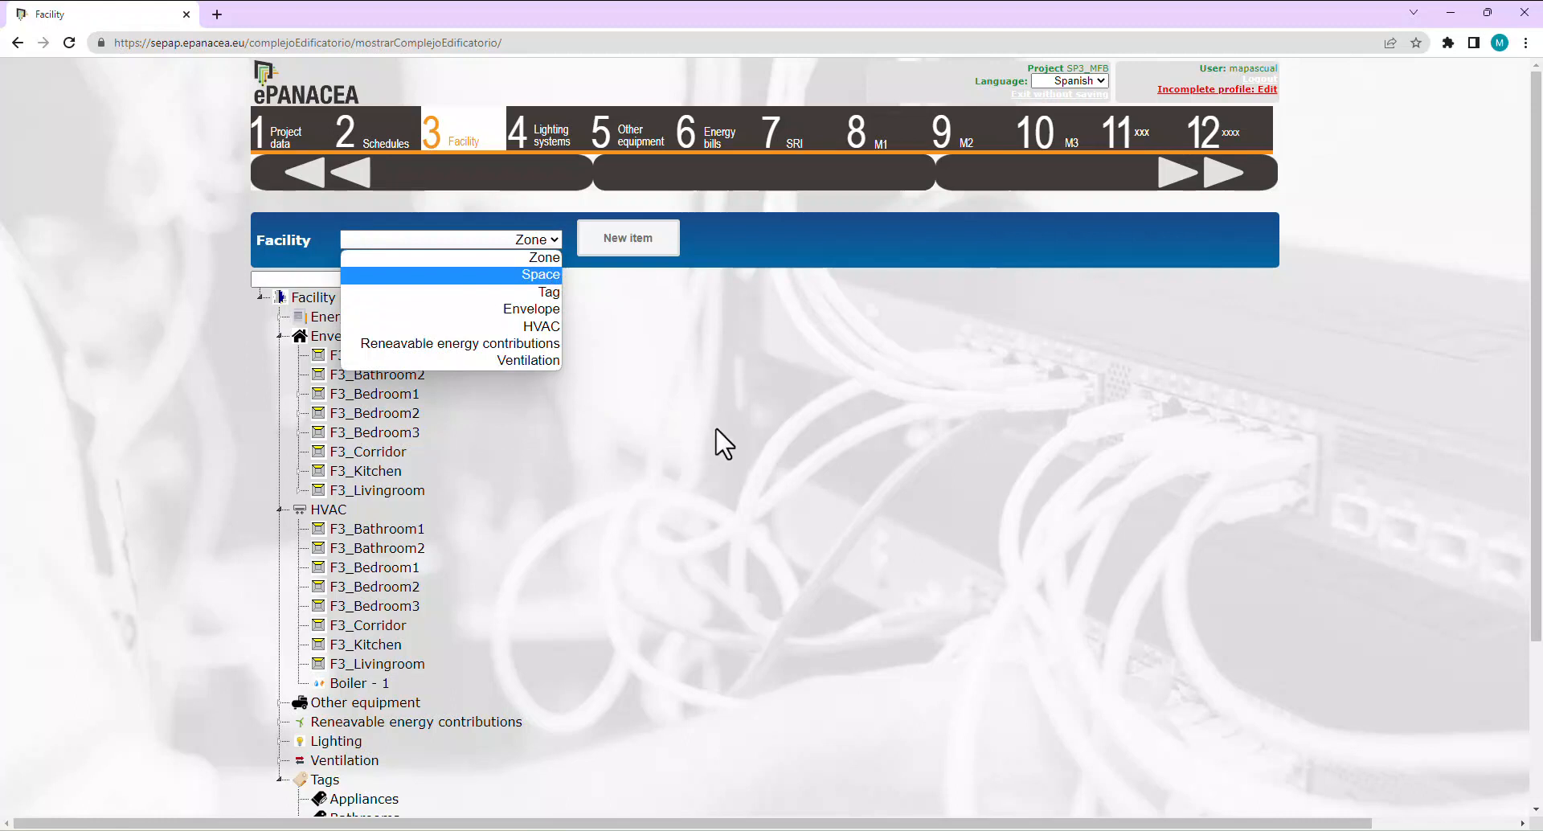
pyautogui.click(535, 429)
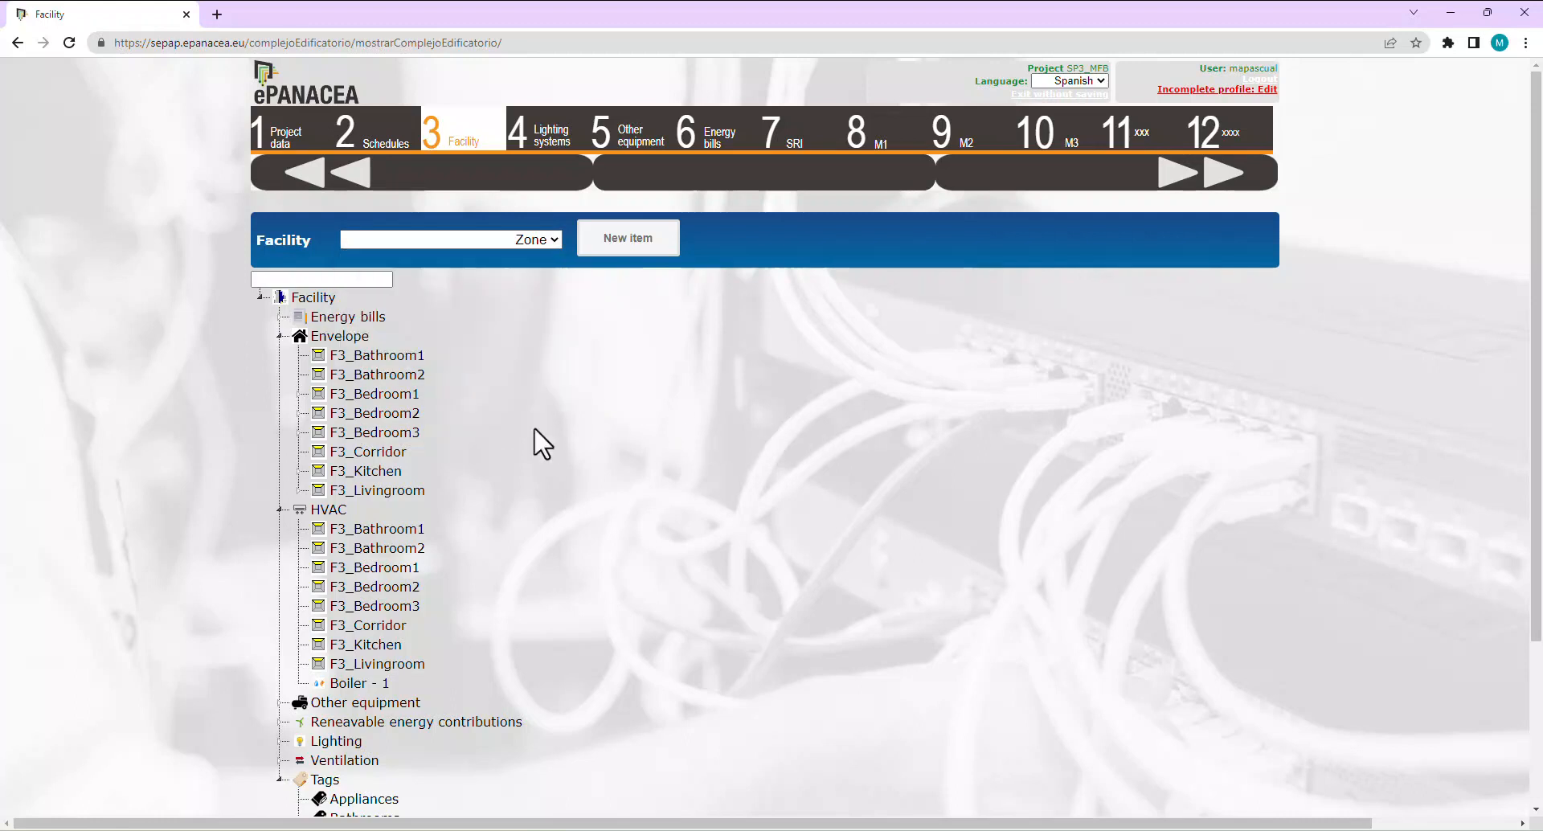
pyautogui.click(537, 236)
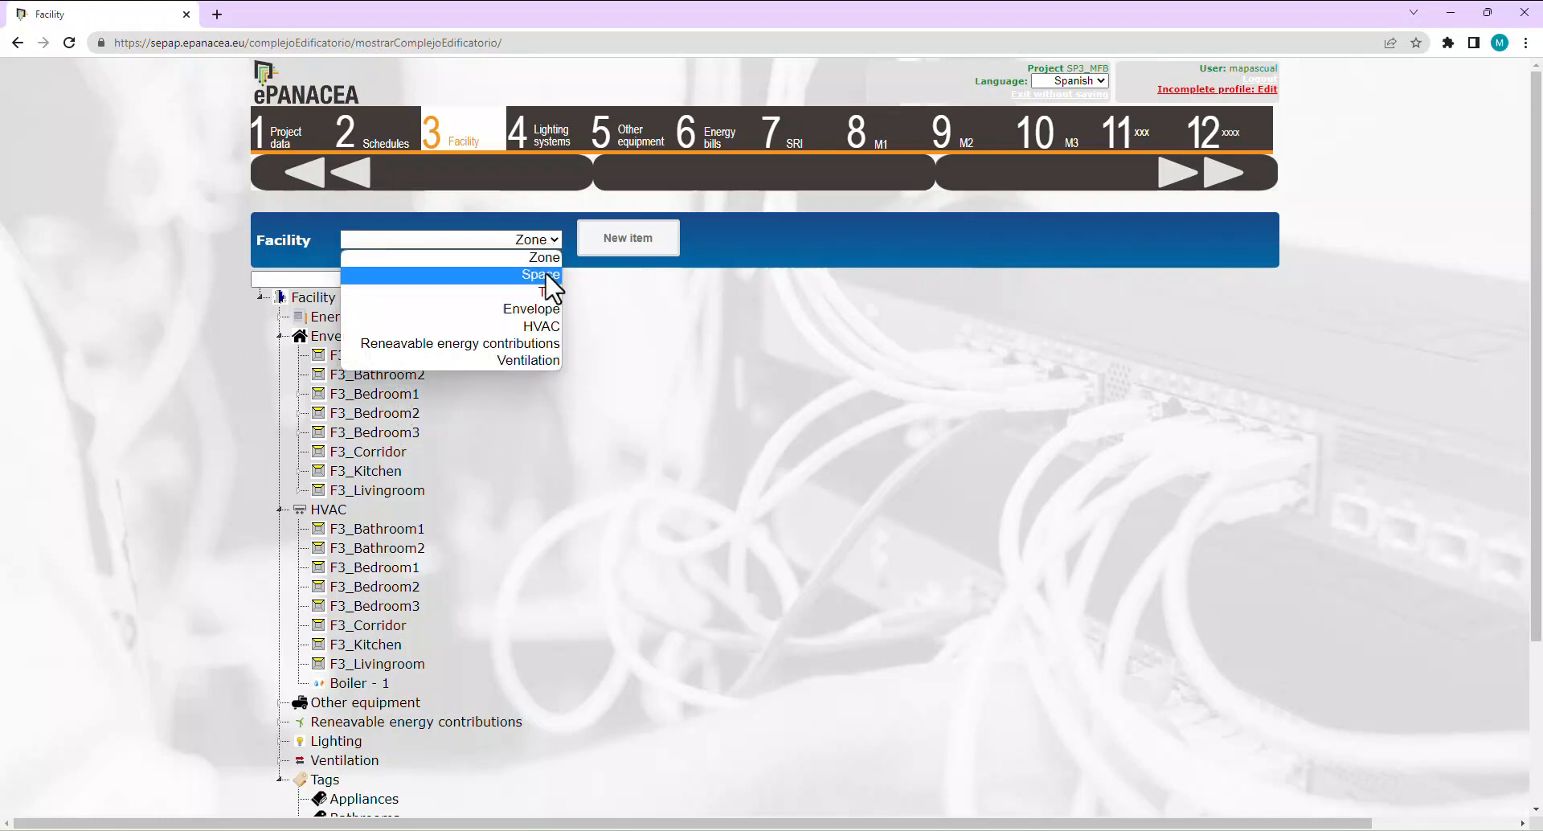
pyautogui.click(664, 349)
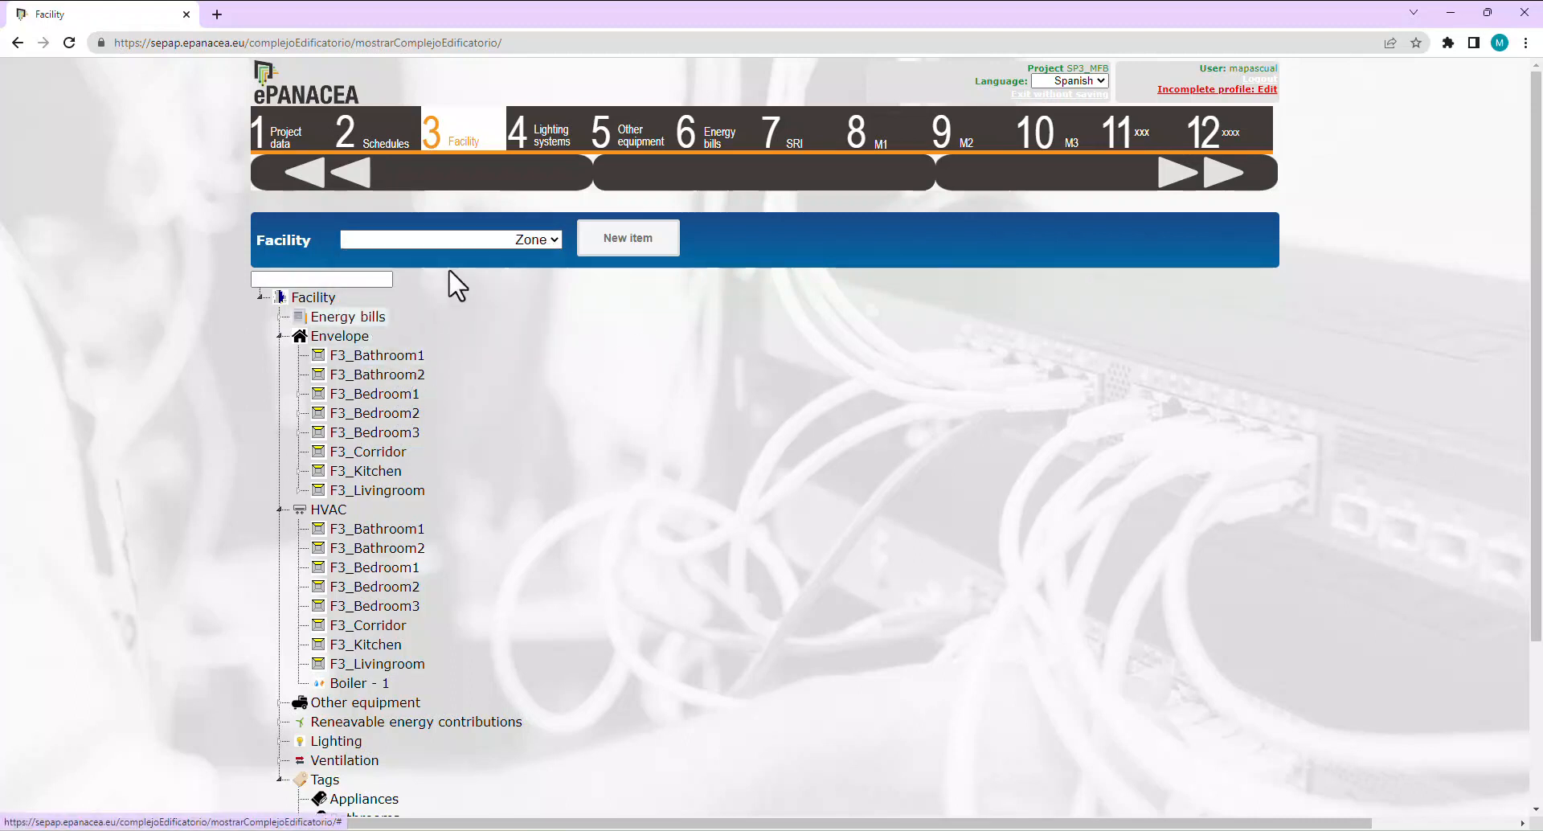
pyautogui.click(525, 243)
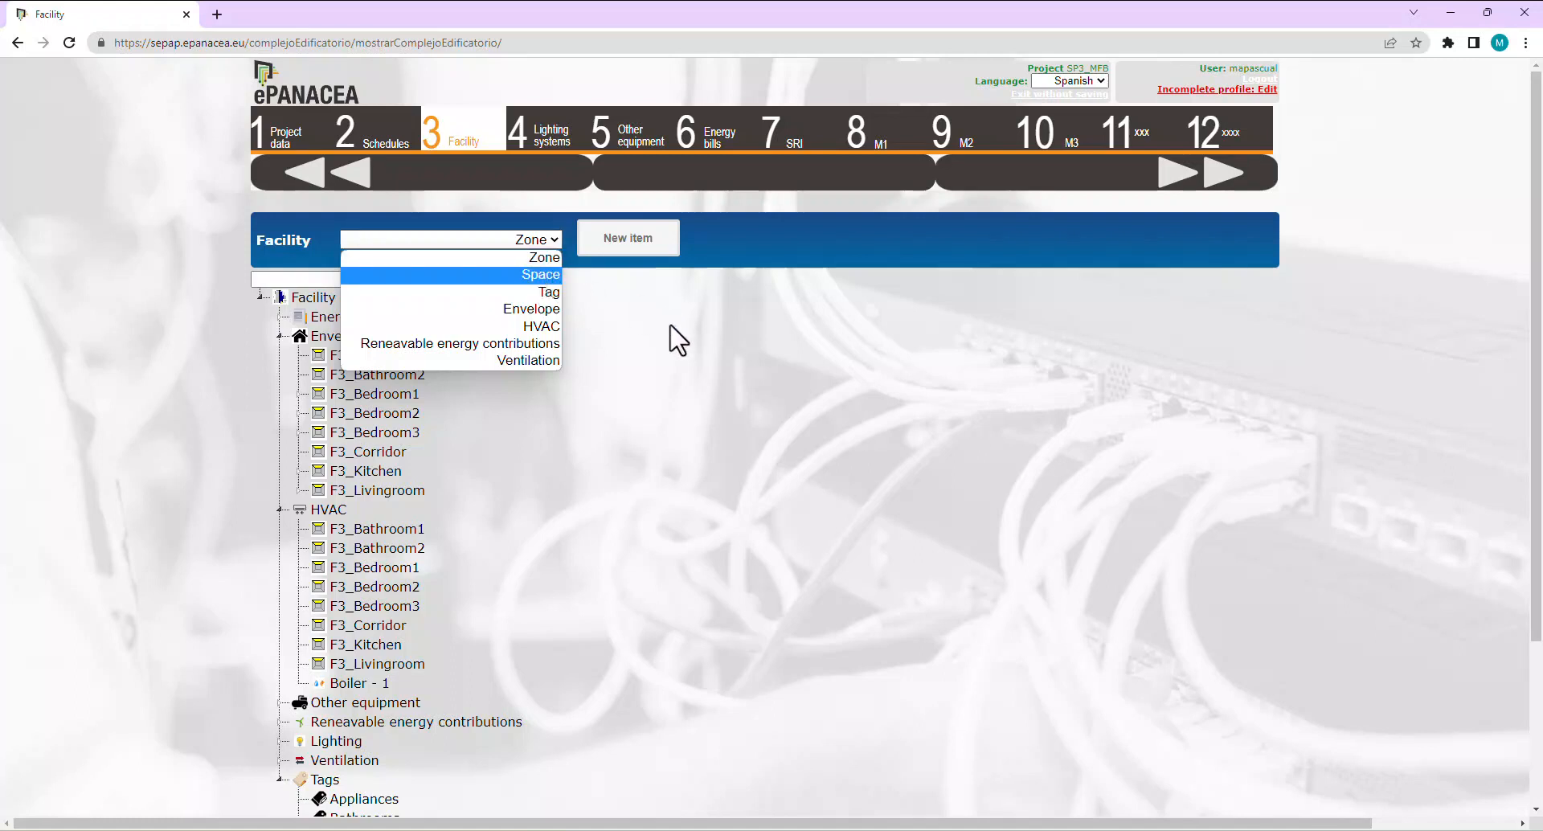
pyautogui.click(655, 357)
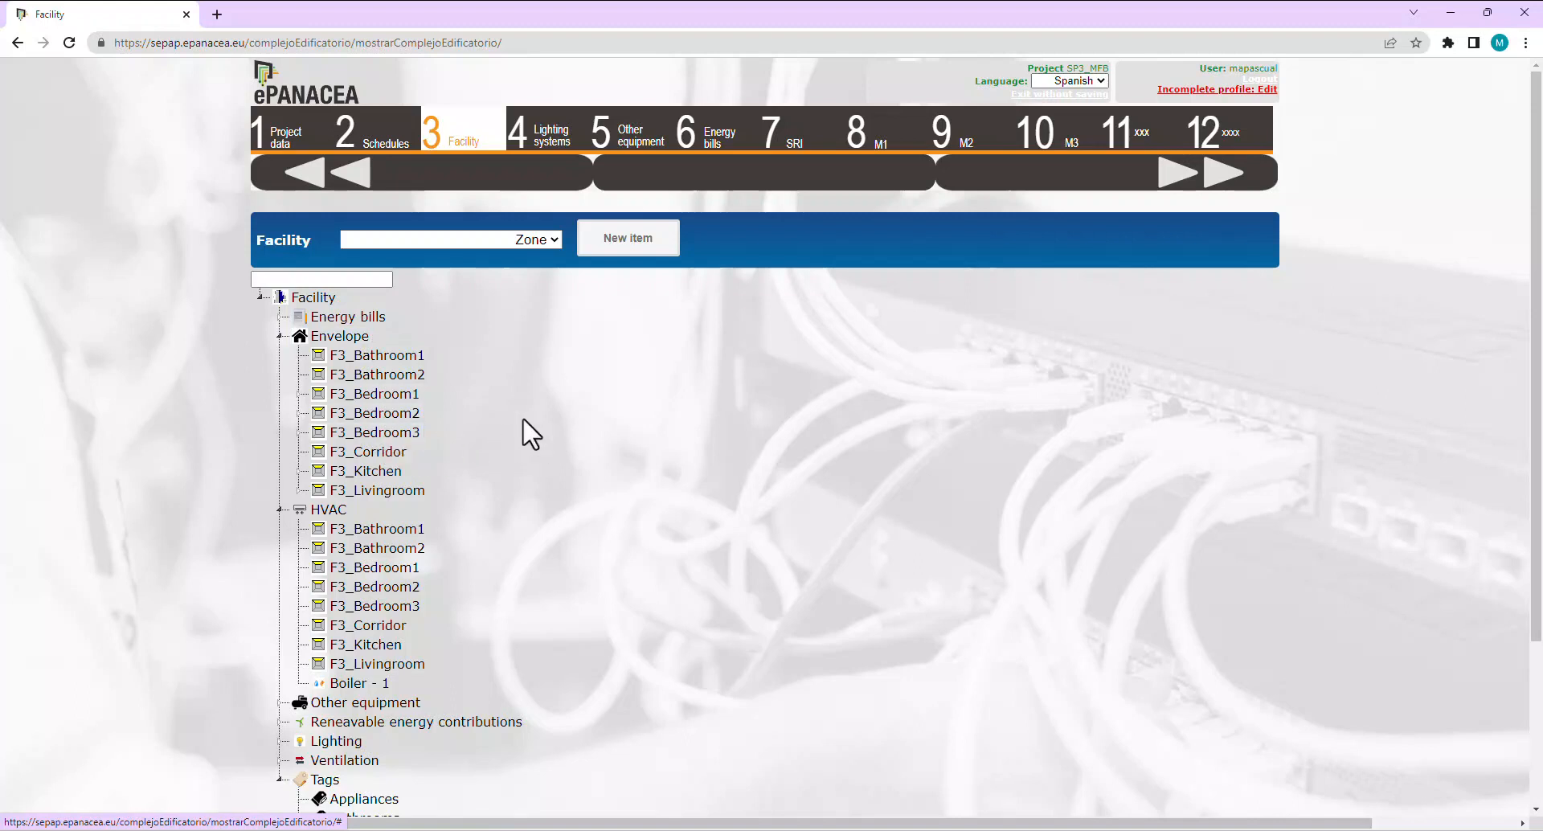
pyautogui.click(298, 394)
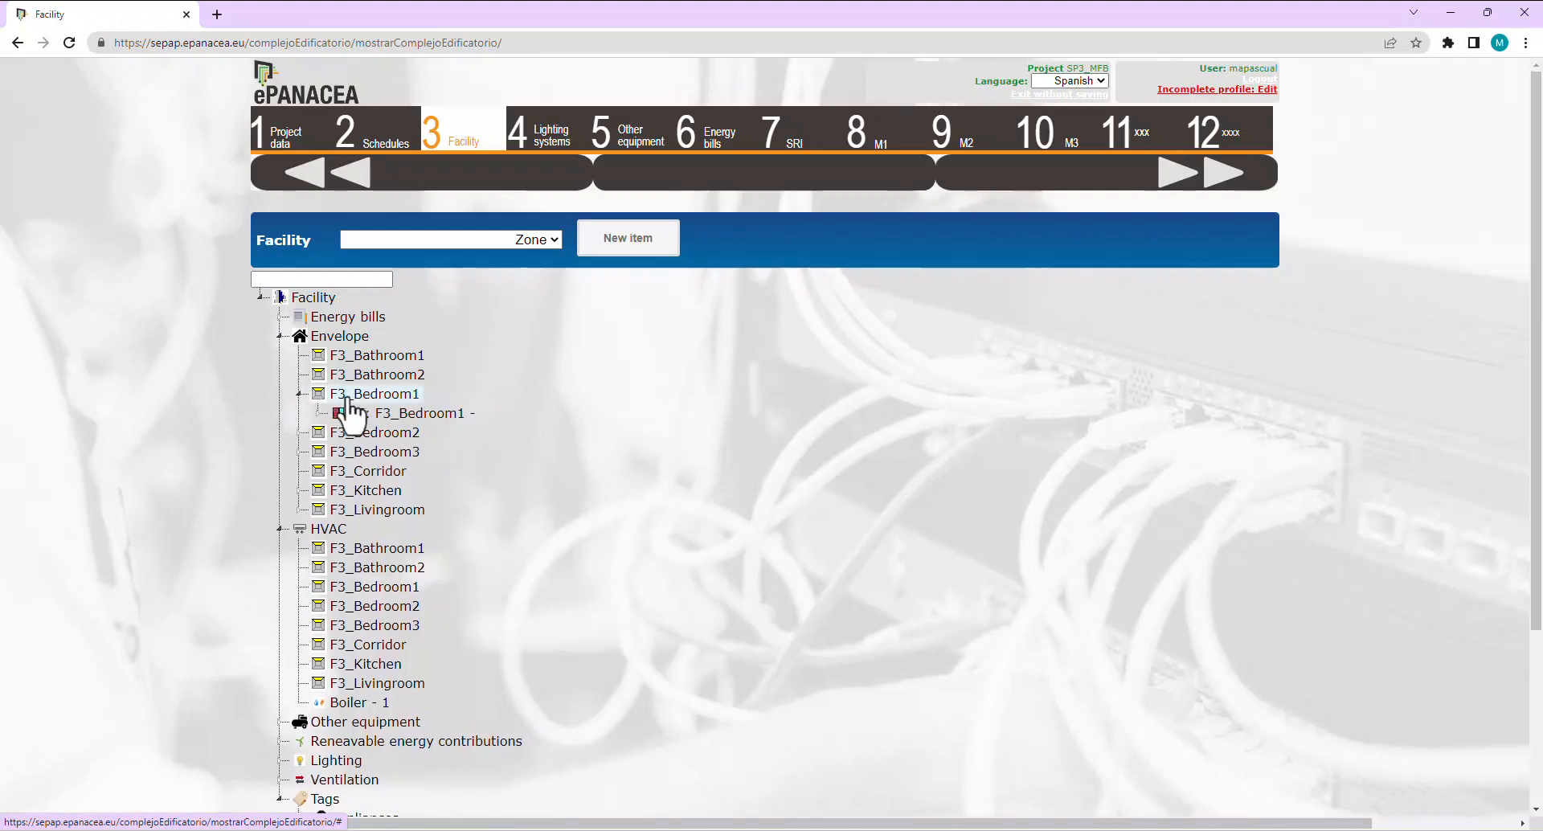
pyautogui.click(322, 393)
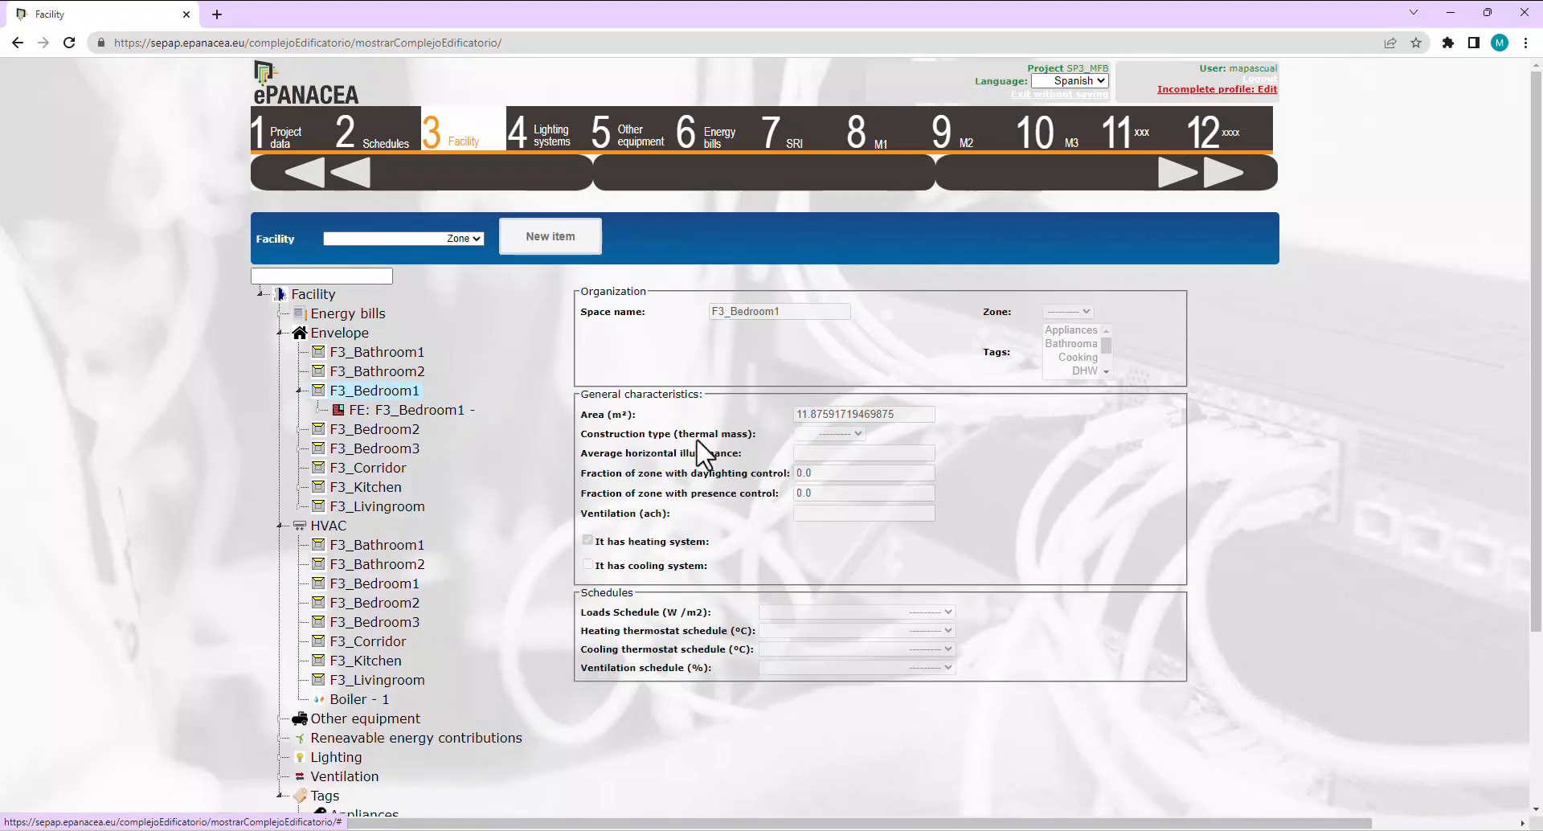
# Create a new Envelope item with surface type Wall, Outdoors and Estimated properties, reviewing the options for each setting.
pyautogui.click(478, 238)
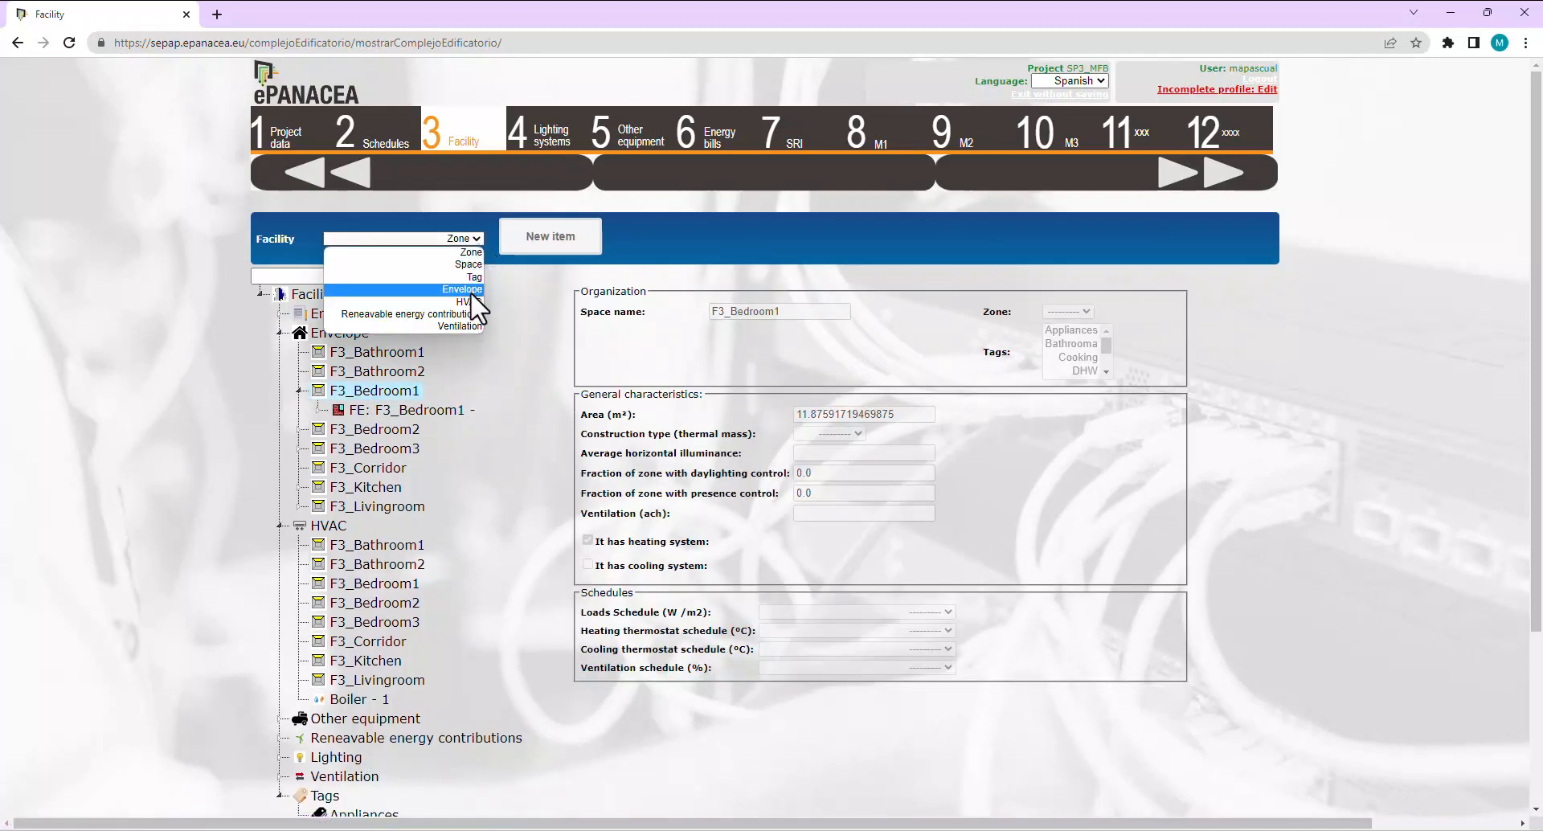
pyautogui.click(462, 289)
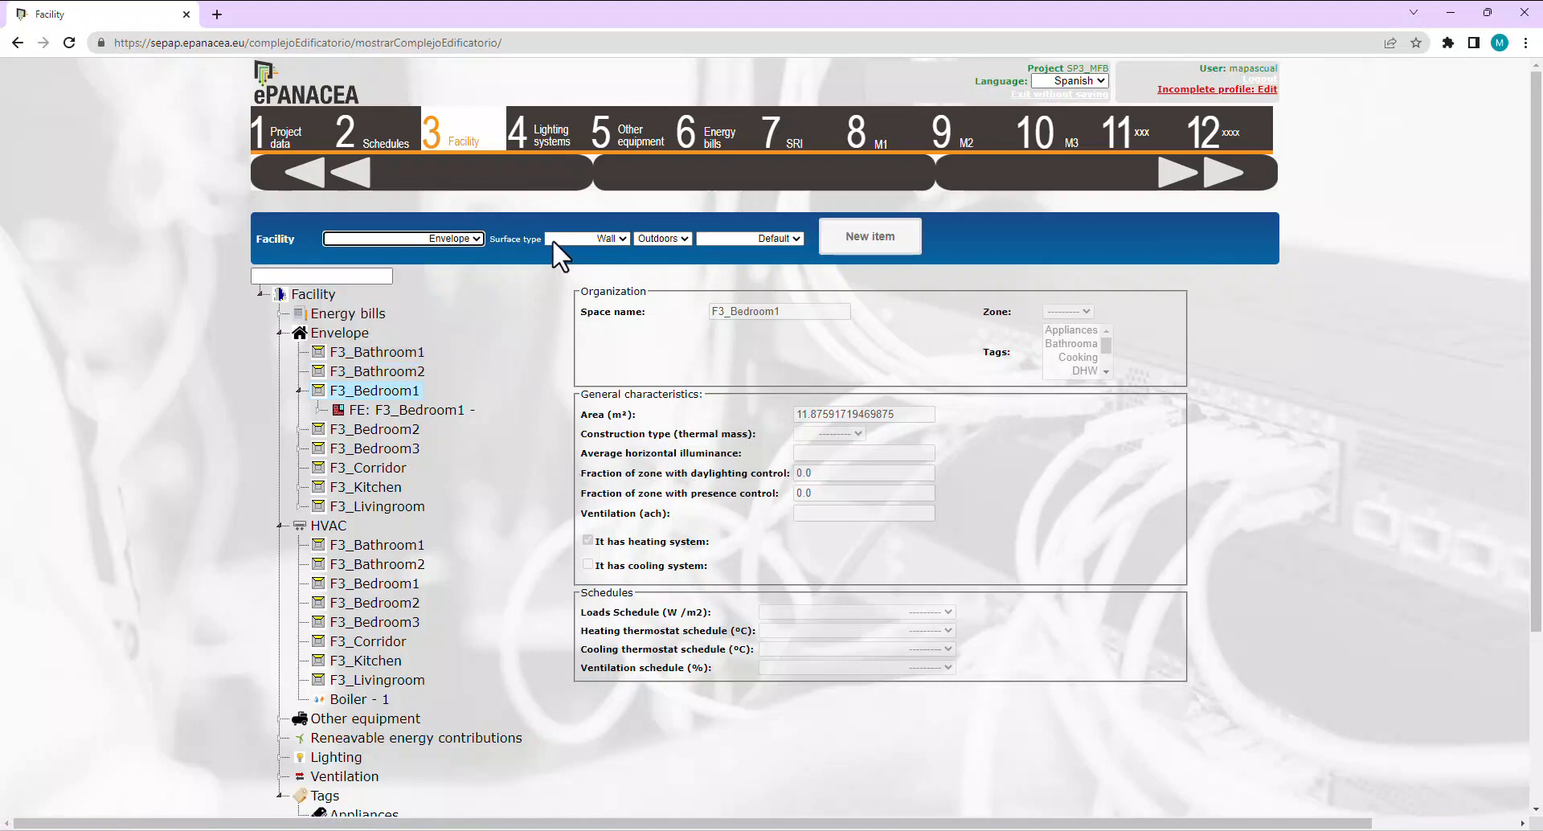
pyautogui.click(638, 238)
pyautogui.click(624, 236)
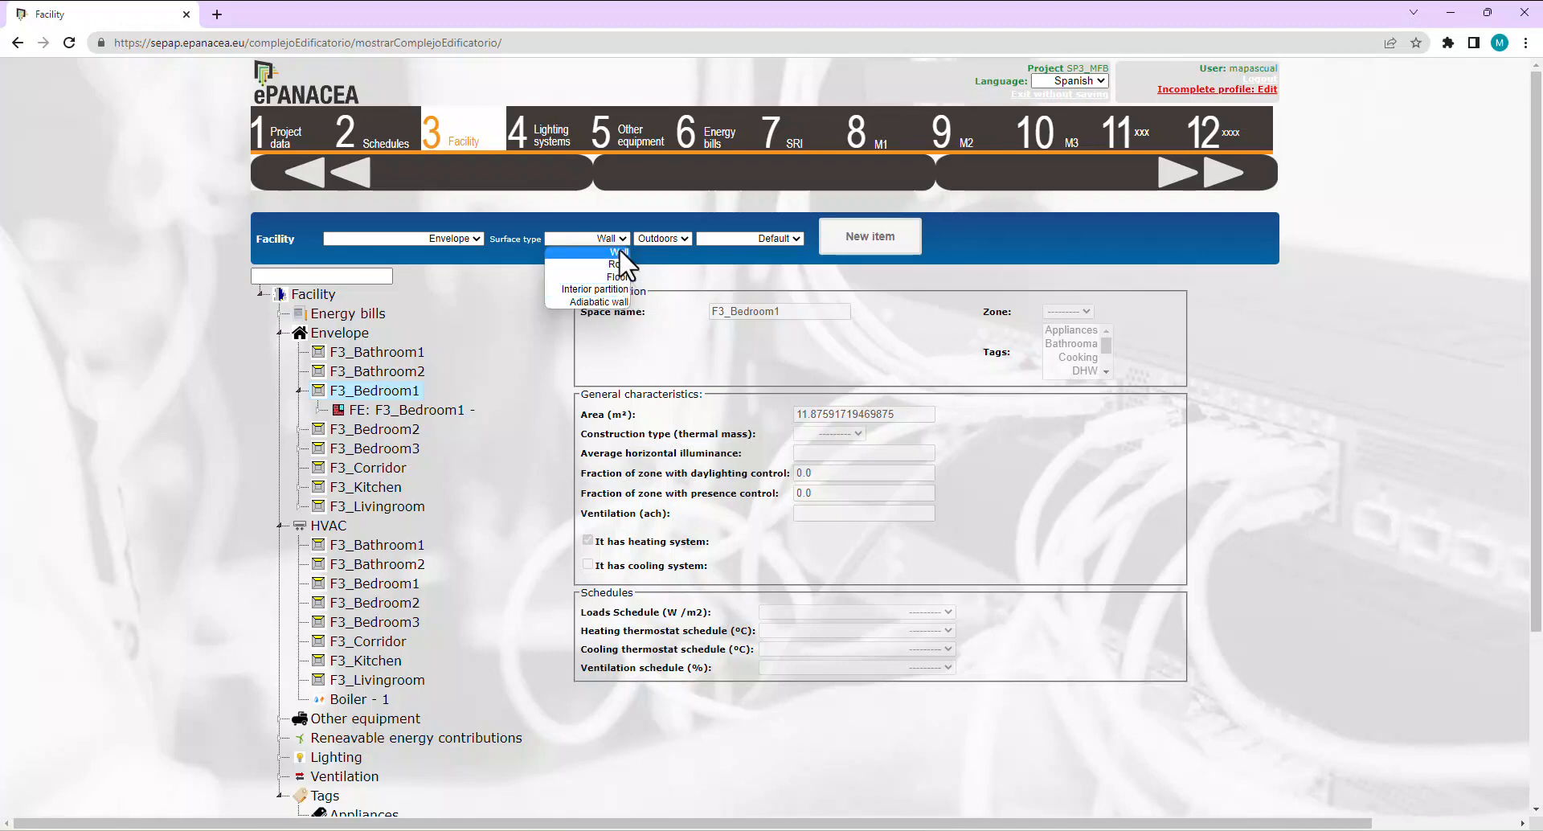
pyautogui.click(667, 273)
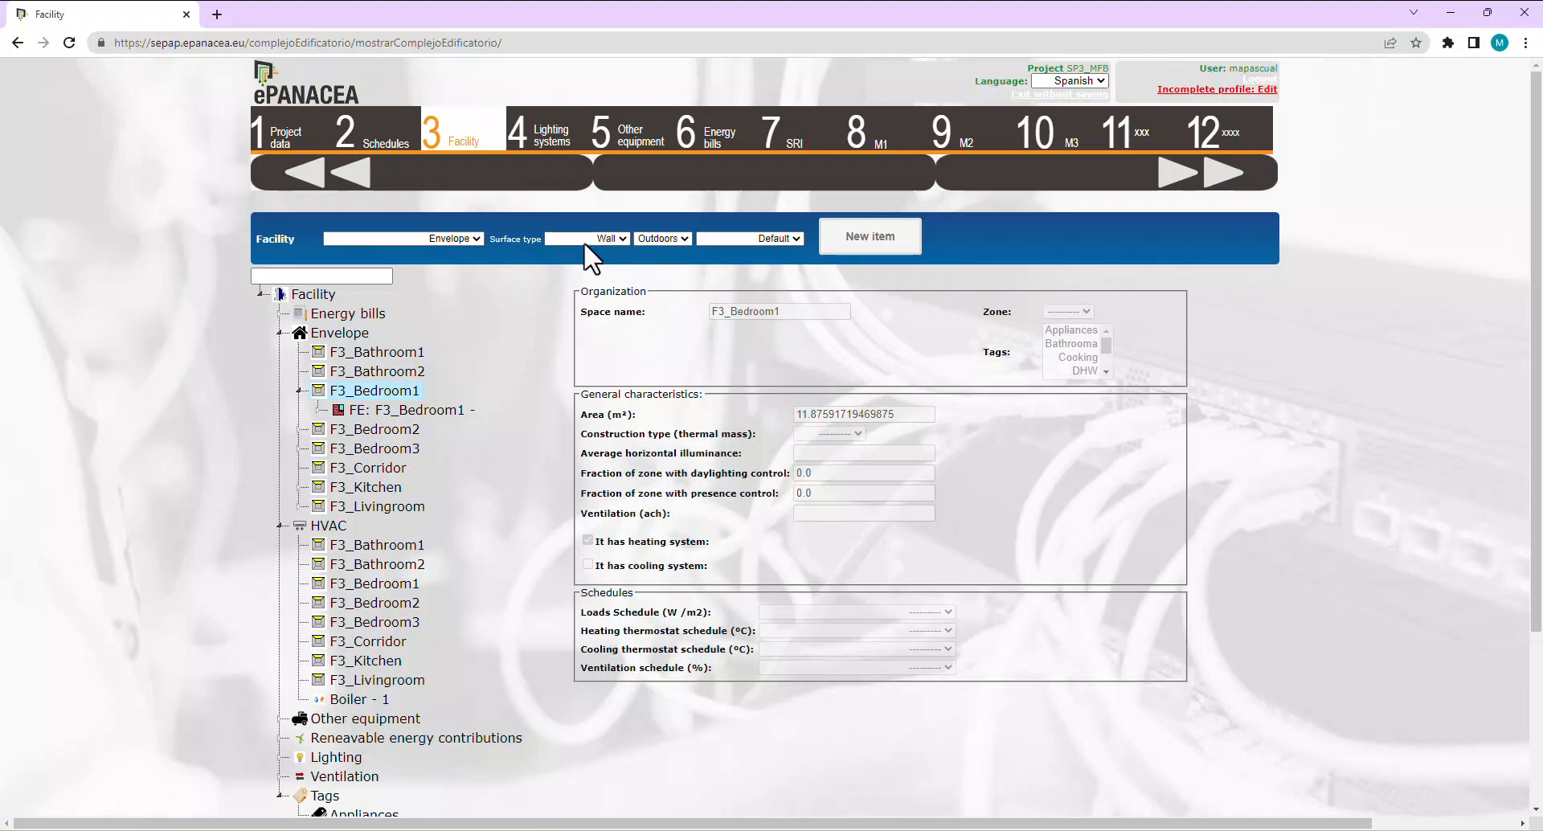
pyautogui.click(683, 238)
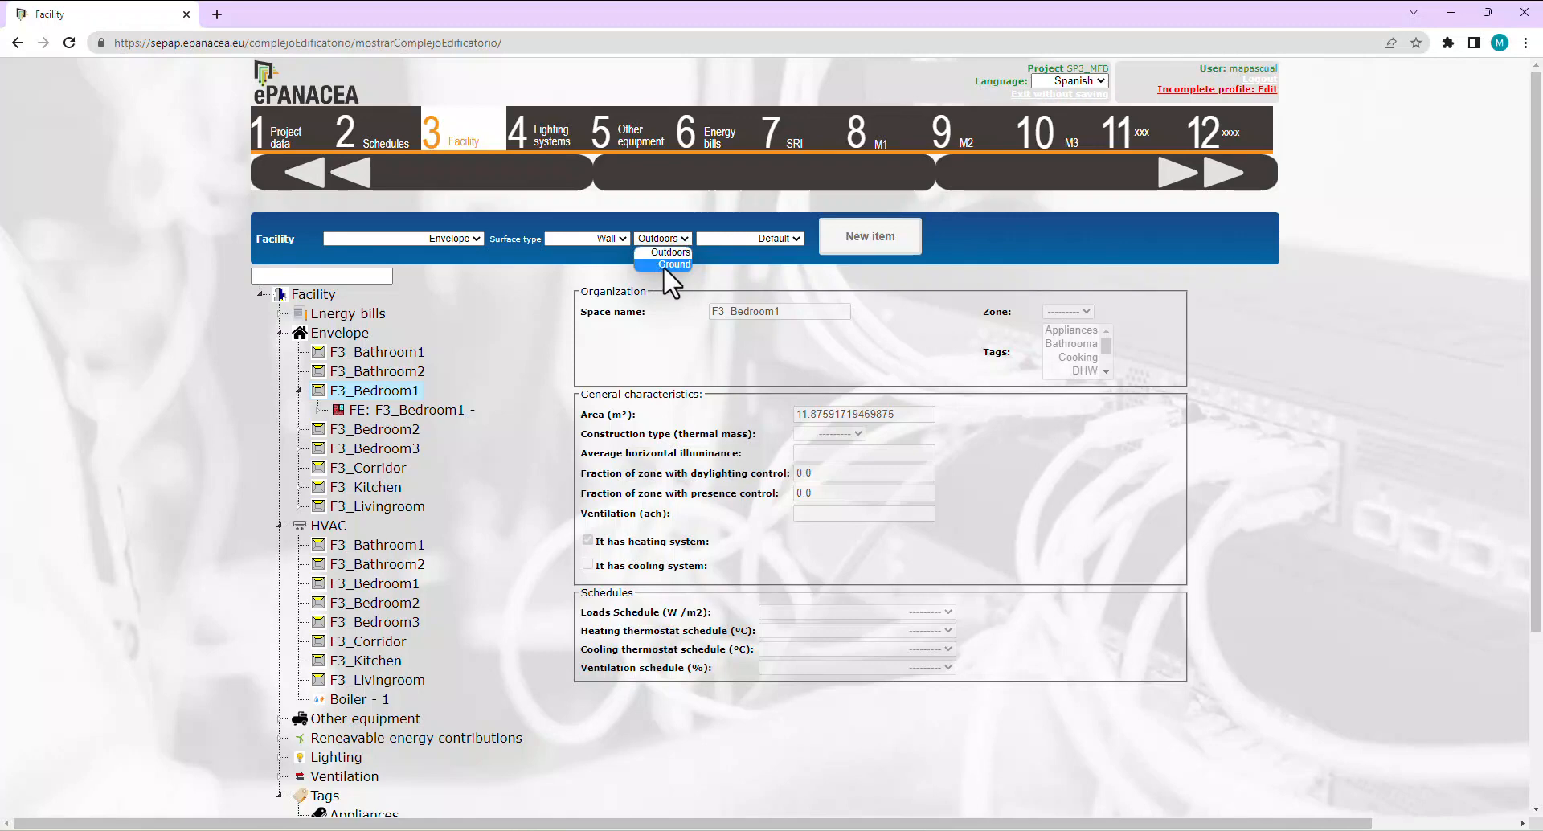
pyautogui.click(752, 244)
pyautogui.click(774, 238)
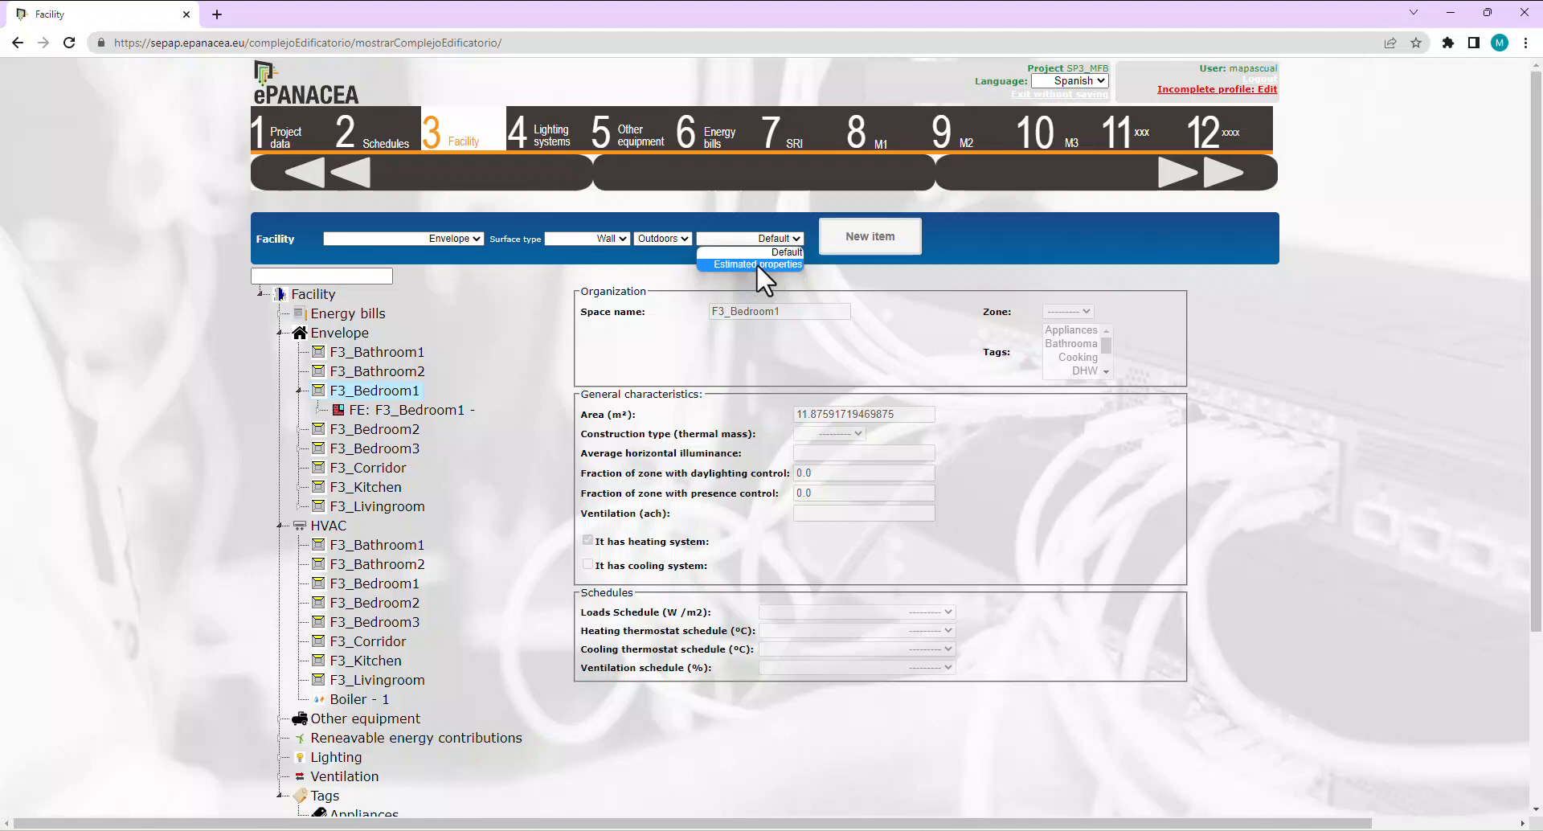
pyautogui.click(756, 263)
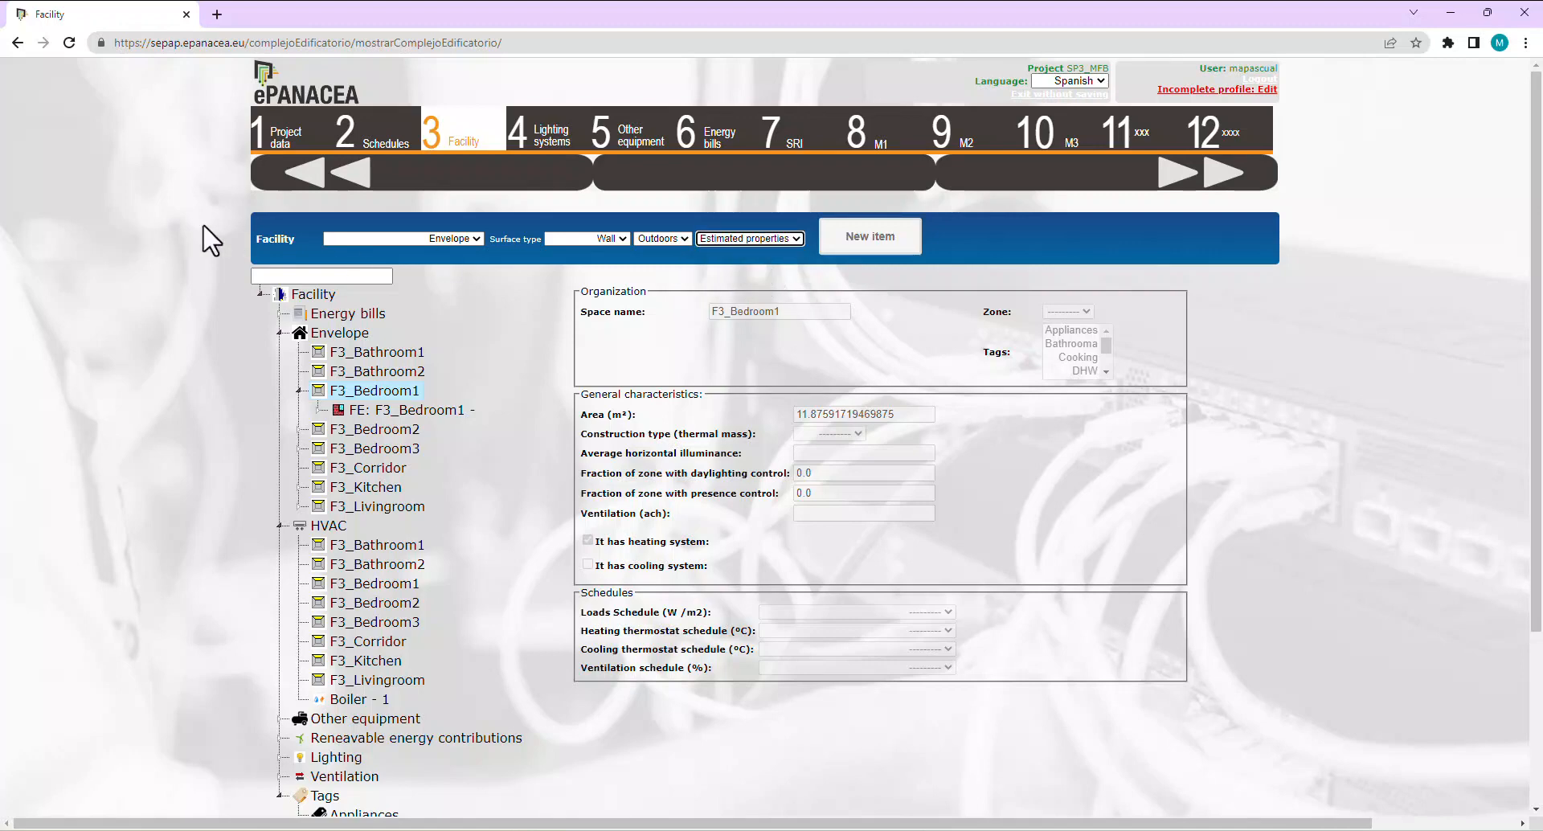
pyautogui.click(884, 236)
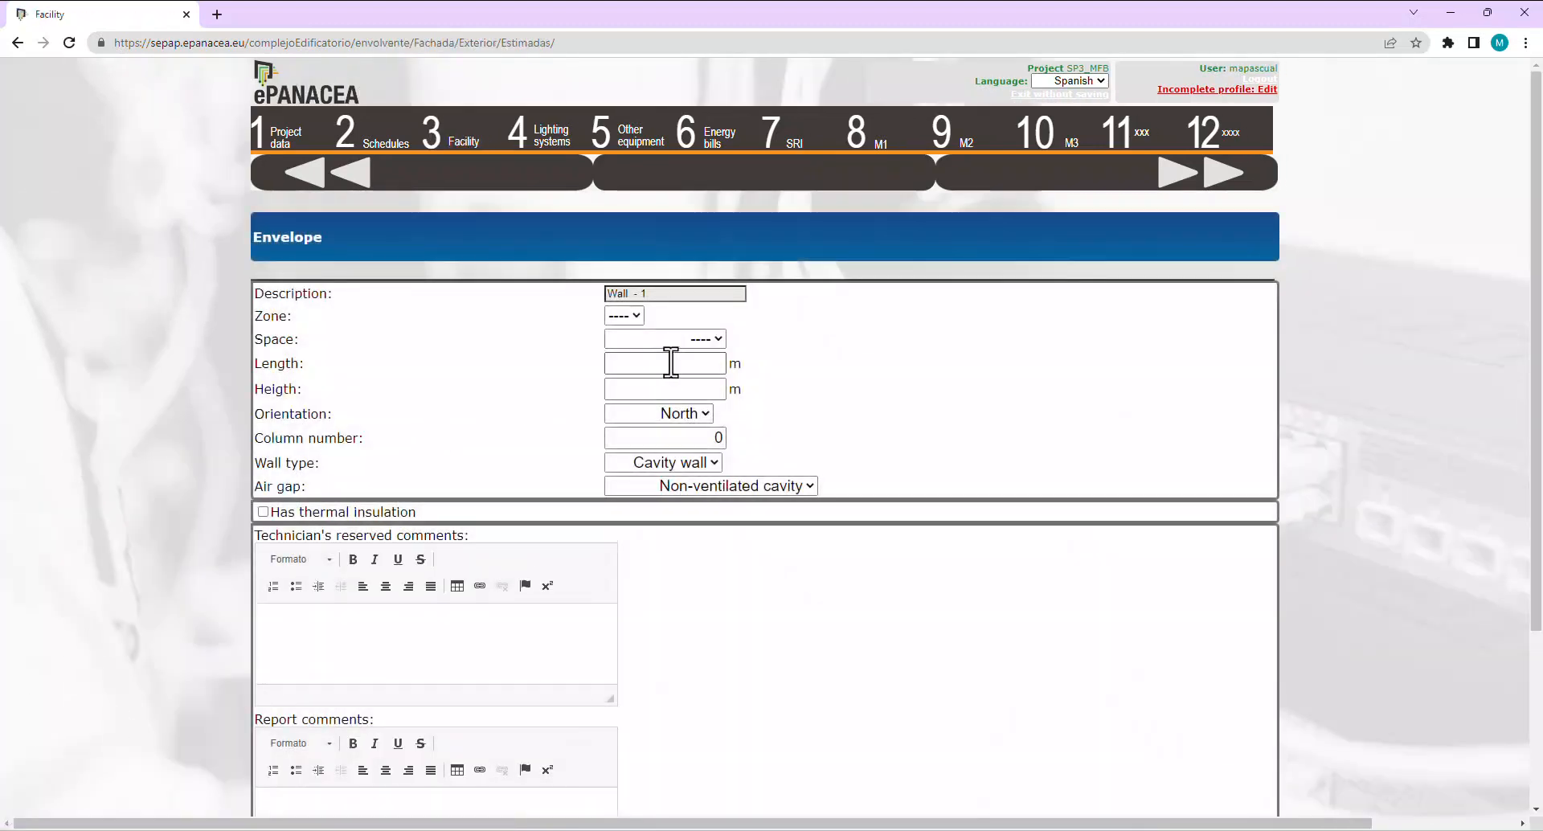
# Assign the wall to the F3_Bathroom1 space and set its length to 2 m and its height to 3 m.
pyautogui.click(705, 339)
pyautogui.click(704, 378)
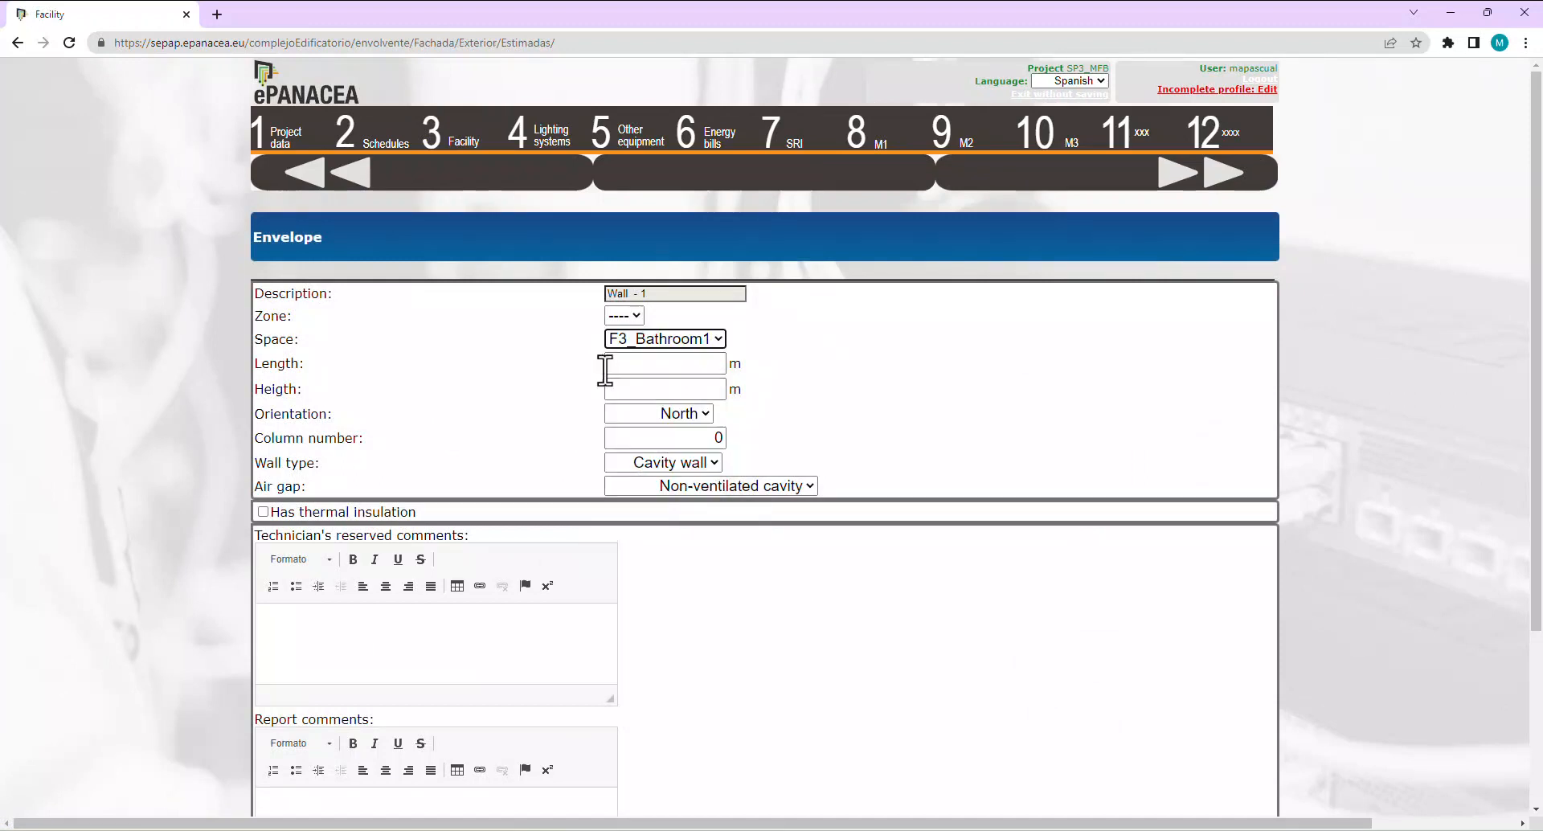
pyautogui.click(662, 372)
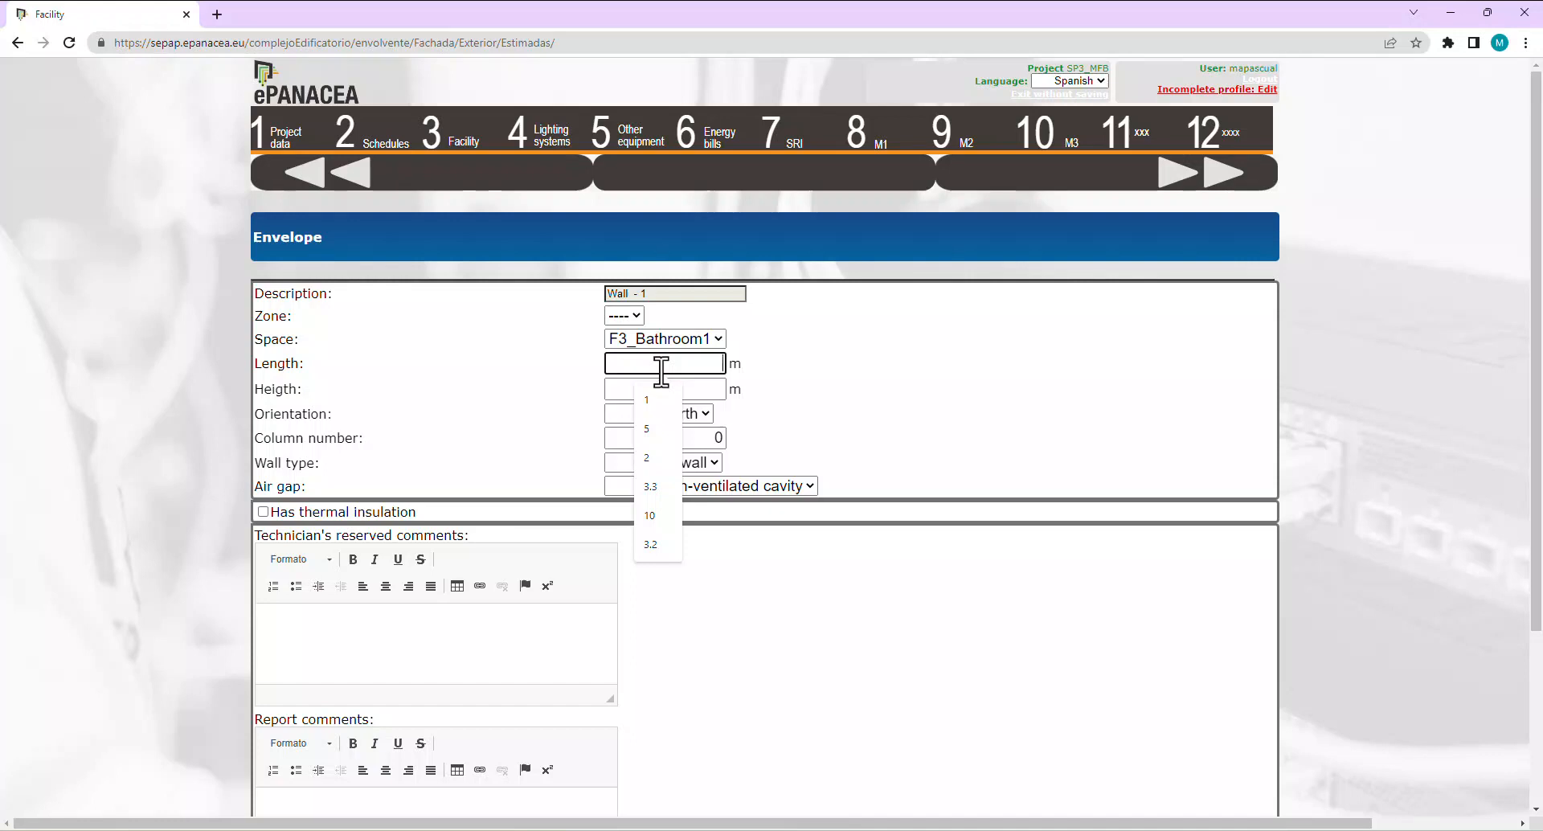
pyautogui.write('2')
pyautogui.press('Tab')
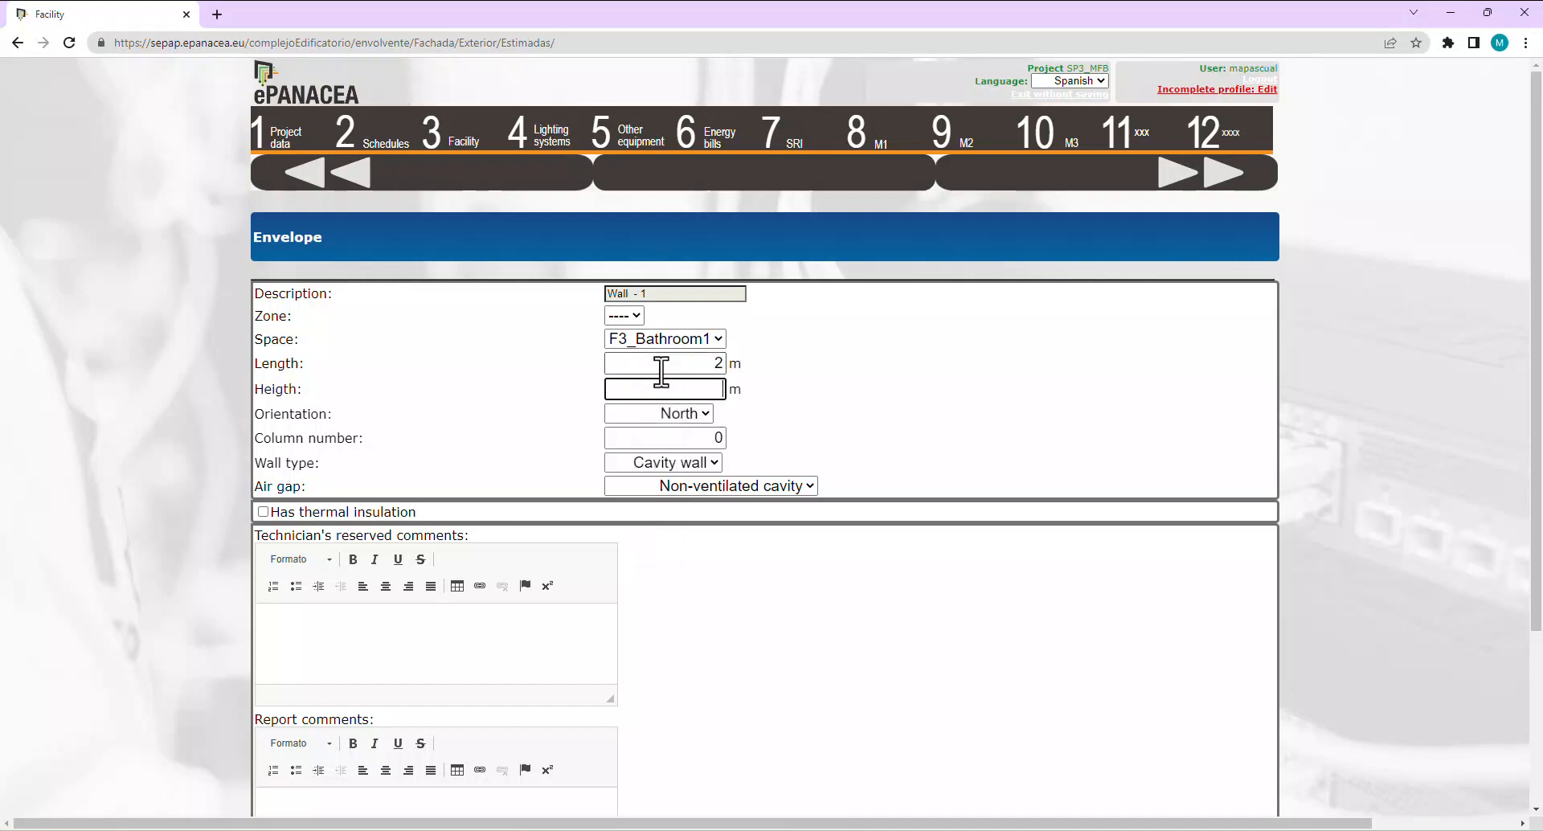
pyautogui.write('3')
pyautogui.press('Tab')
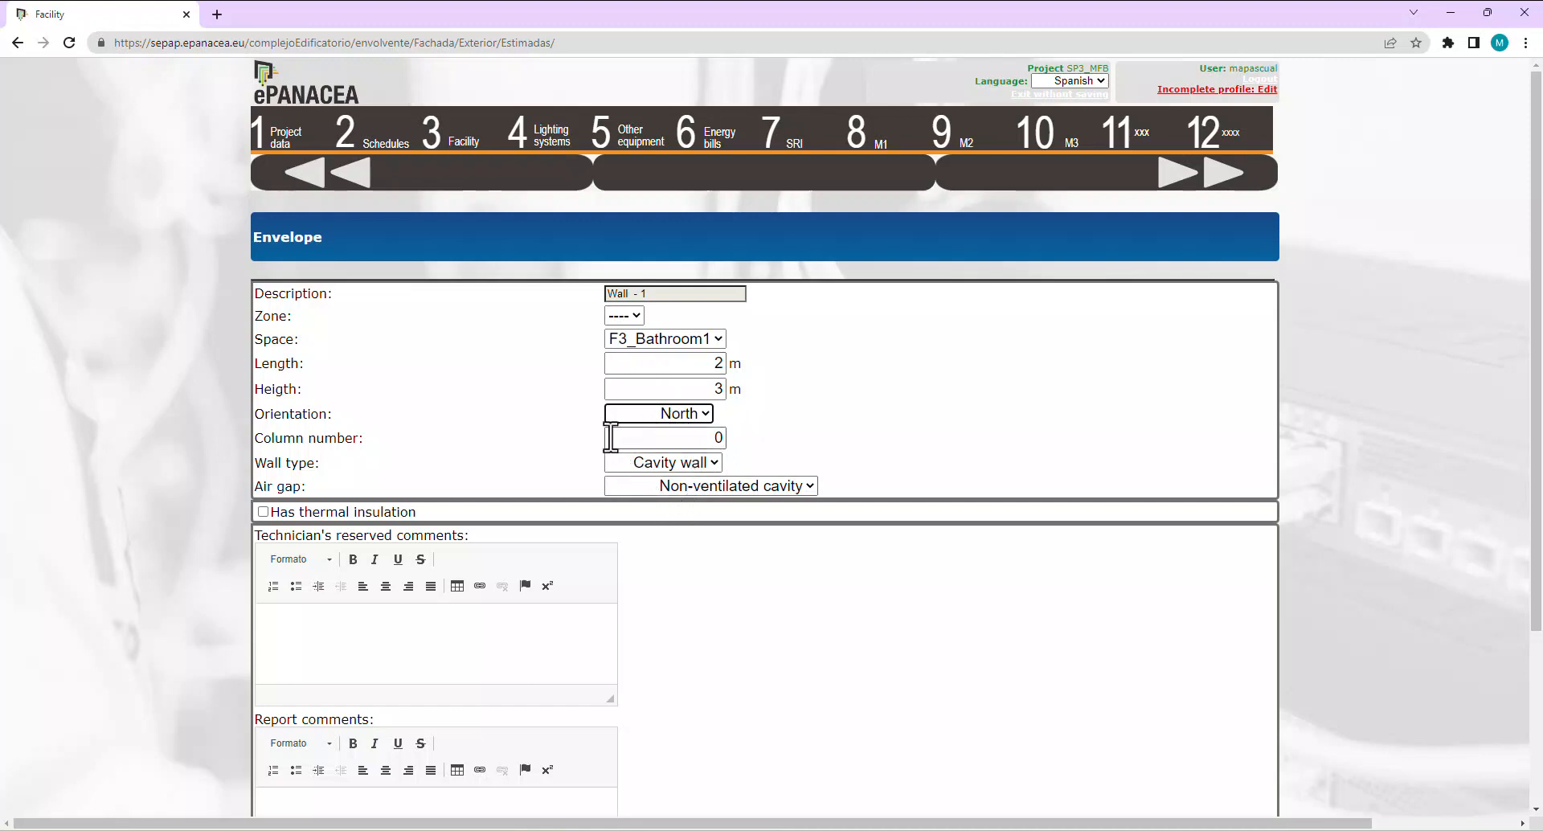
pyautogui.press('Tab')
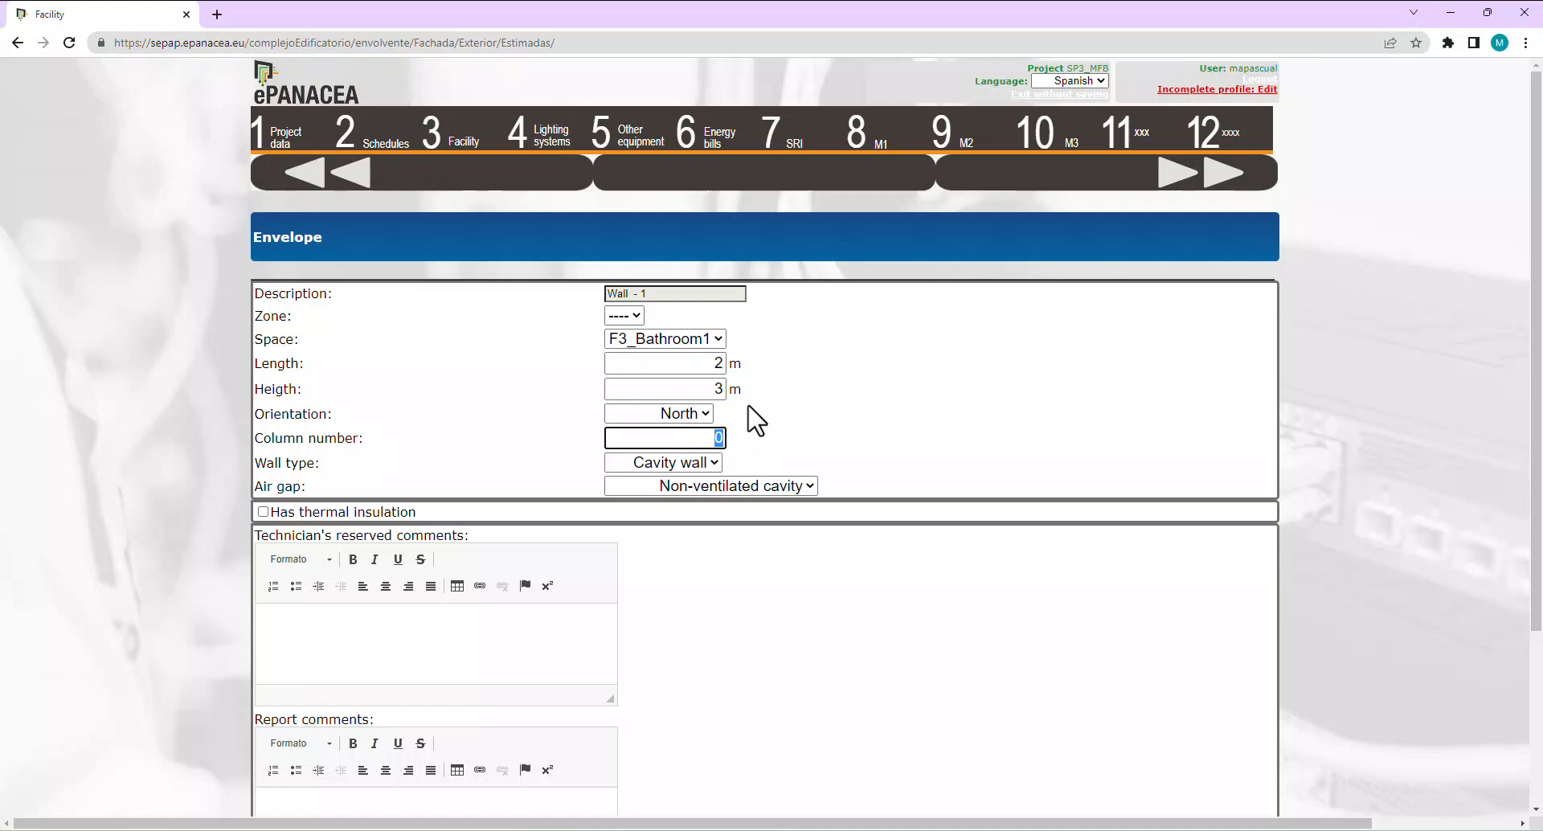
# Give the wall thermal insulation with a thickness of 0.1 m and save it.
pyautogui.click(263, 512)
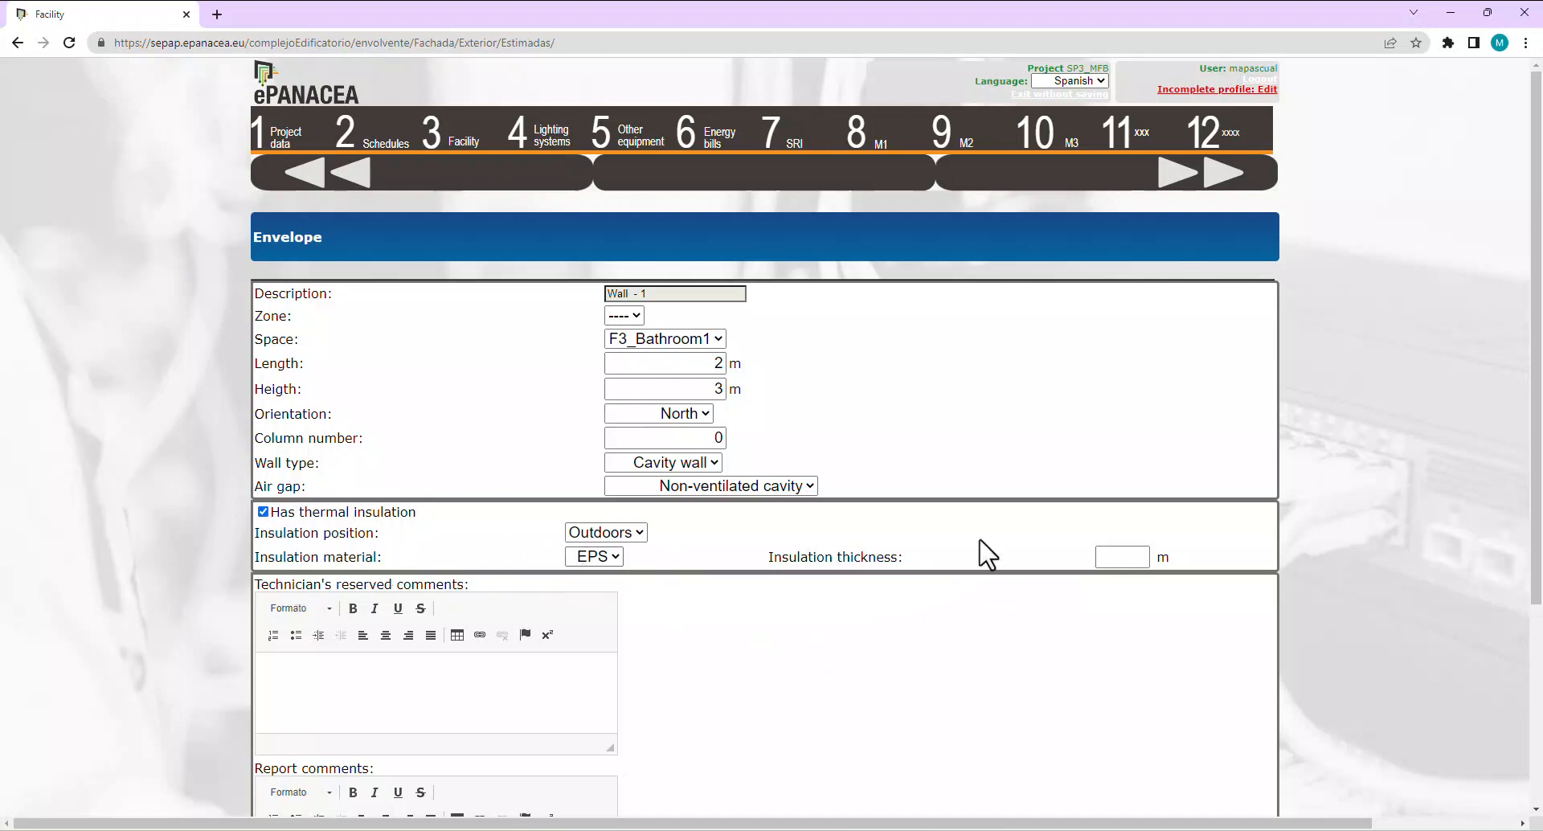
pyautogui.click(1134, 557)
pyautogui.write('0.1')
pyautogui.scroll(-5, 889, 590)
pyautogui.click(431, 693)
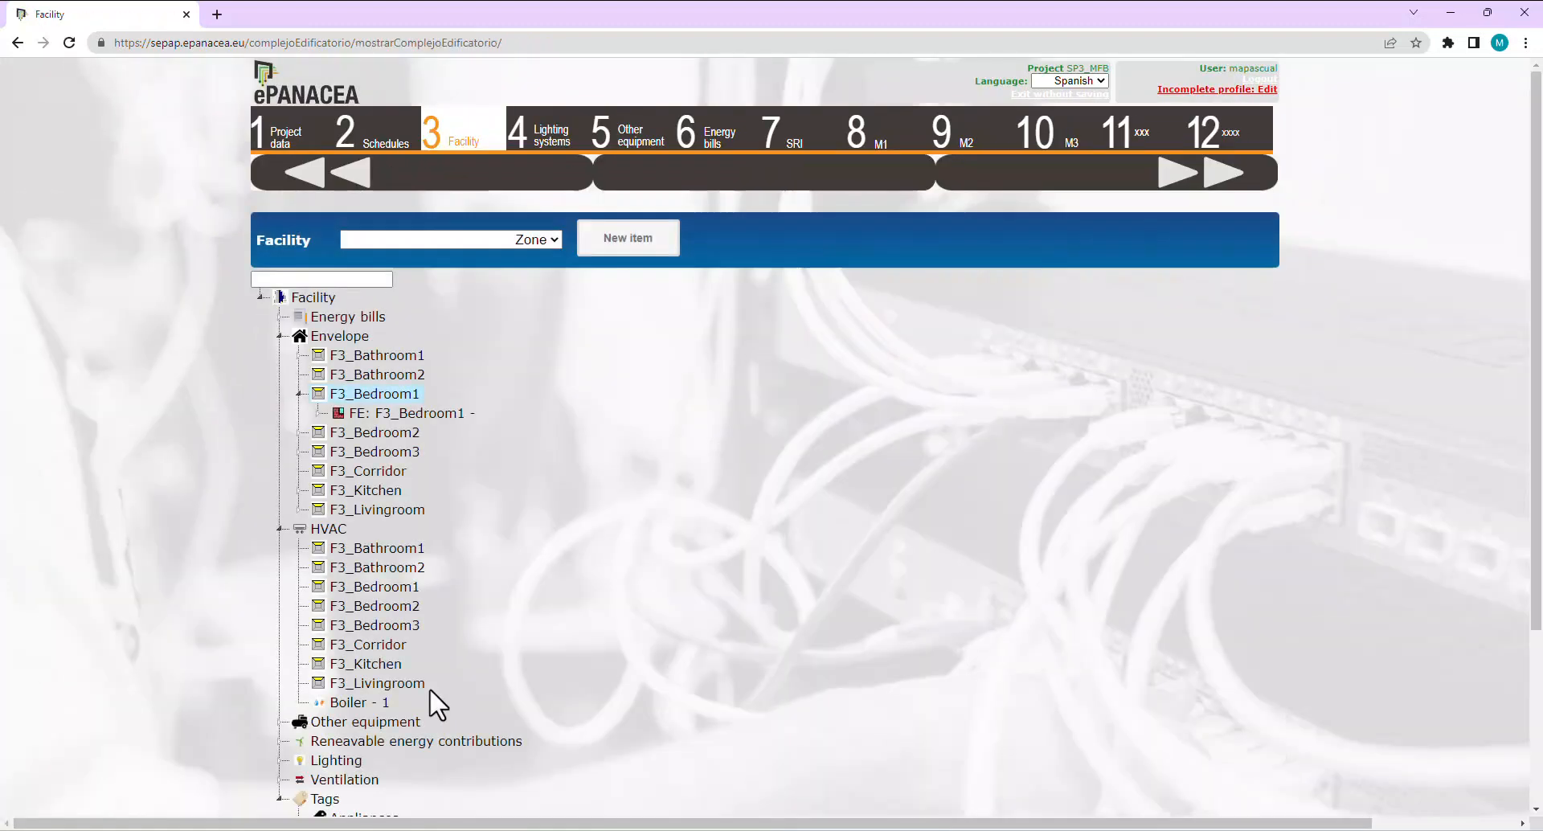
# Expand F3_Bathroom1 under Envelope and display the data of its new wall.
pyautogui.click(299, 356)
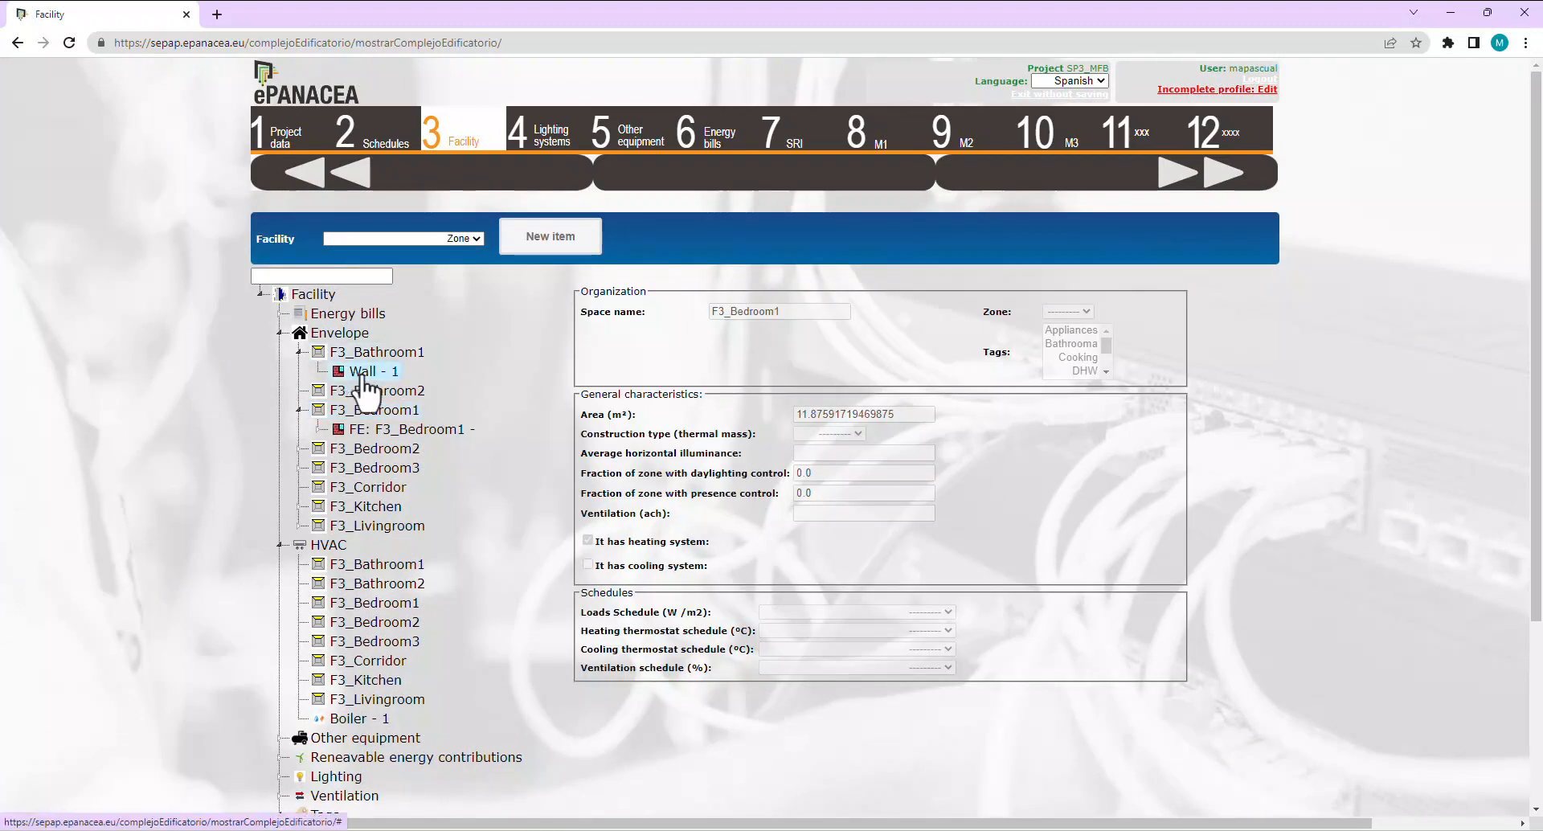
pyautogui.click(360, 375)
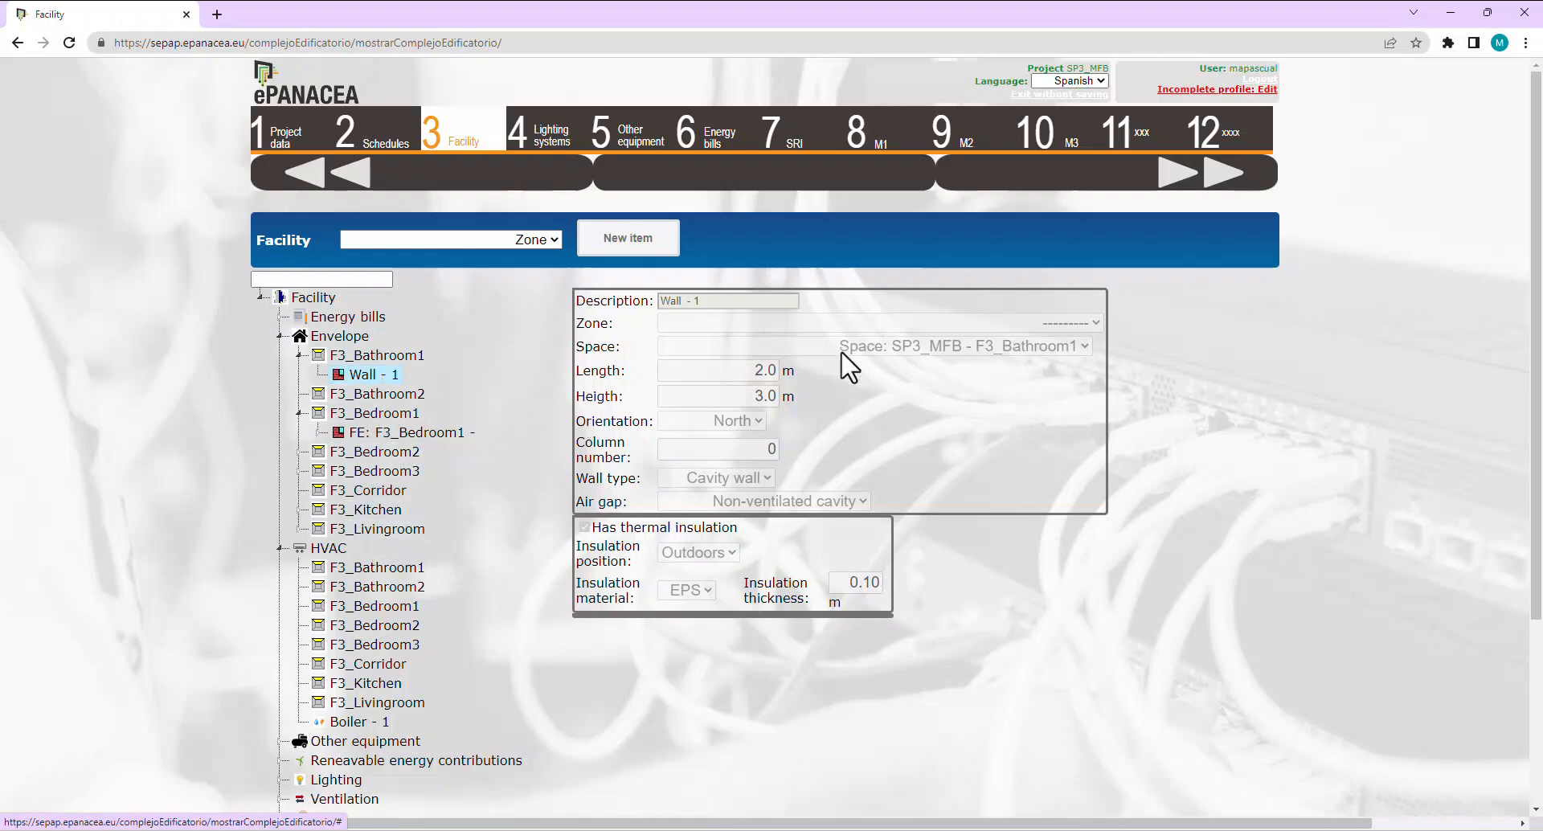
# Delete the new wall from F3_Bathroom1, accept the removal, and collapse F3_Bedroom1 under Envelope.
pyautogui.rightClick(374, 379)
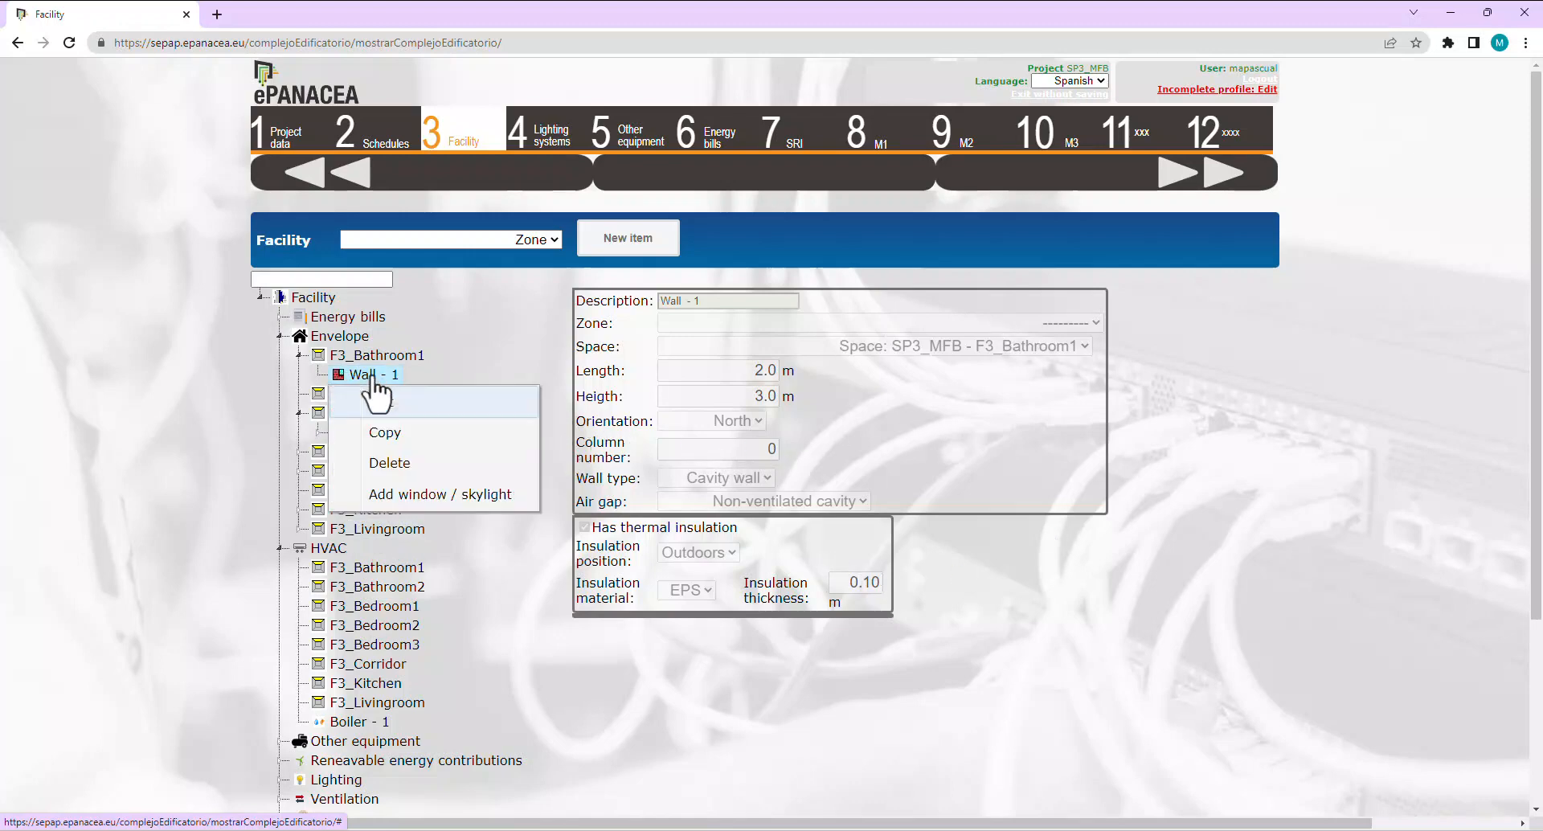
pyautogui.click(408, 463)
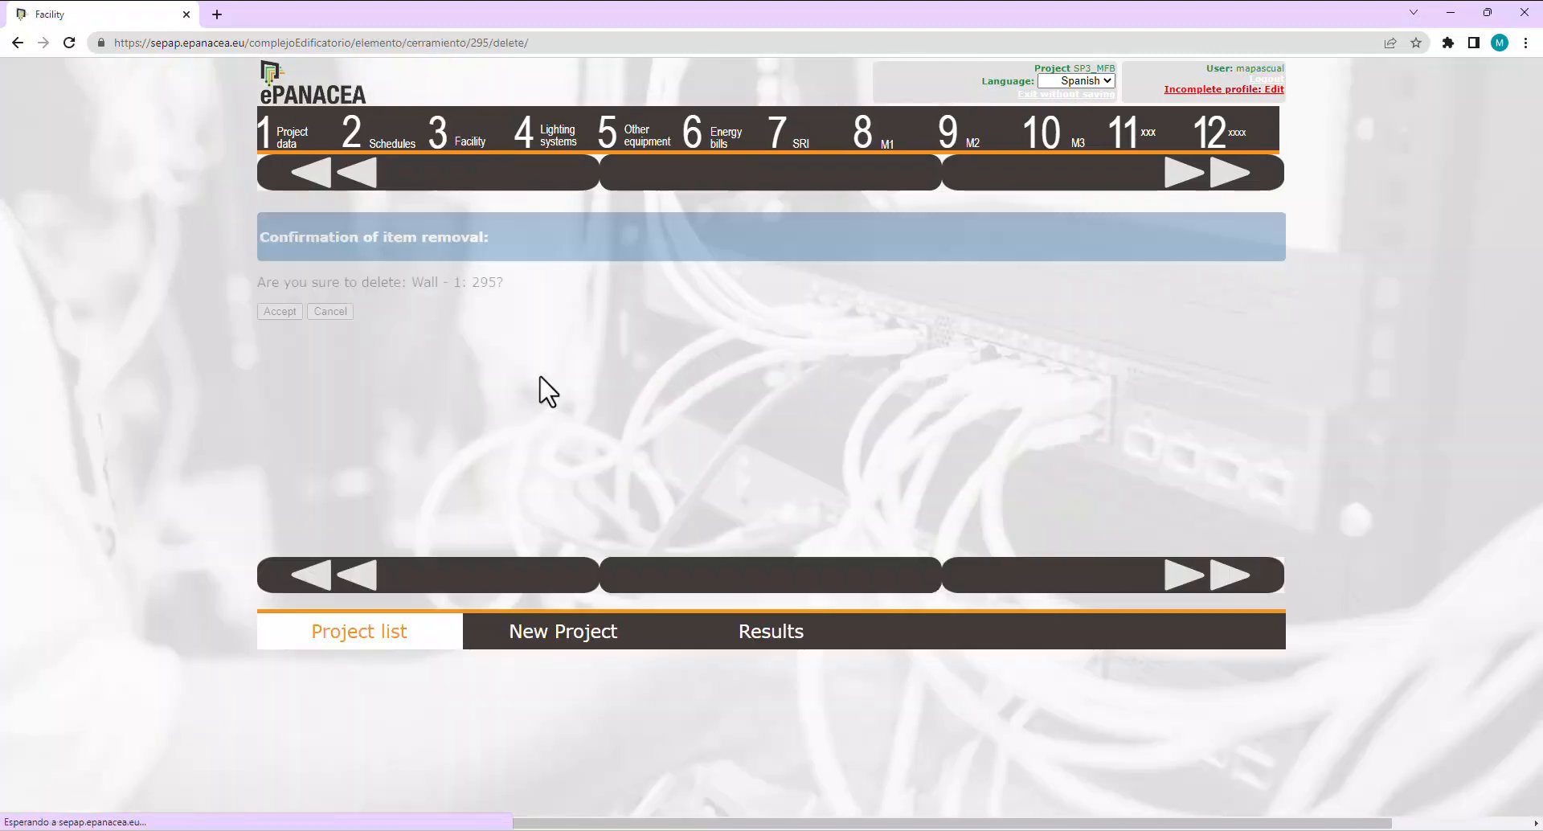
pyautogui.click(281, 312)
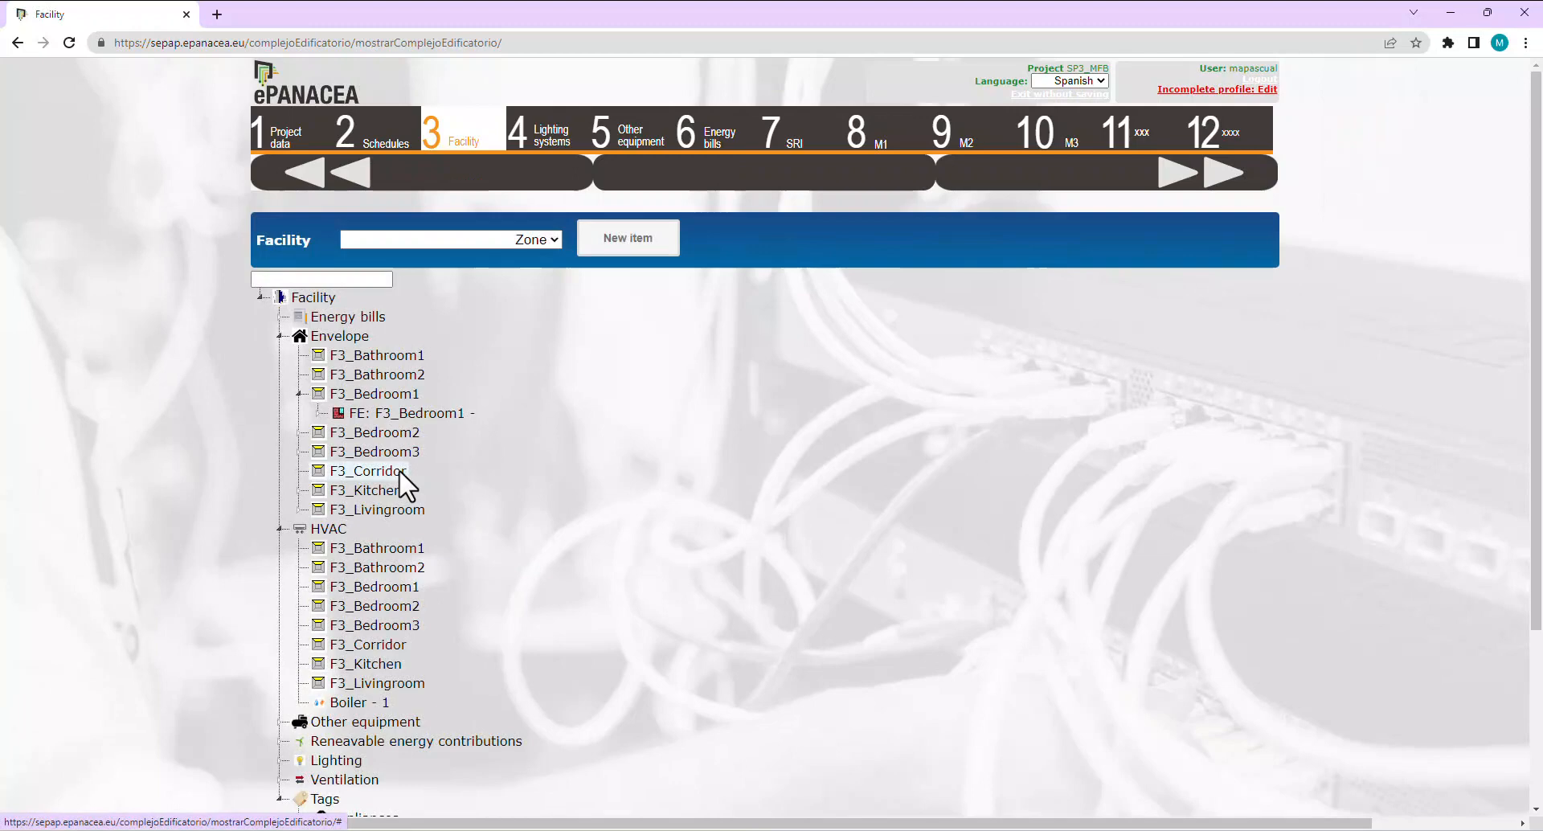
pyautogui.click(301, 394)
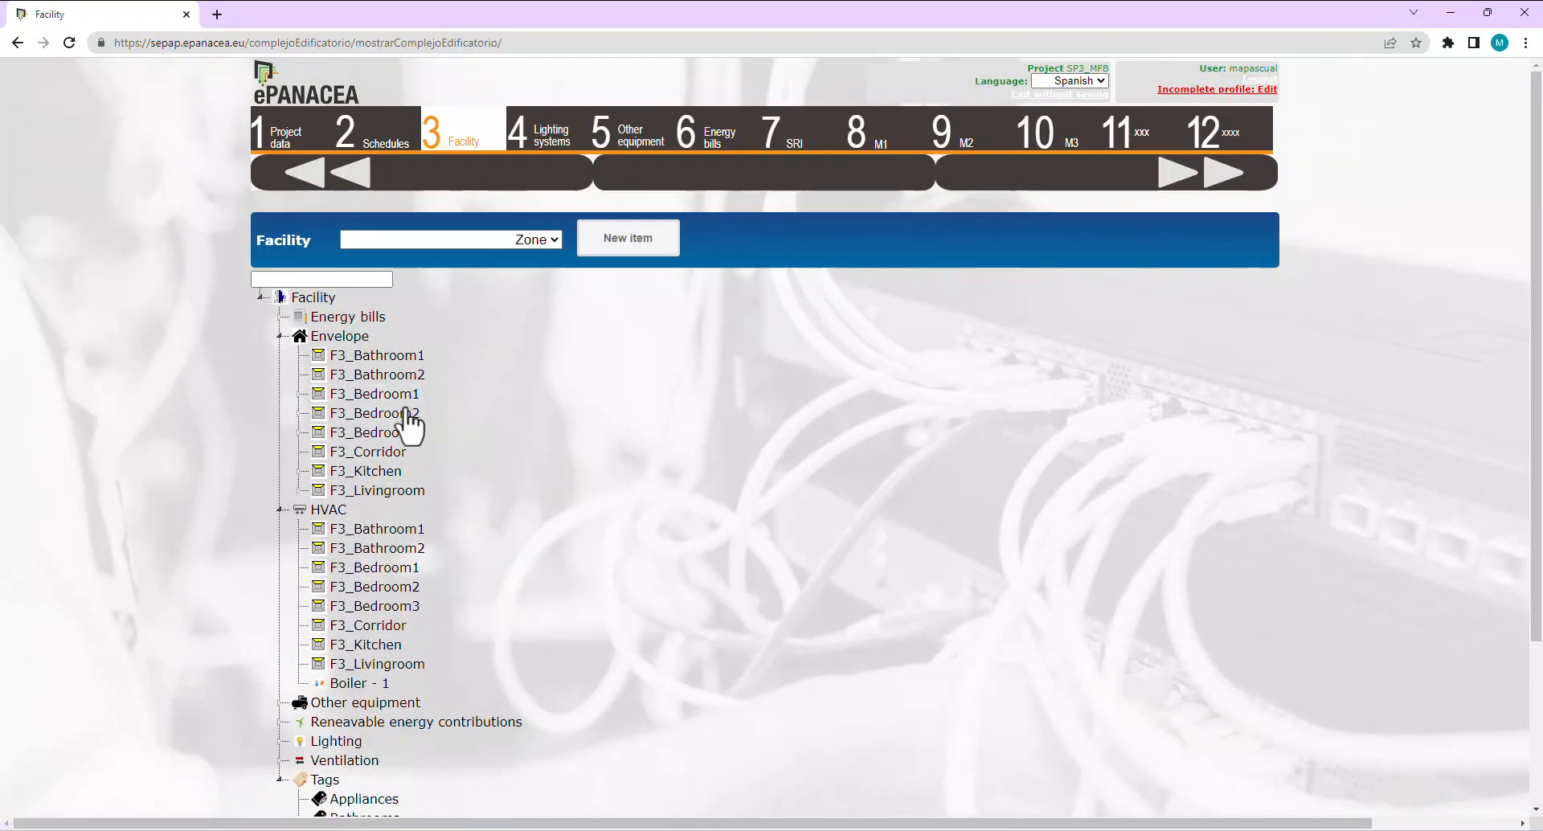
# Examine the Boiler - 1 data under HVAC, including fuel, power, efficiency, age and the share of DHW and heating supplied.
pyautogui.click(385, 683)
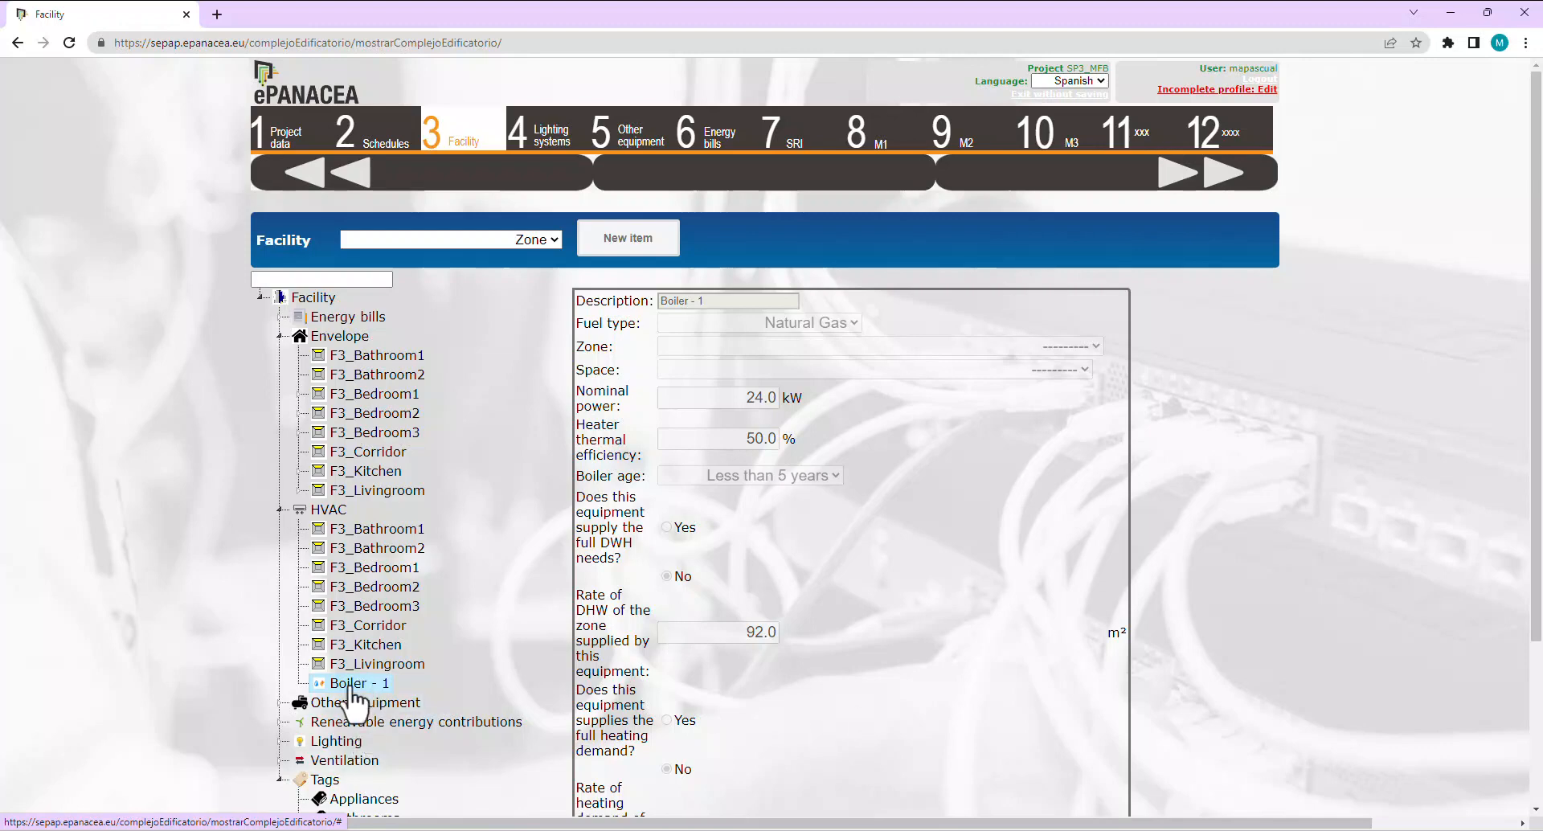
pyautogui.scroll(-2, 804, 667)
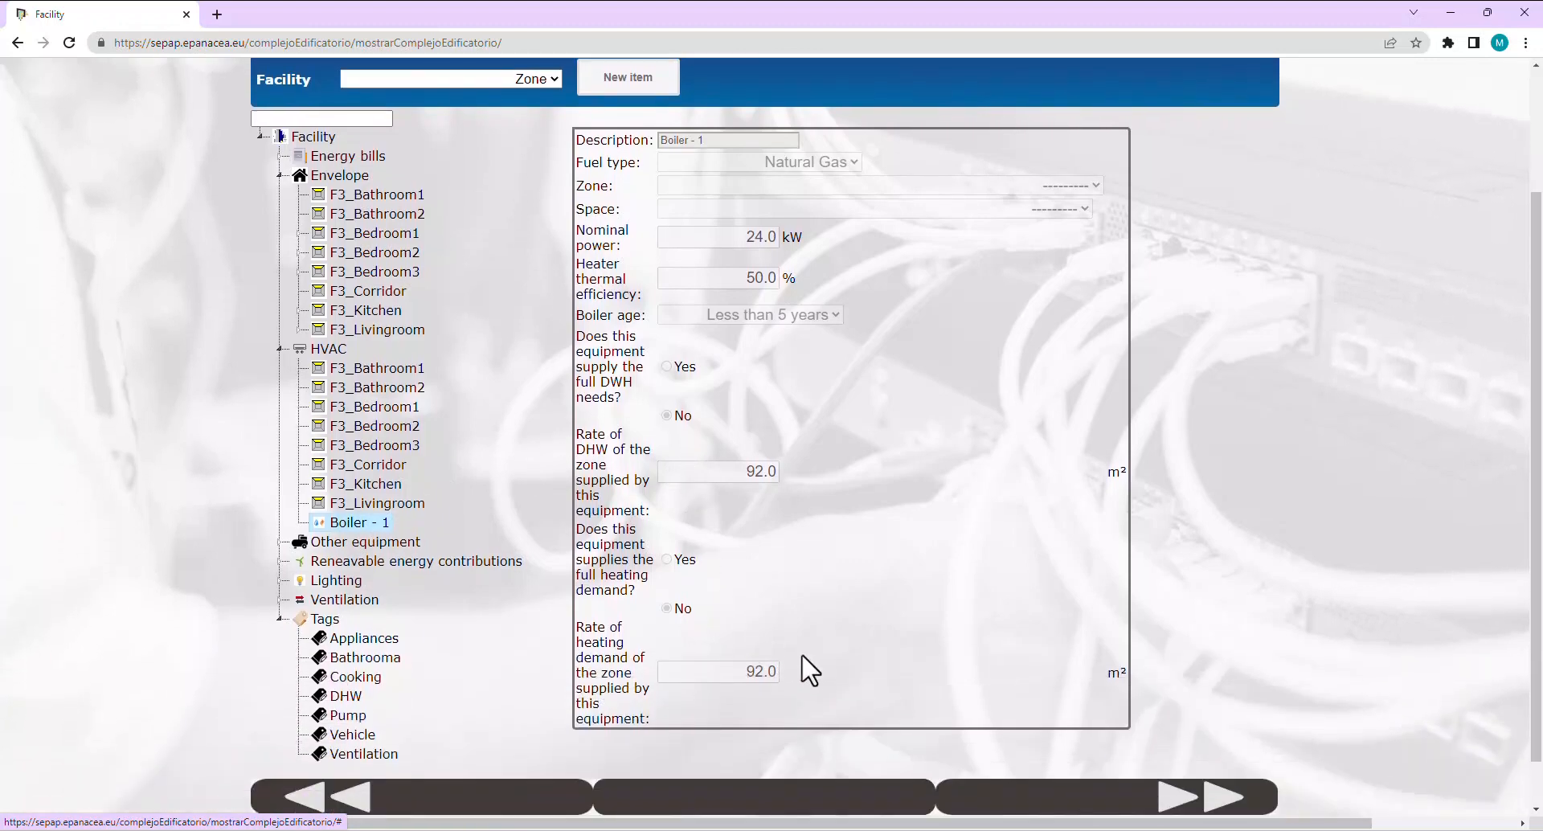
pyautogui.scroll(2, 804, 667)
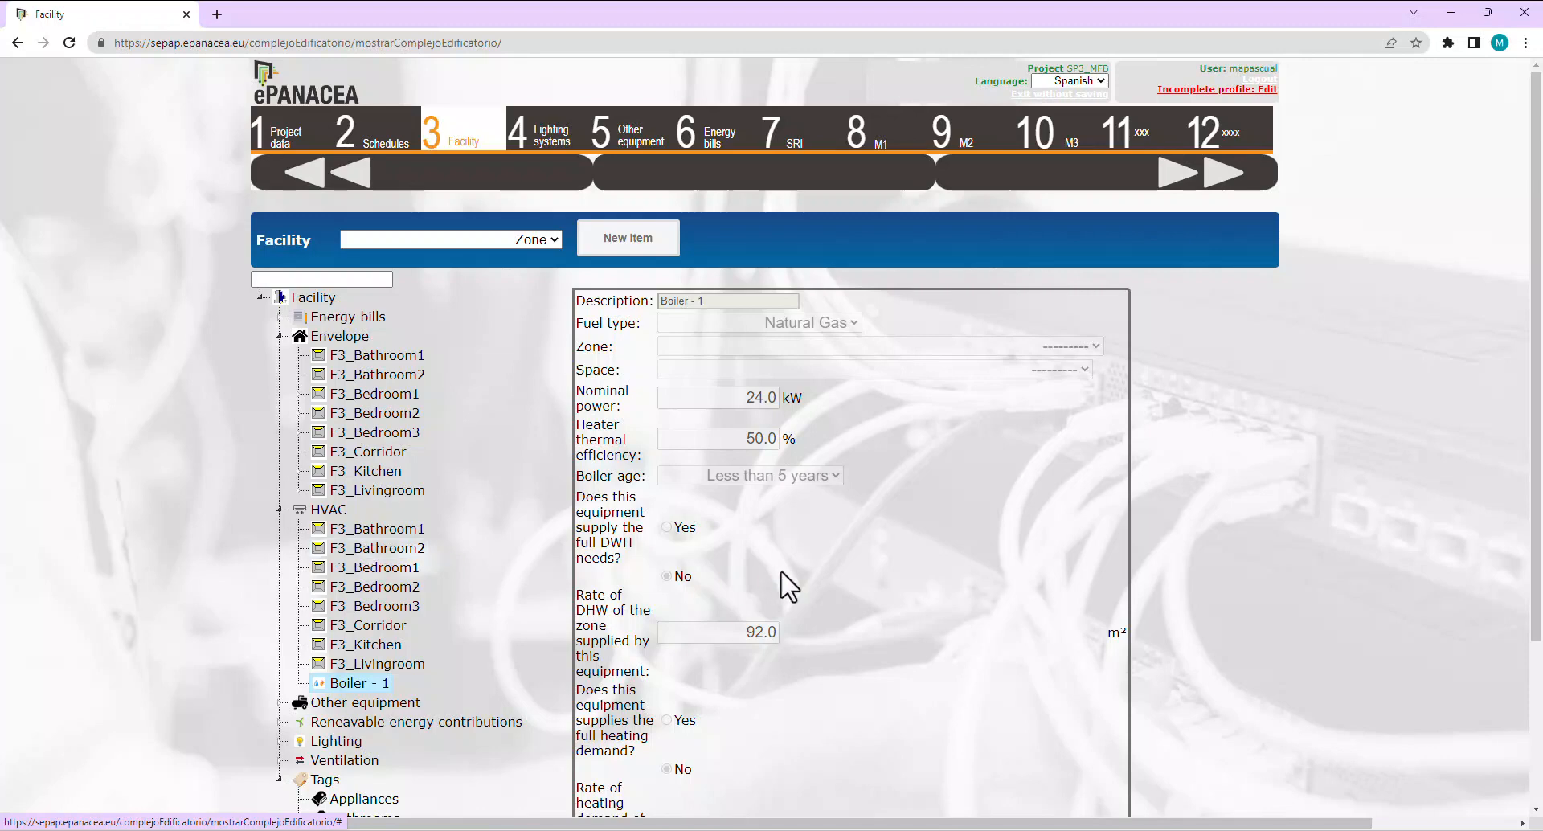
pyautogui.click(331, 510)
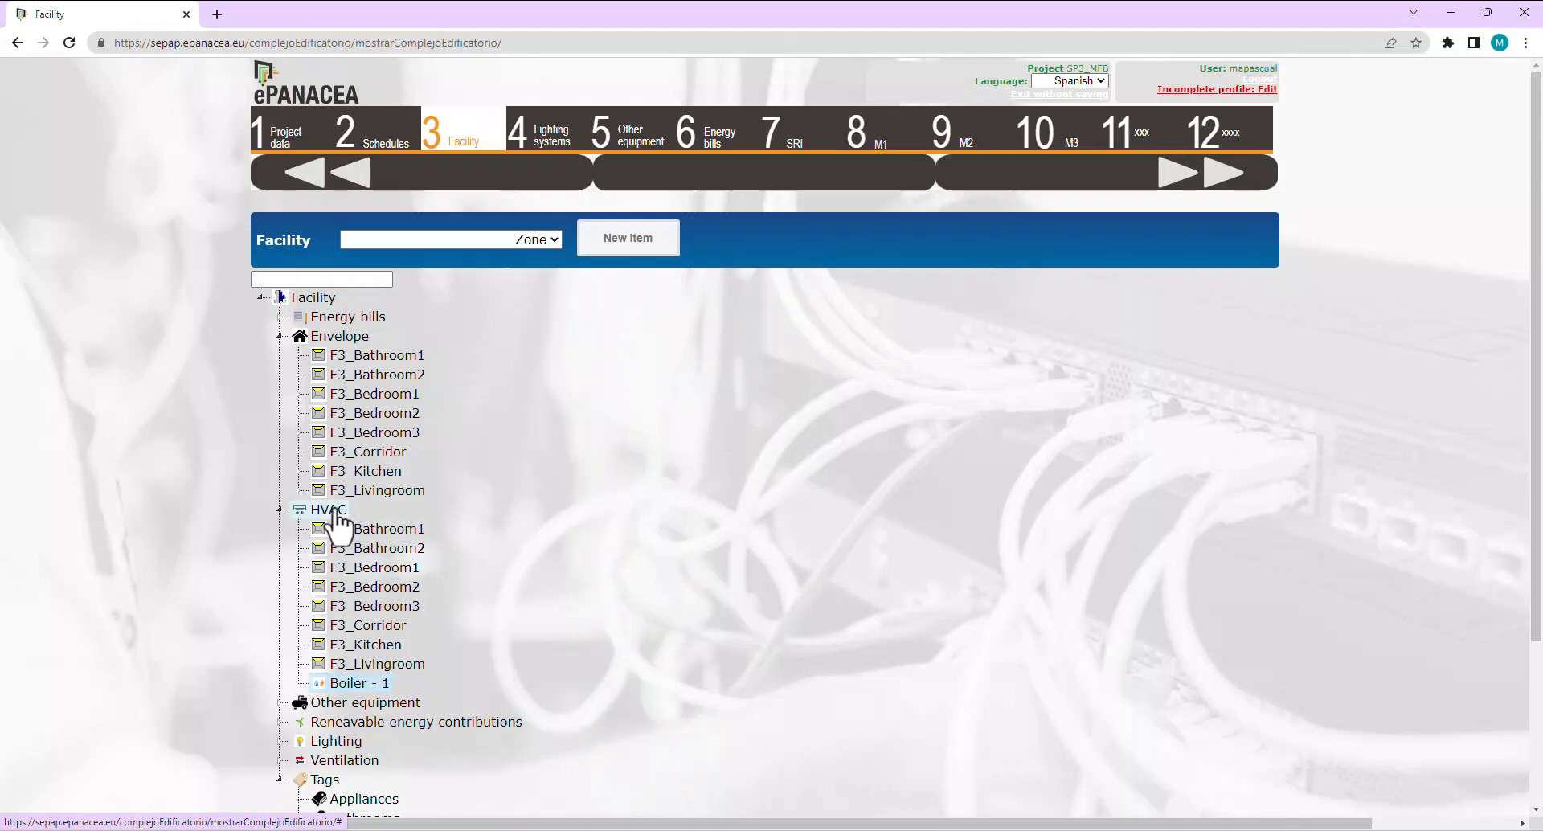
# Start a new HVAC item supplying heating and cooling, with Heatpump - VRF as the equipment type.
pyautogui.click(555, 238)
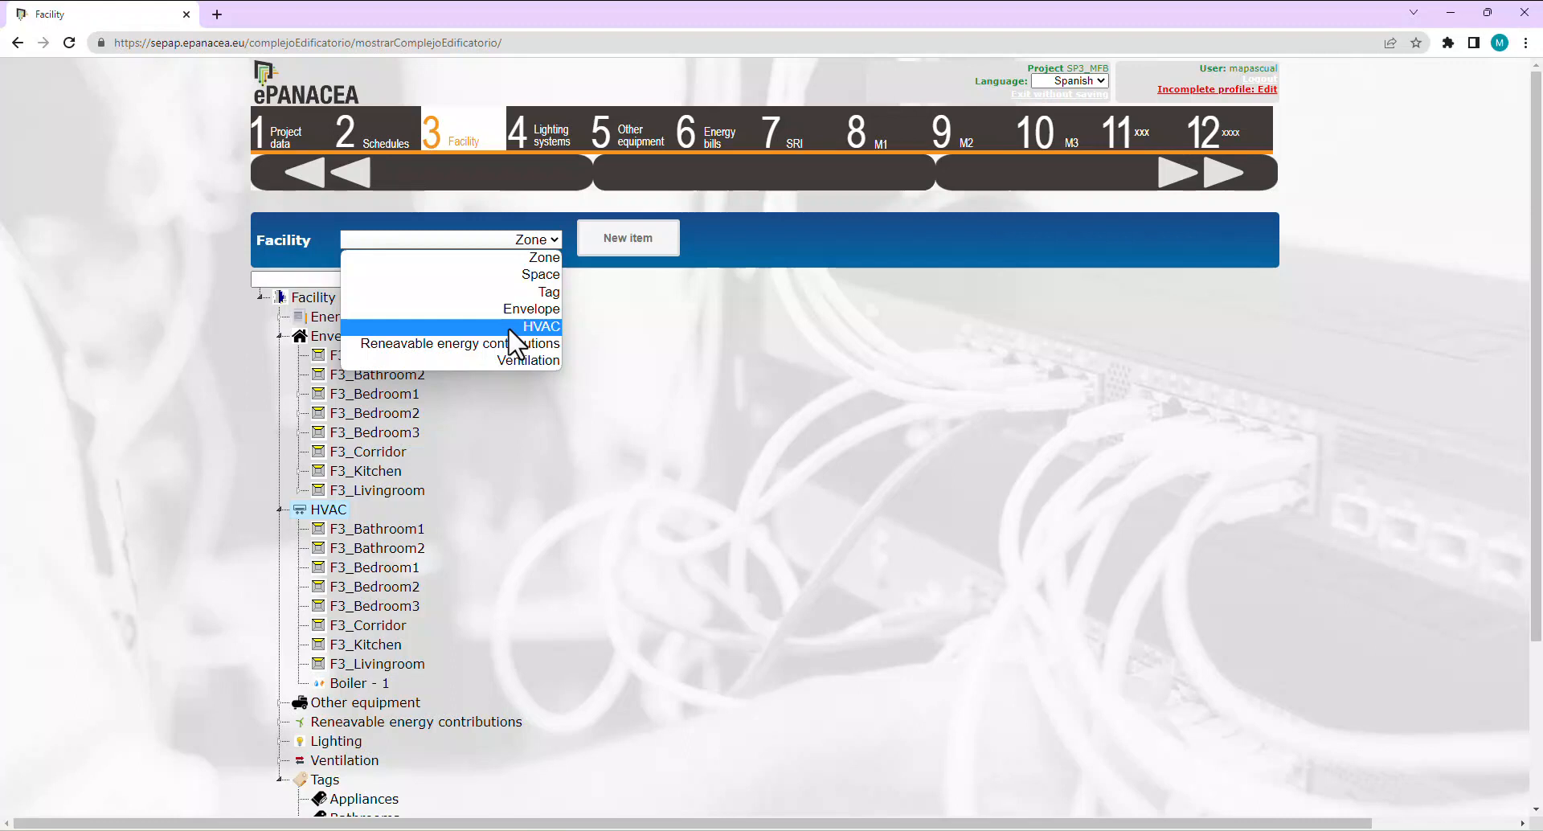
pyautogui.click(534, 327)
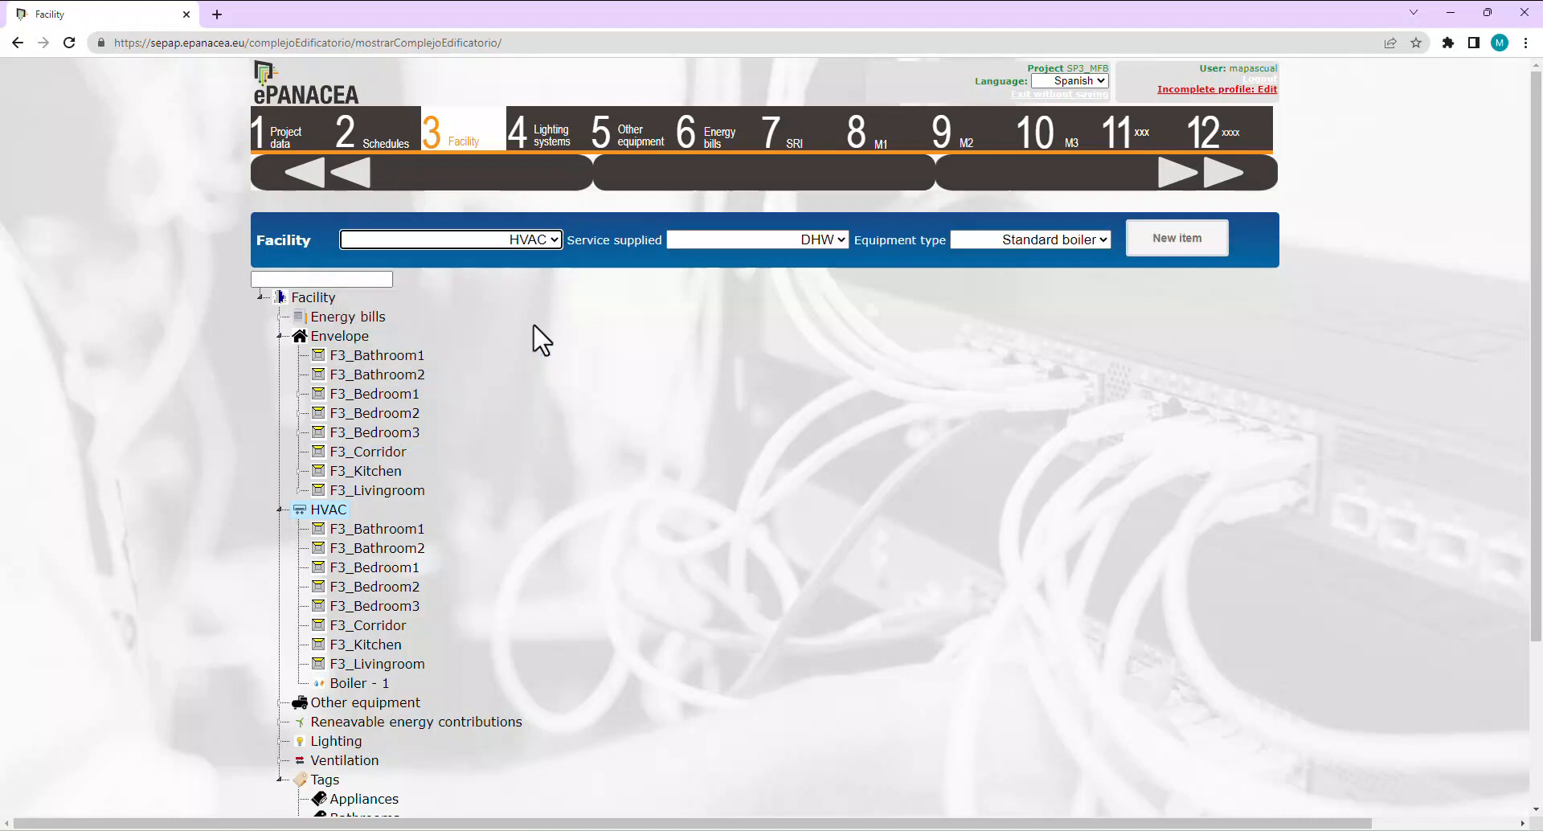
pyautogui.click(836, 238)
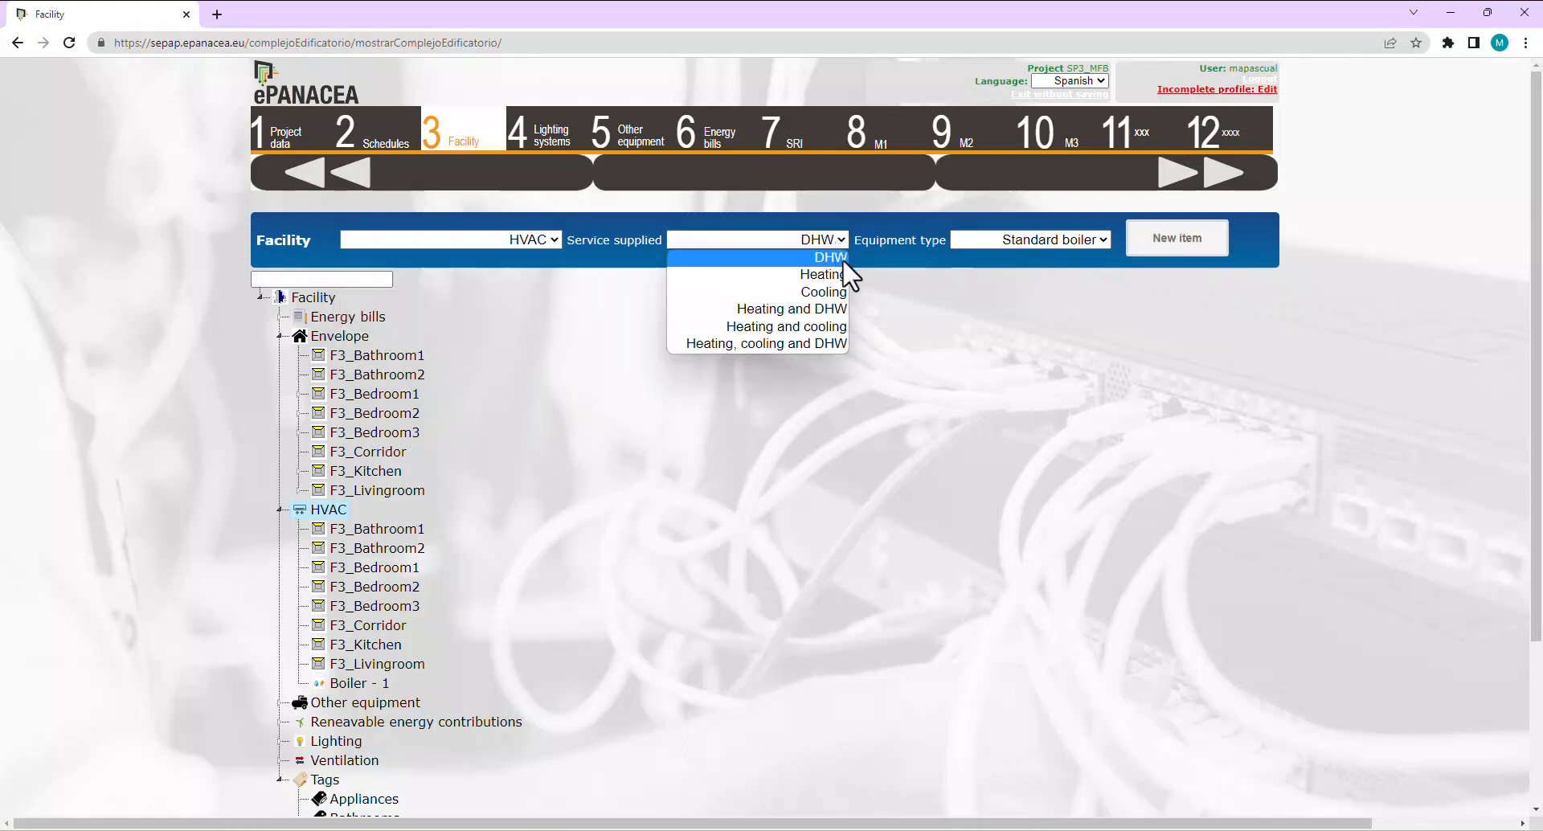
pyautogui.click(784, 325)
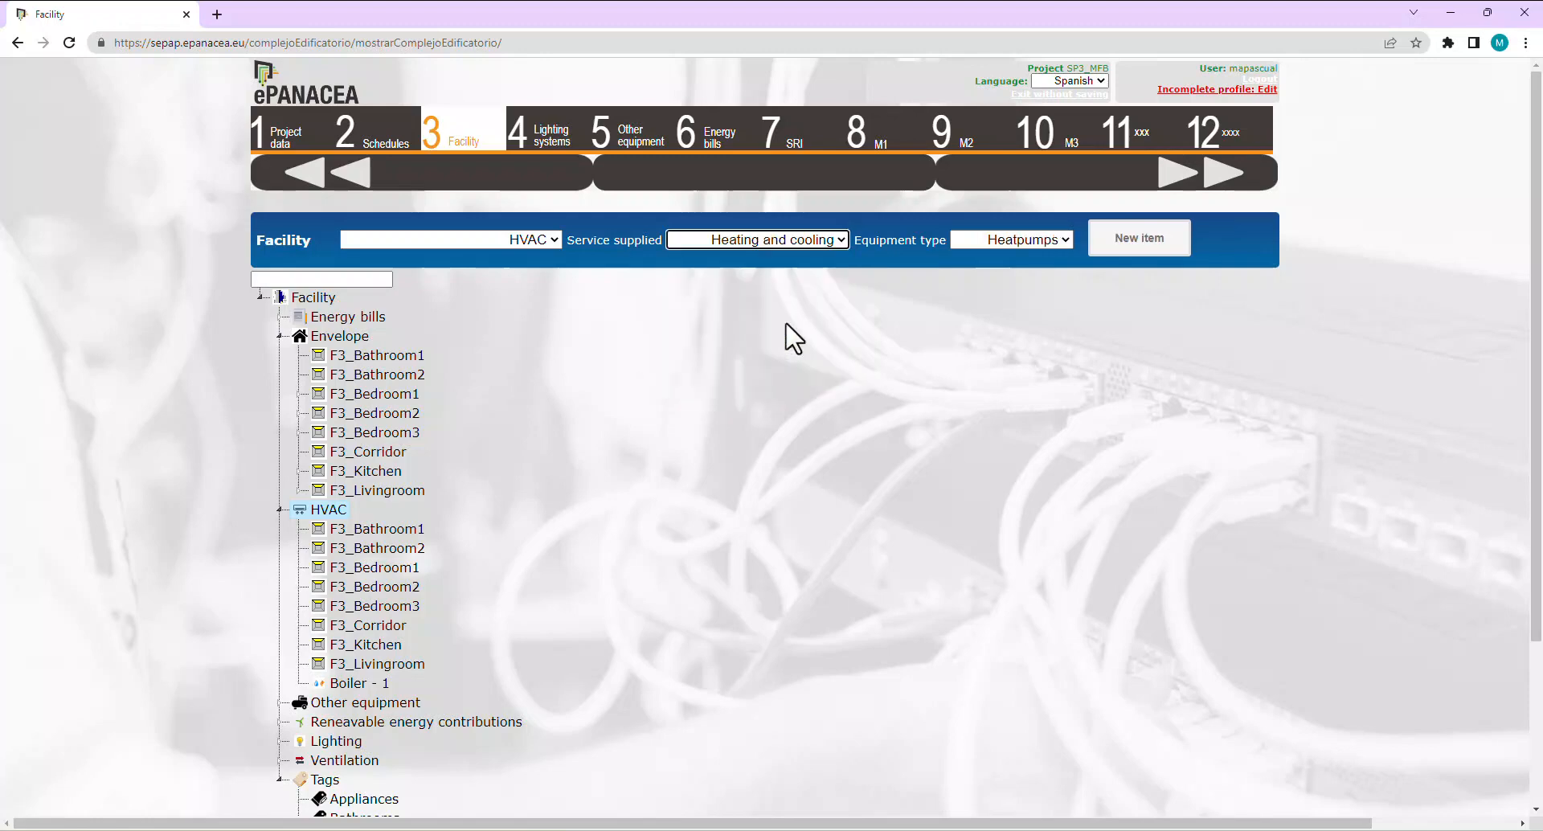
pyautogui.click(1034, 236)
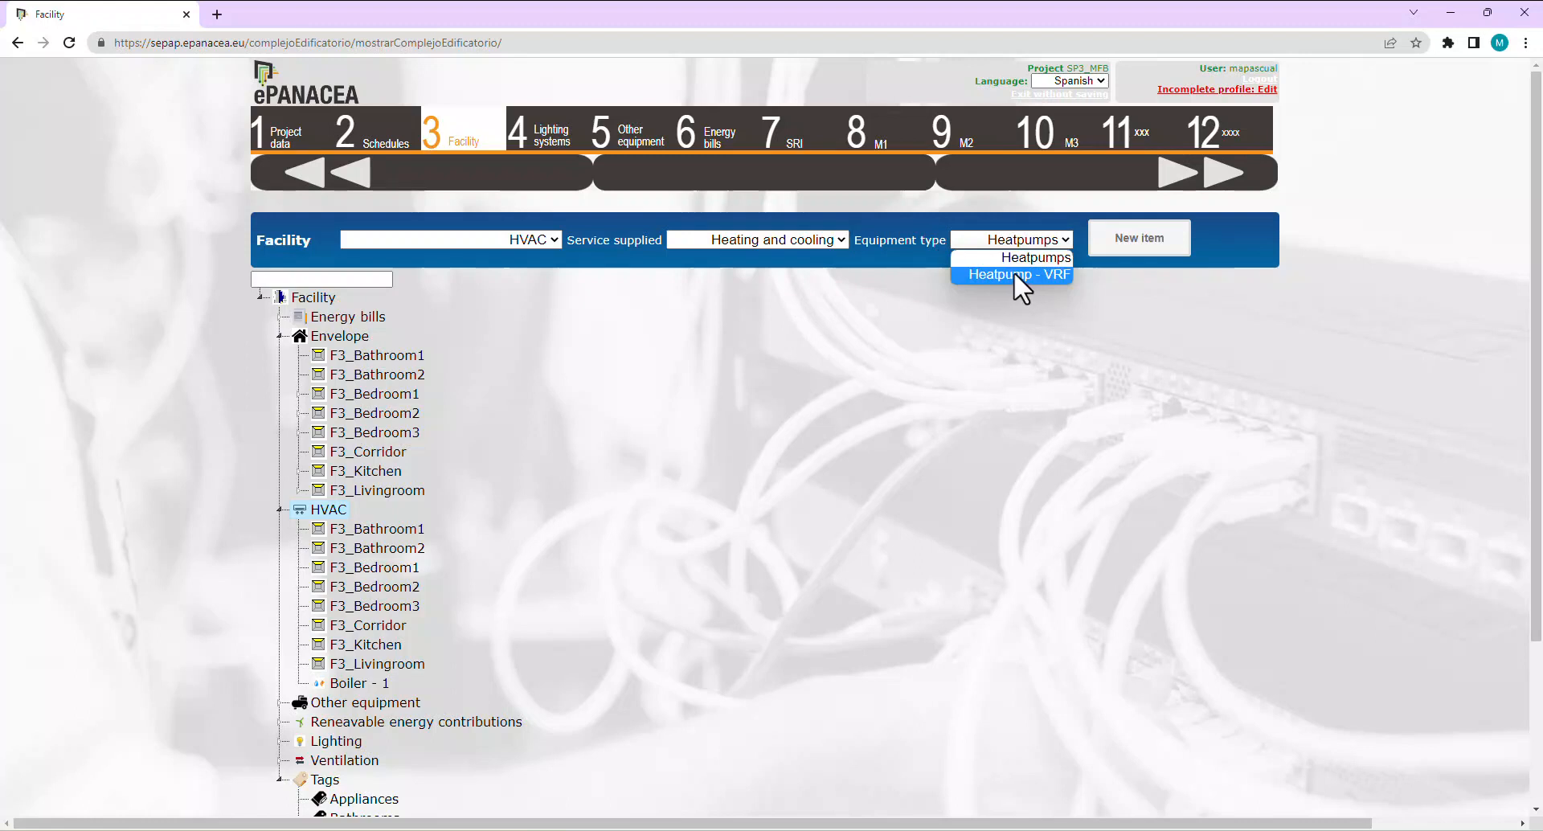
pyautogui.click(1009, 274)
pyautogui.click(1122, 242)
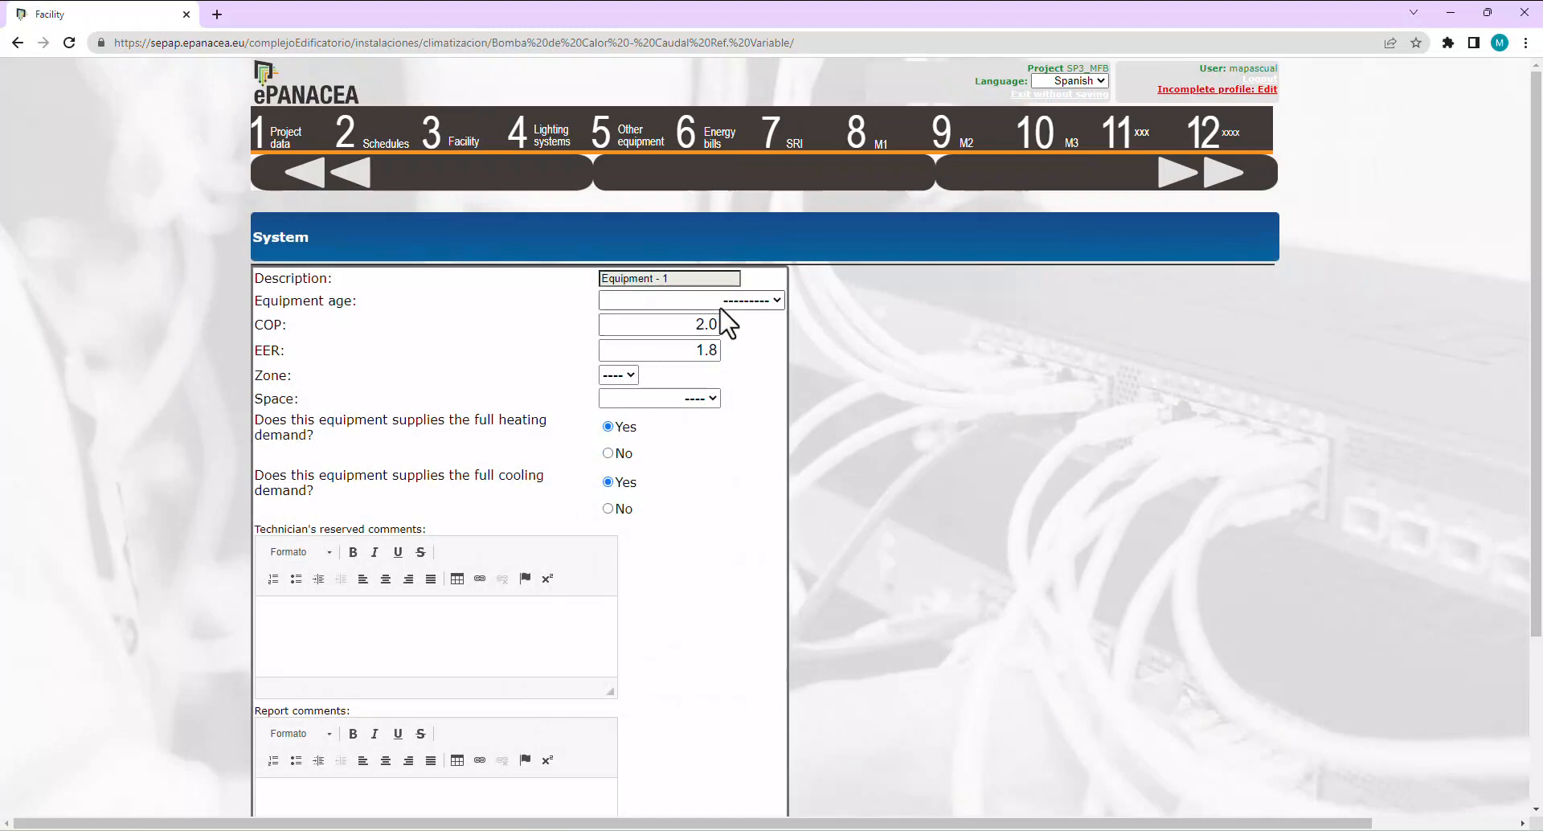
# Set the age of the new VRF heat pump to Less than 5 years.
pyautogui.click(723, 302)
pyautogui.click(721, 341)
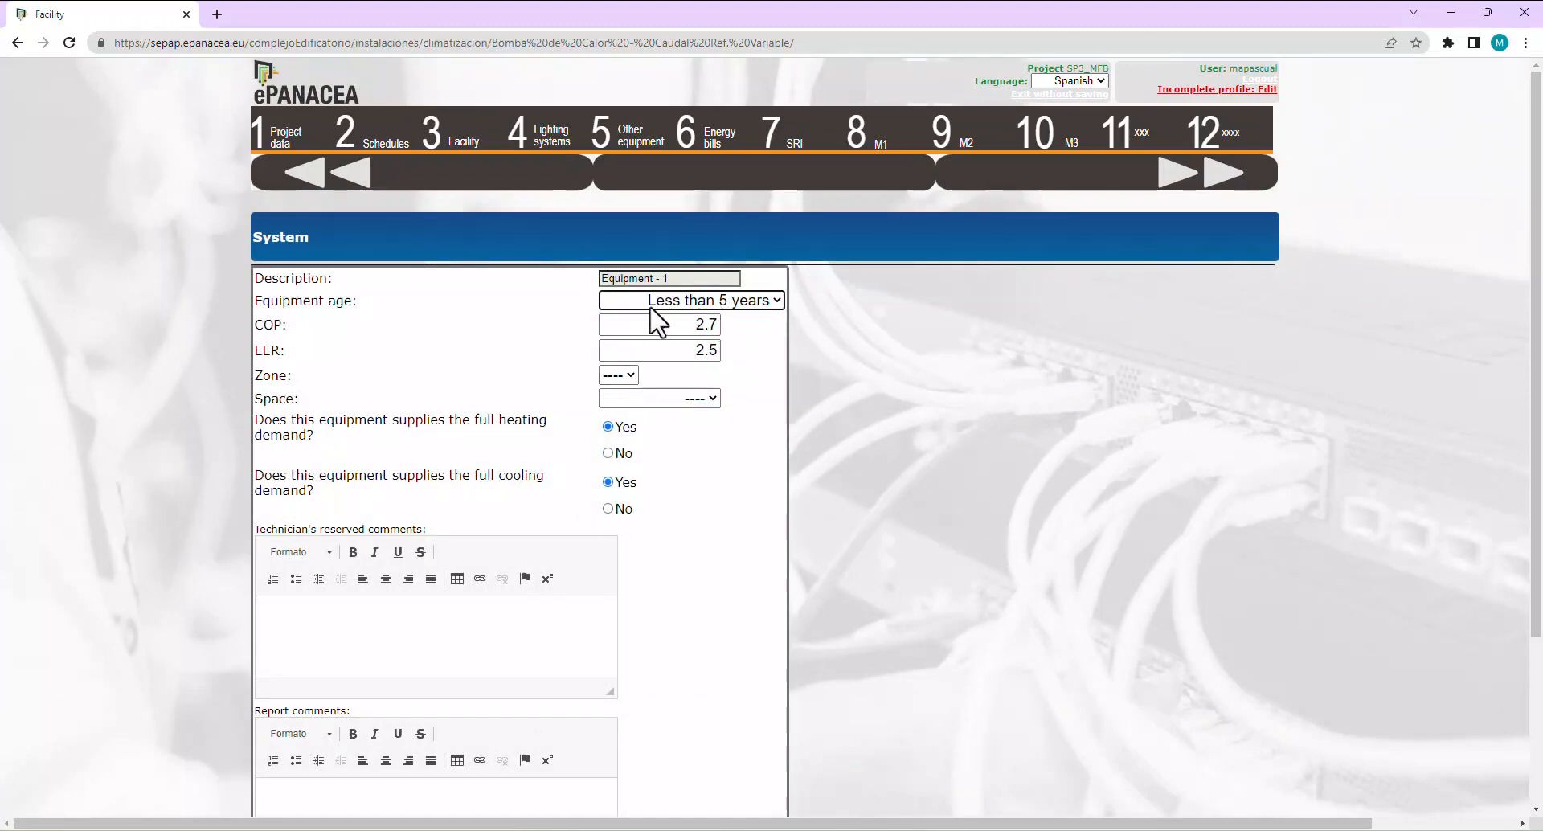
pyautogui.click(659, 304)
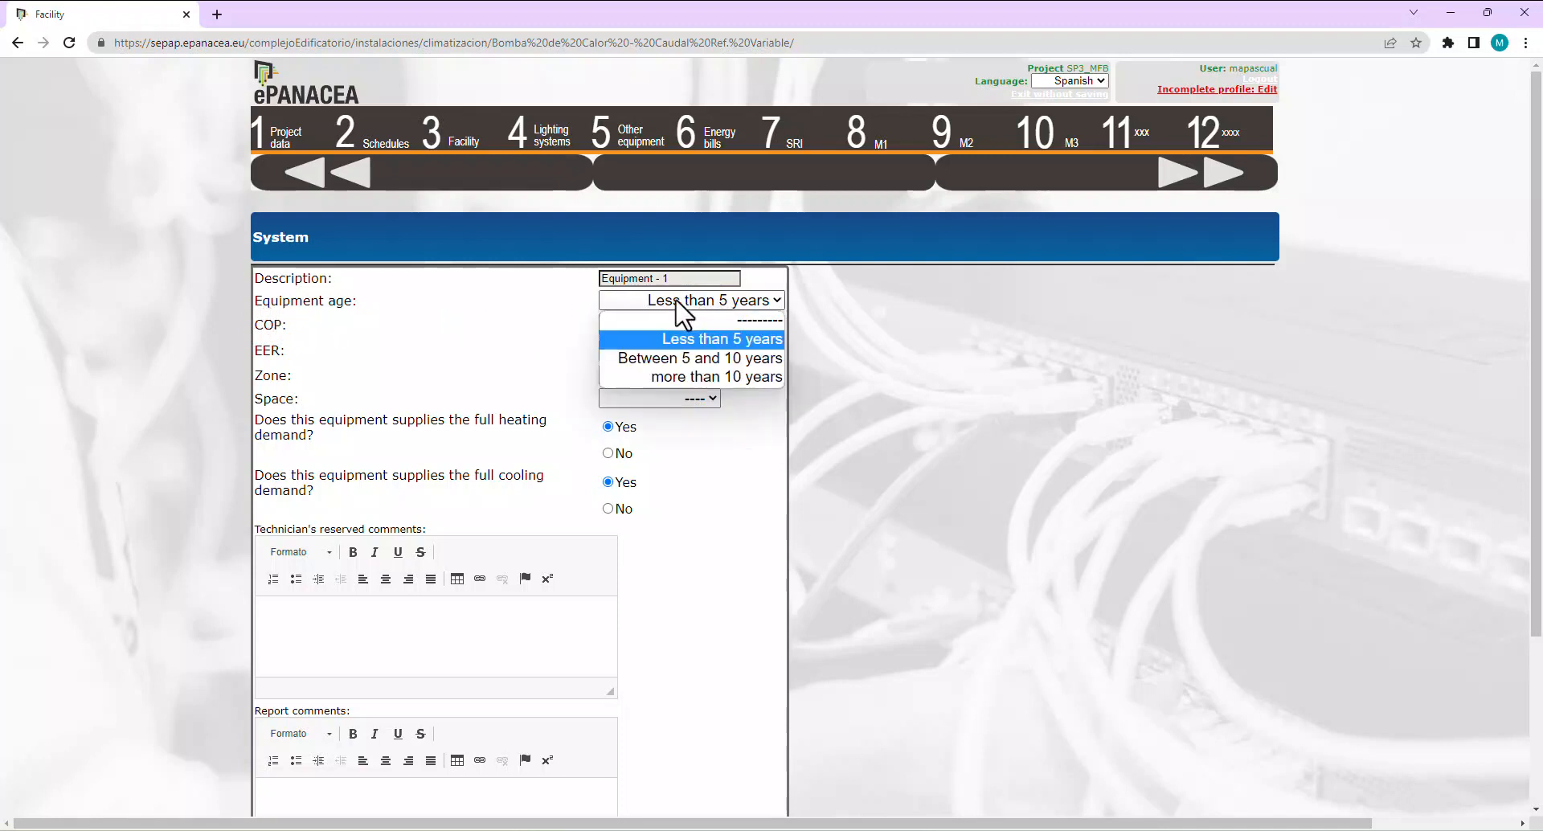
pyautogui.click(736, 303)
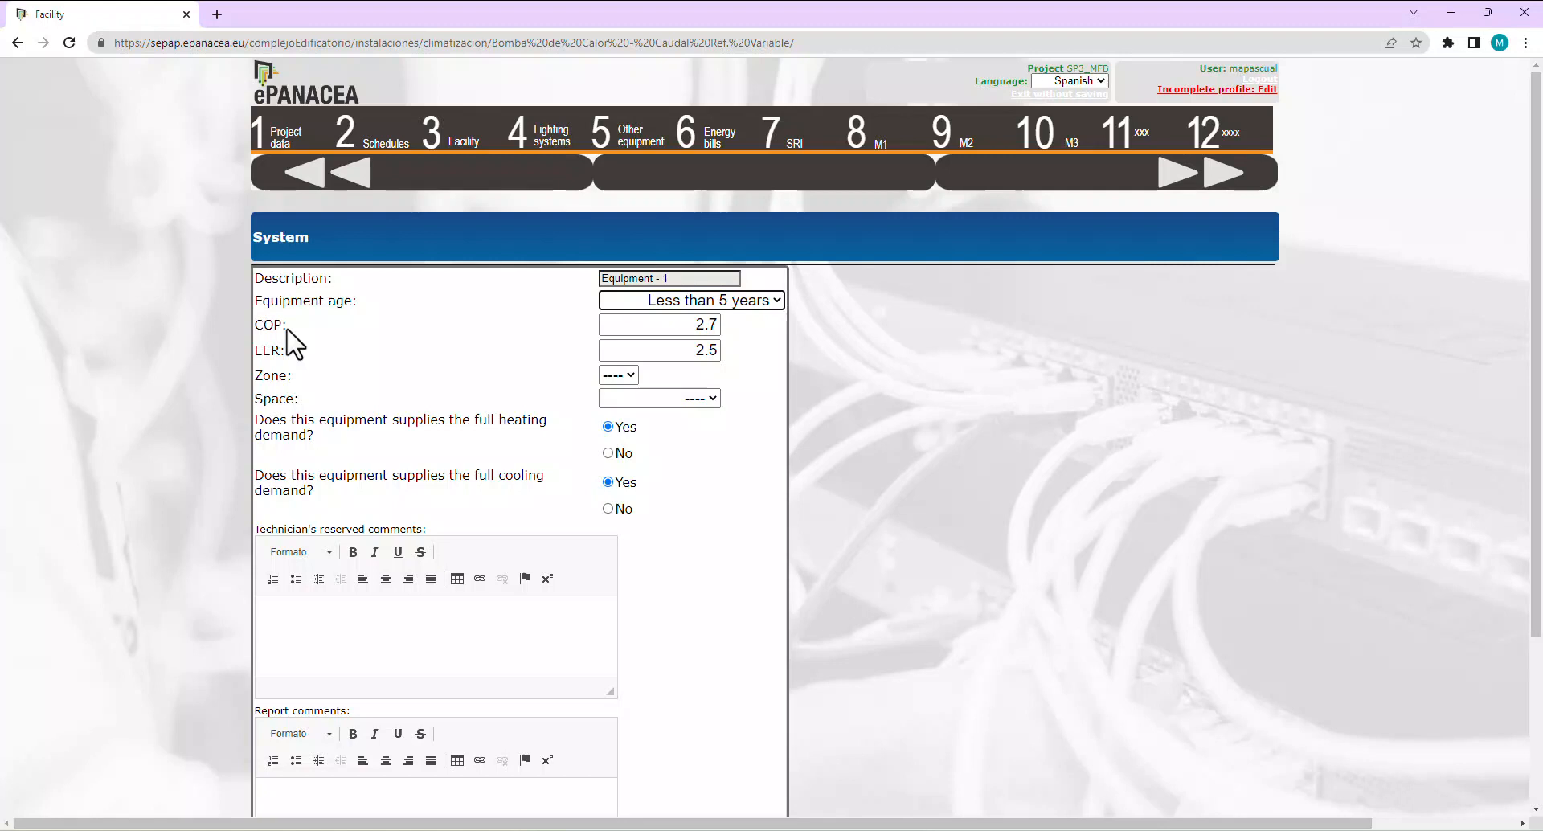
# Assign the VRF heat pump to the space F3_Bedroom1 and save it.
pyautogui.click(701, 398)
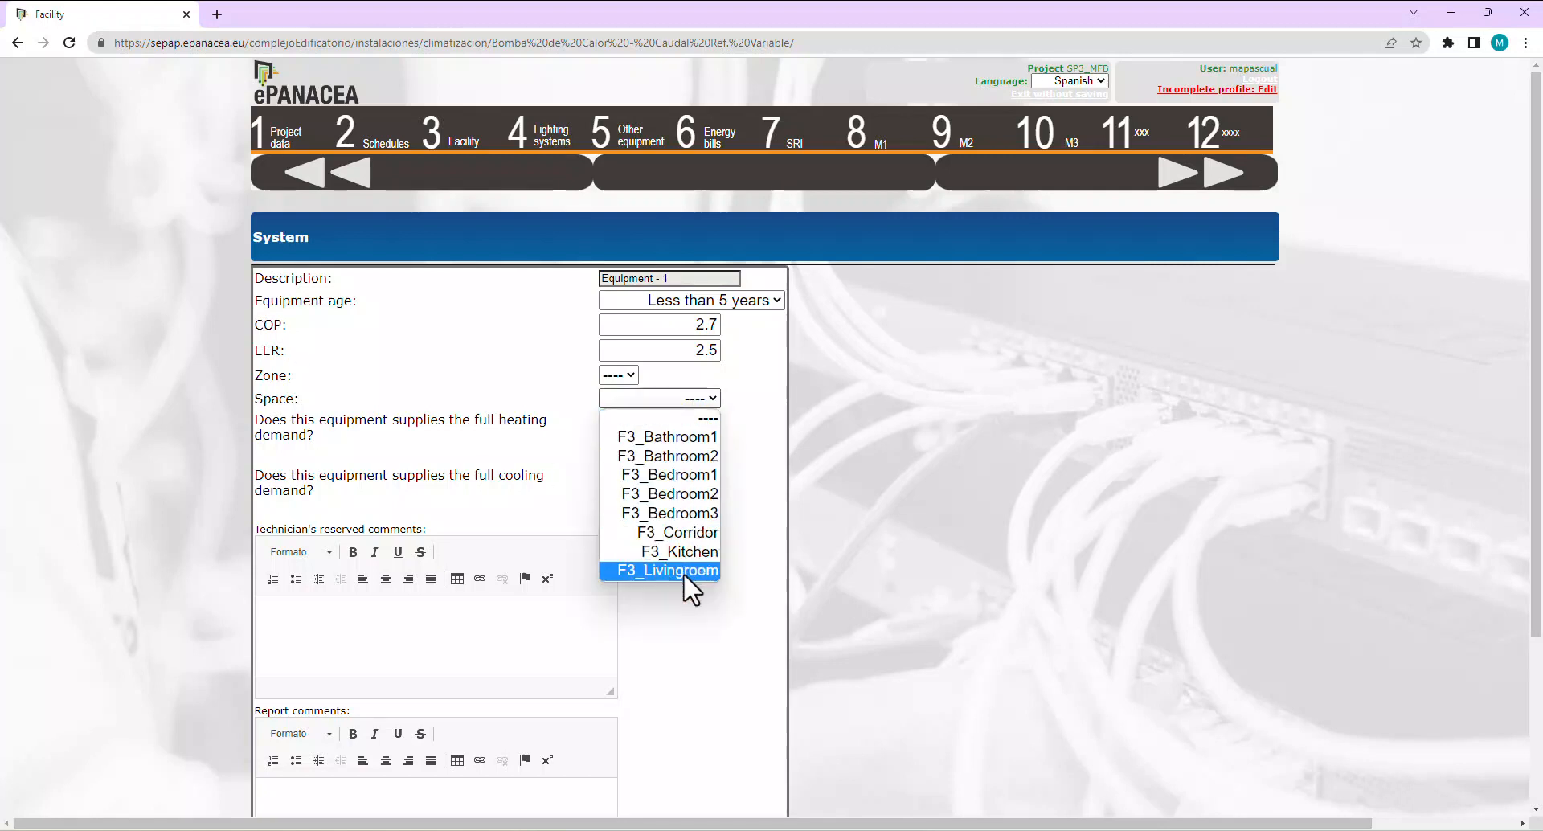
pyautogui.click(689, 478)
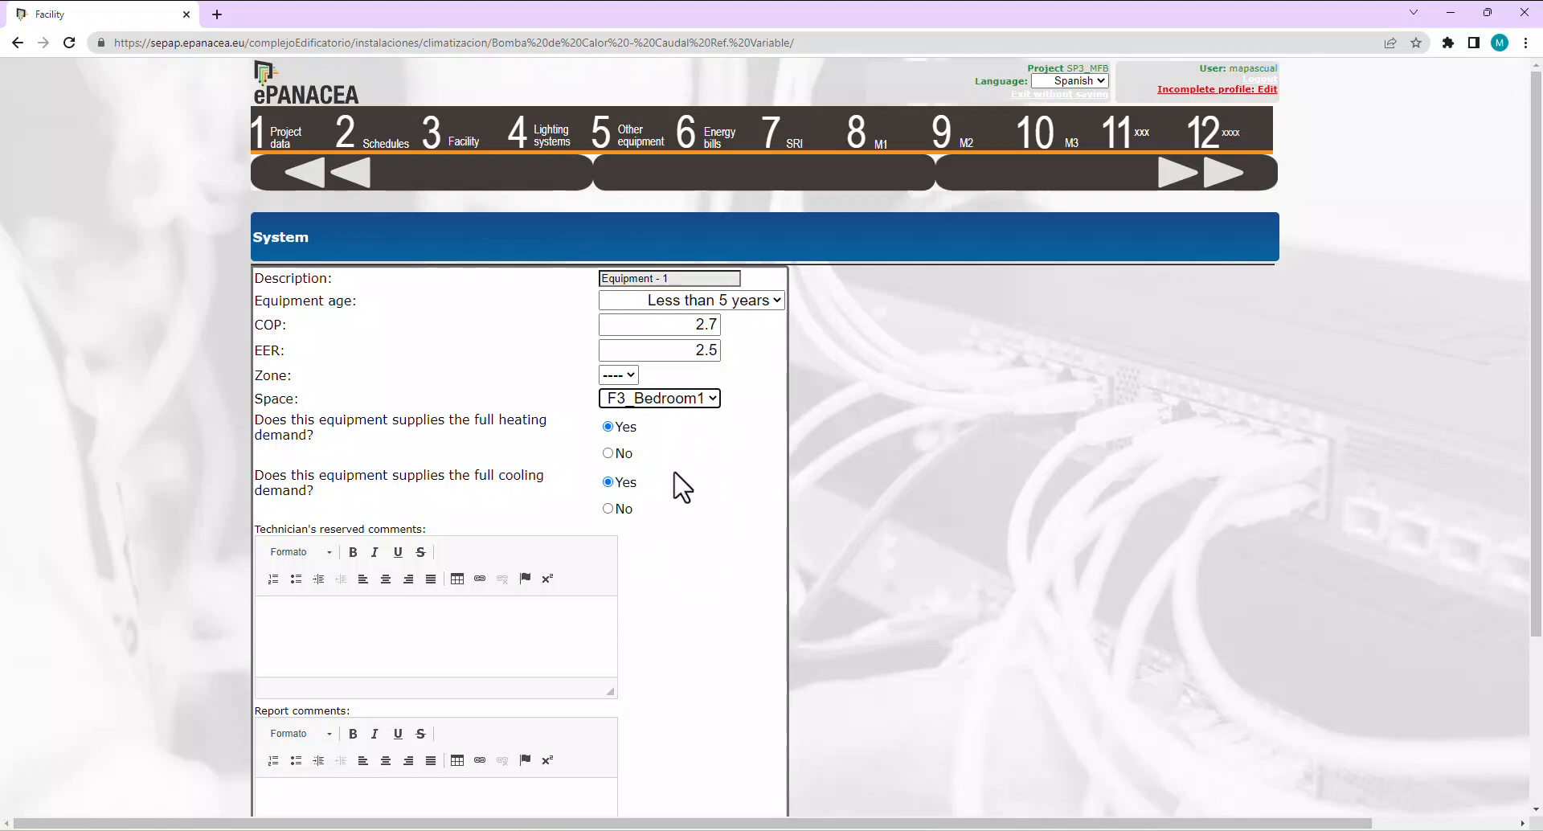
pyautogui.scroll(-3, 651, 442)
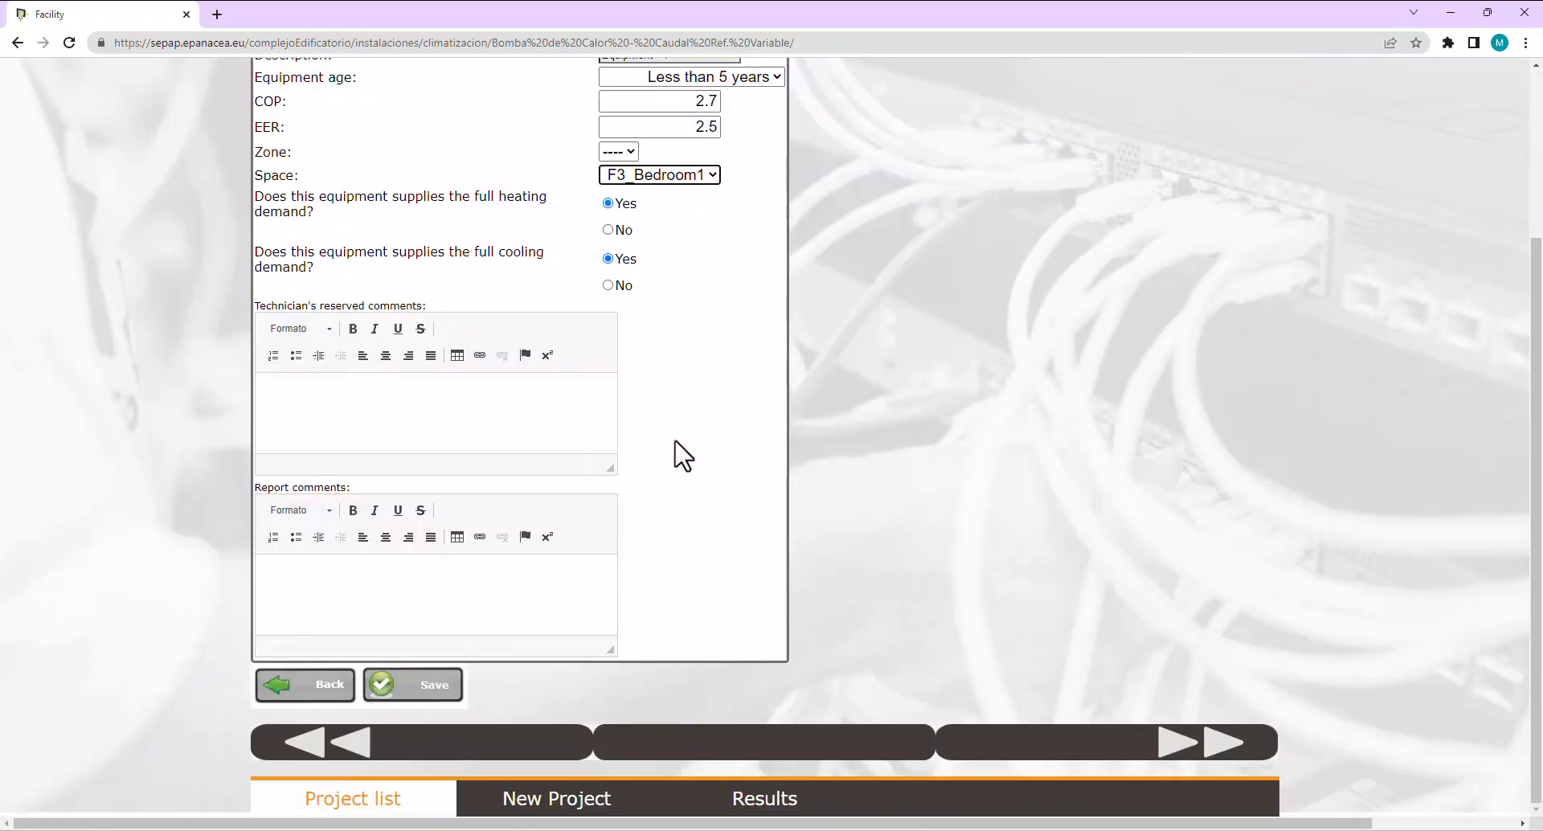
pyautogui.scroll(2, 683, 456)
pyautogui.scroll(-2, 689, 465)
pyautogui.click(435, 691)
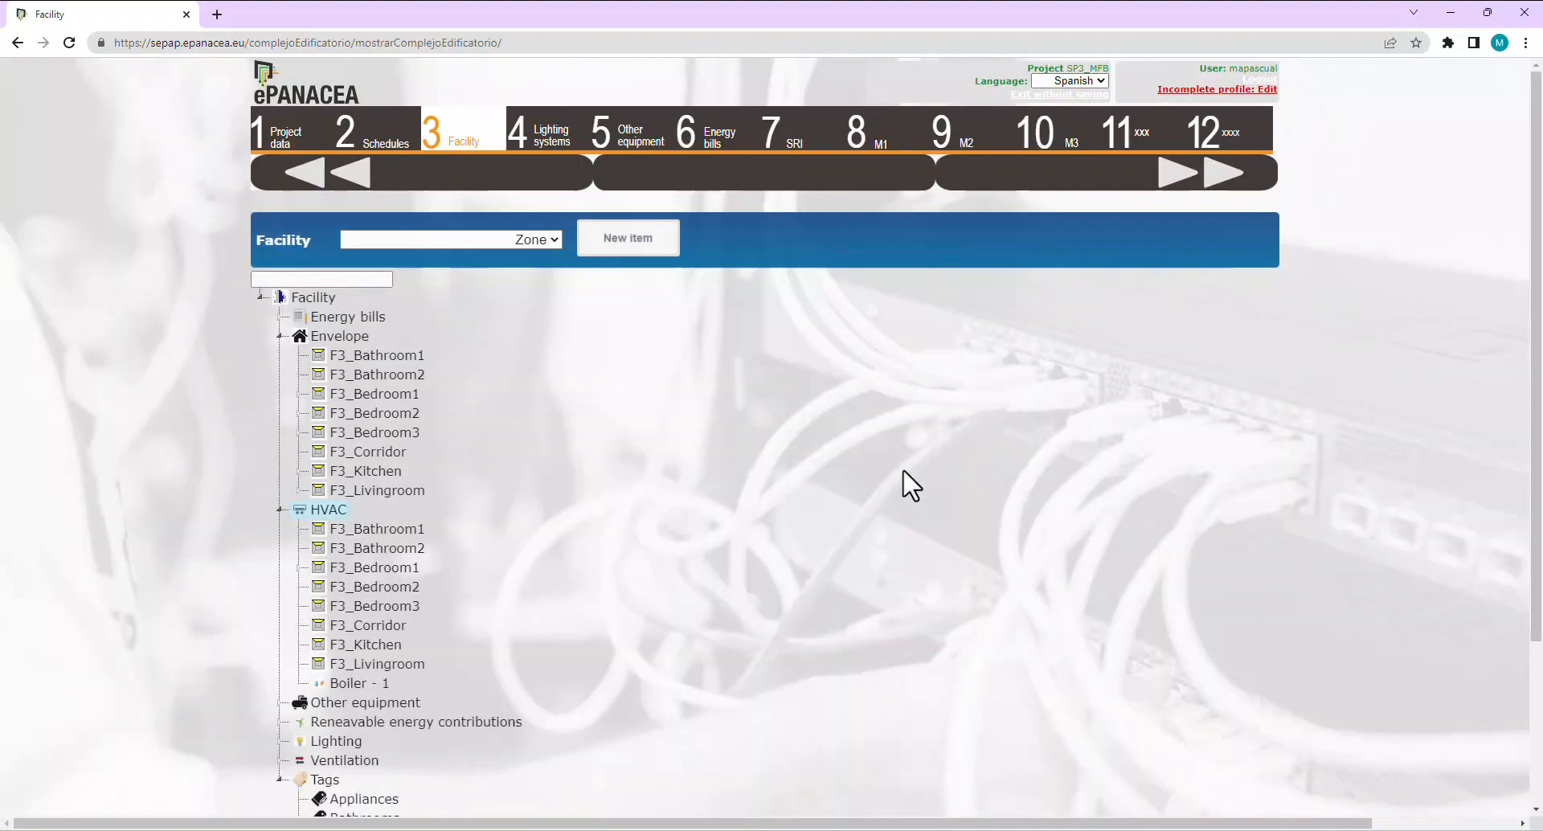
# Expand F3_Bedroom1 under HVAC and examine the data of Equipment - 1, including its heating and cooling demand rates.
pyautogui.click(302, 569)
pyautogui.click(406, 587)
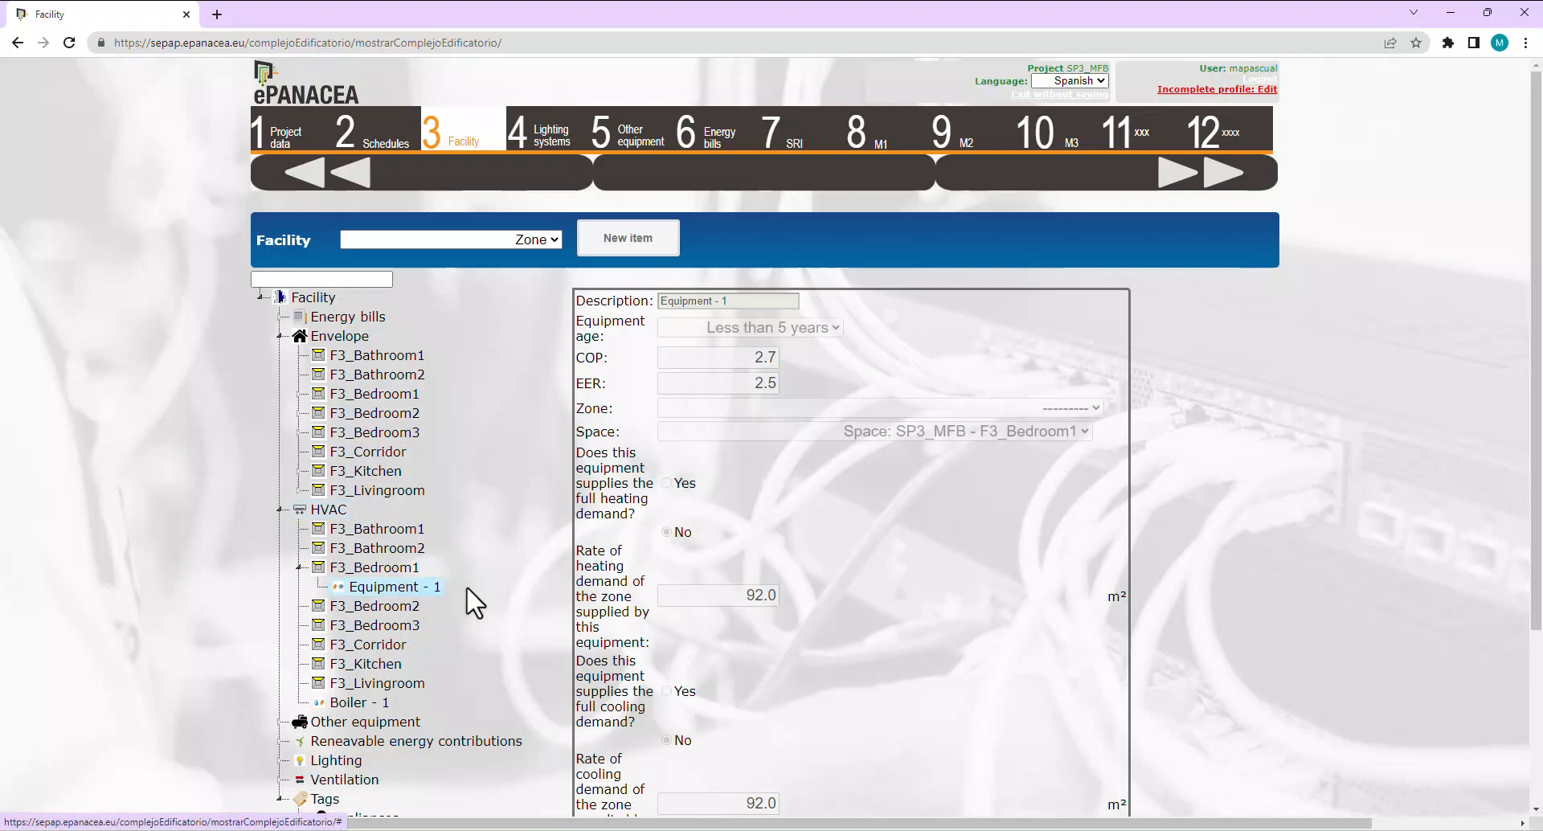
pyautogui.scroll(-2, 893, 600)
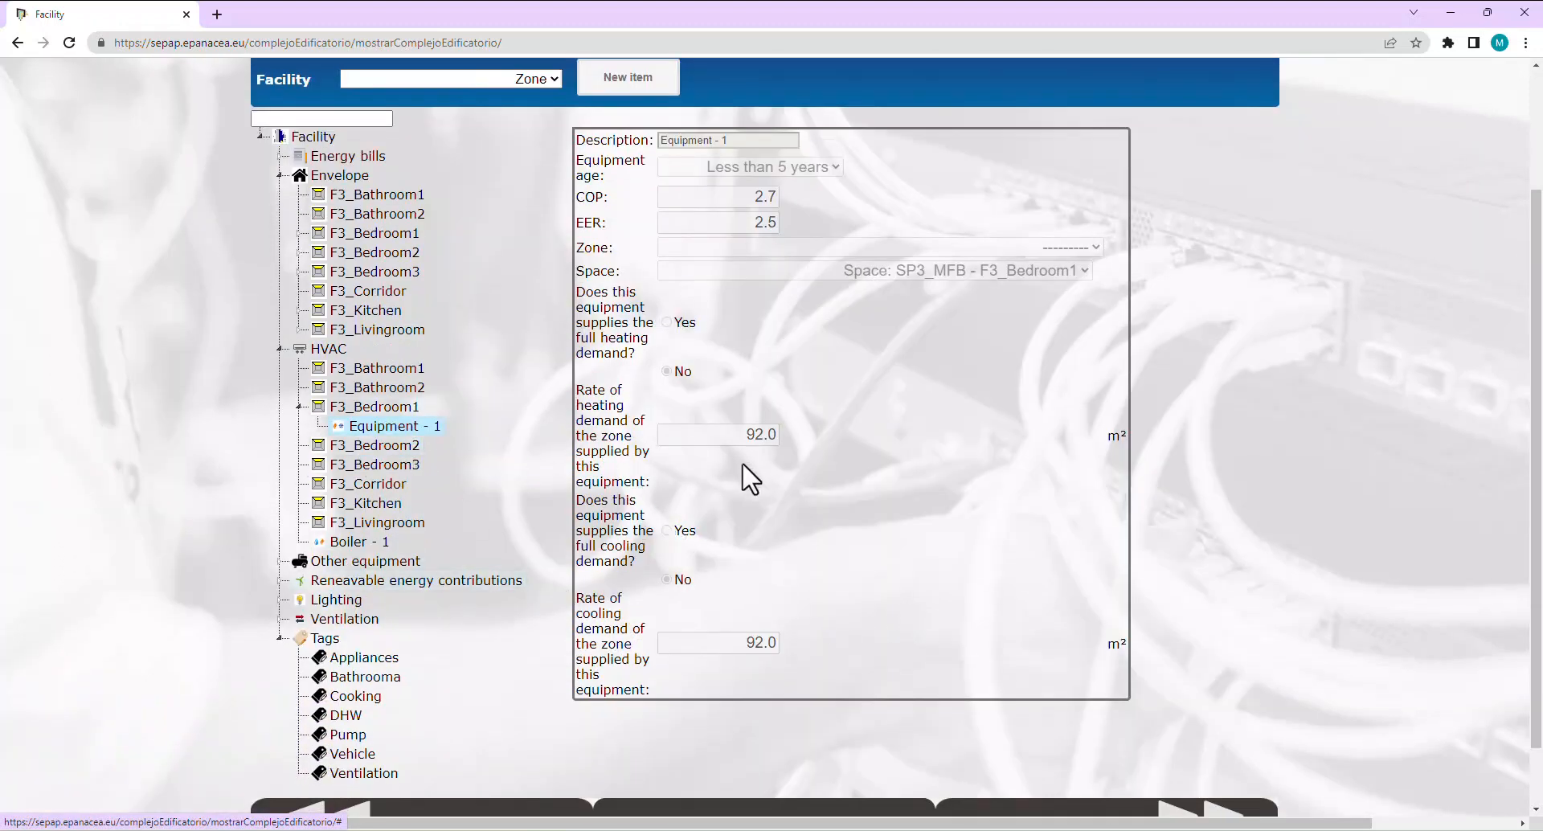
pyautogui.scroll(2, 803, 490)
pyautogui.scroll(-3, 559, 530)
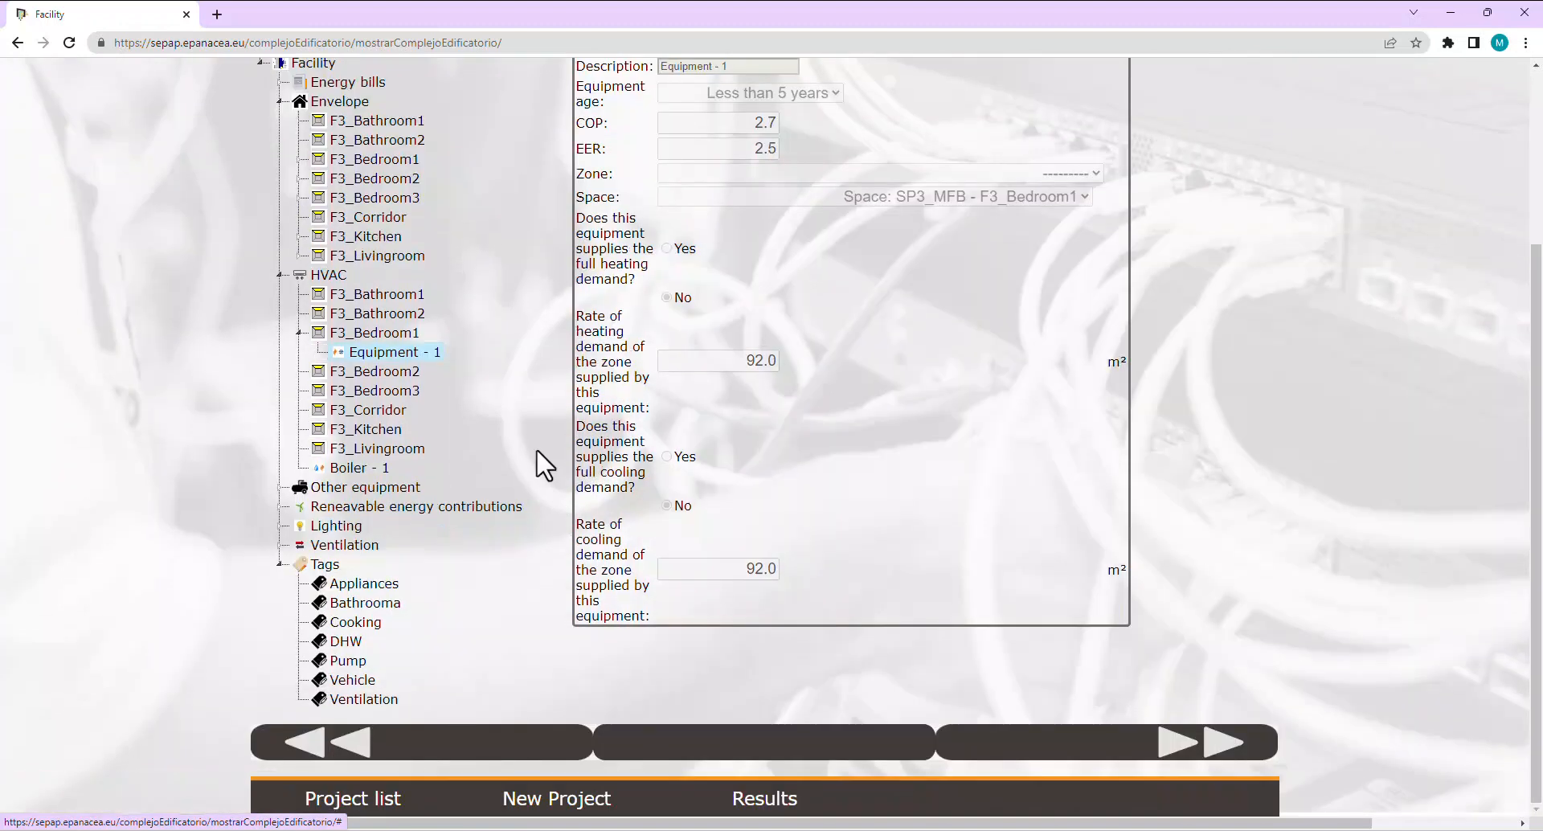
# Delete Equipment - 1 from F3_Bedroom1 under HVAC and accept the removal.
pyautogui.rightClick(388, 353)
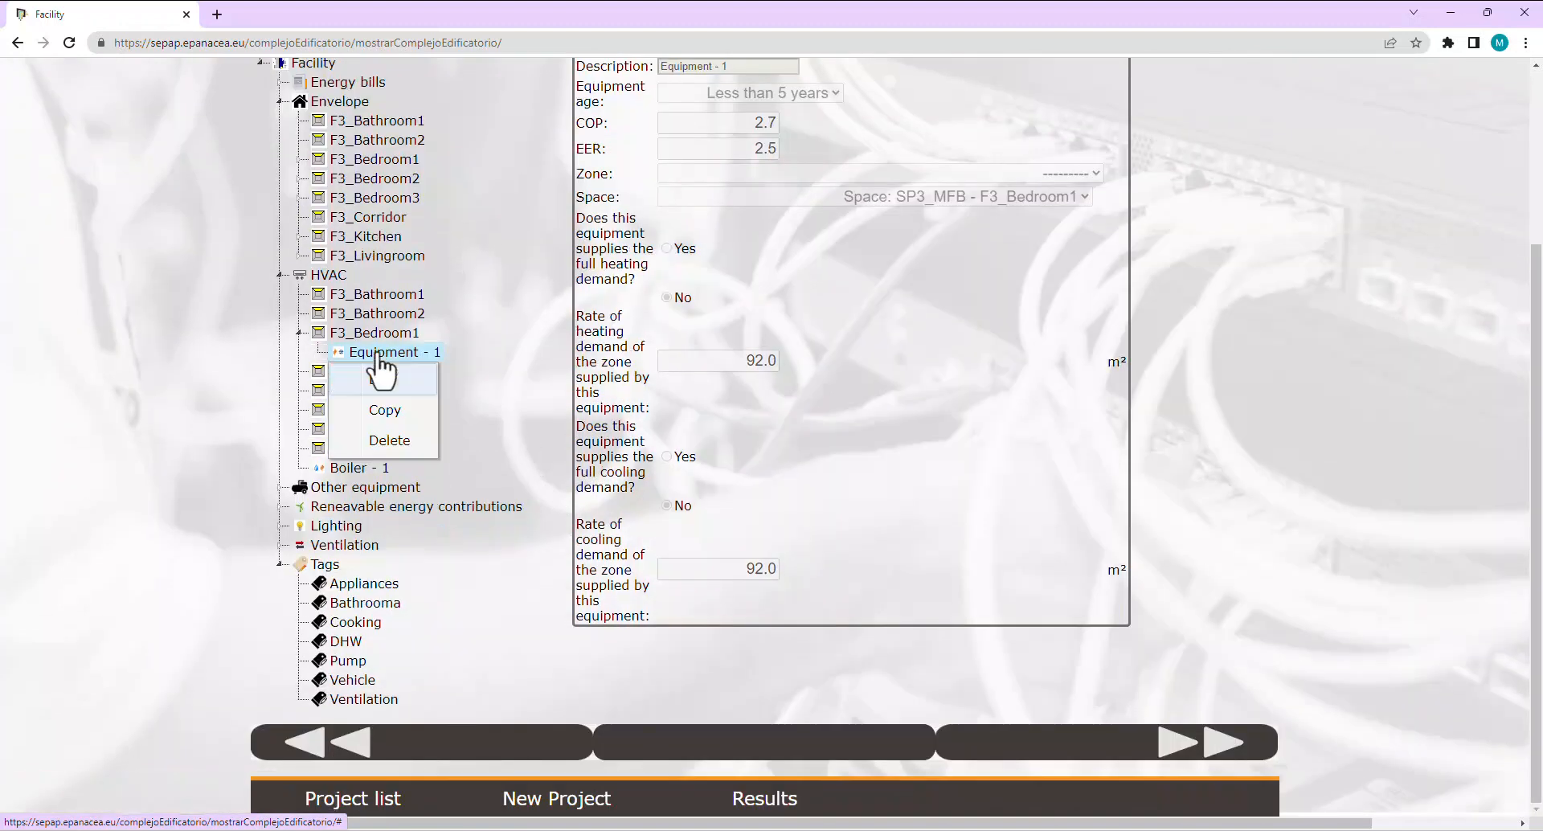
pyautogui.click(385, 449)
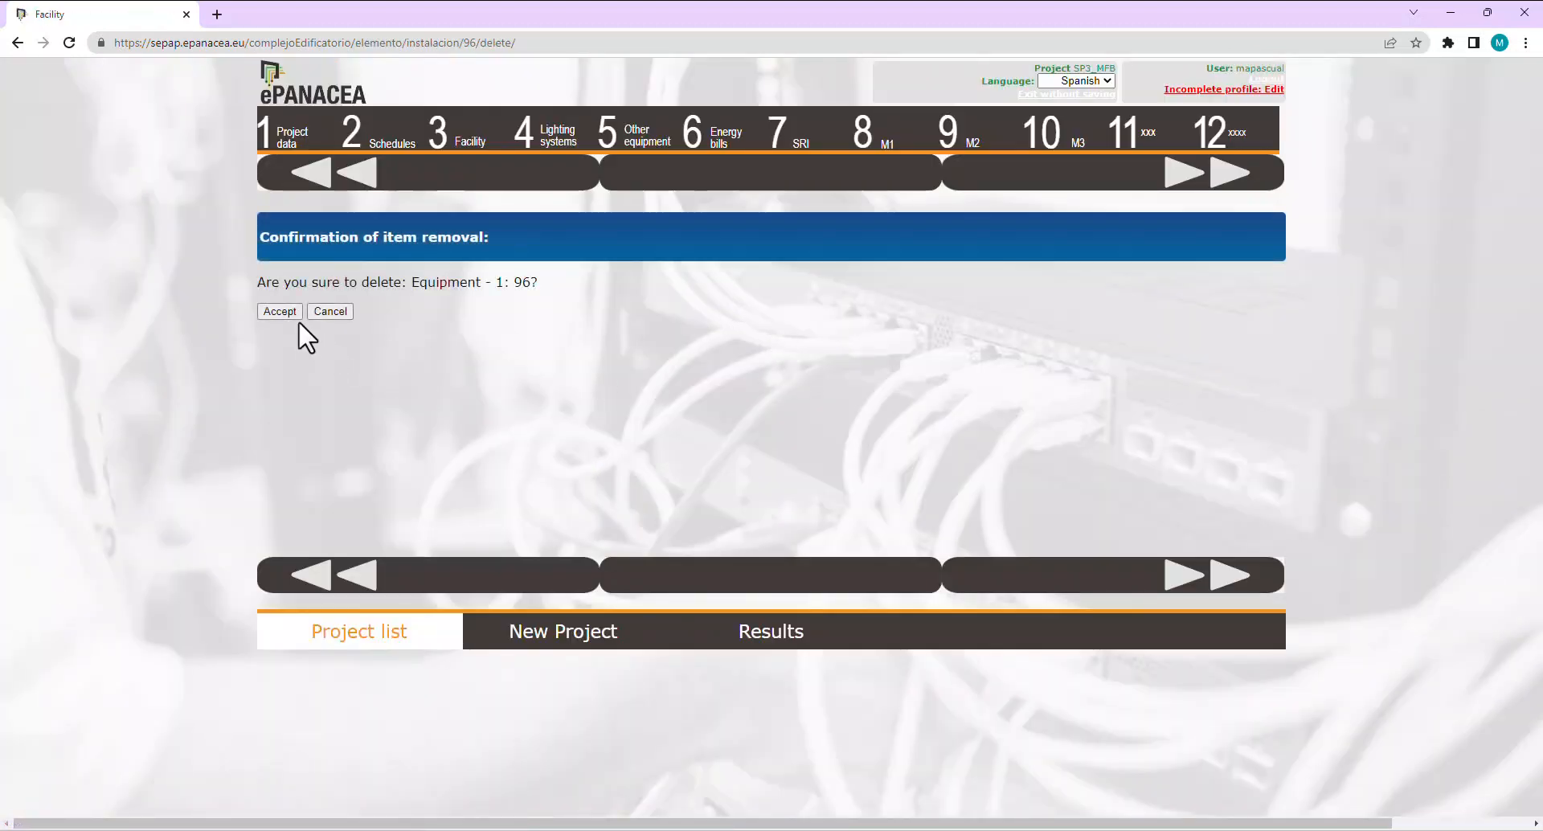
pyautogui.click(279, 311)
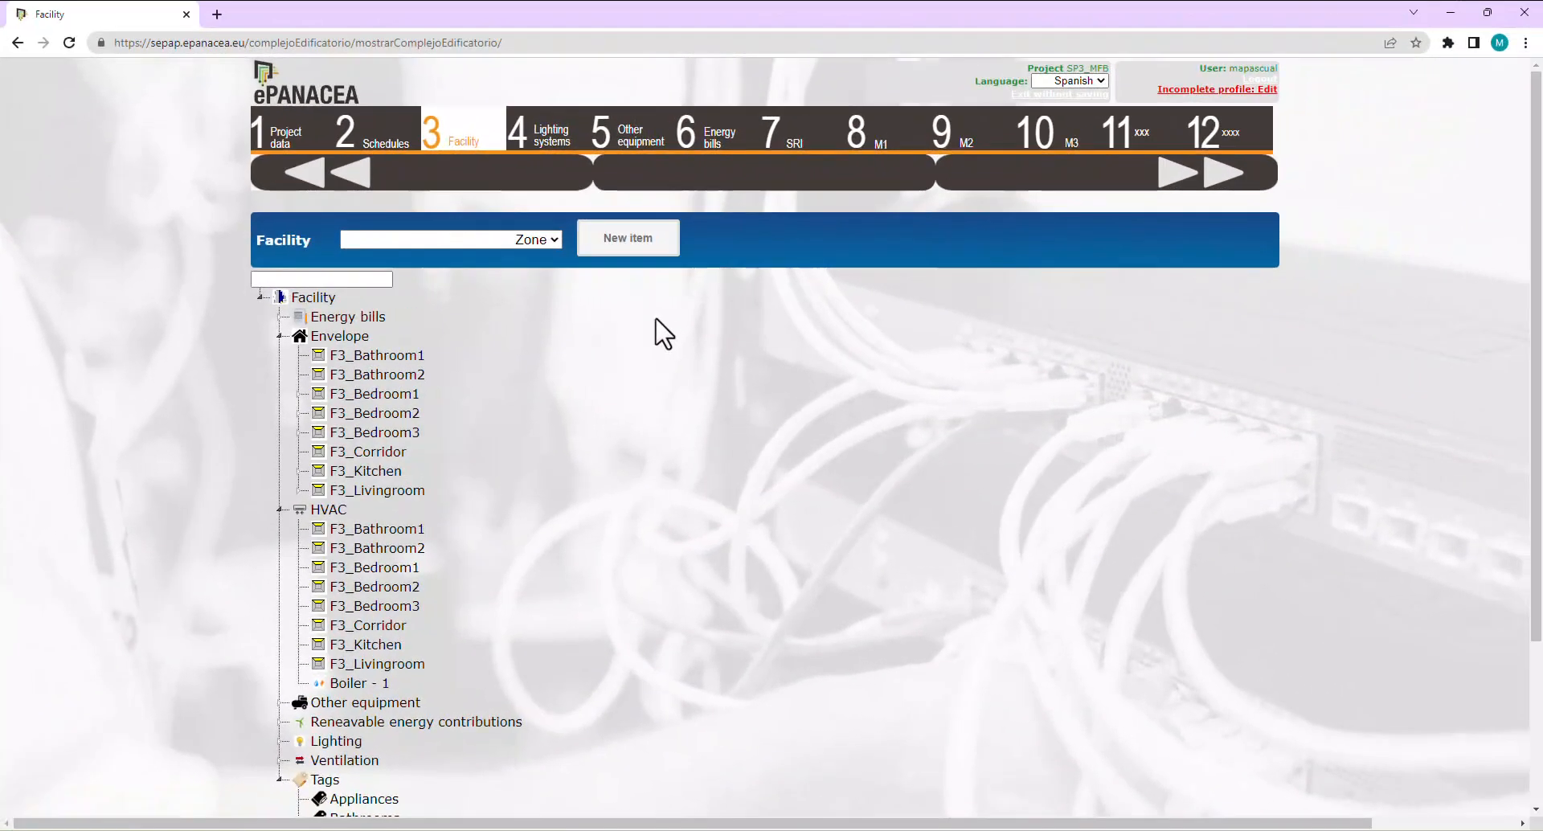
# Examine the Lighting - 1 entry in the lighting systems, including its schedule, power and technology, and save it as it is.
pyautogui.click(543, 133)
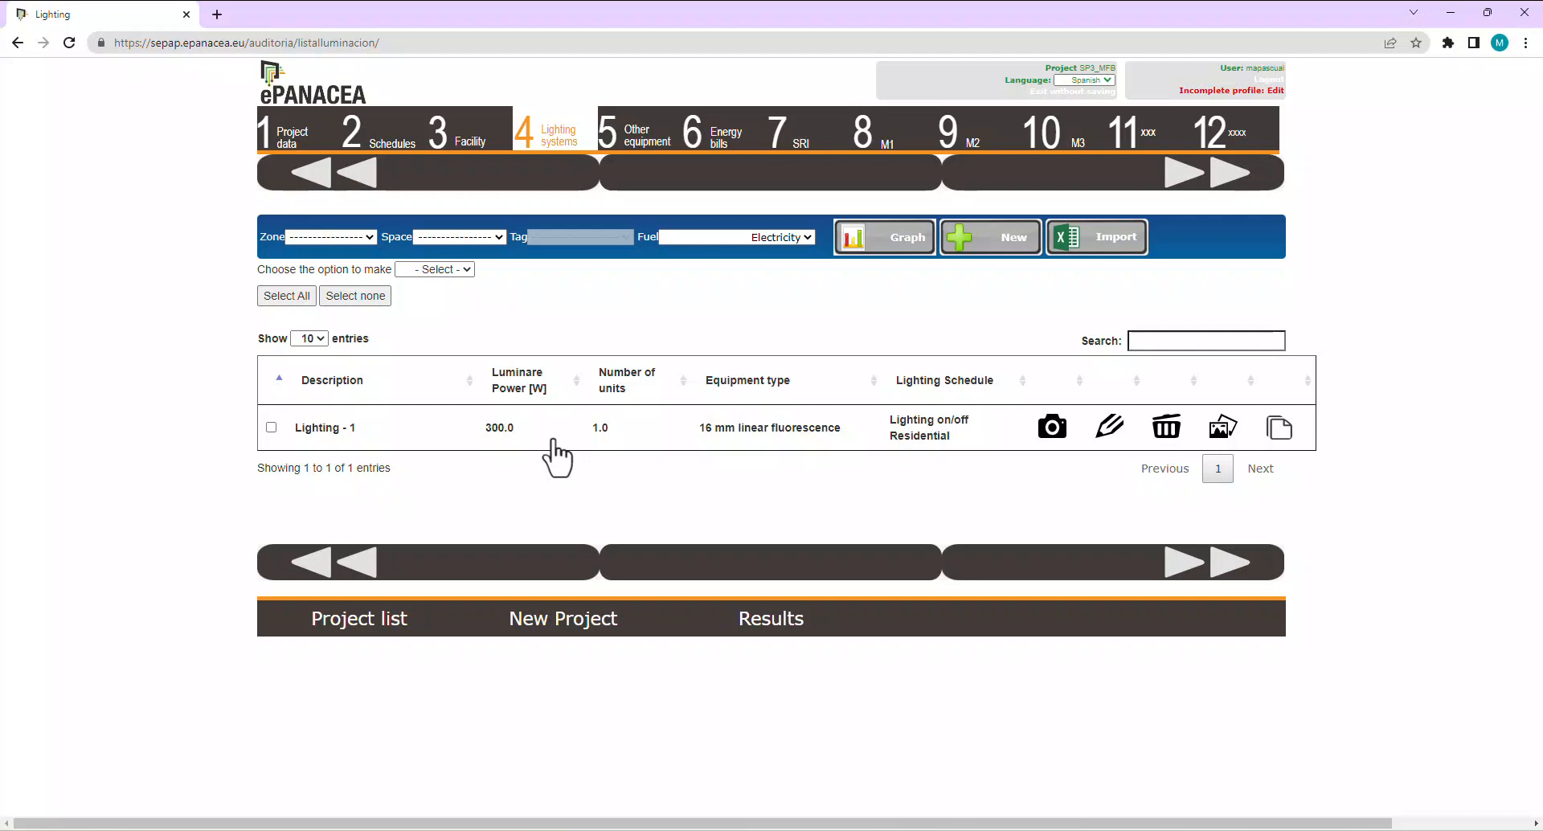
pyautogui.click(1114, 430)
pyautogui.moveTo(328, 132); pyautogui.dragTo(593, 109)
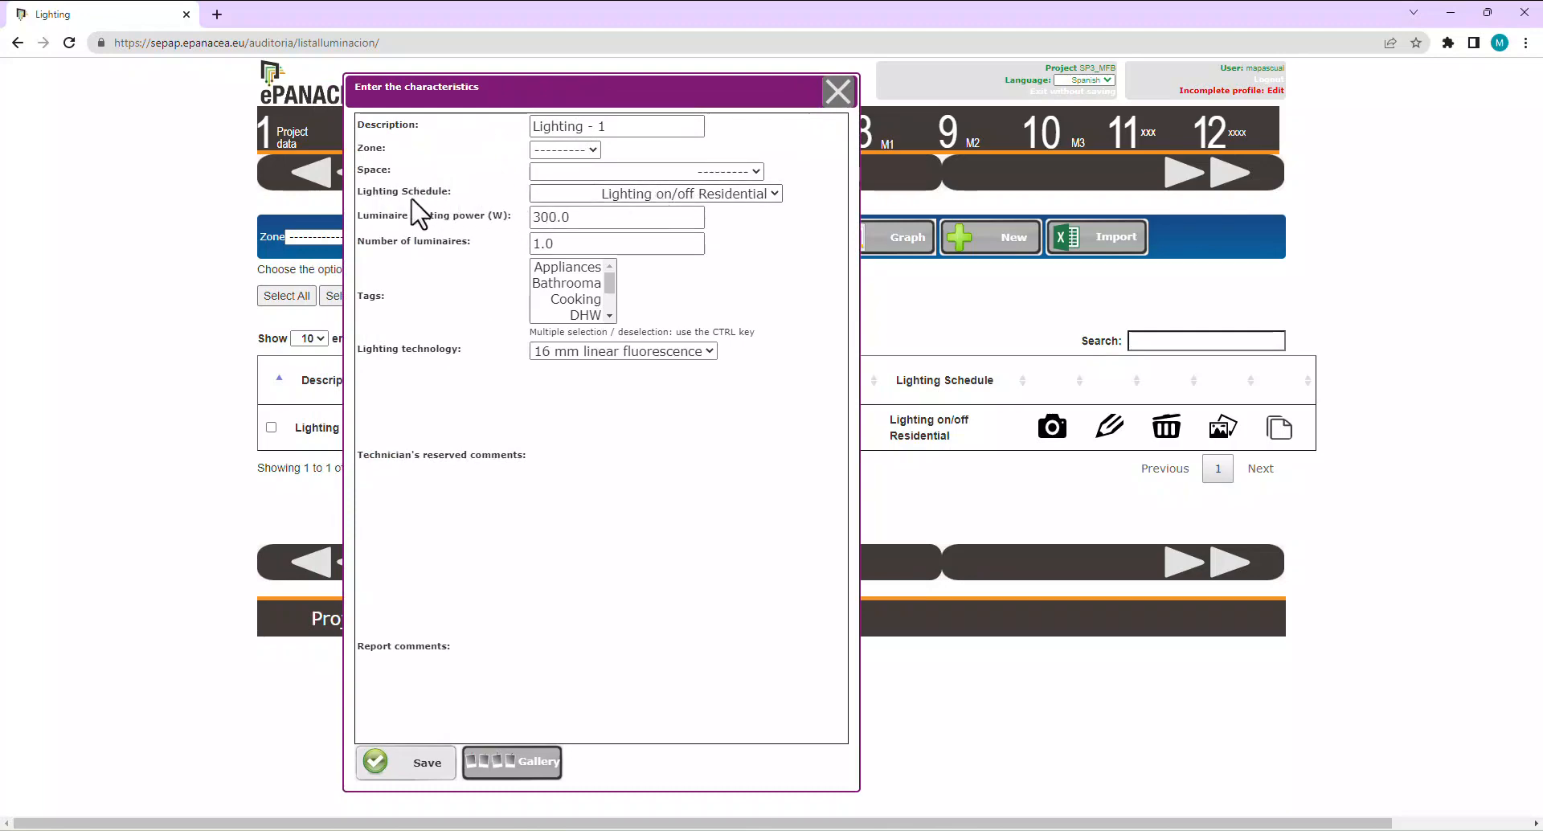
pyautogui.click(776, 195)
pyautogui.click(776, 195)
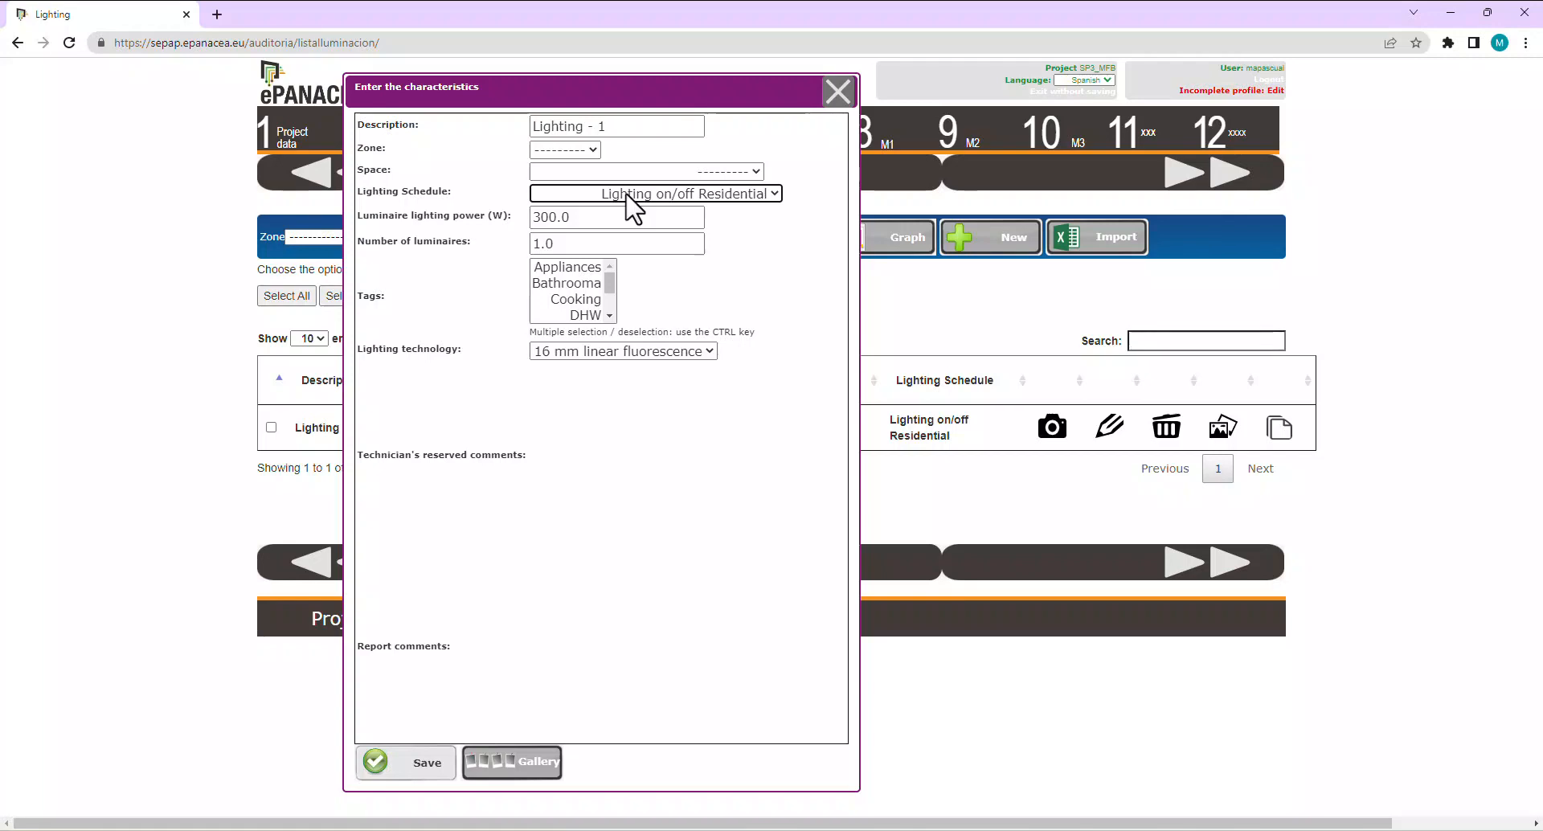
pyautogui.click(588, 217)
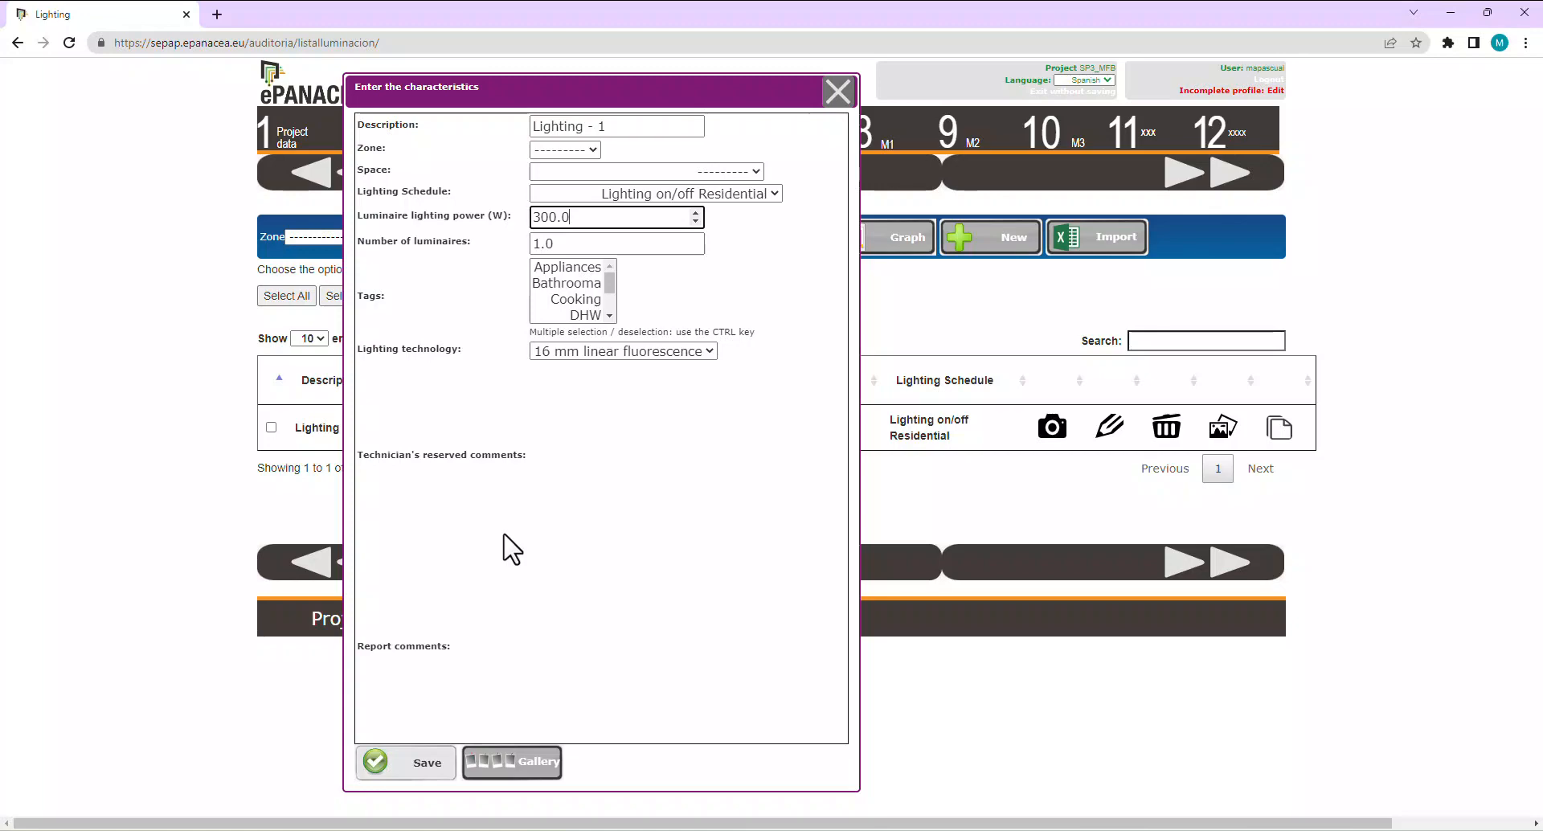
pyautogui.click(407, 764)
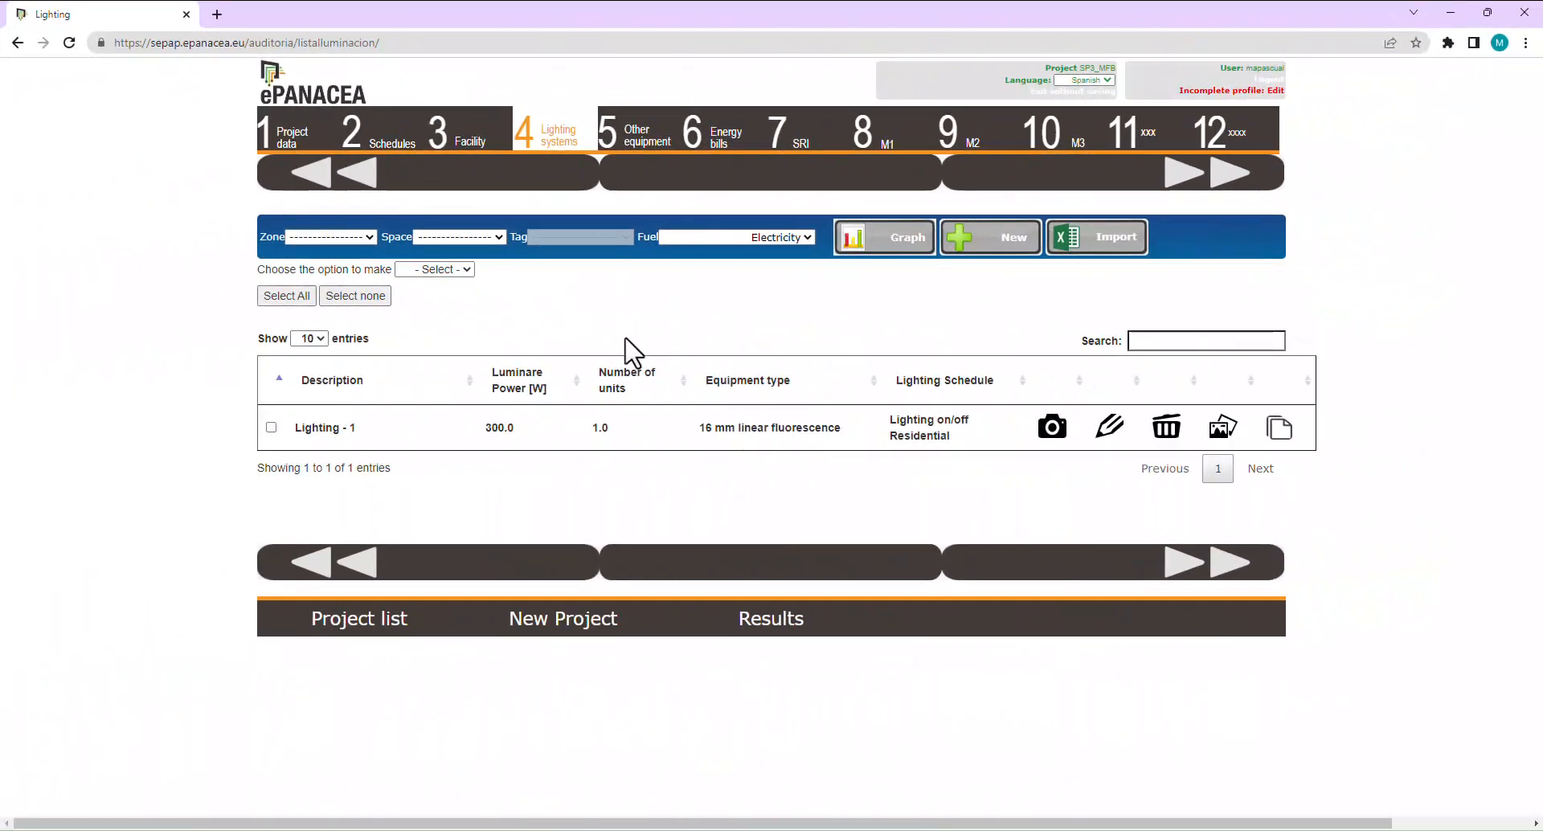
# Open the Appliances entry of the other equipment for editing and review its equipment name and power.
pyautogui.click(624, 143)
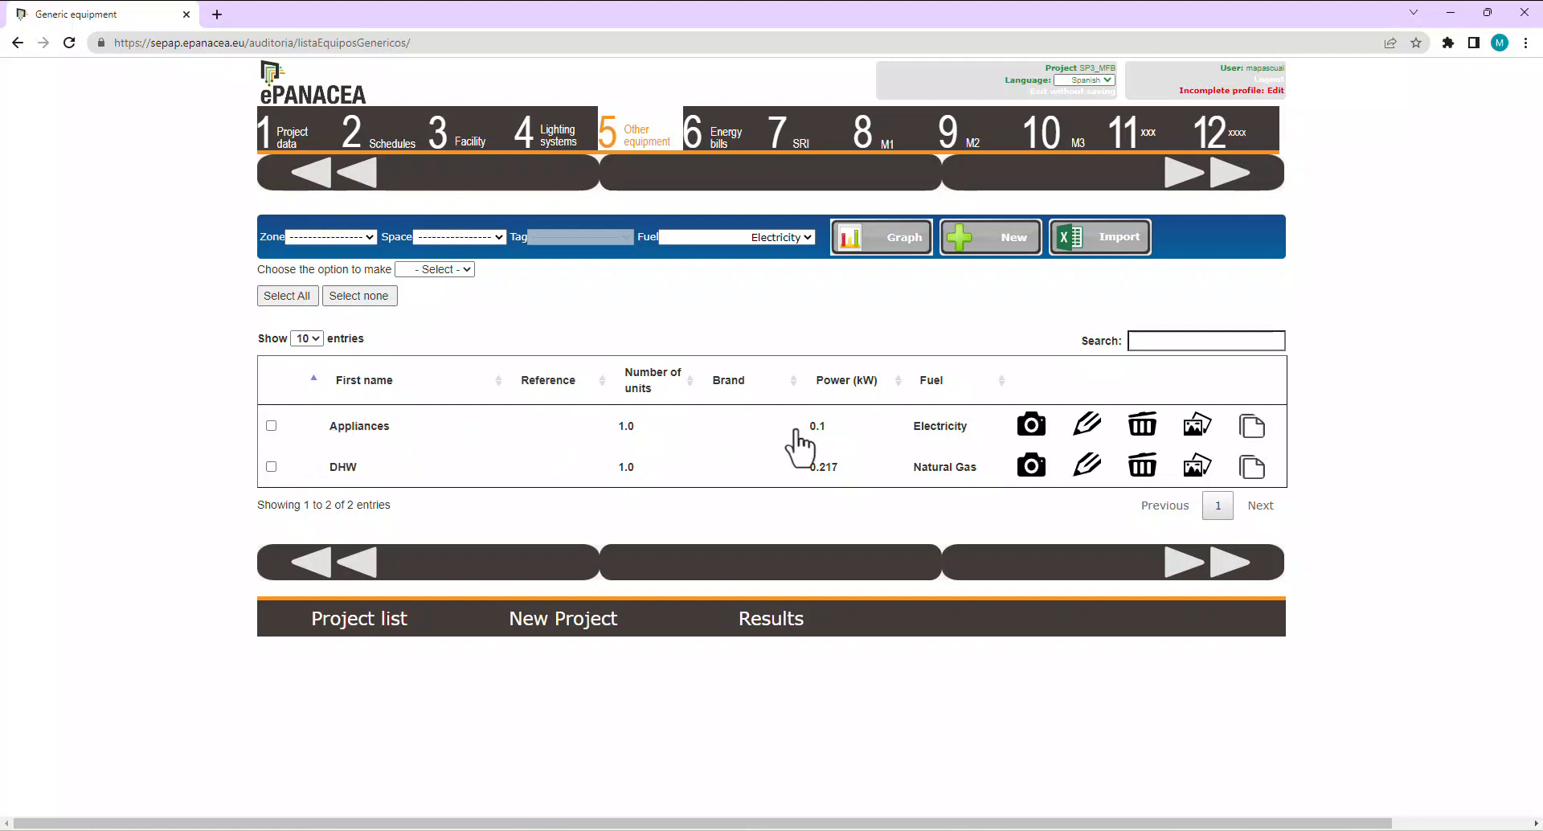
pyautogui.click(1092, 424)
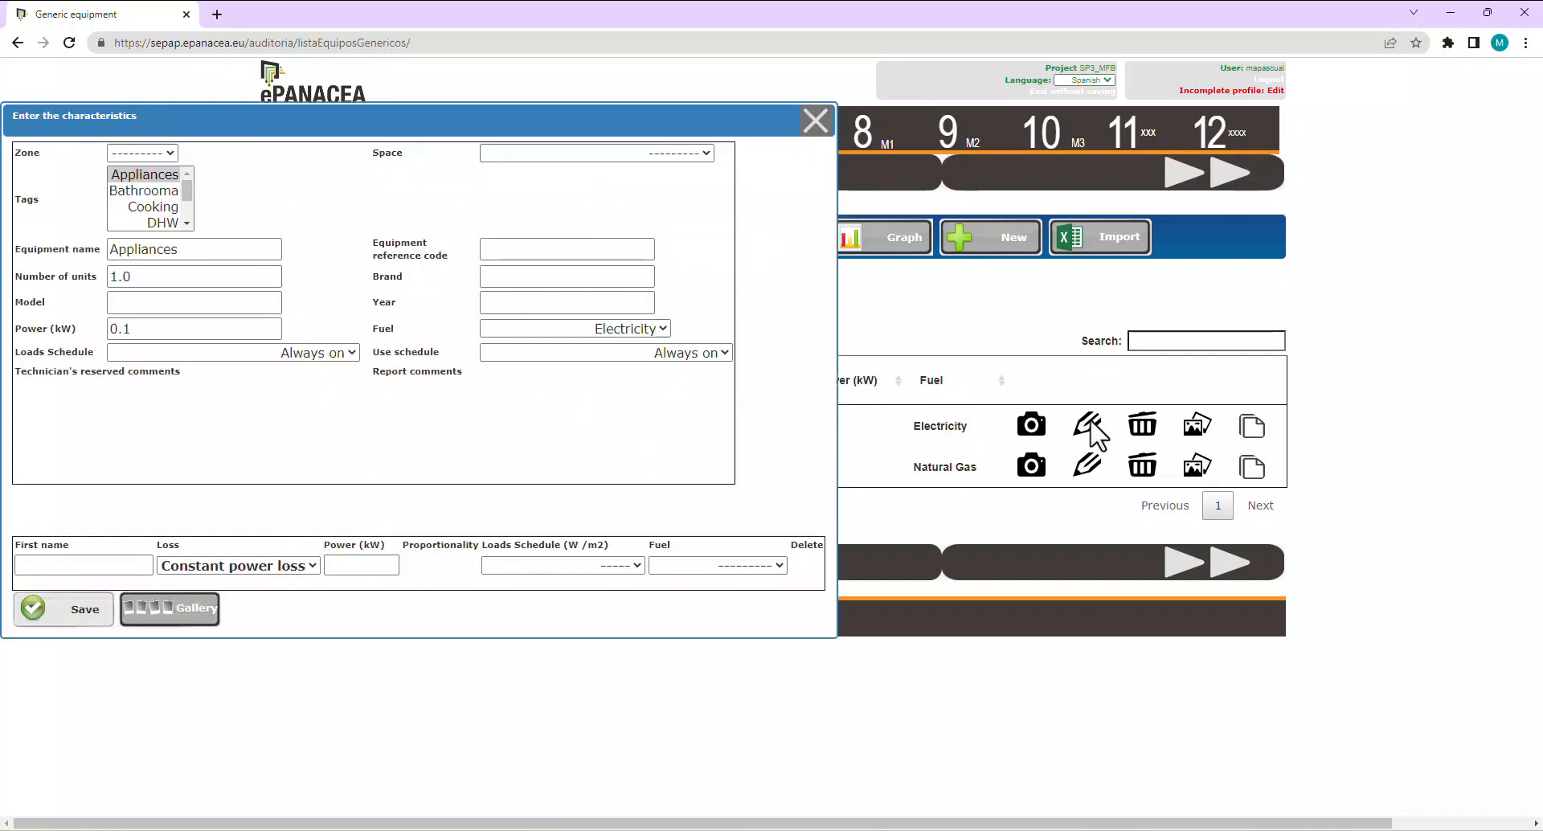
pyautogui.moveTo(629, 119); pyautogui.dragTo(935, 119)
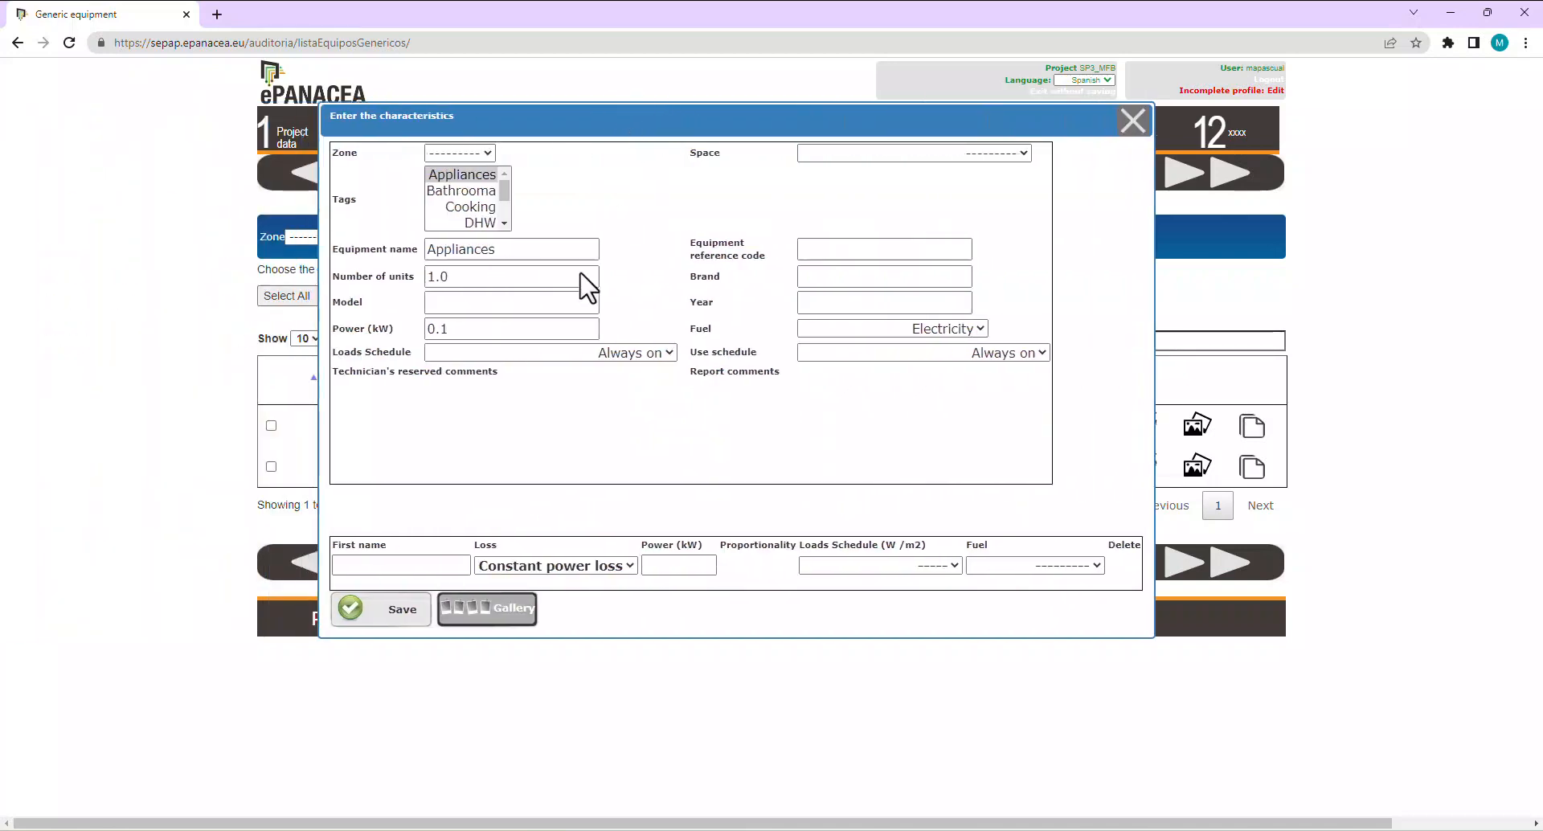
pyautogui.doubleClick(439, 247)
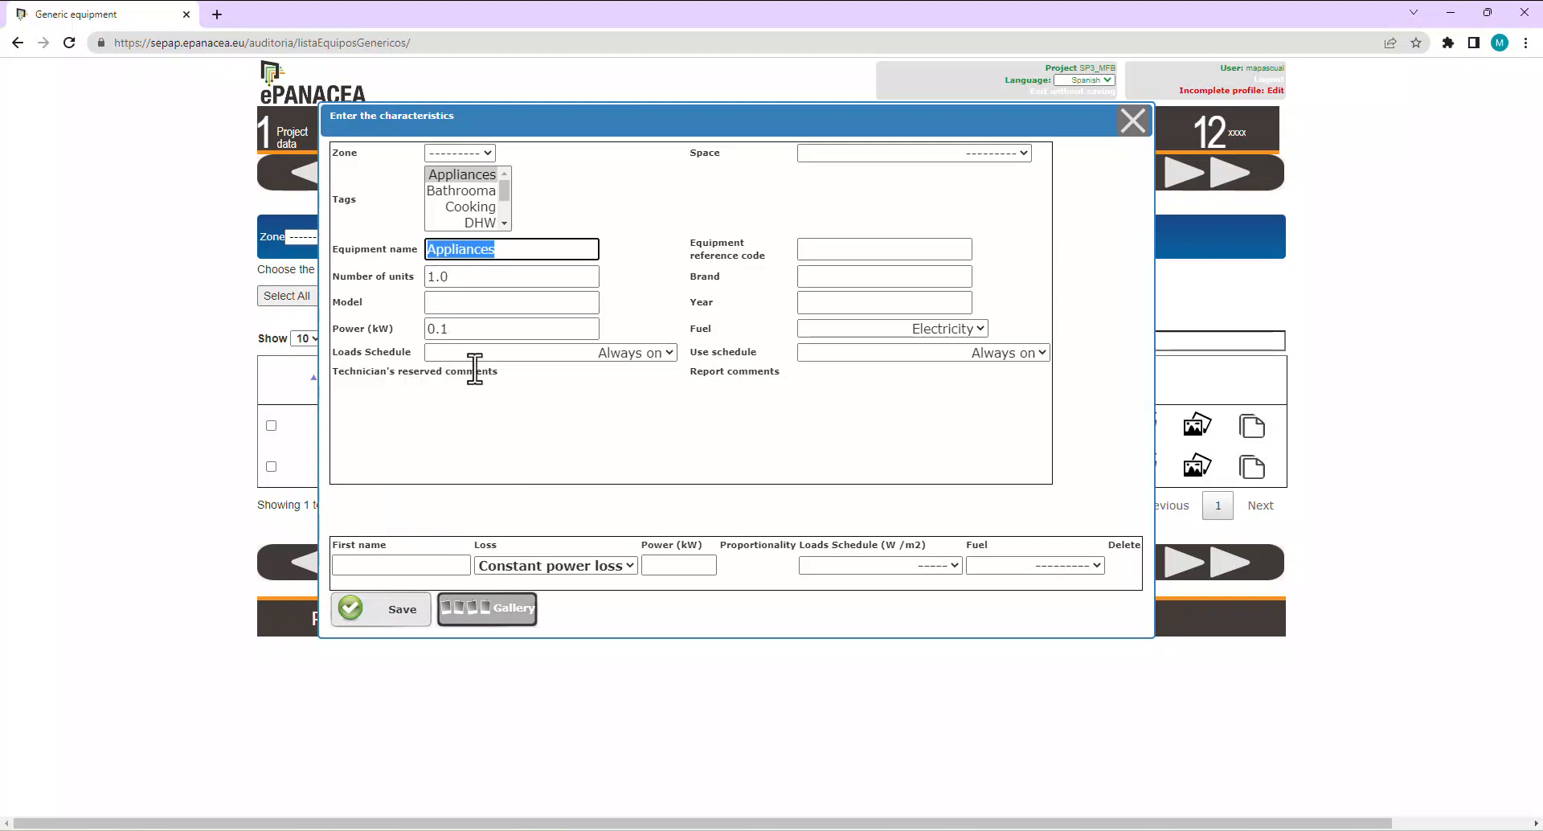
pyautogui.click(464, 329)
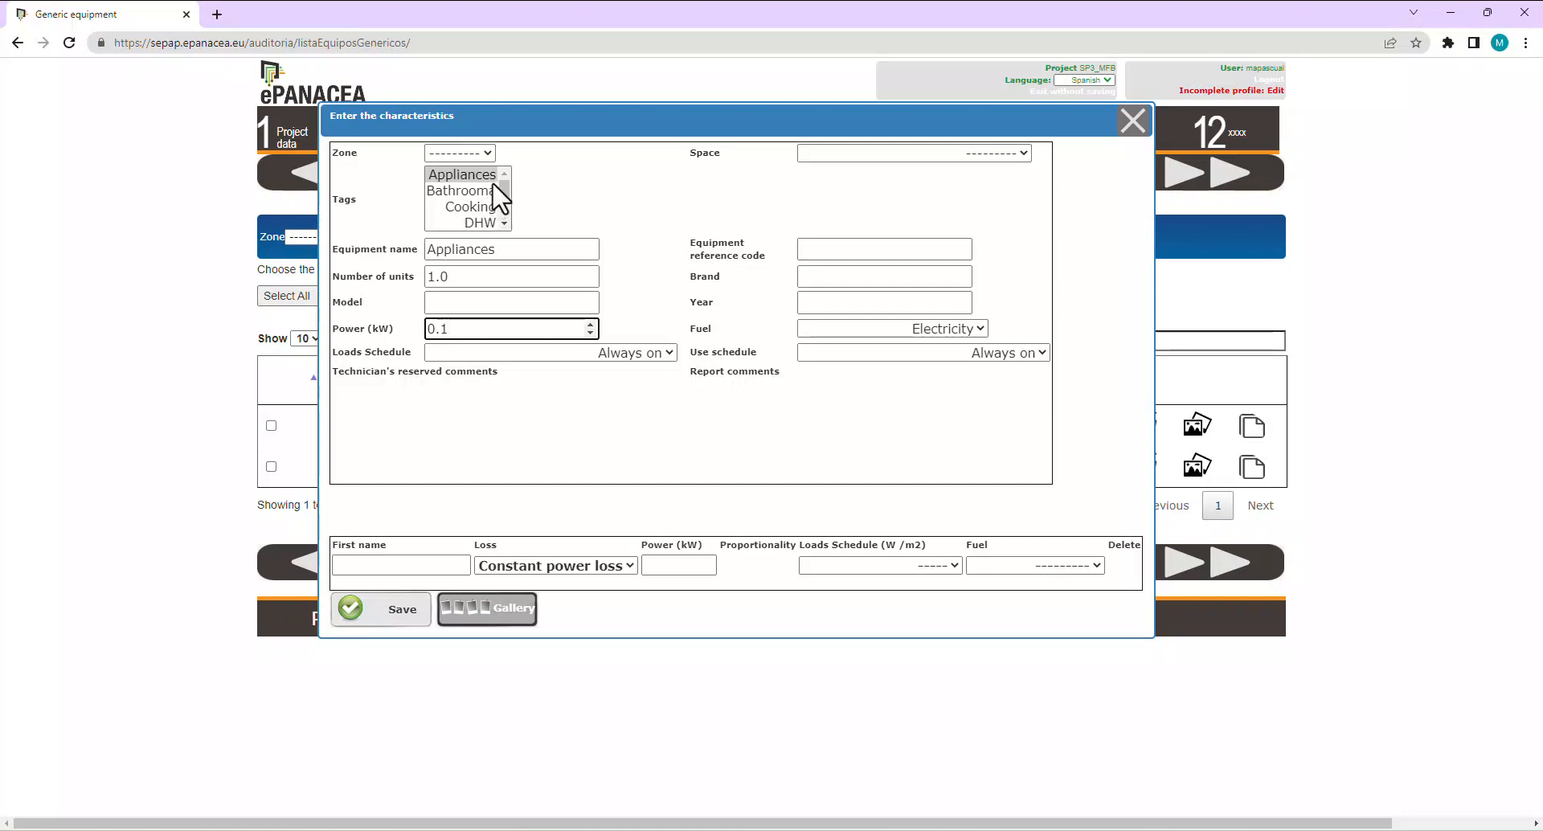
# Look through the tags and fuel options available for the Appliances equipment and close its form without saving.
pyautogui.moveTo(506, 200); pyautogui.dragTo(507, 197)
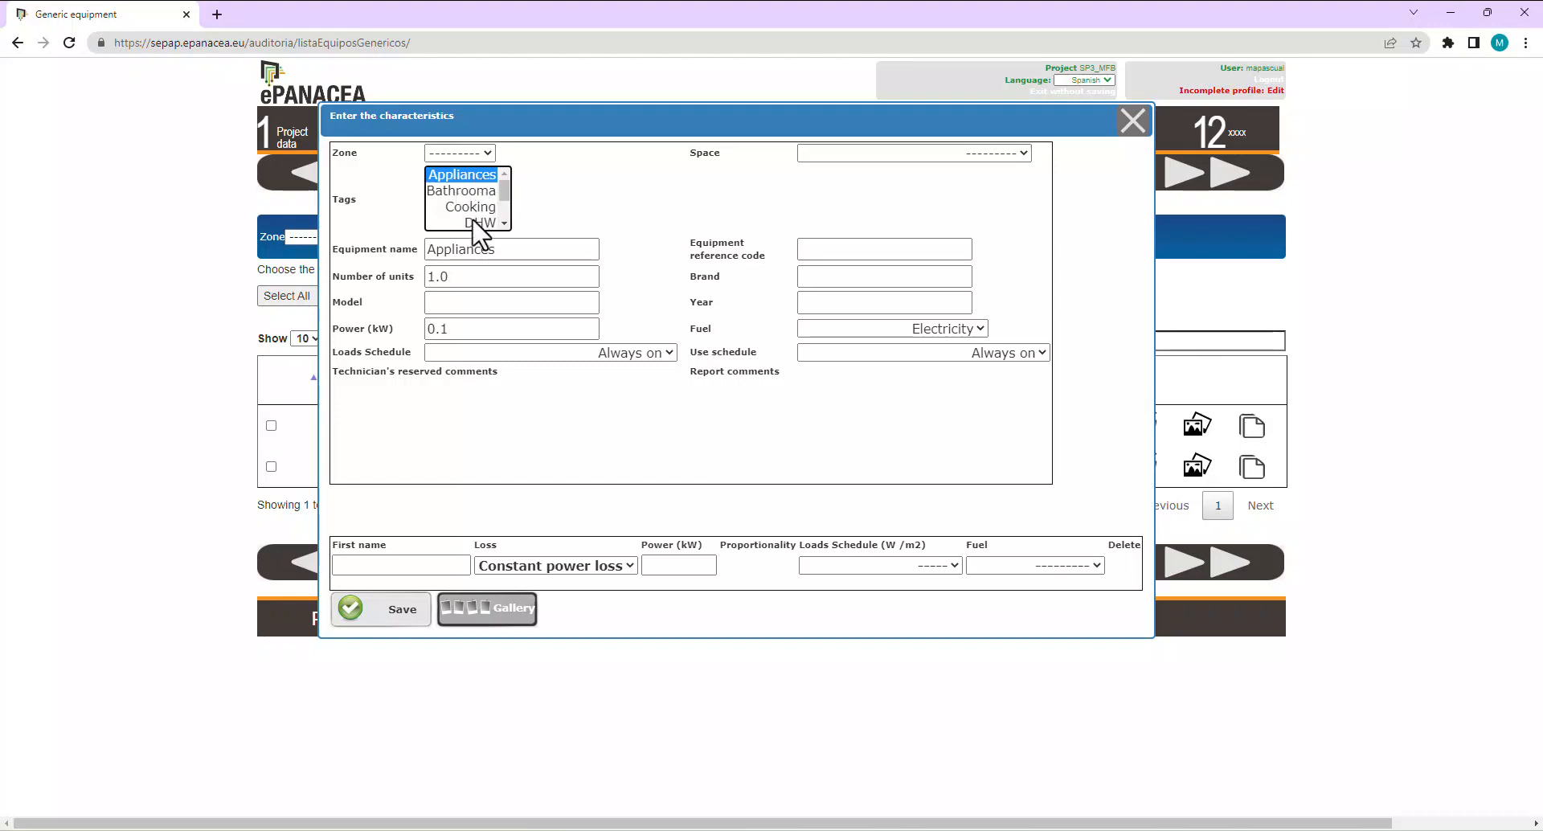
pyautogui.scroll(-2, 489, 201)
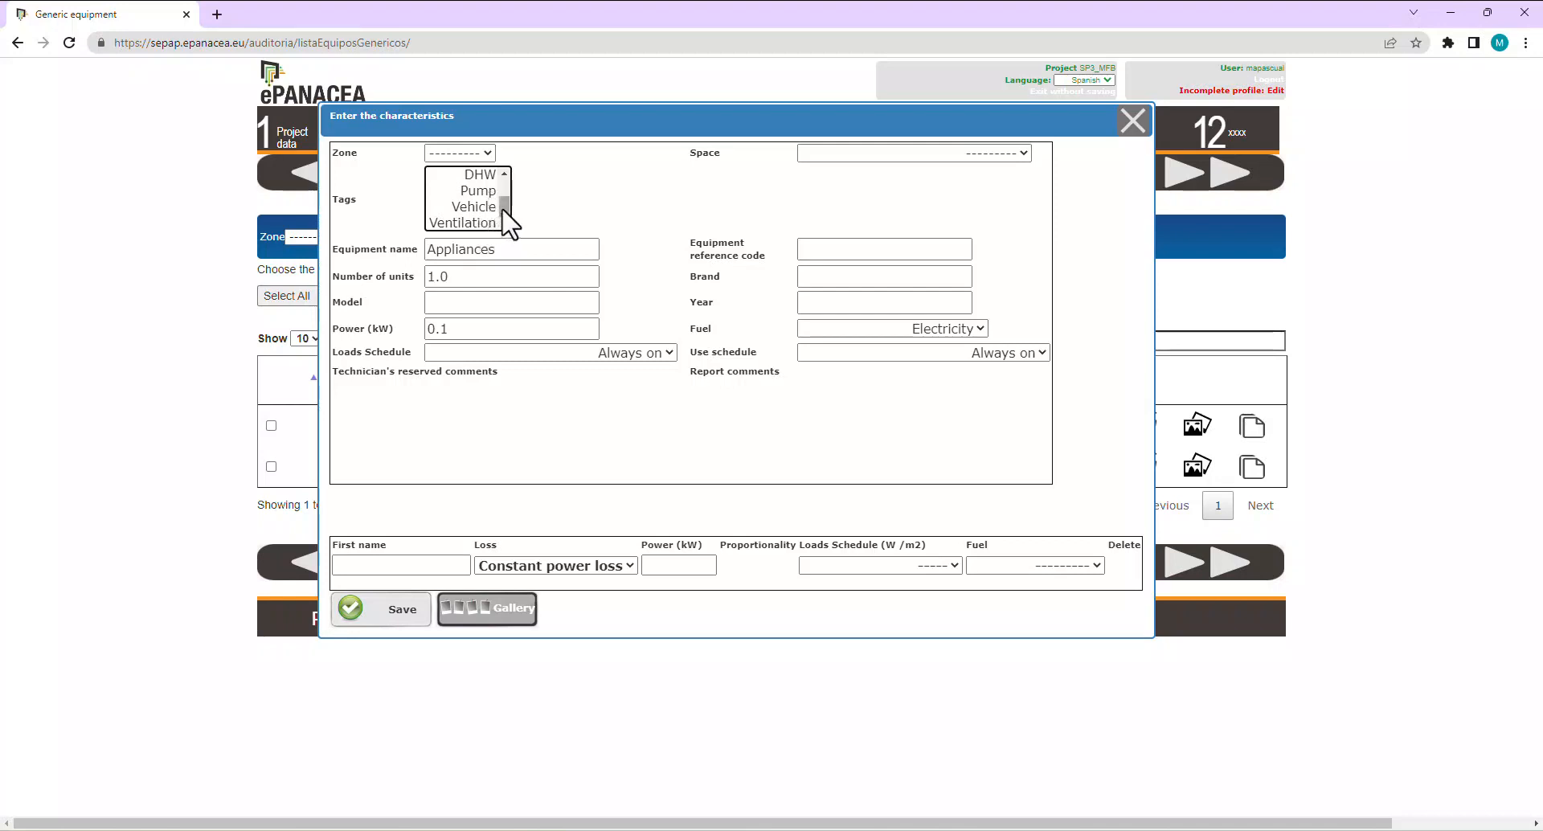
pyautogui.scroll(2, 503, 201)
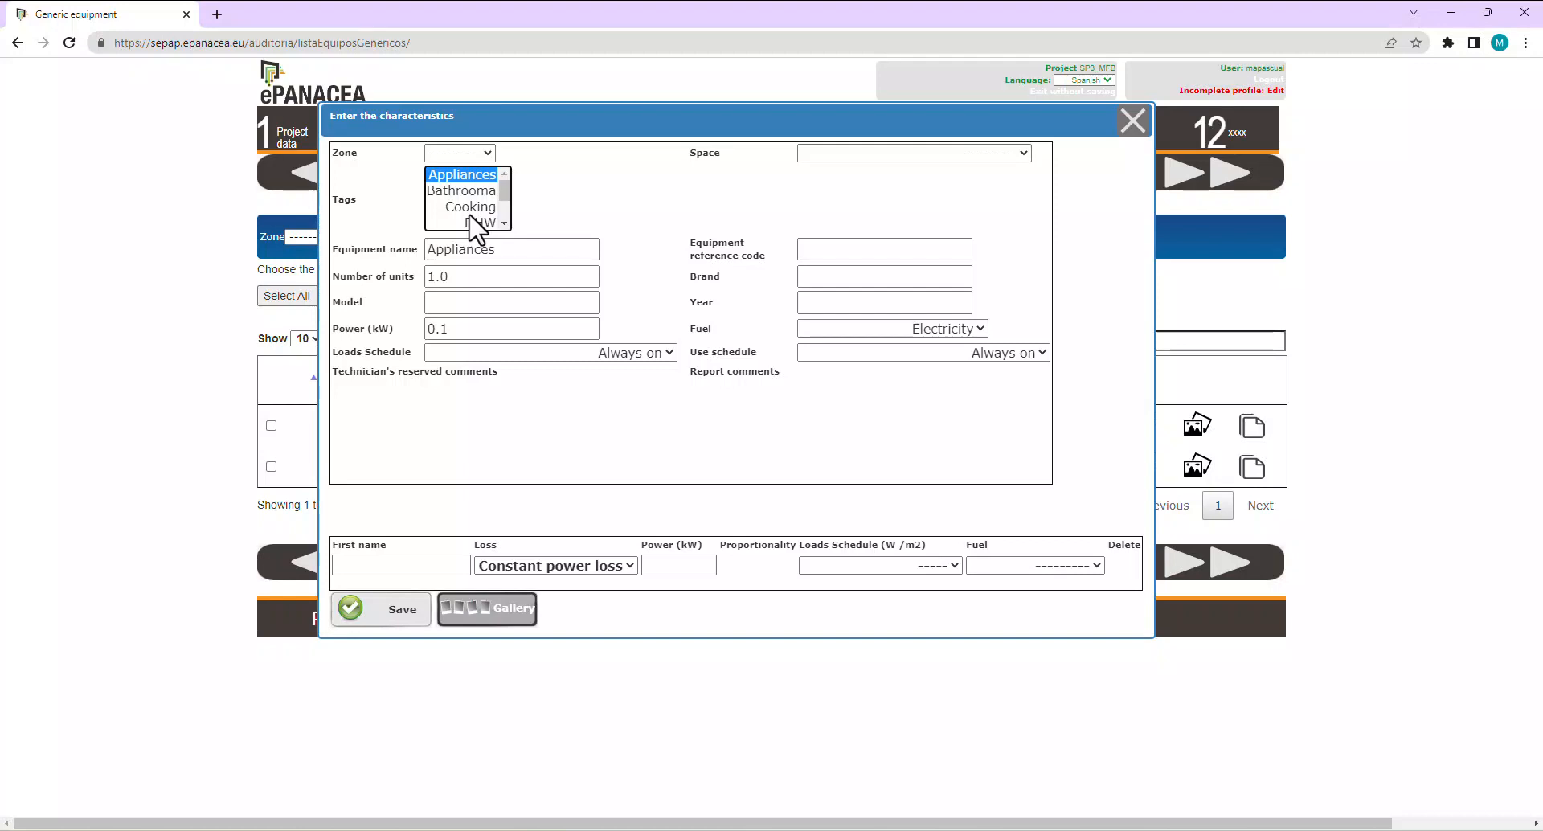
pyautogui.click(612, 183)
pyautogui.click(981, 329)
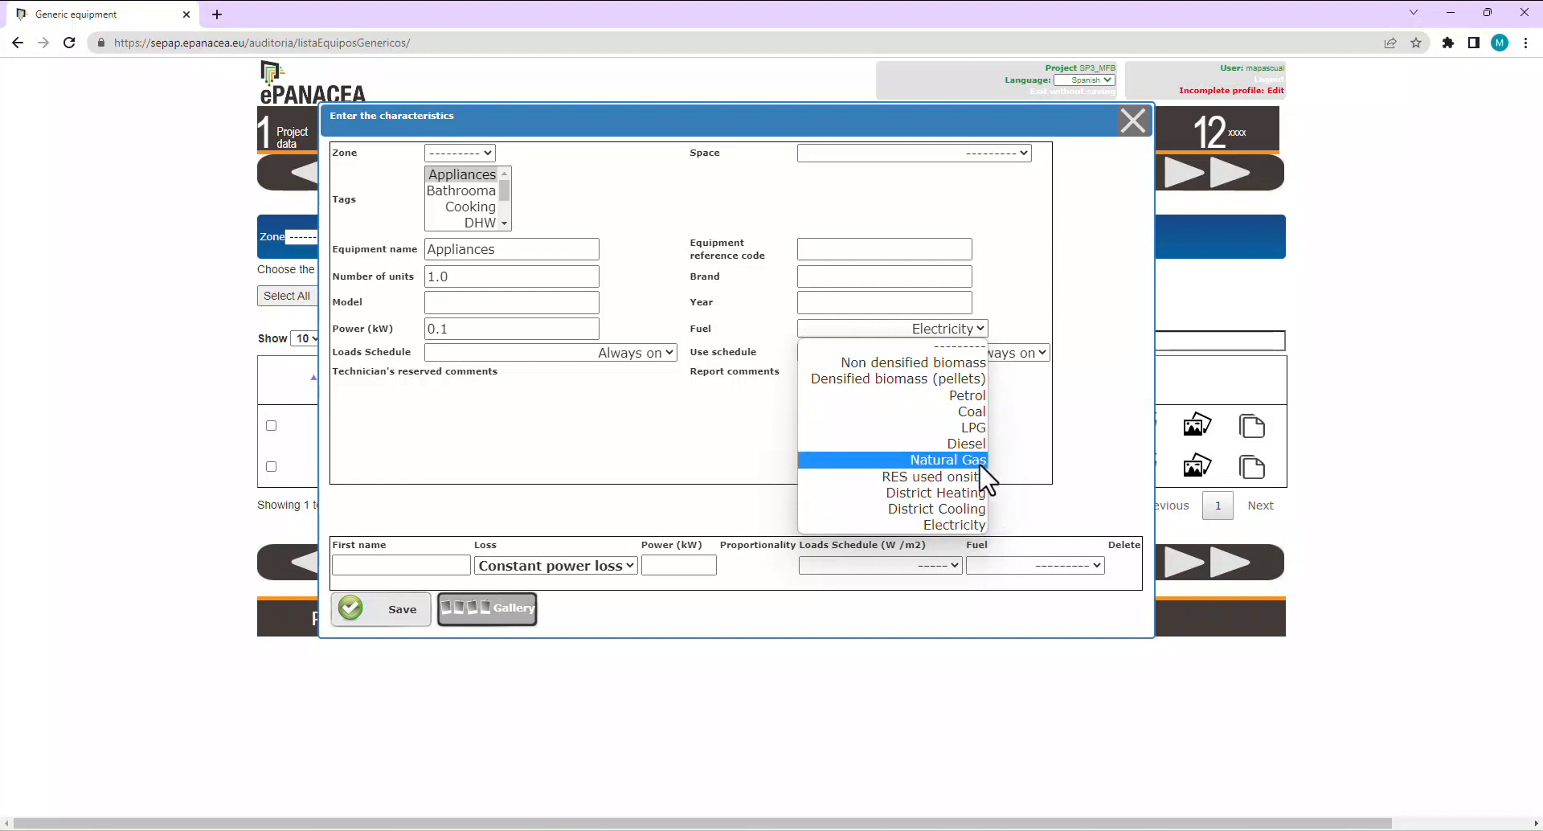
pyautogui.click(1093, 454)
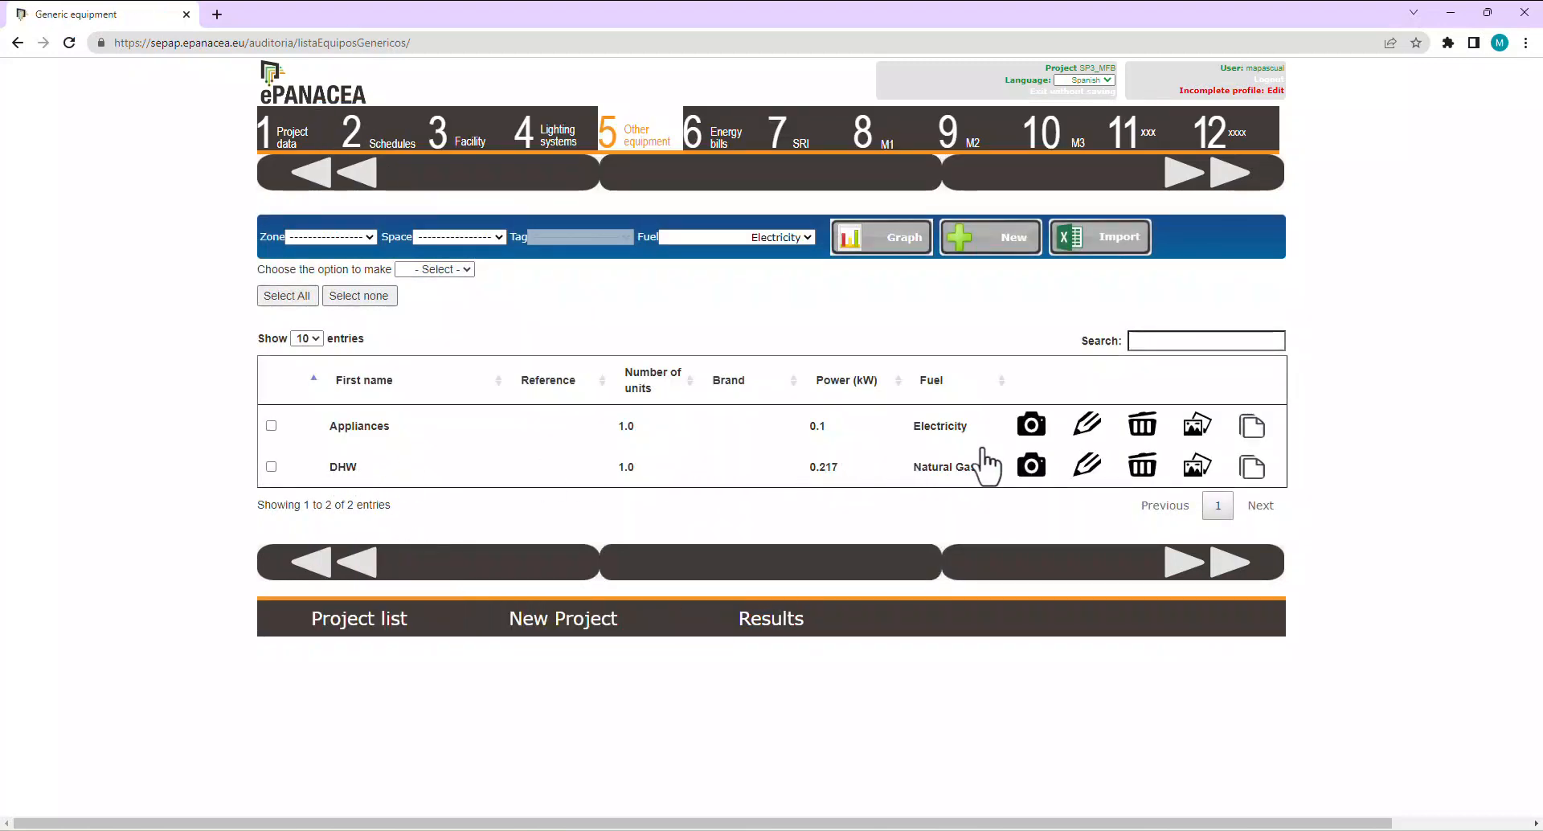
# Review the DHW entry of the other equipment, including its power and tag, and save it as it is.
pyautogui.click(1087, 468)
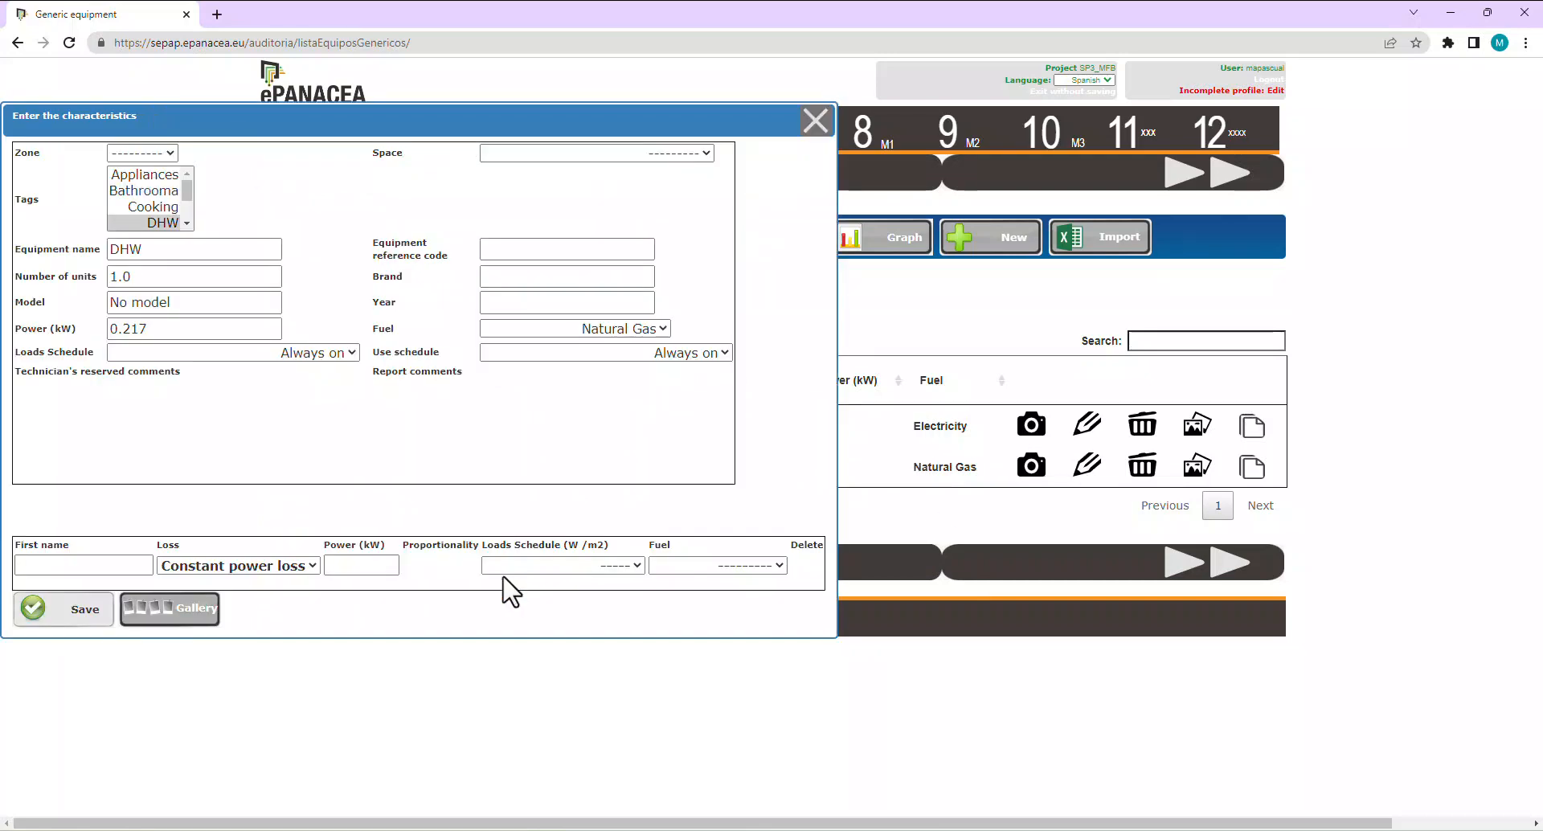
pyautogui.moveTo(205, 122); pyautogui.dragTo(449, 102)
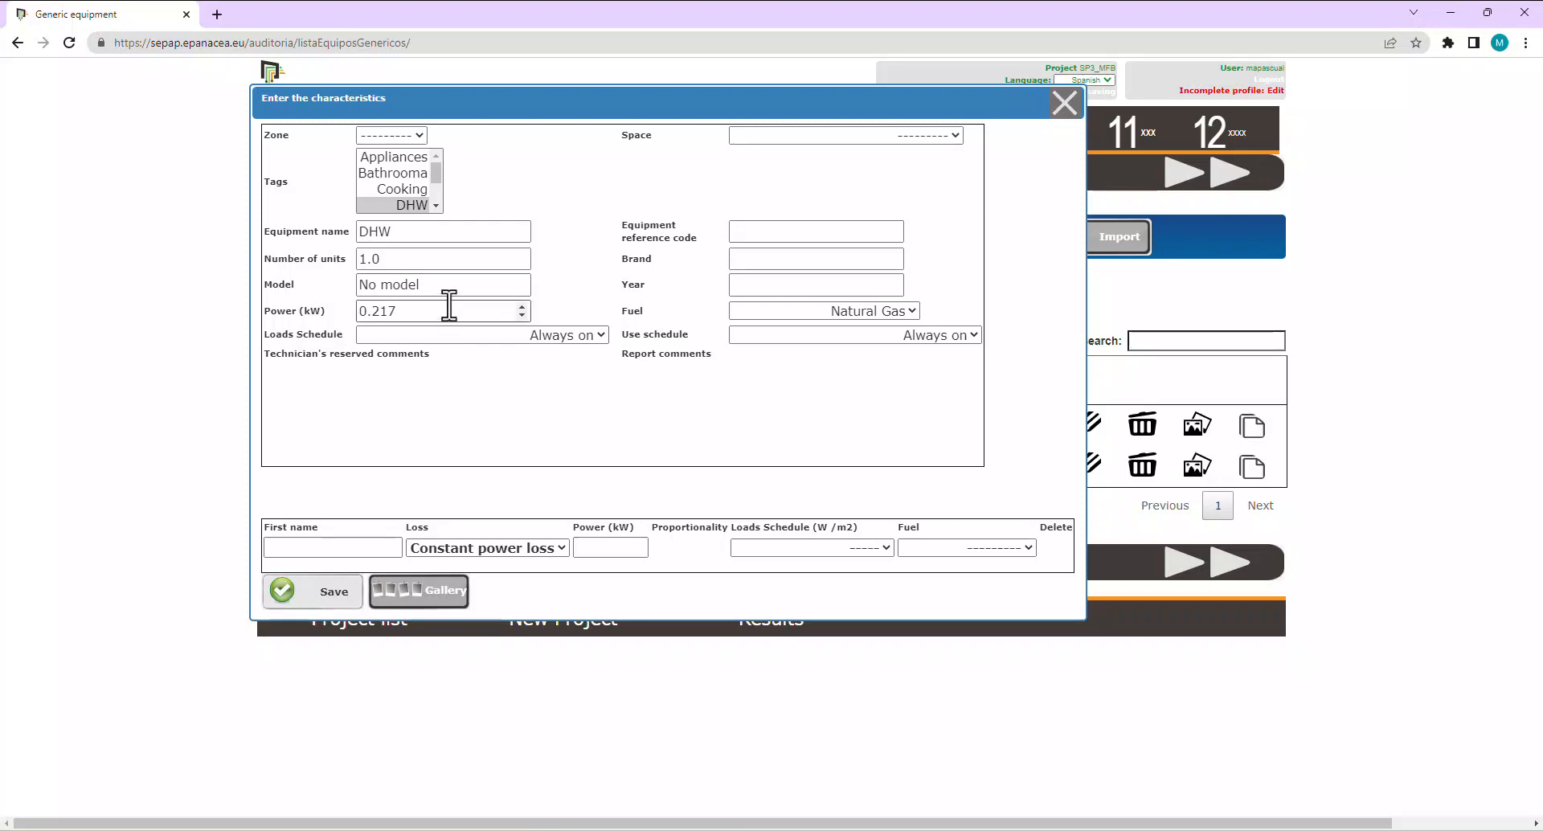
pyautogui.click(396, 312)
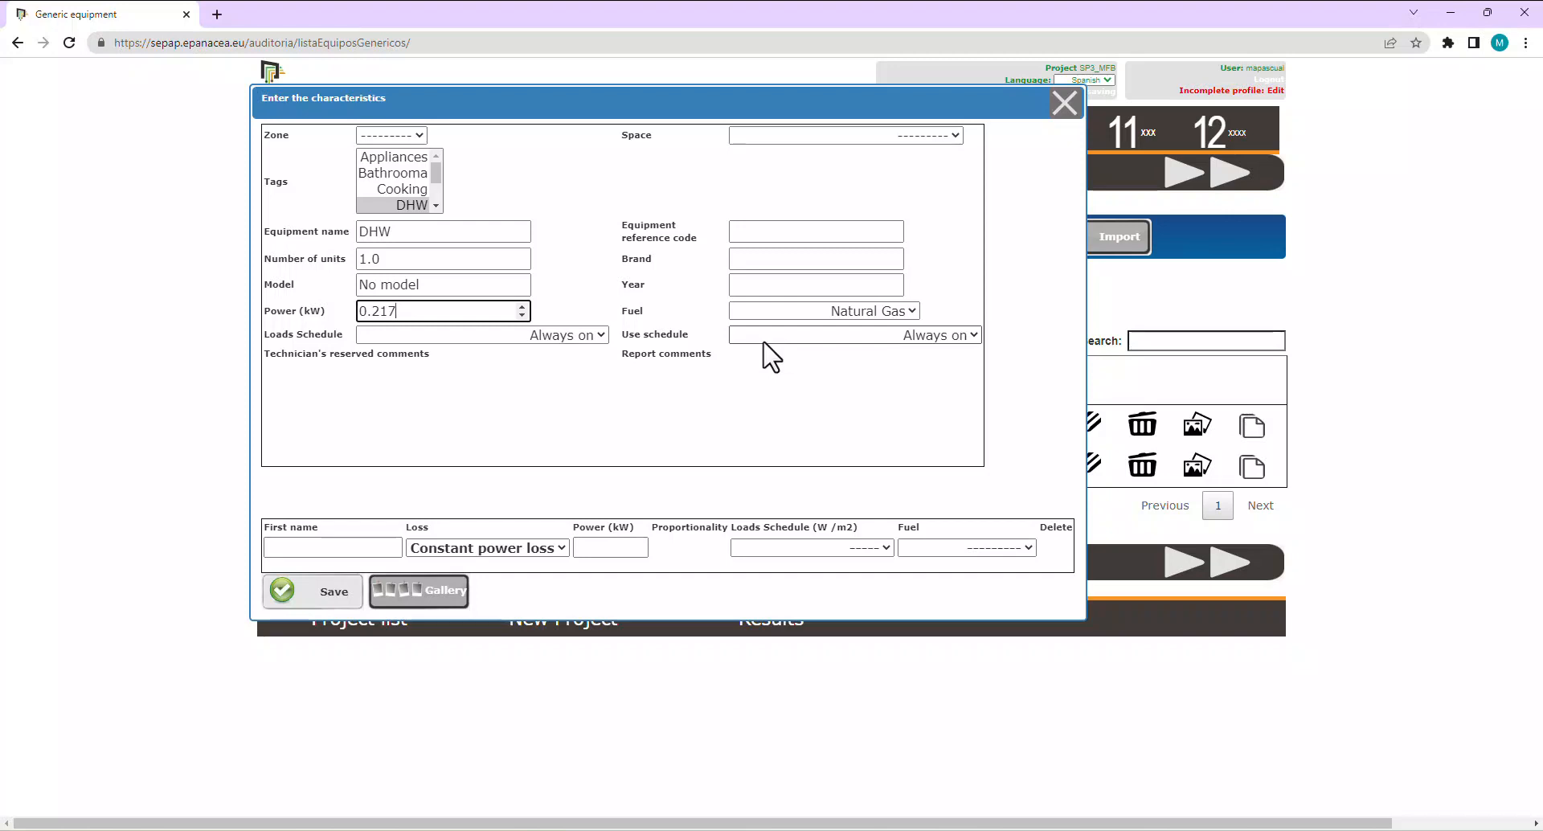
pyautogui.click(407, 204)
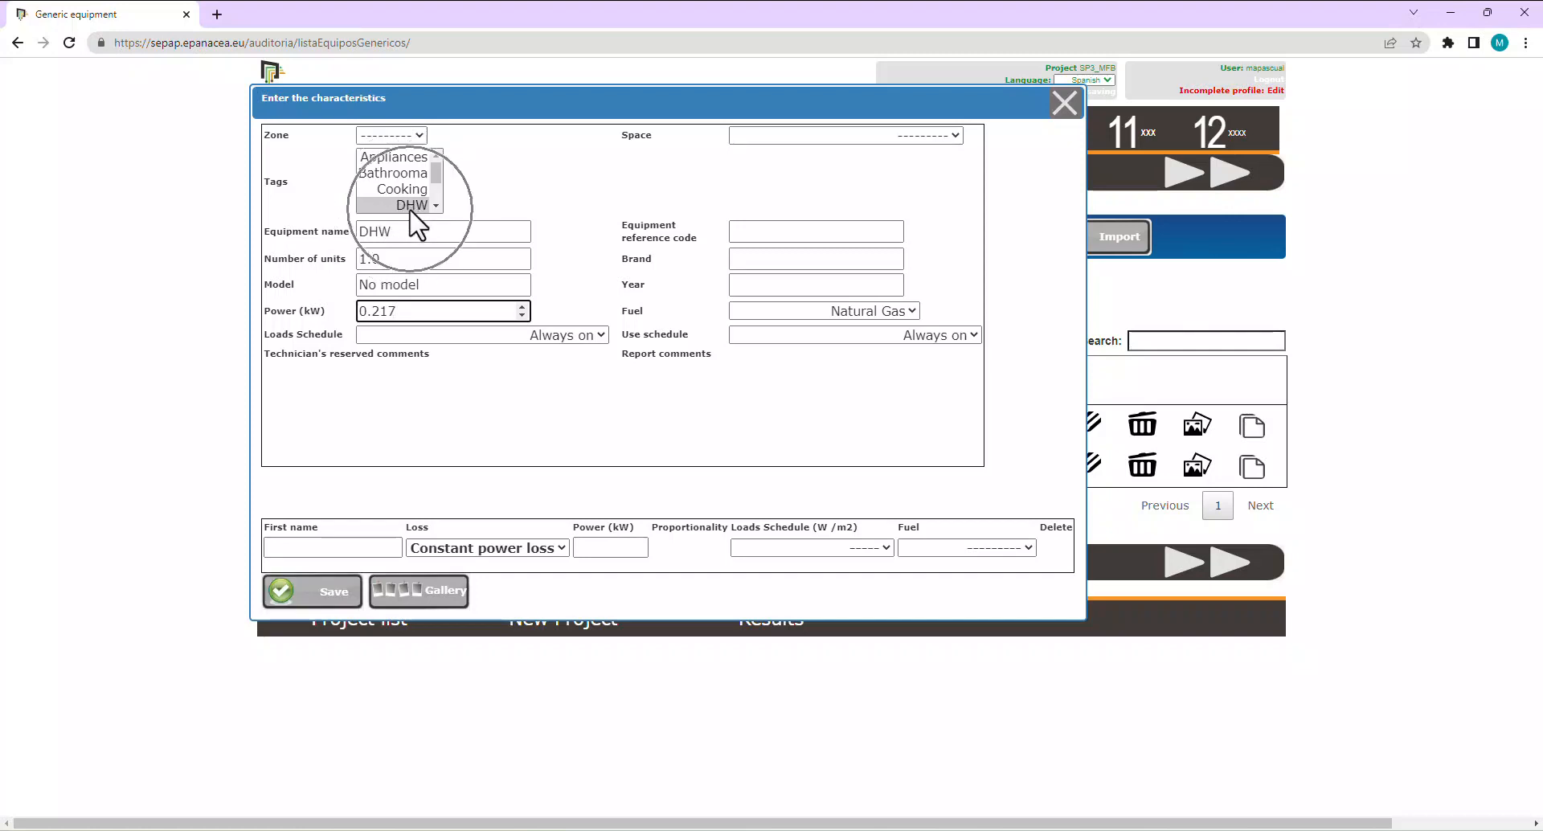
pyautogui.click(291, 592)
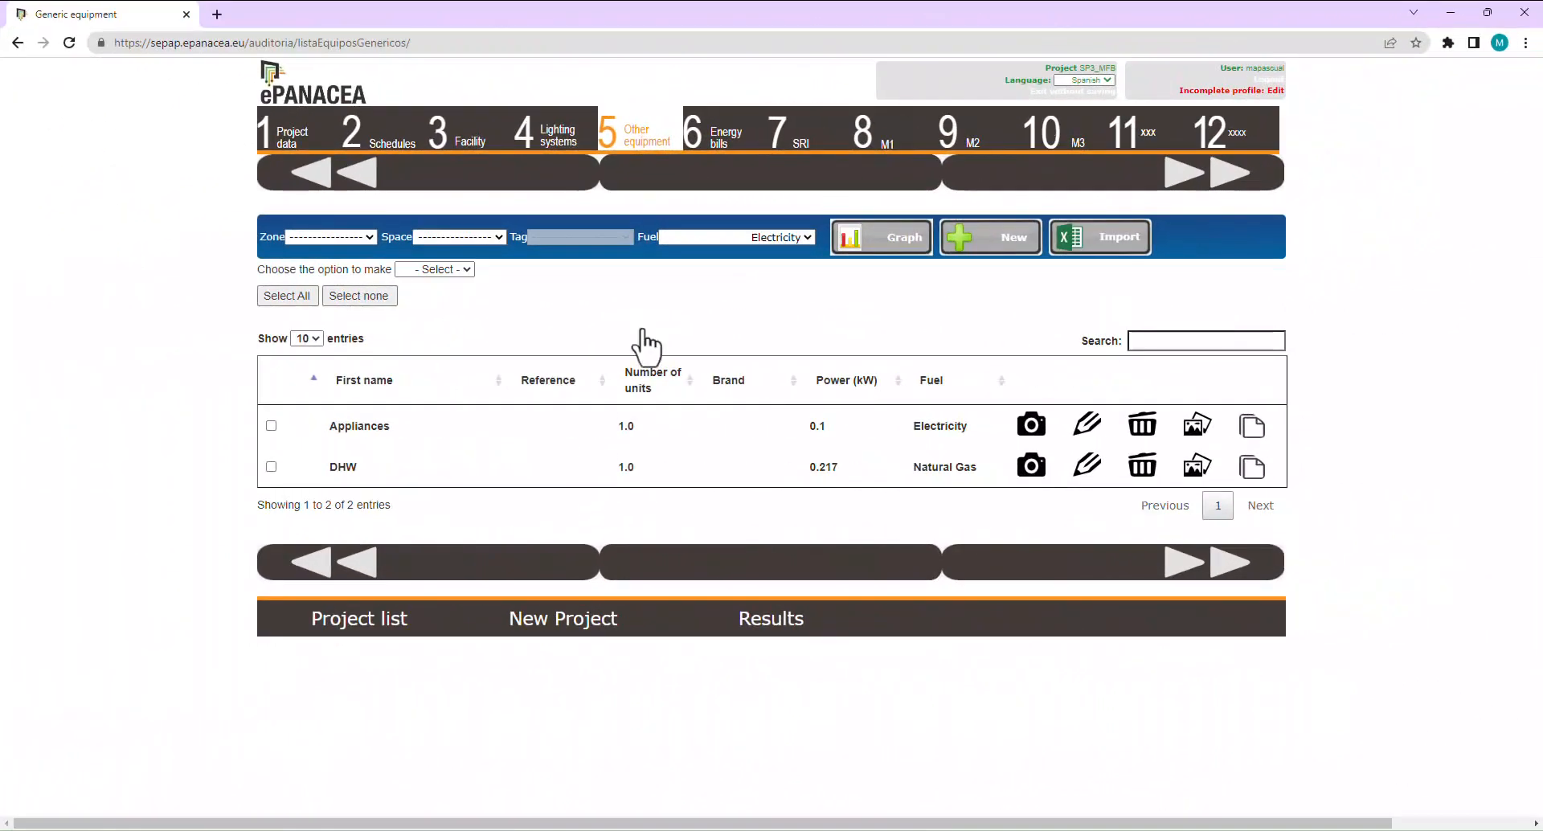
# Go to the energy bills section and open the Electricity energy contract.
pyautogui.click(720, 127)
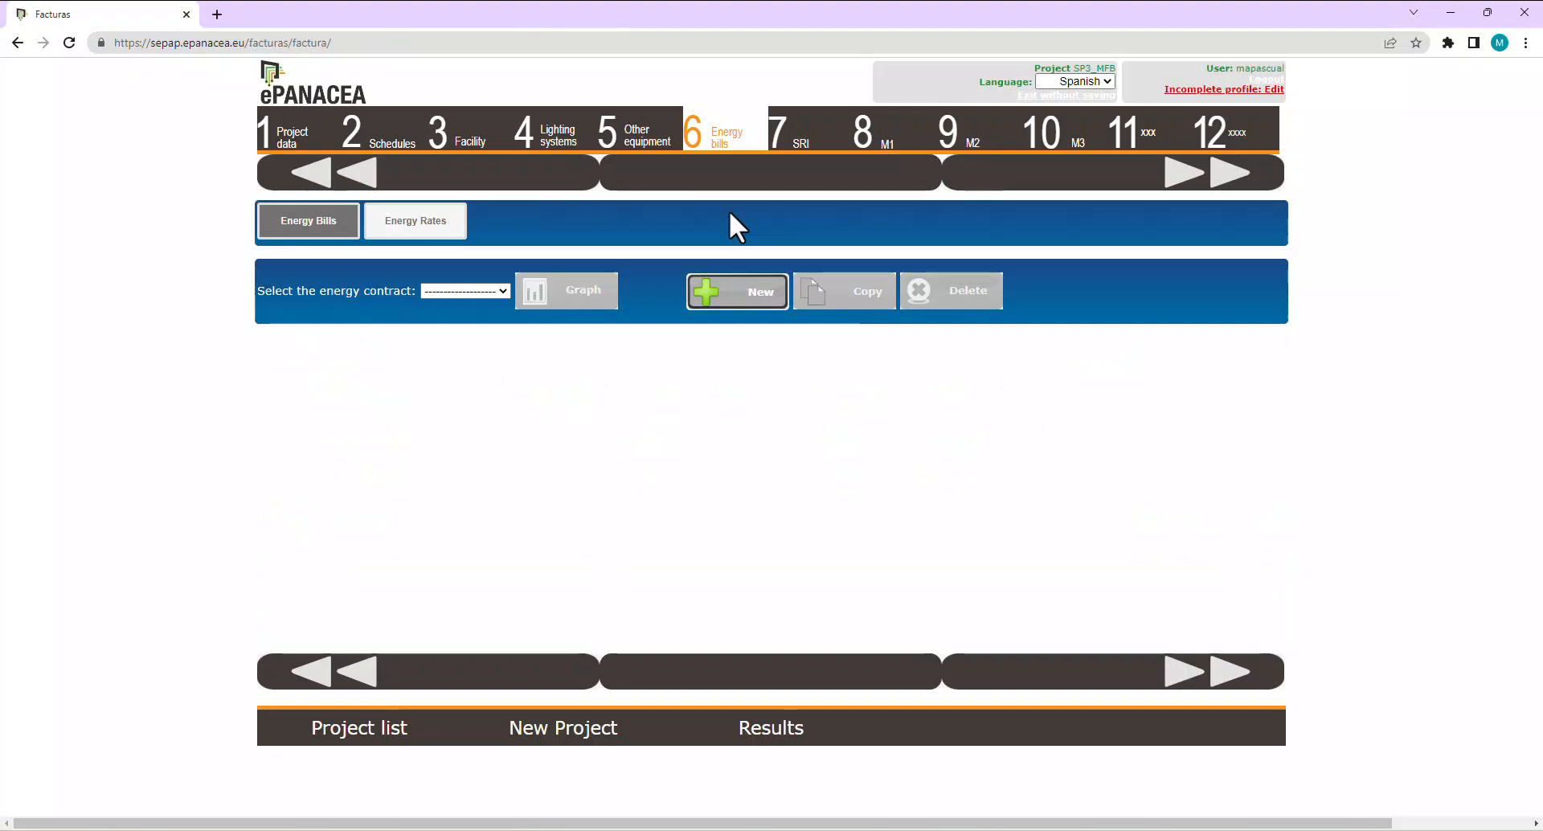
pyautogui.click(468, 292)
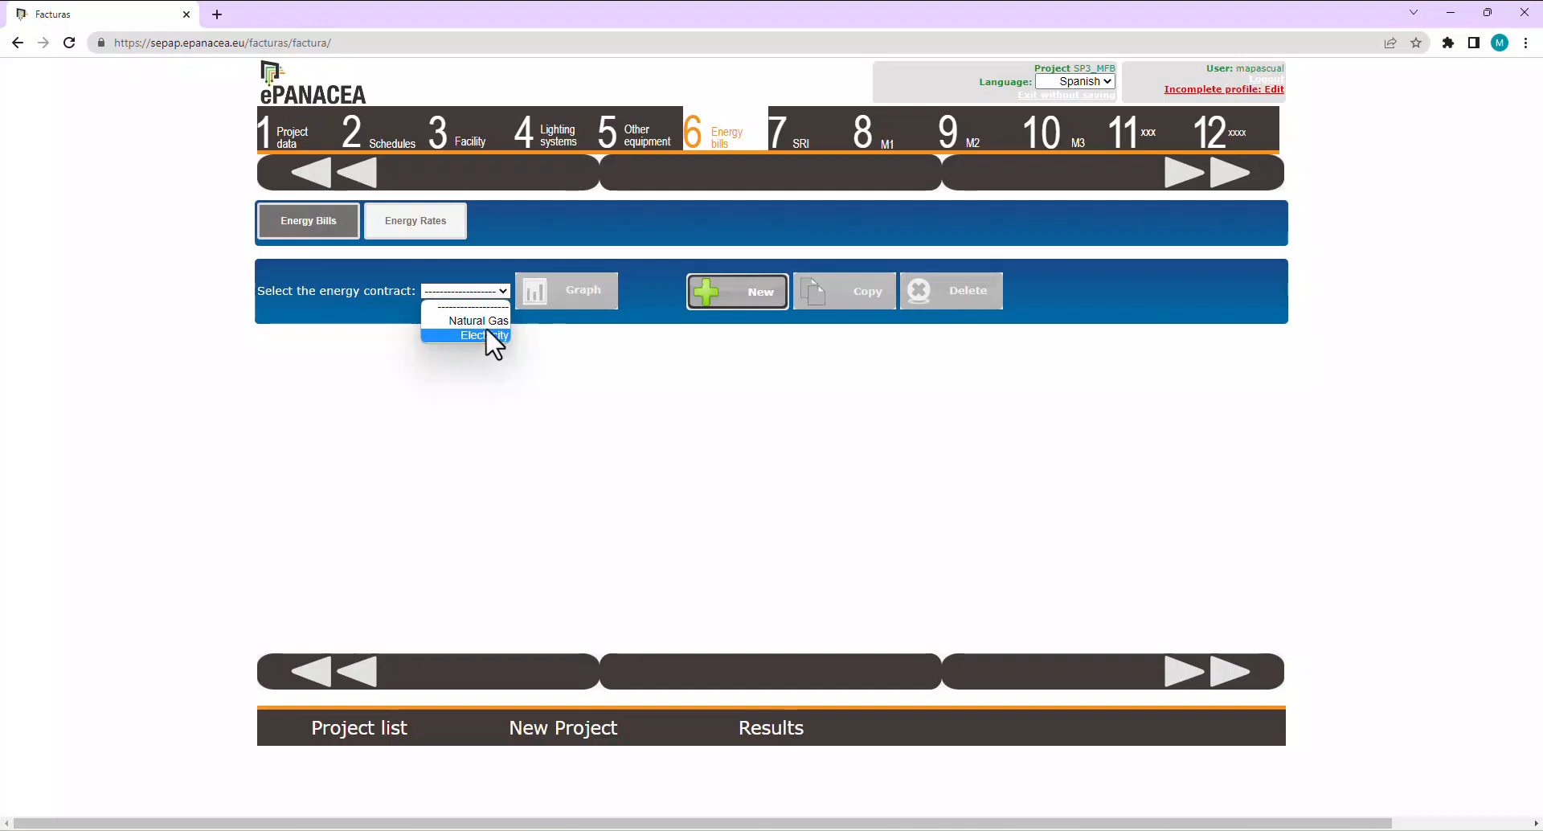
pyautogui.click(662, 371)
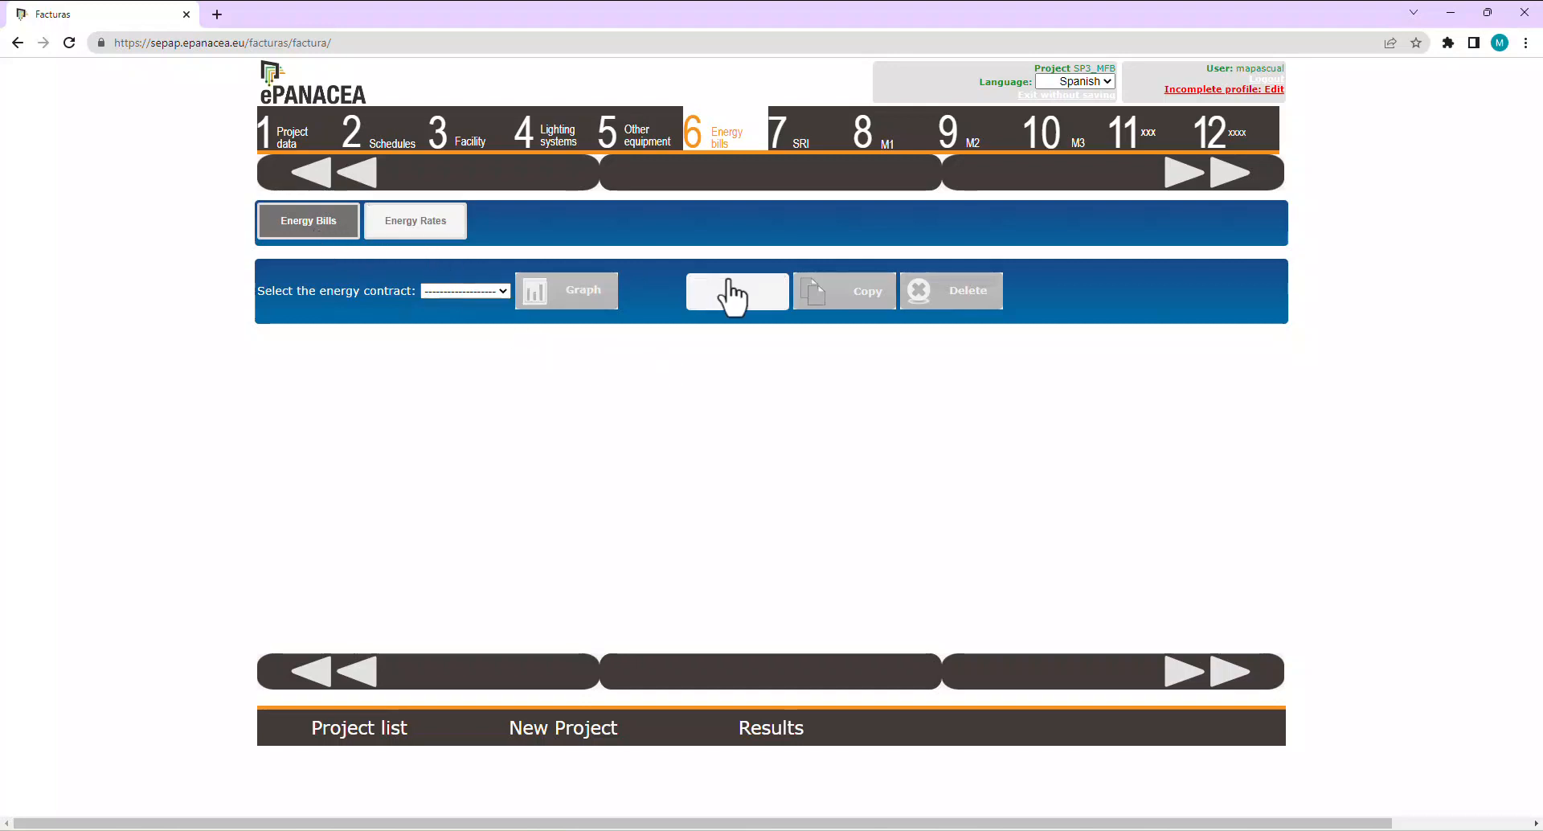
pyautogui.click(735, 297)
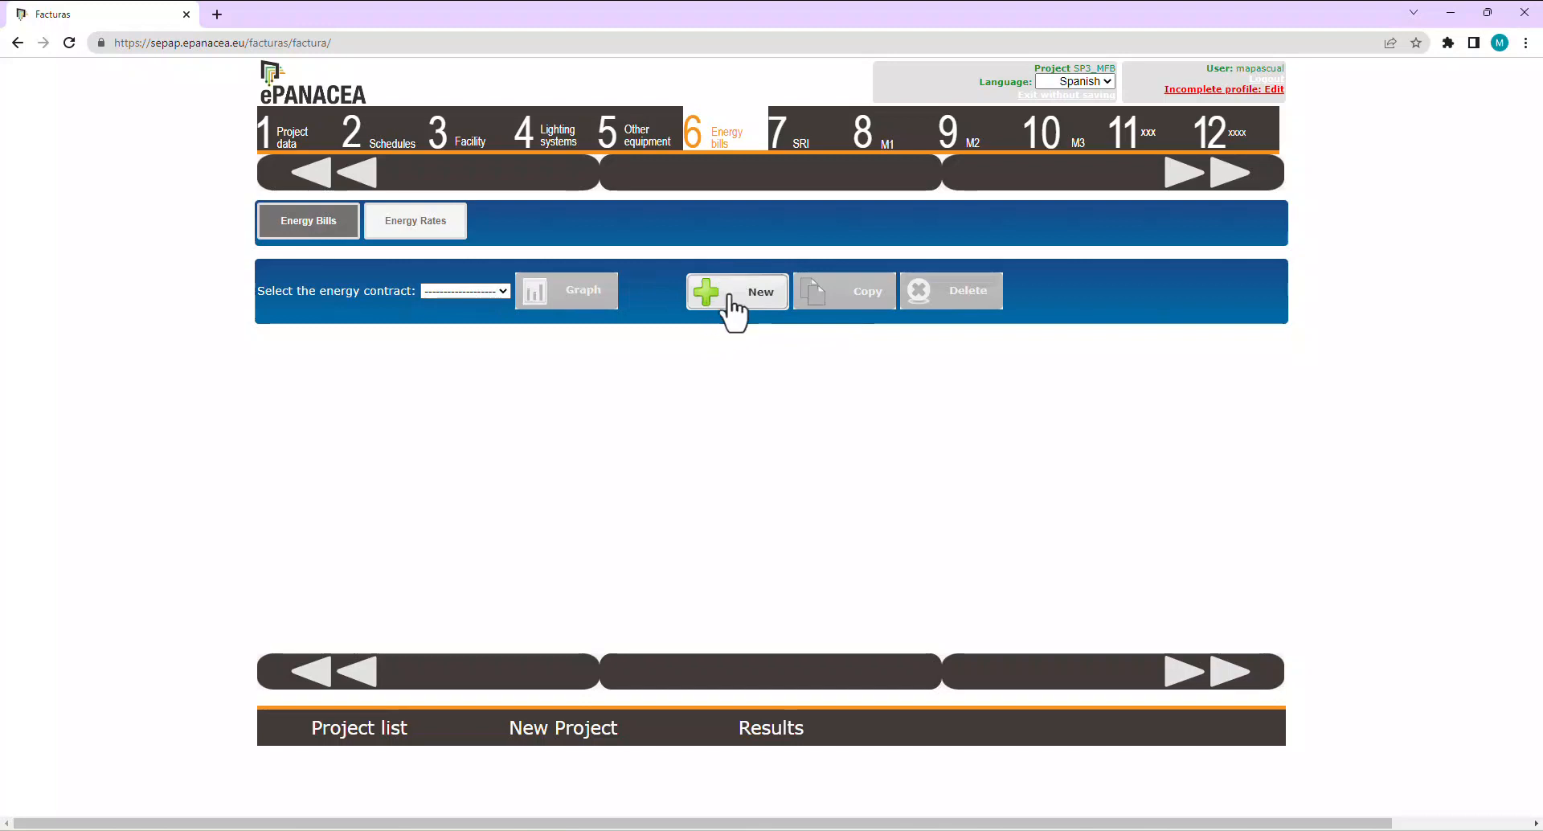
pyautogui.click(503, 291)
pyautogui.click(499, 336)
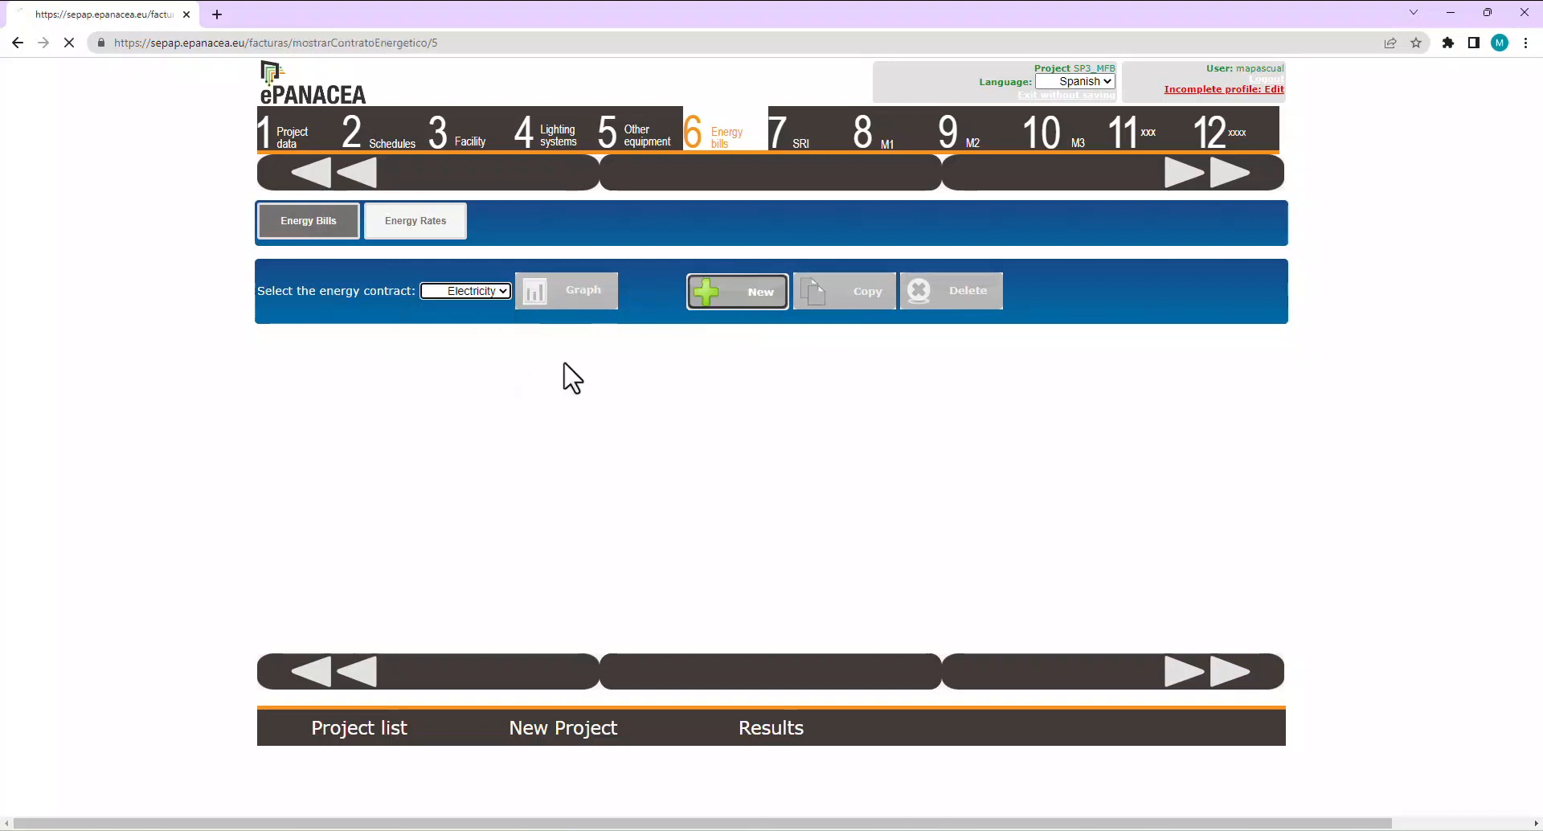
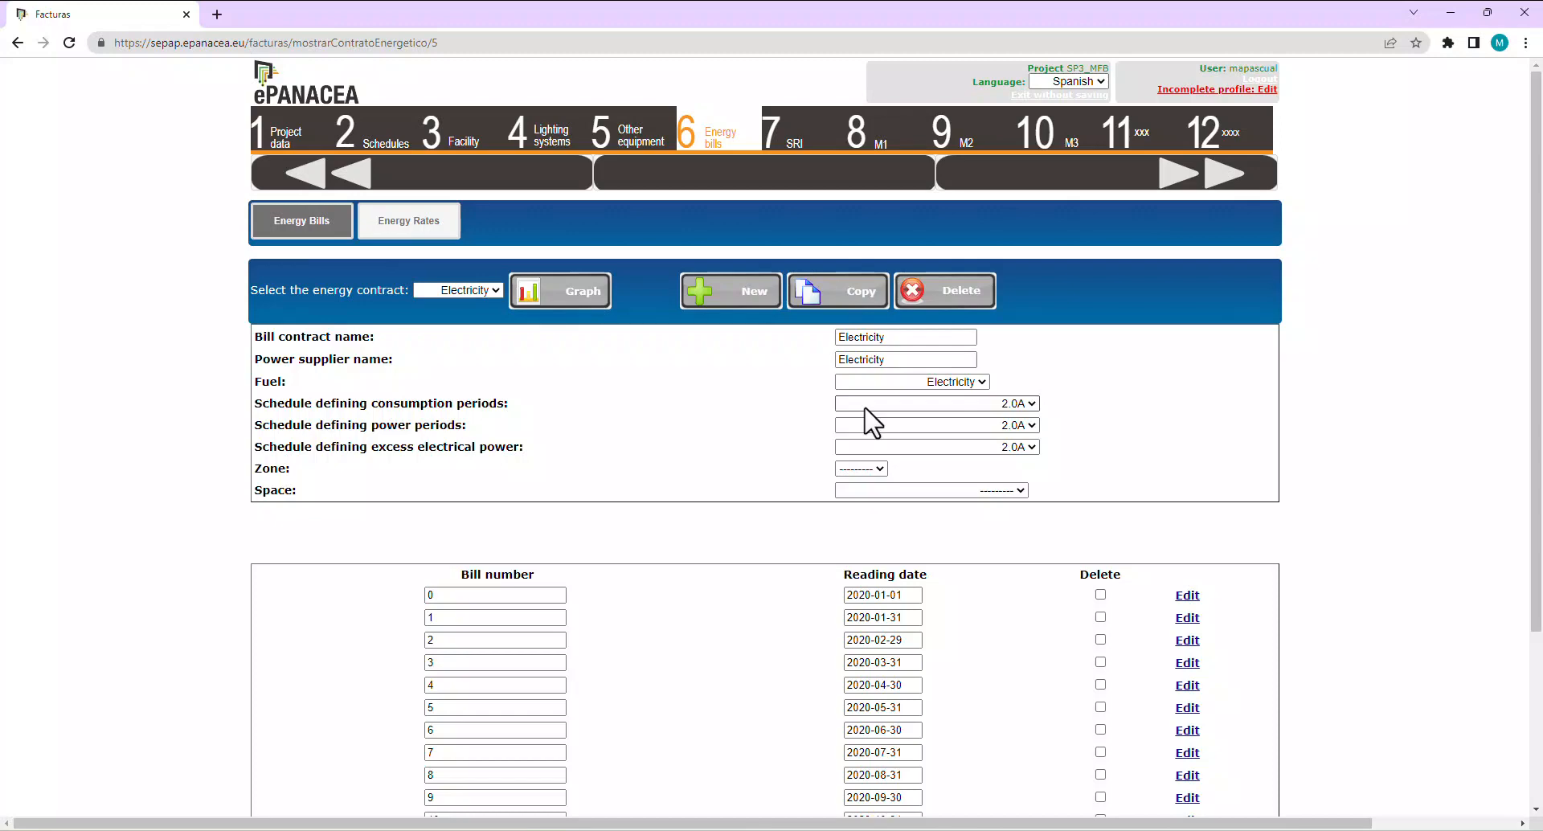
# Look through the Electricity contract's bill list and inspect the number and reading date of bill 0.
pyautogui.scroll(-2, 1009, 510)
pyautogui.scroll(2, 1012, 511)
pyautogui.scroll(-3, 775, 475)
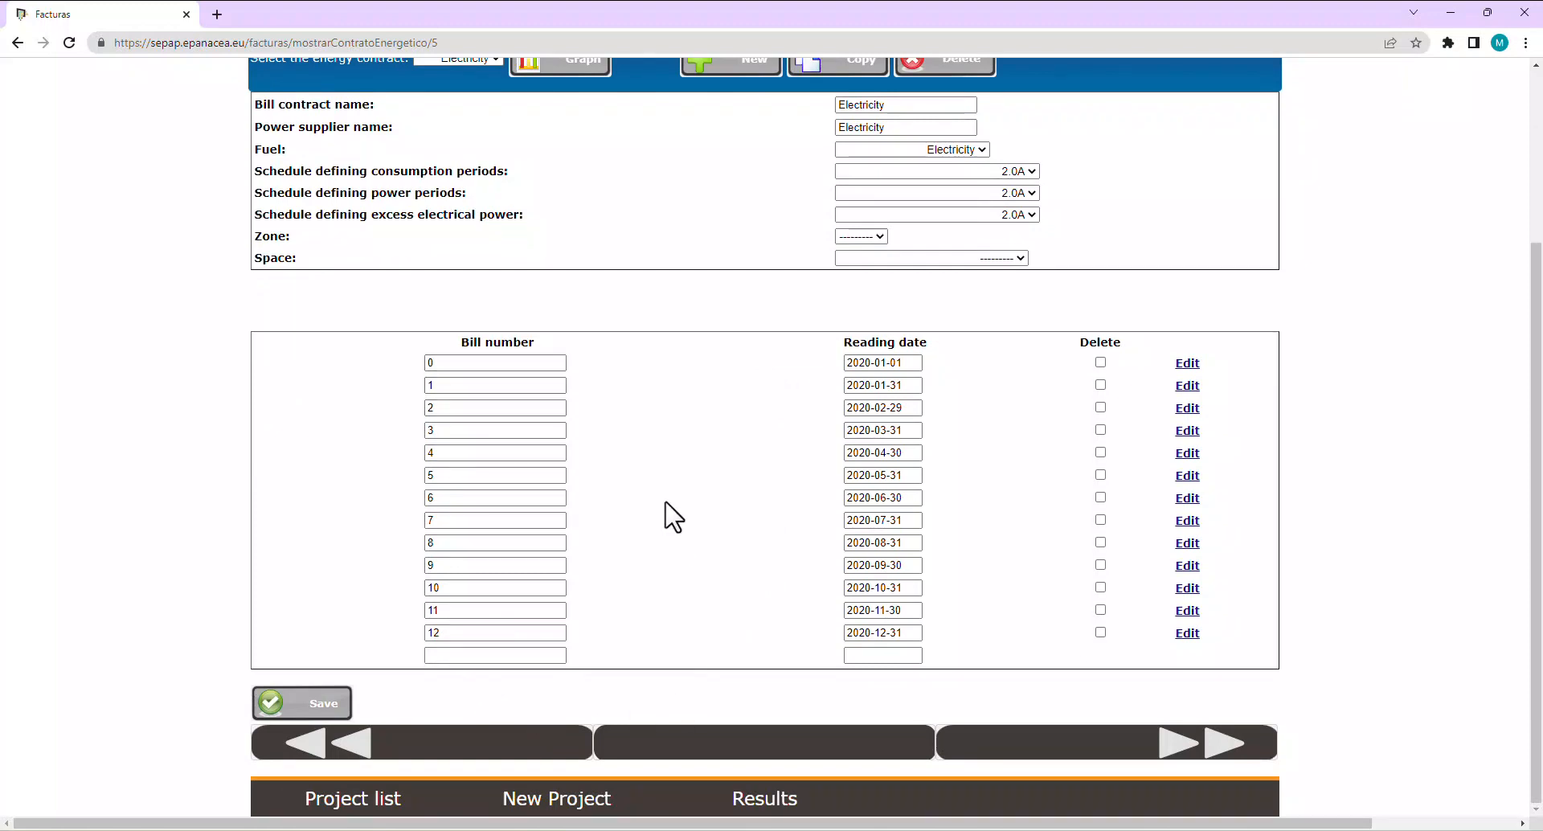
pyautogui.click(450, 362)
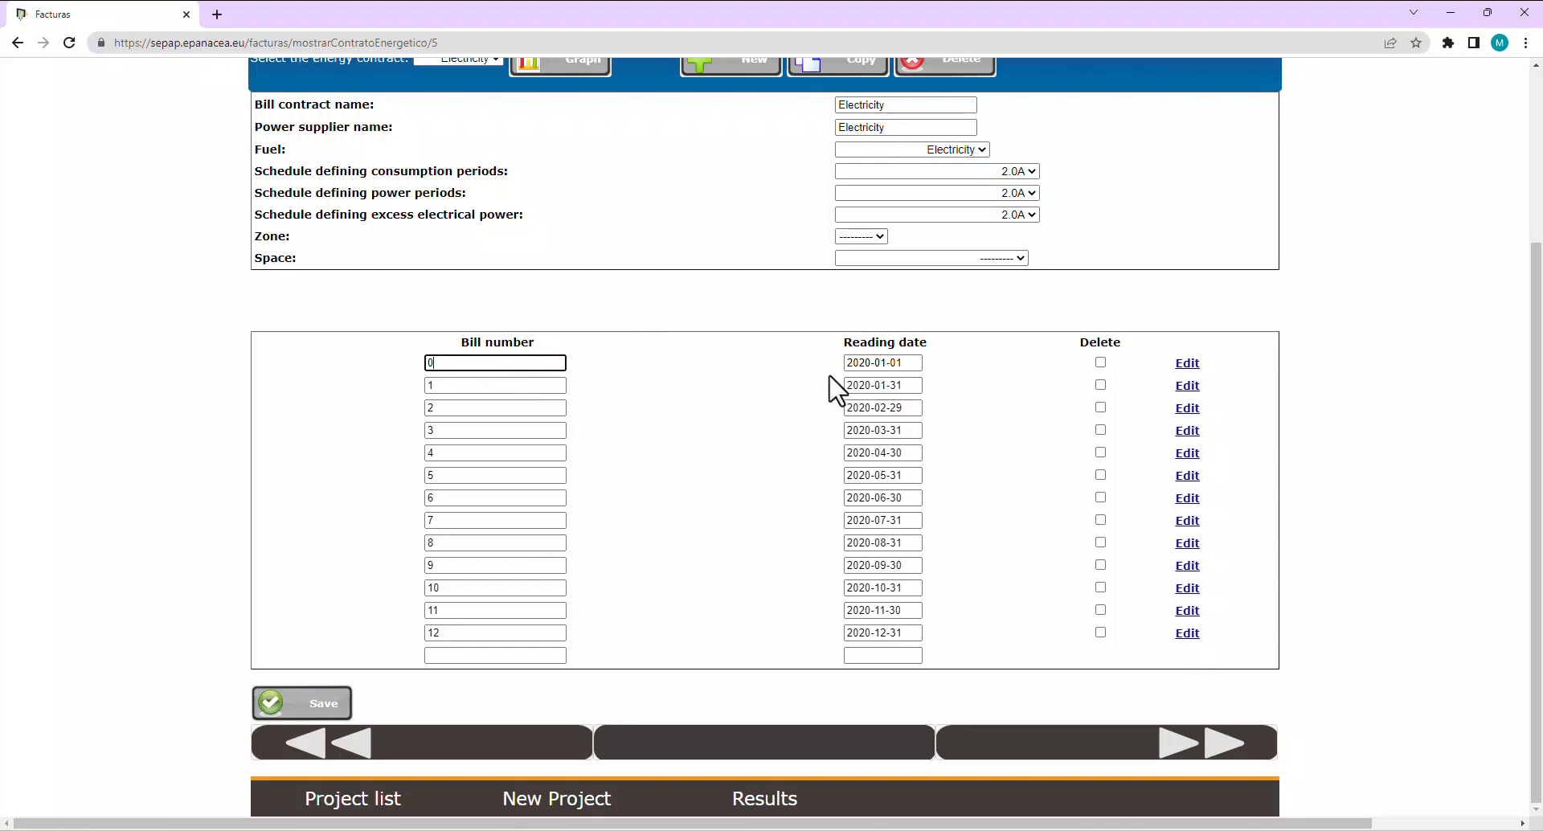
pyautogui.click(917, 364)
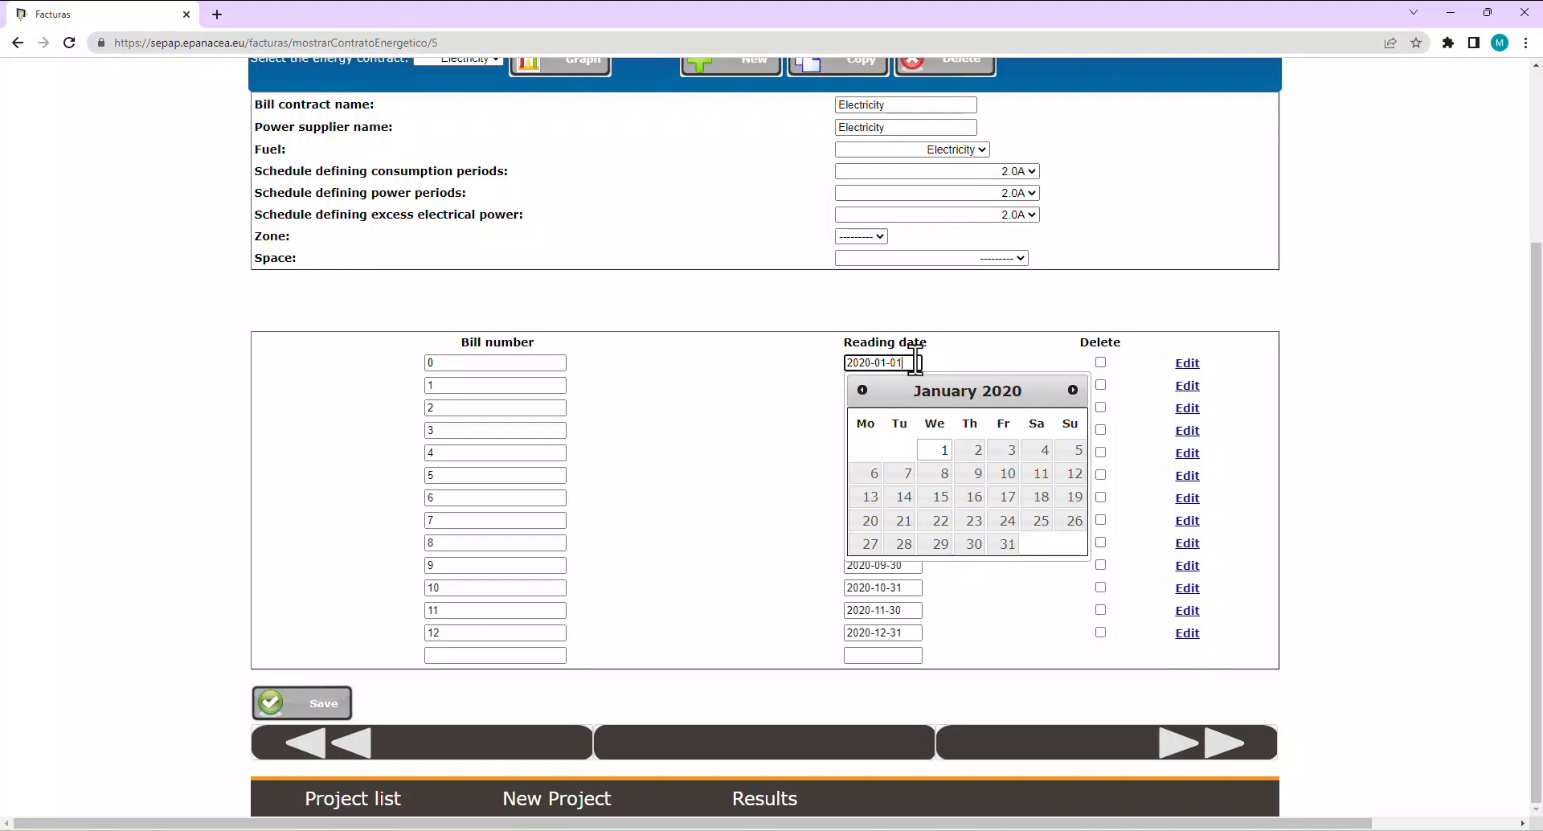
pyautogui.press('BackSpace')
# Examine the consumption recorded for bill 0 and return to the Electricity contract without saving.
pyautogui.click(1188, 363)
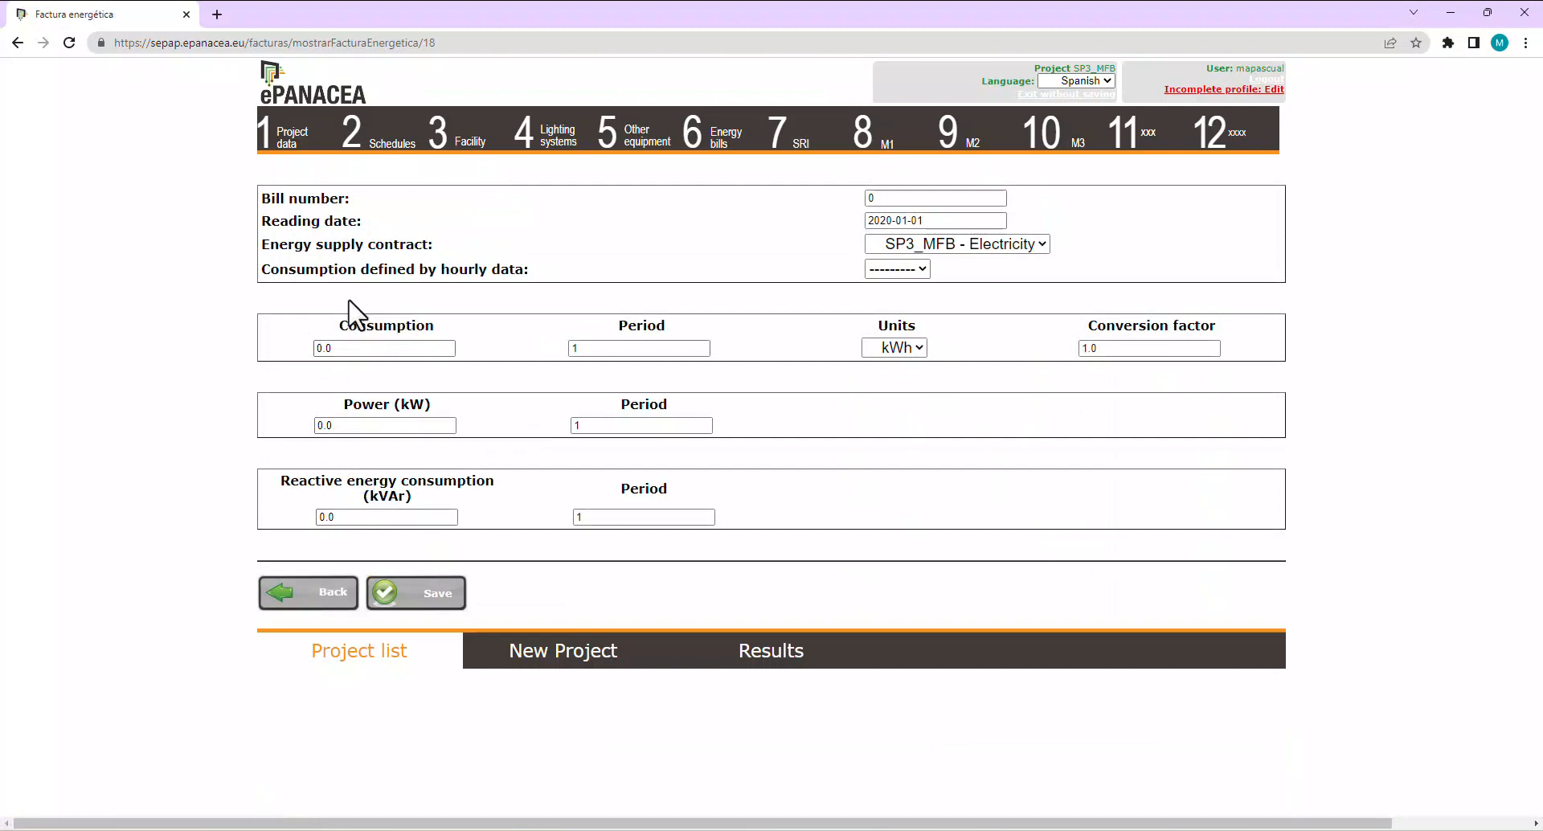
pyautogui.click(341, 340)
pyautogui.click(314, 609)
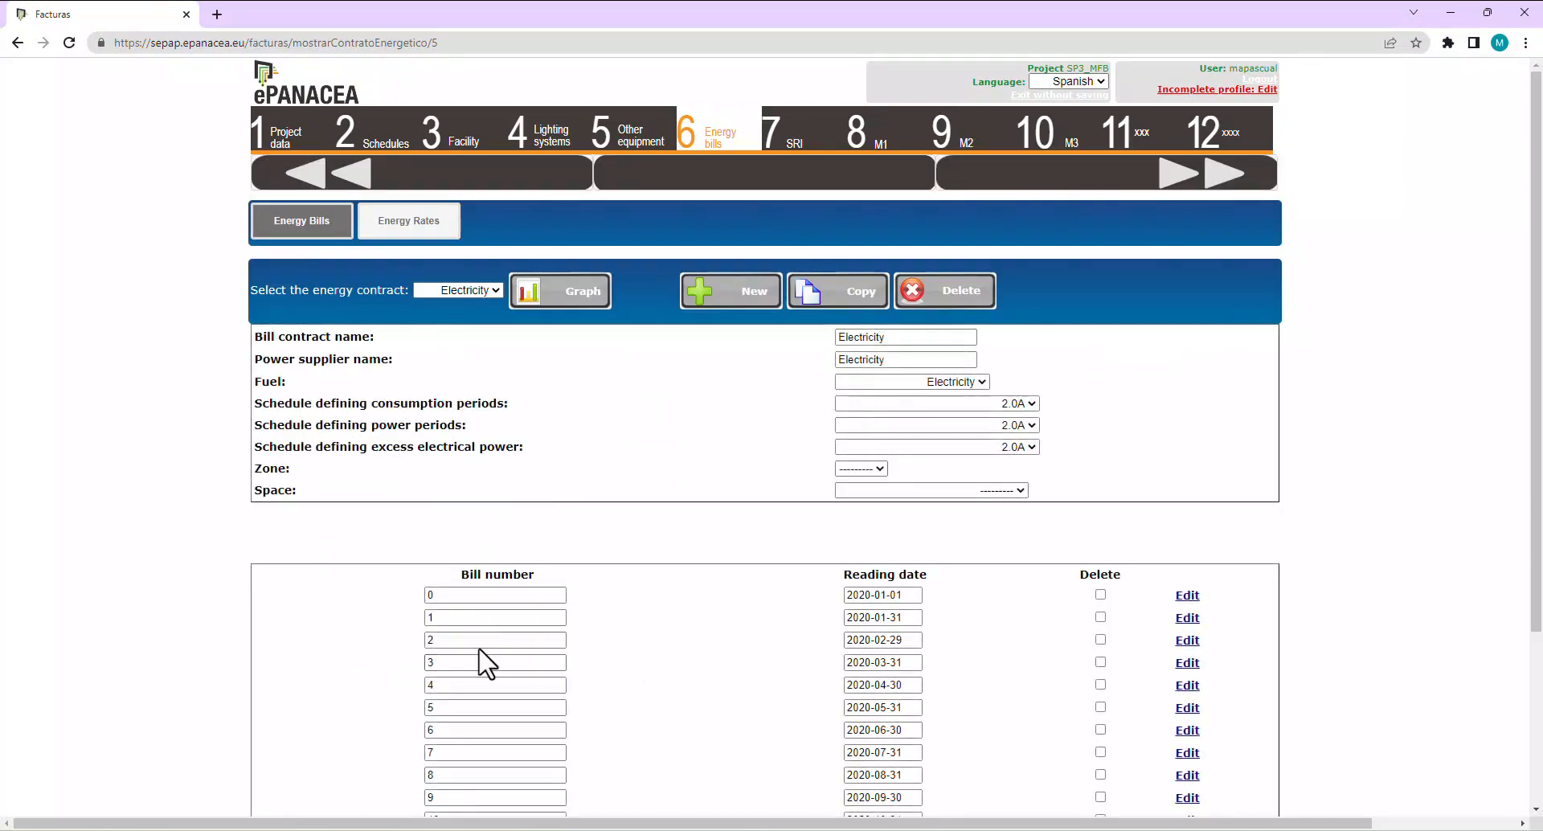
# Examine the details and consumption of bill 1 and return to the Electricity contract without saving.
pyautogui.scroll(-1, 482, 639)
pyautogui.scroll(-2, 482, 635)
pyautogui.click(459, 456)
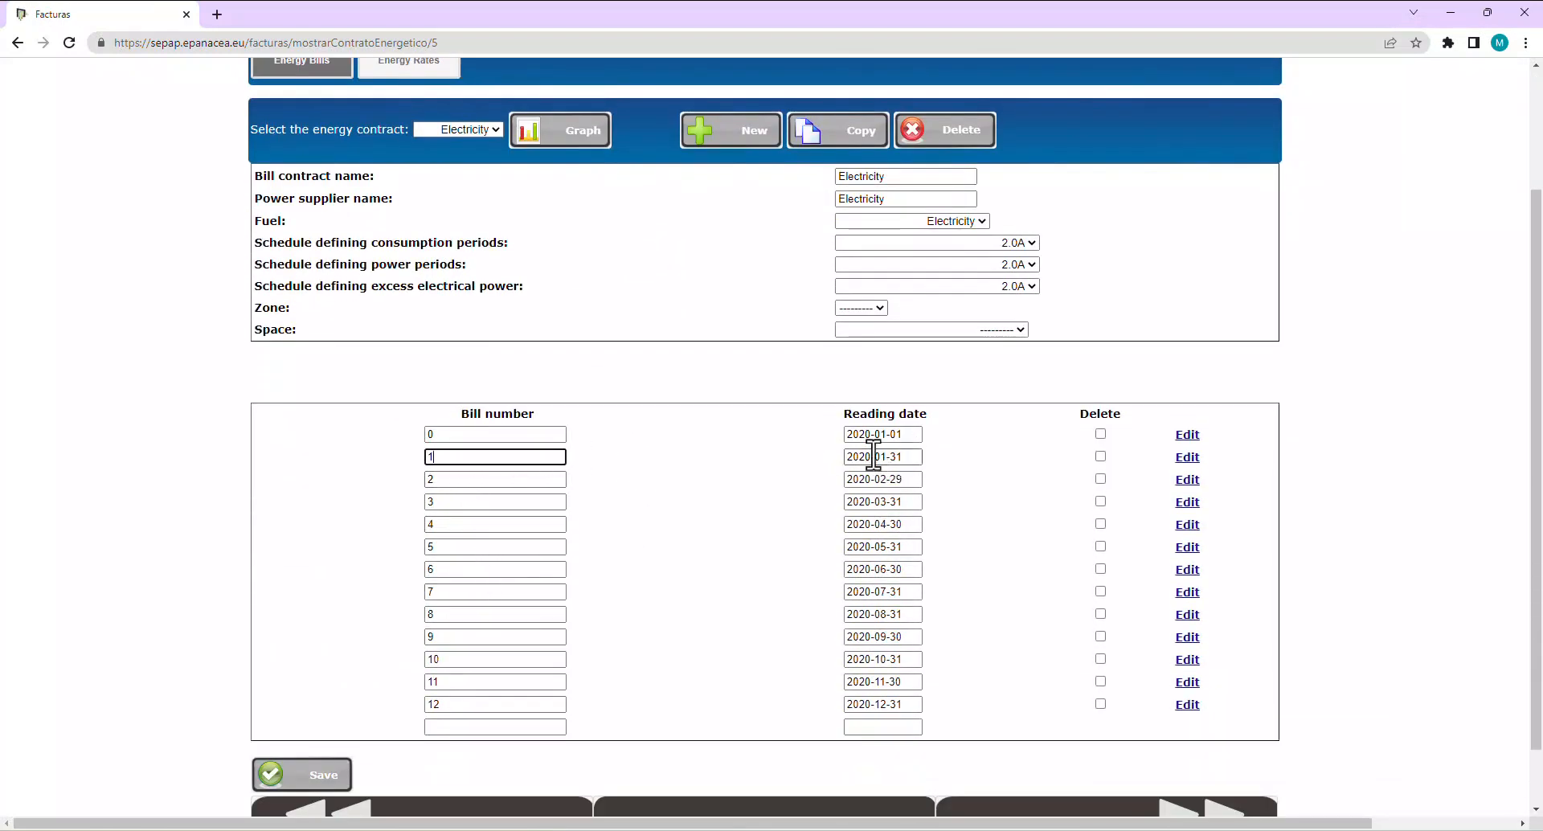
pyautogui.click(1187, 456)
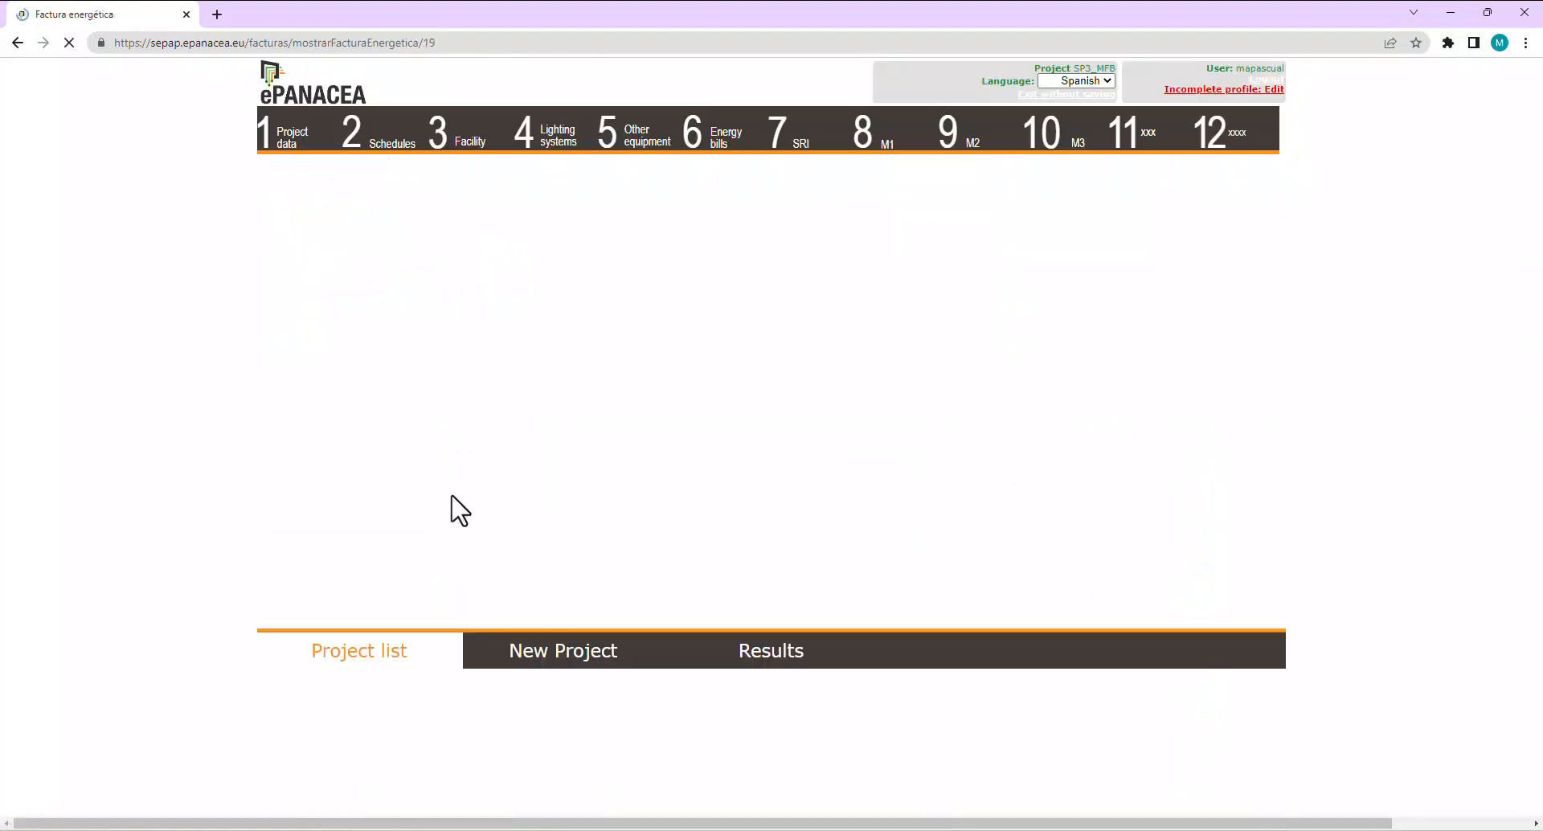
pyautogui.click(368, 348)
pyautogui.click(340, 350)
pyautogui.moveTo(341, 351); pyautogui.dragTo(303, 354)
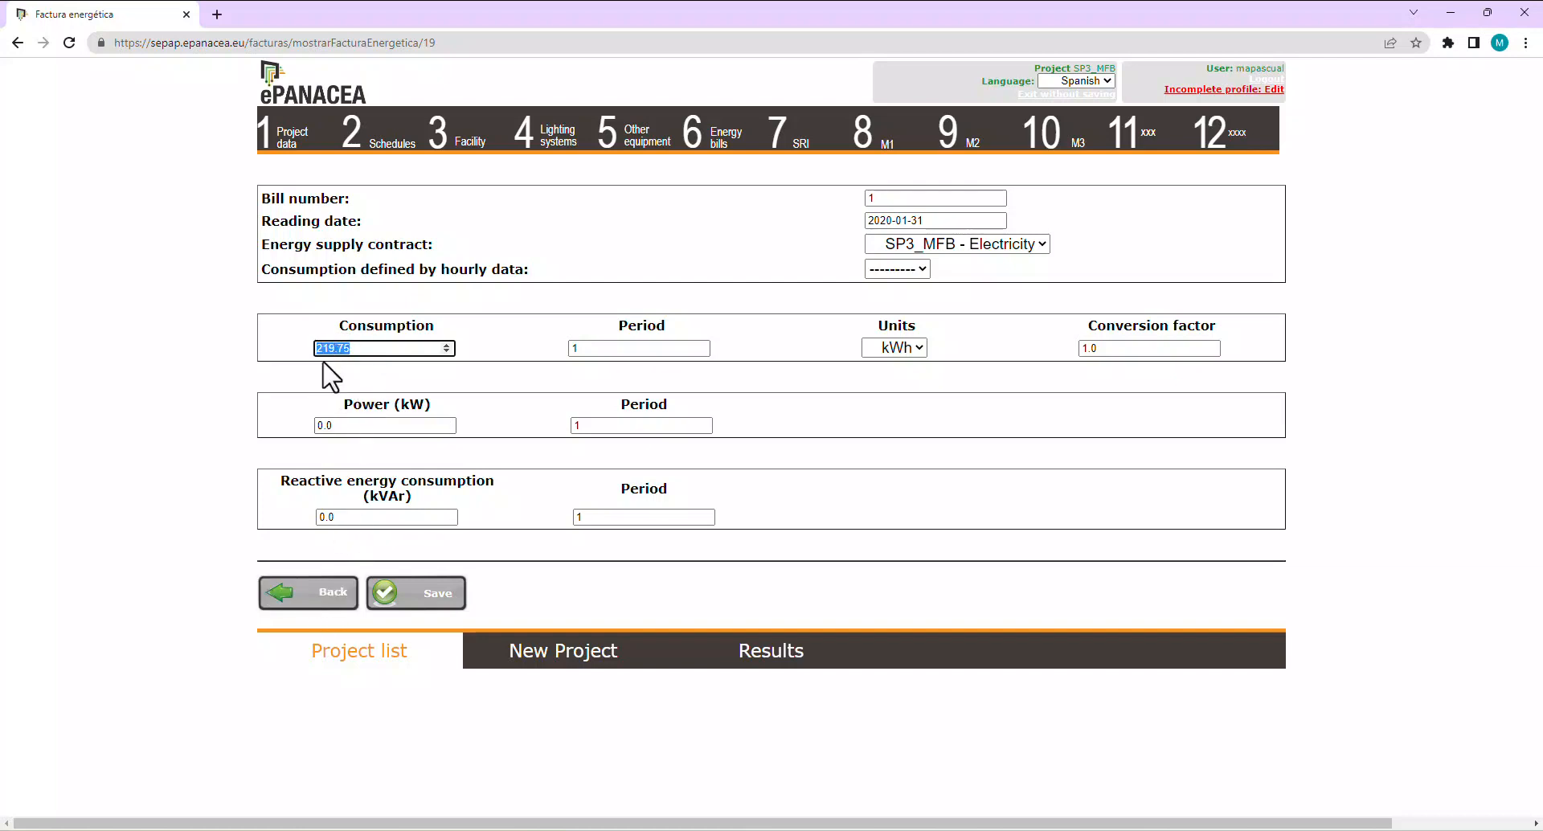
pyautogui.click(332, 604)
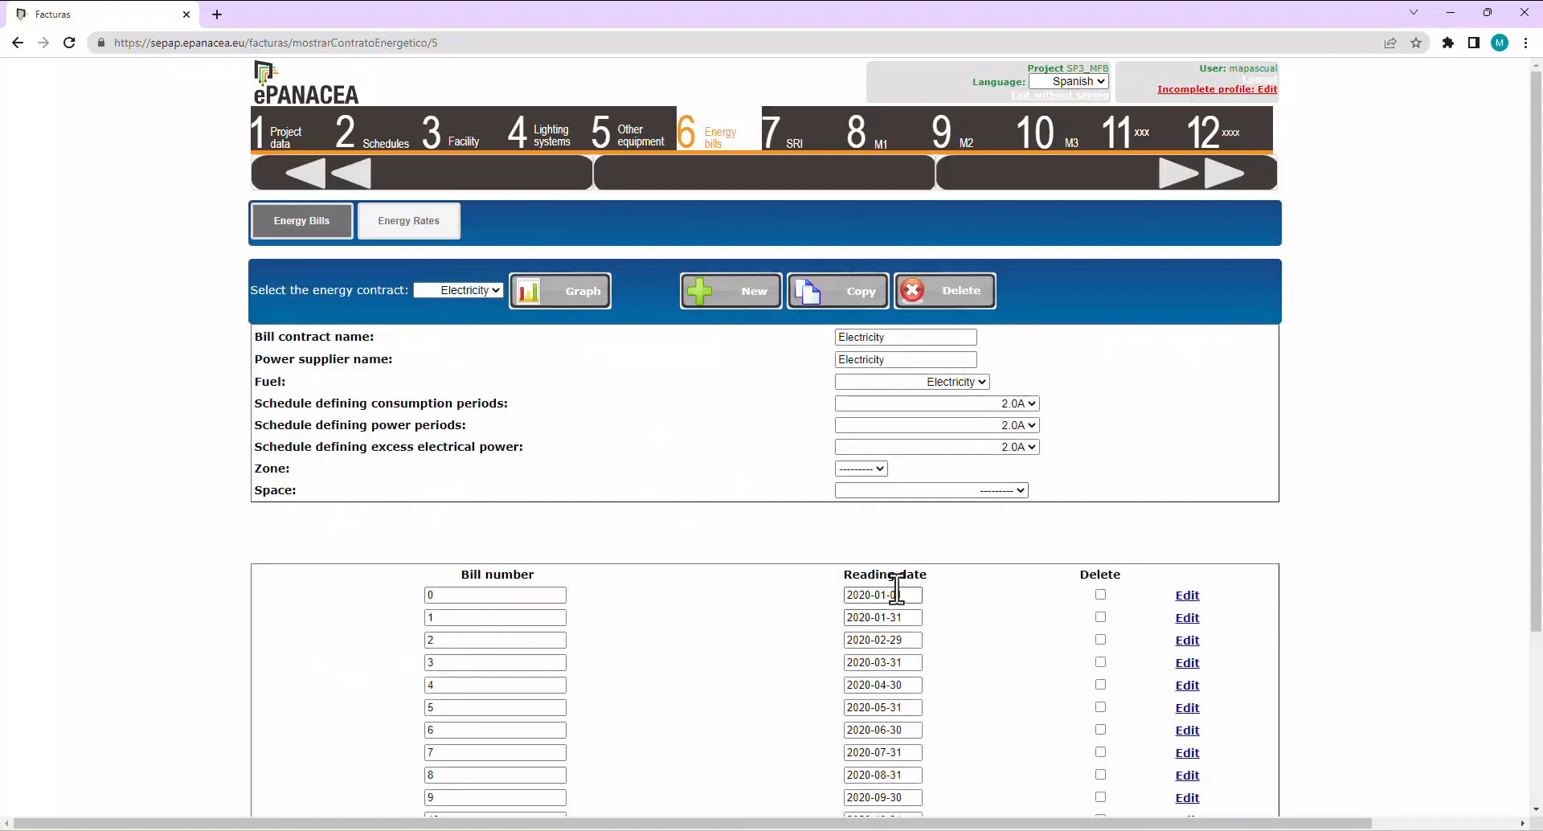
# Check the reading date of bill 2 in its calendar and close the calendar without changing the date.
pyautogui.scroll(-1, 908, 612)
pyautogui.scroll(-2, 908, 613)
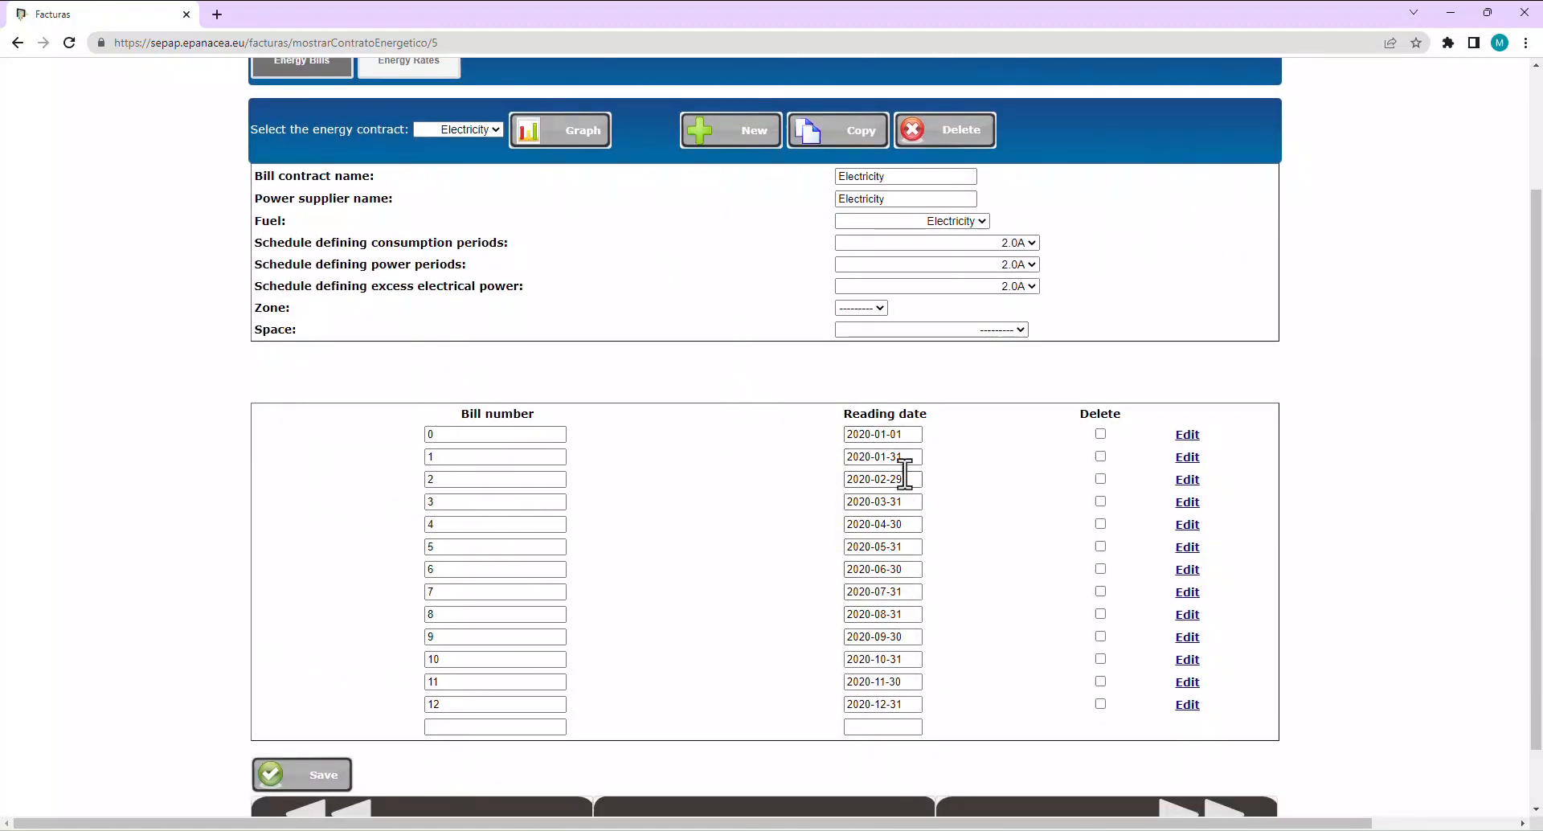
pyautogui.click(905, 478)
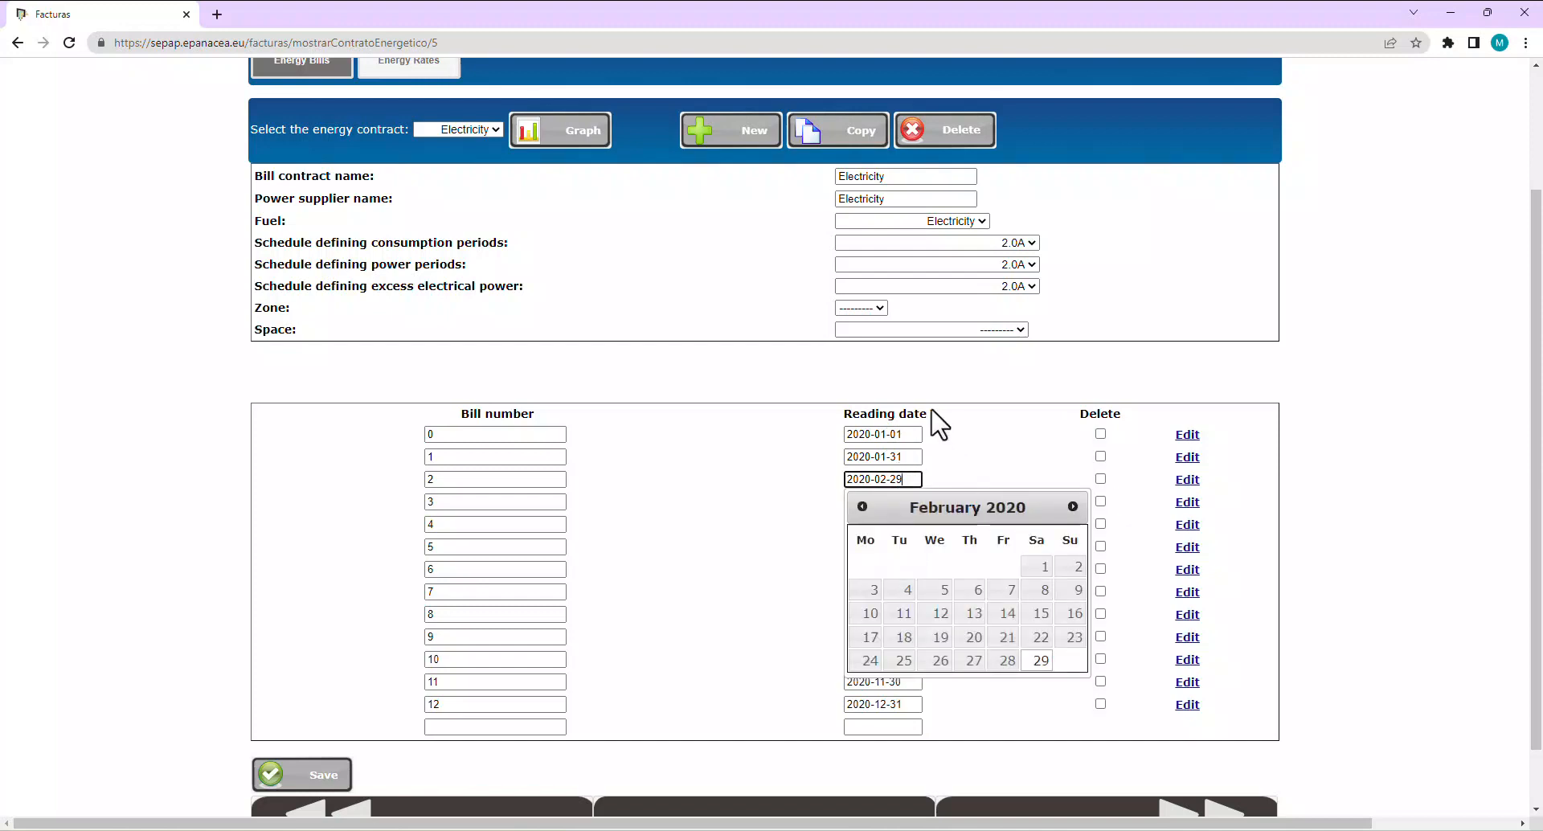
pyautogui.click(945, 437)
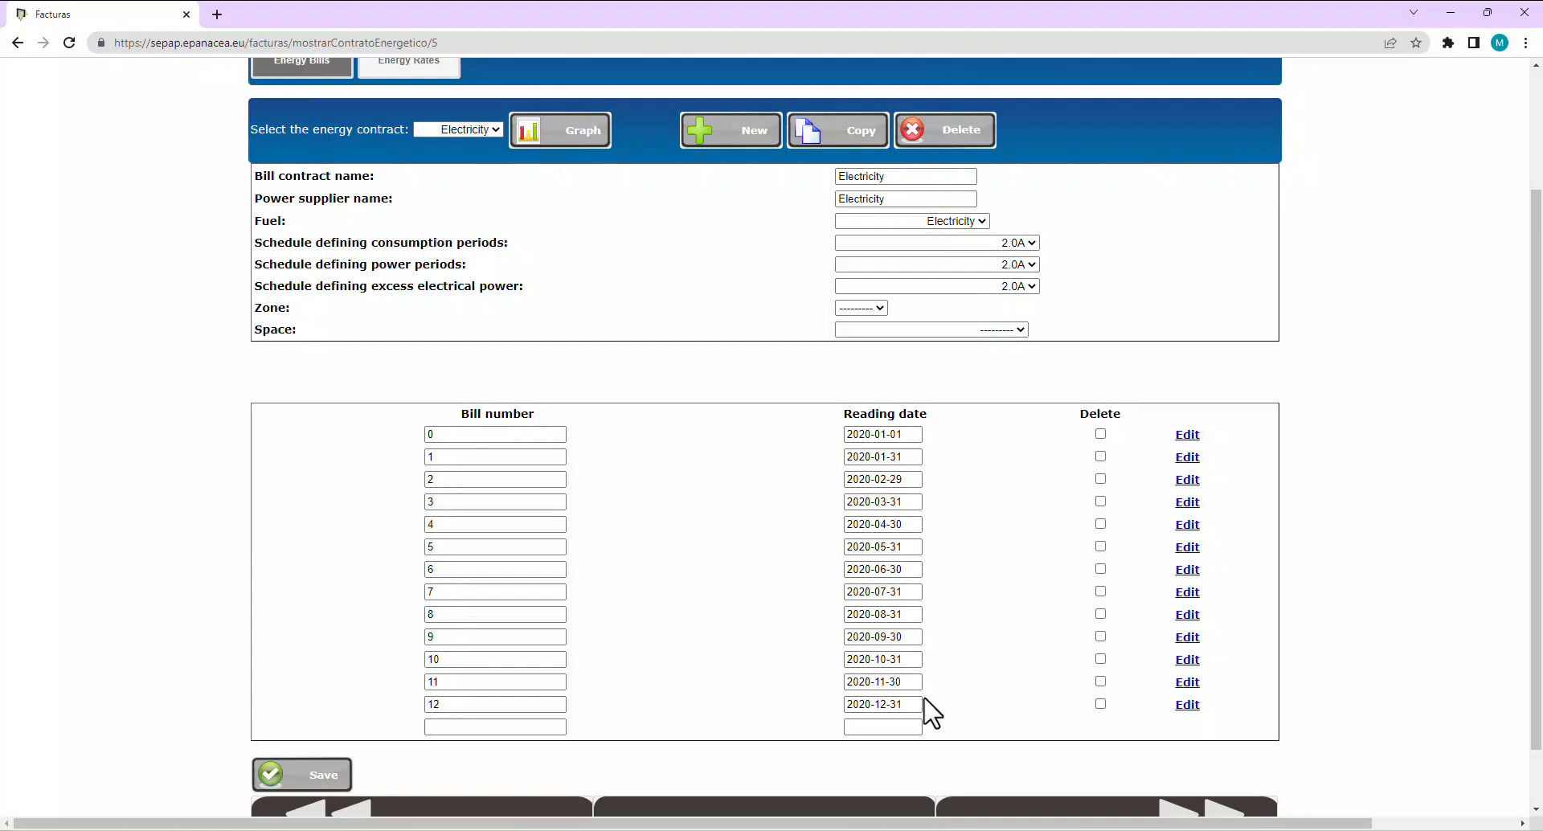
# Mark bills 1 through 11 of the Electricity contract for deletion.
pyautogui.click(1101, 456)
pyautogui.click(1100, 479)
pyautogui.click(1101, 501)
pyautogui.click(1100, 524)
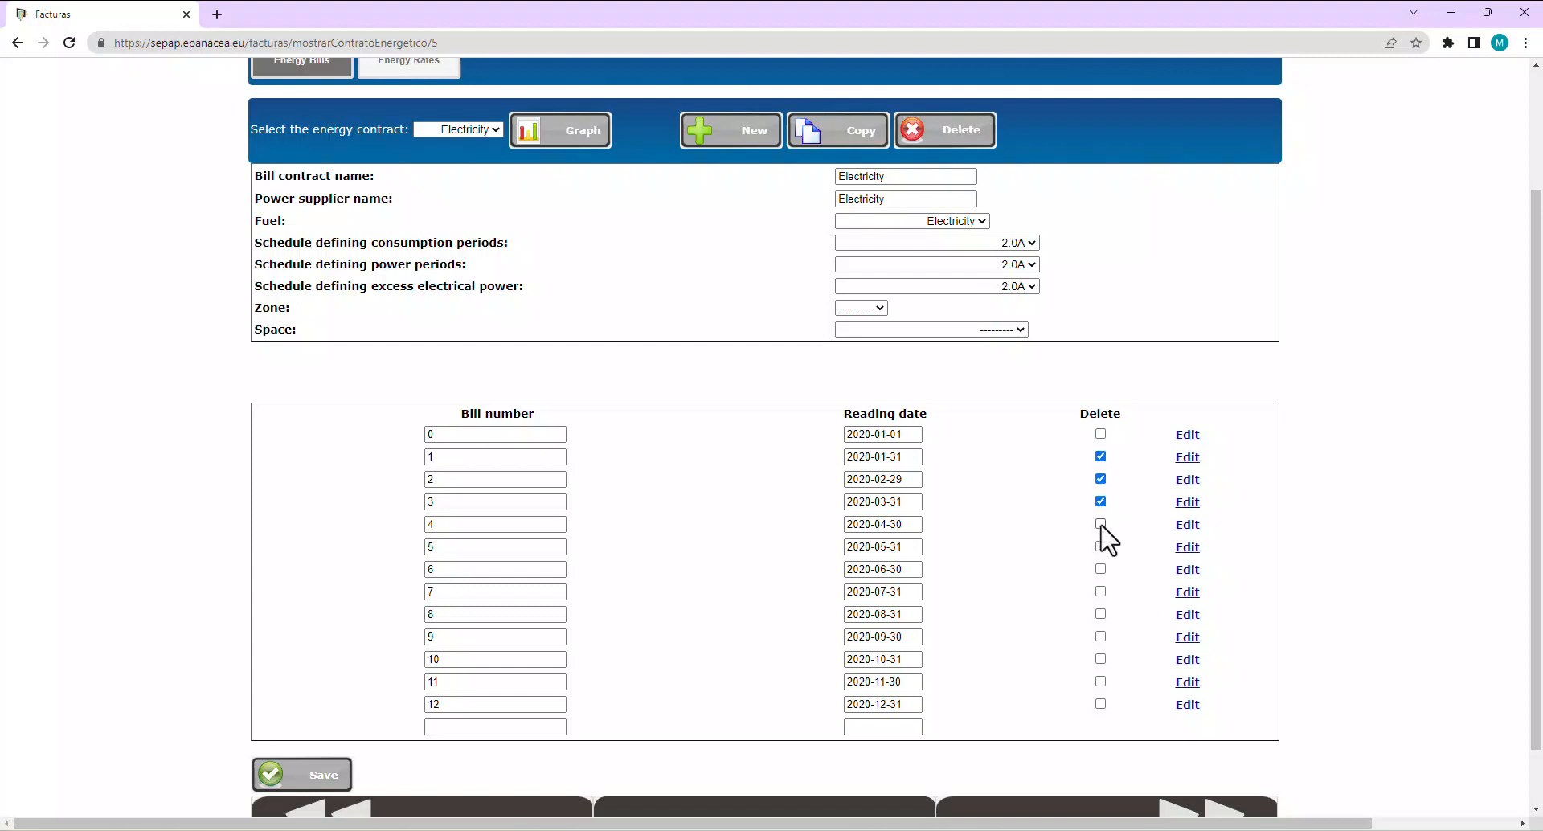
pyautogui.click(1100, 546)
pyautogui.click(1100, 568)
pyautogui.click(1101, 590)
pyautogui.click(1100, 613)
pyautogui.click(1100, 635)
pyautogui.click(1100, 658)
pyautogui.click(1100, 681)
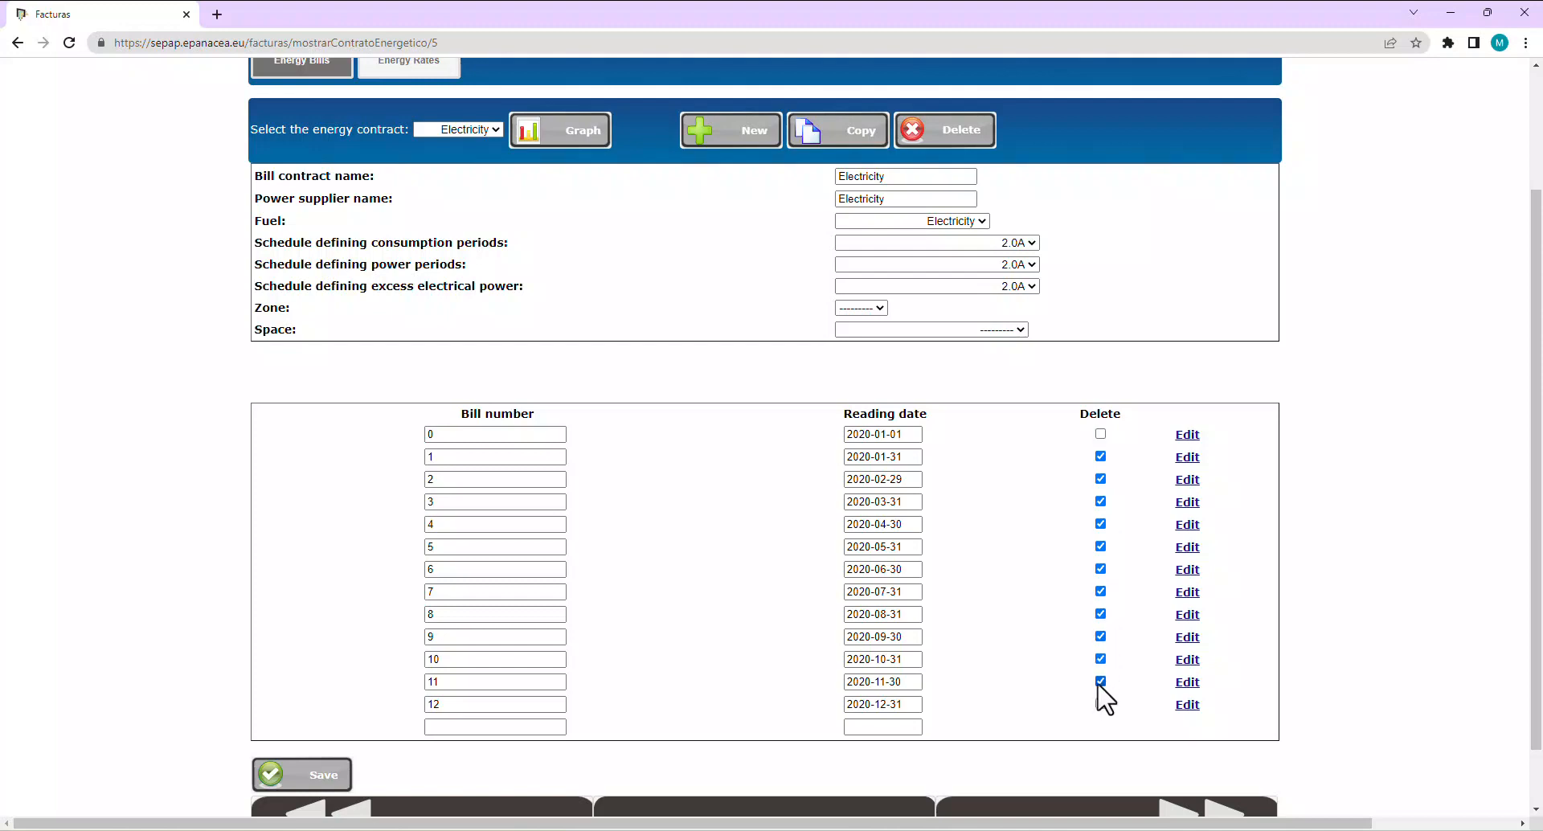
# Check the reading dates of bills 0 and 12, examine bill 12's consumption, and return to the contract without saving.
pyautogui.click(442, 704)
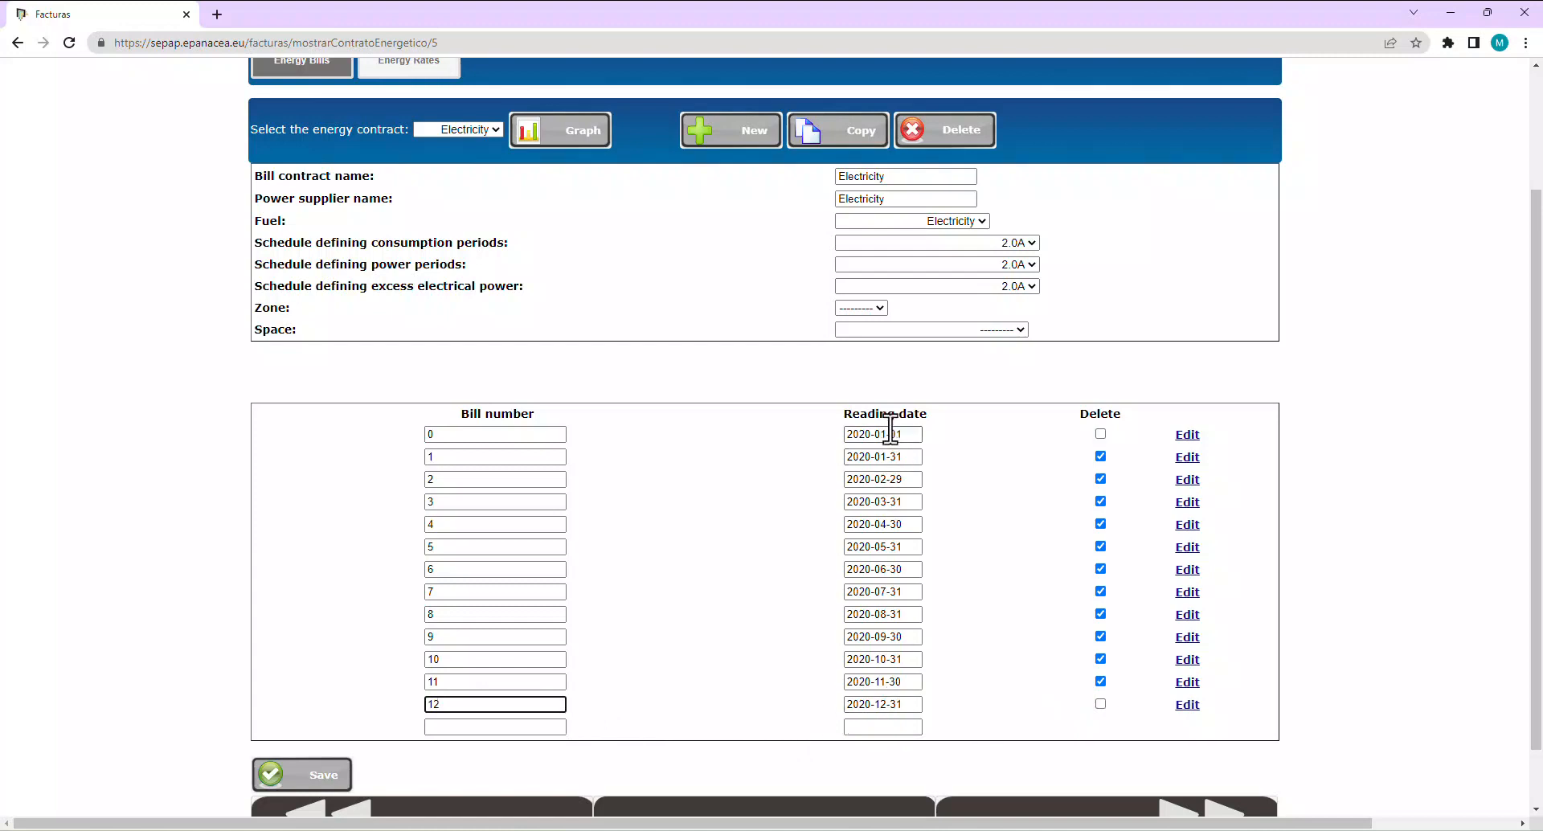
pyautogui.click(888, 434)
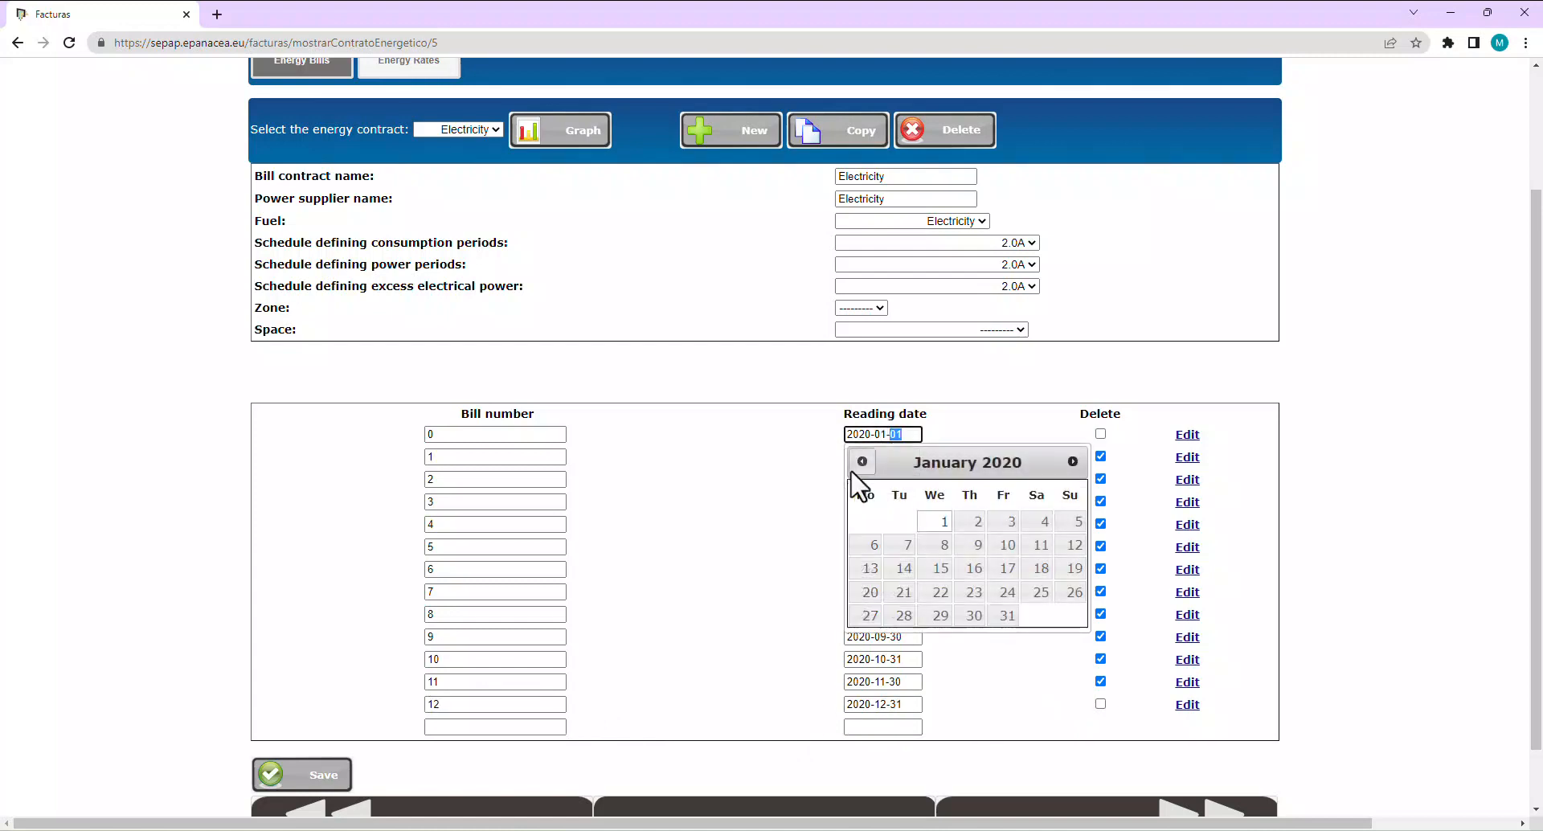
pyautogui.click(907, 705)
pyautogui.doubleClick(908, 705)
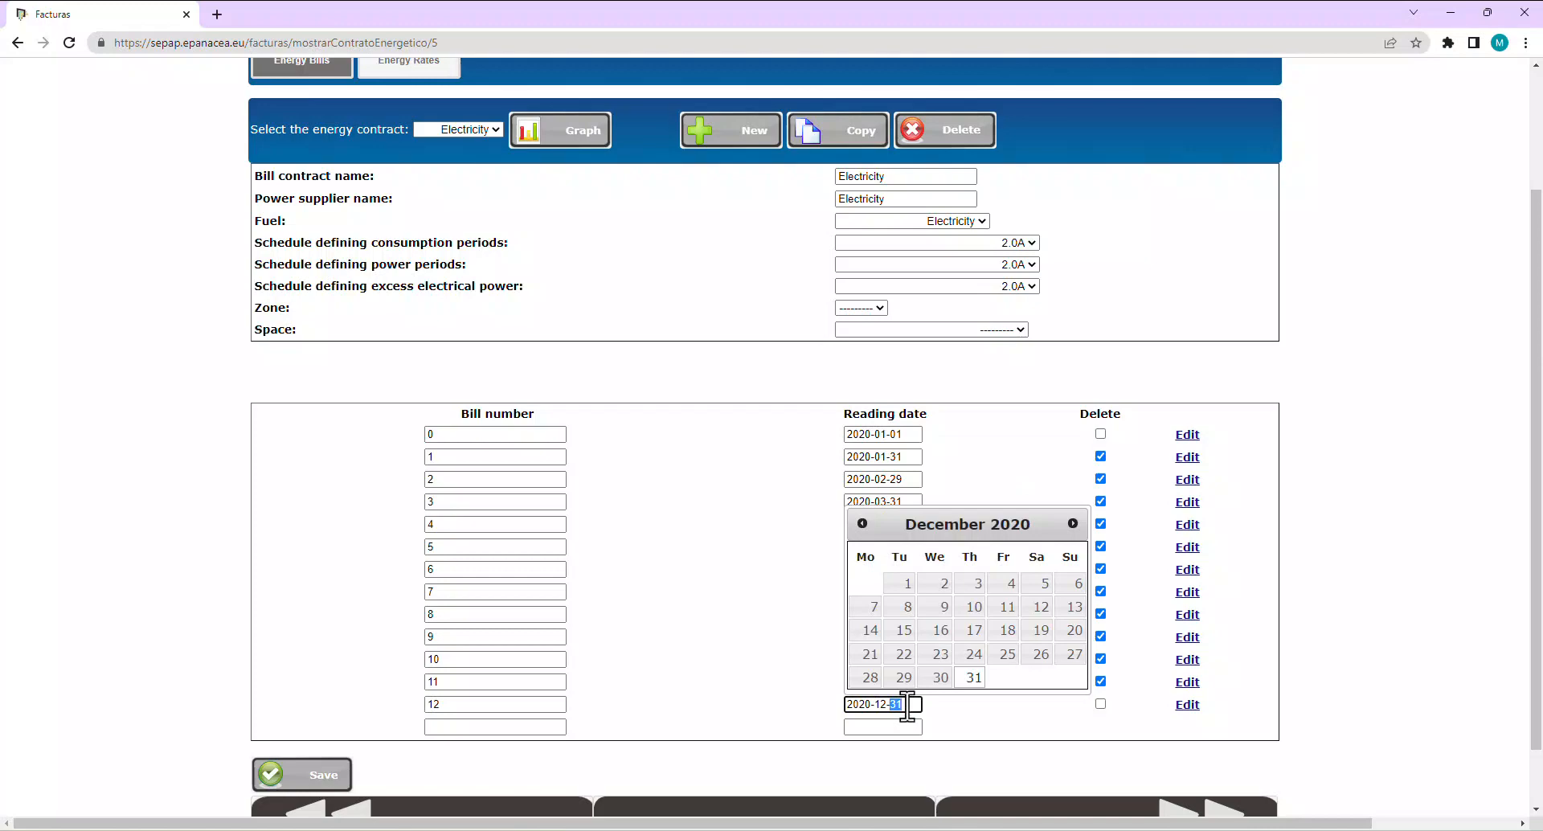
pyautogui.click(1186, 705)
pyautogui.moveTo(382, 347); pyautogui.dragTo(258, 359)
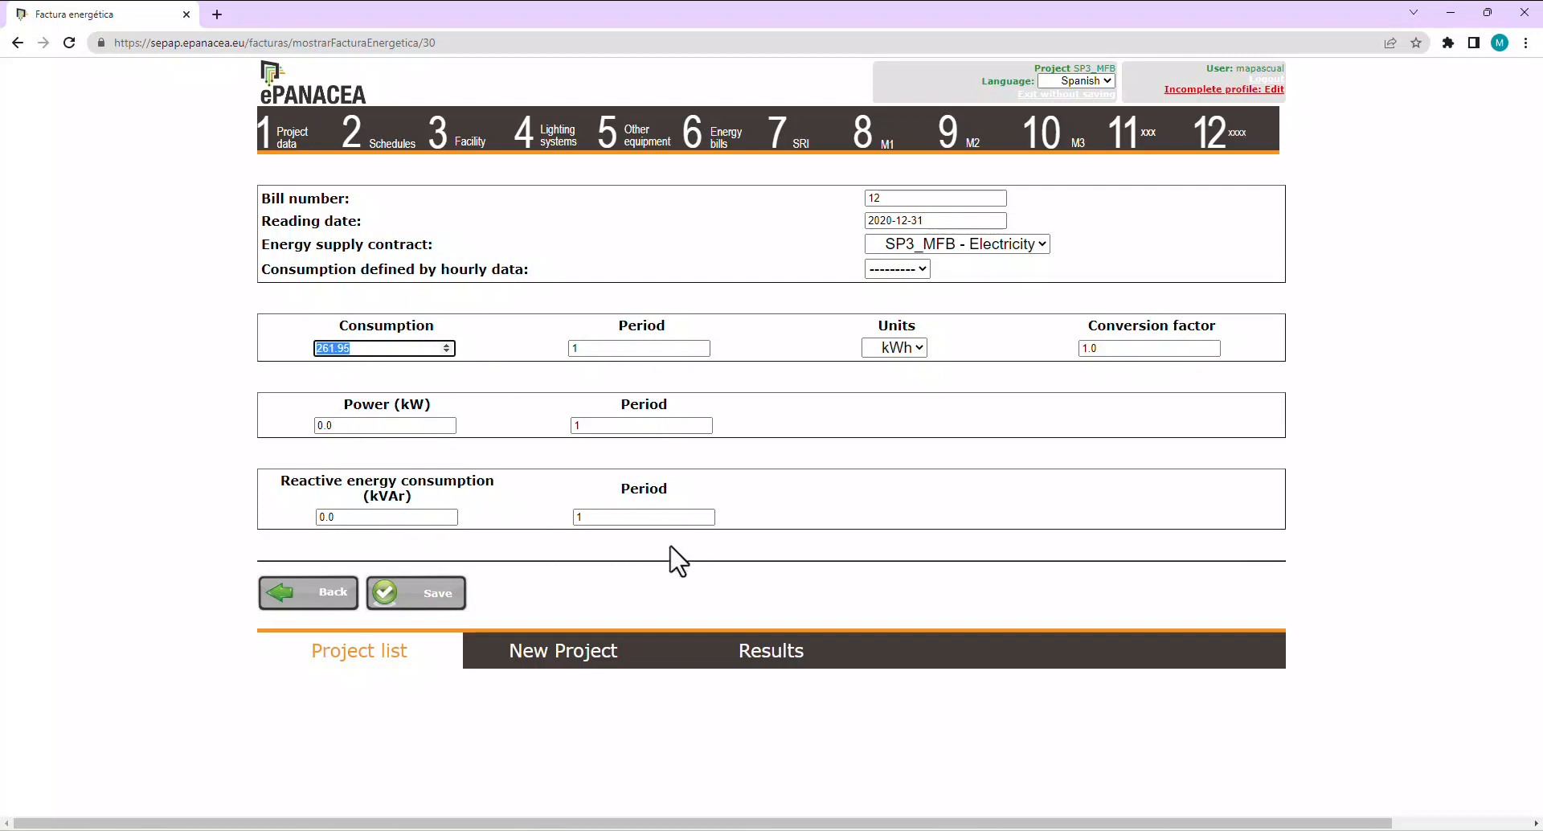
pyautogui.click(299, 601)
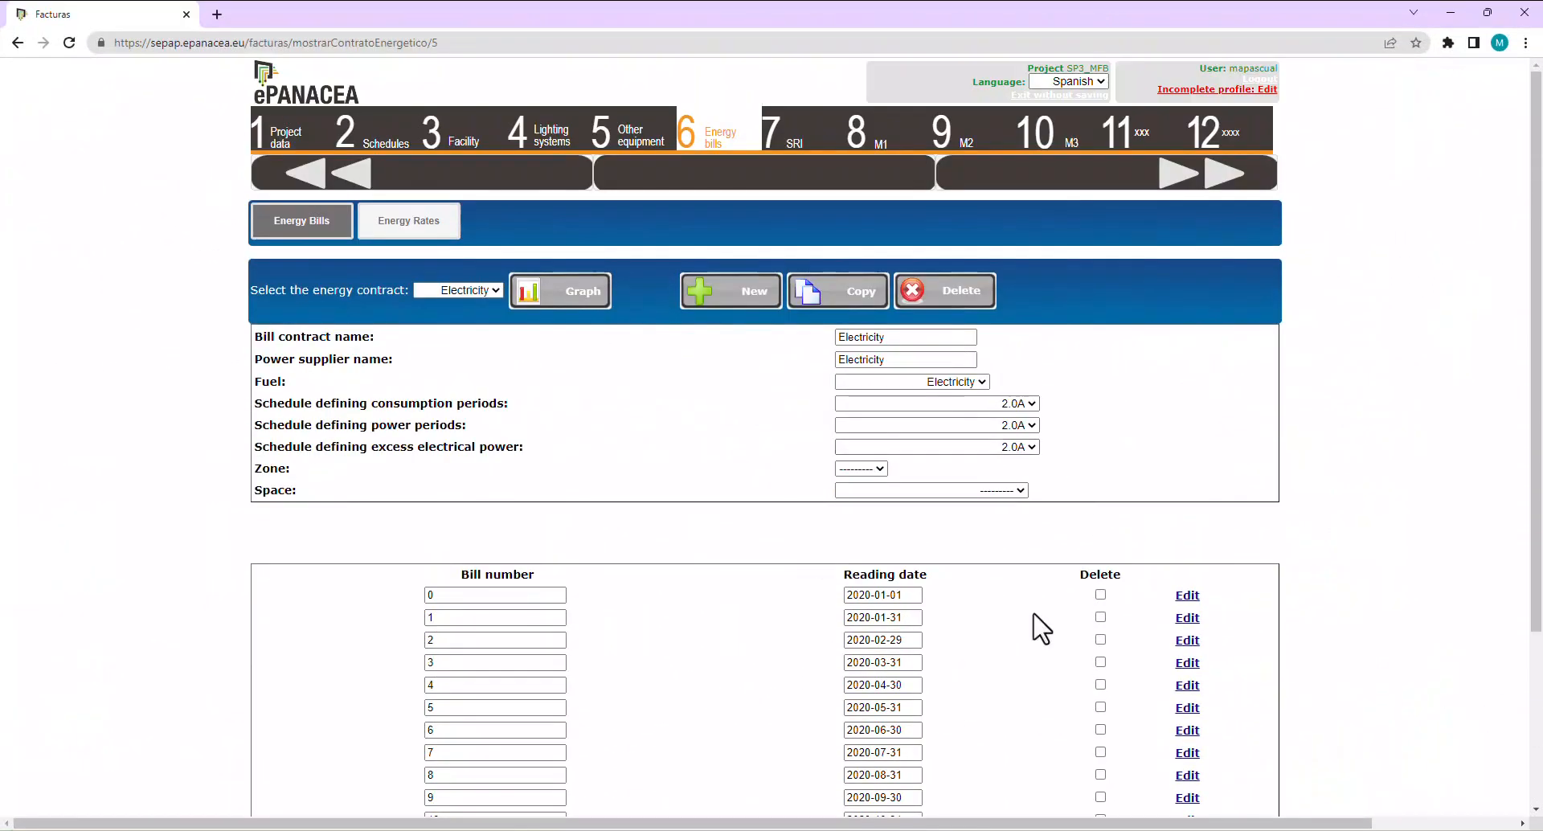
# Examine the SRI functionality levels and building shares for heating and DHW.
pyautogui.click(797, 134)
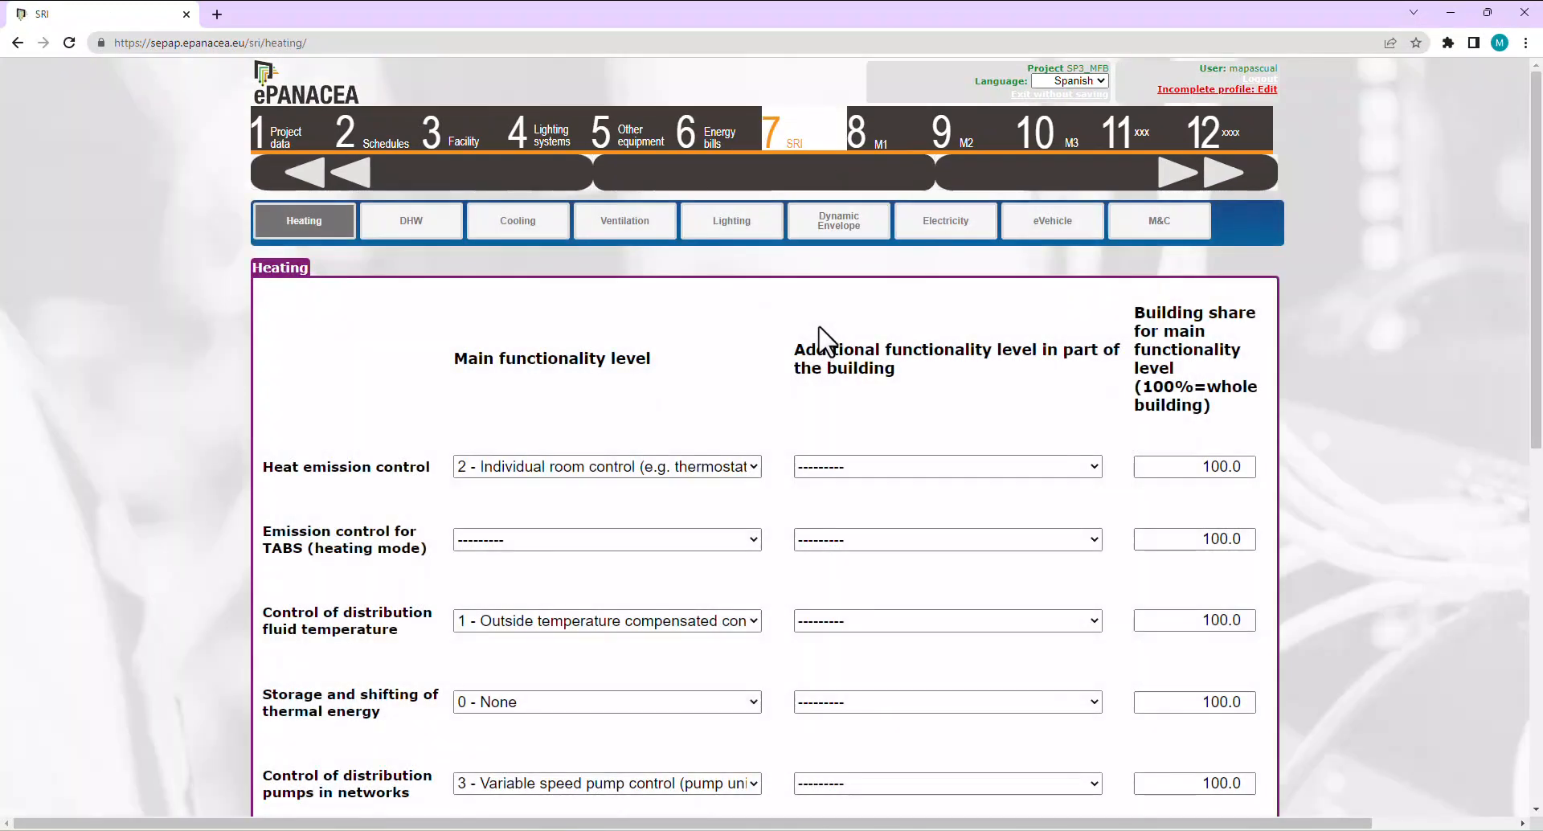
pyautogui.scroll(-2, 826, 341)
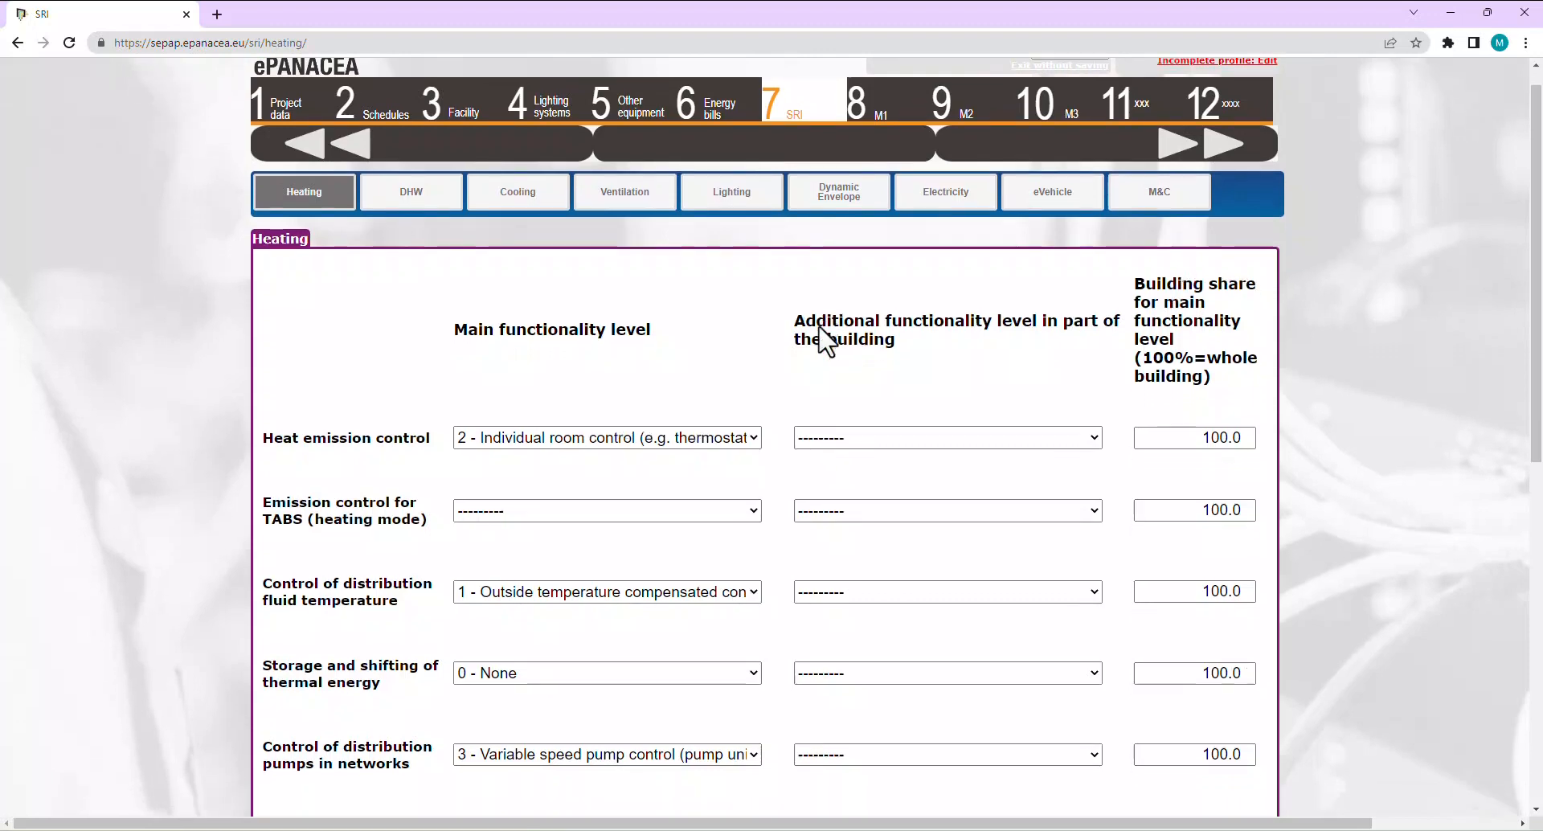
pyautogui.scroll(2, 833, 336)
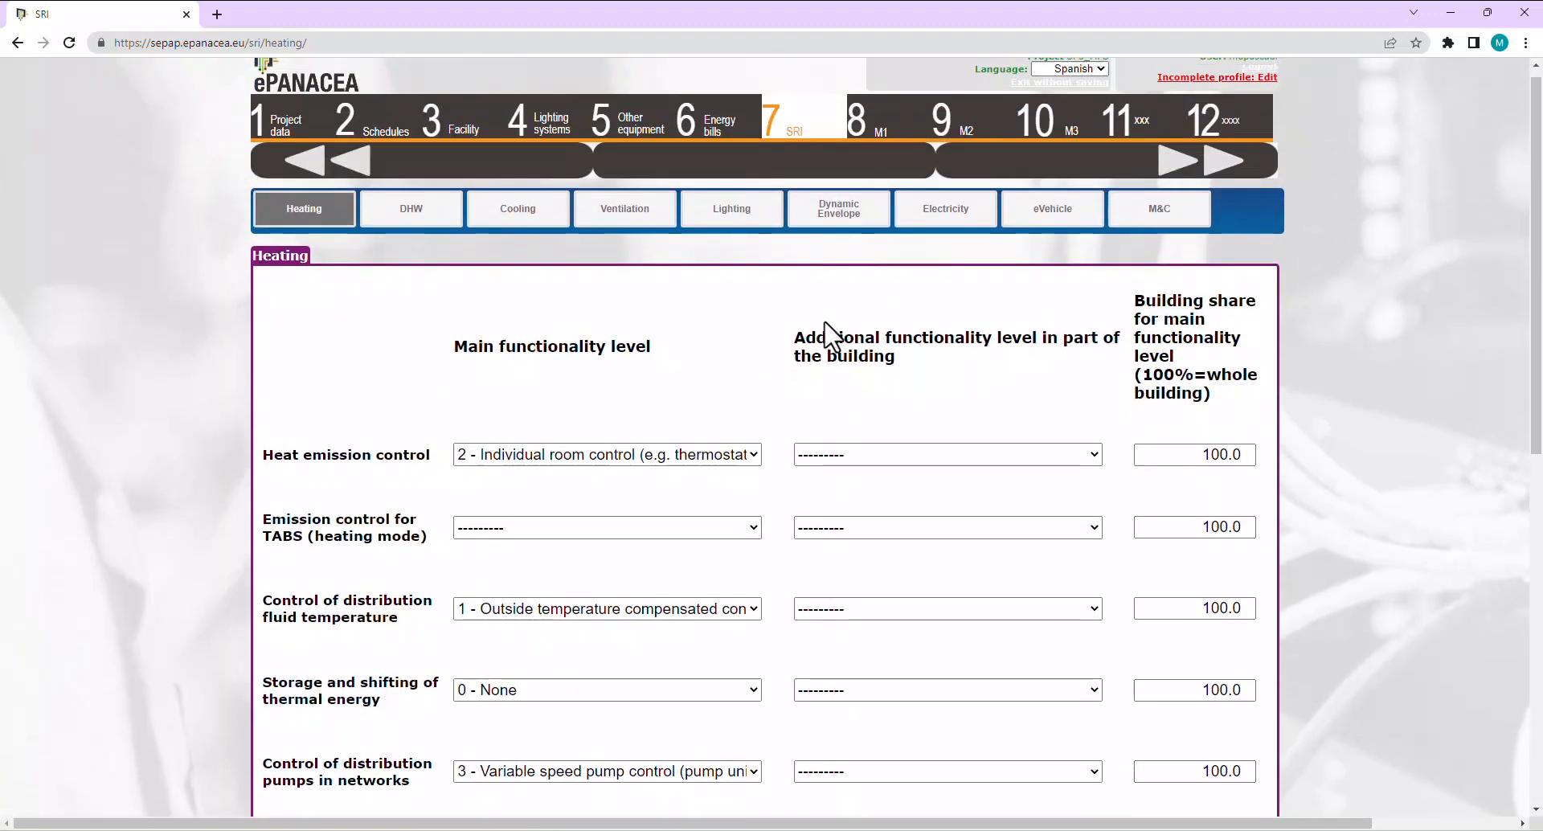
pyautogui.click(426, 221)
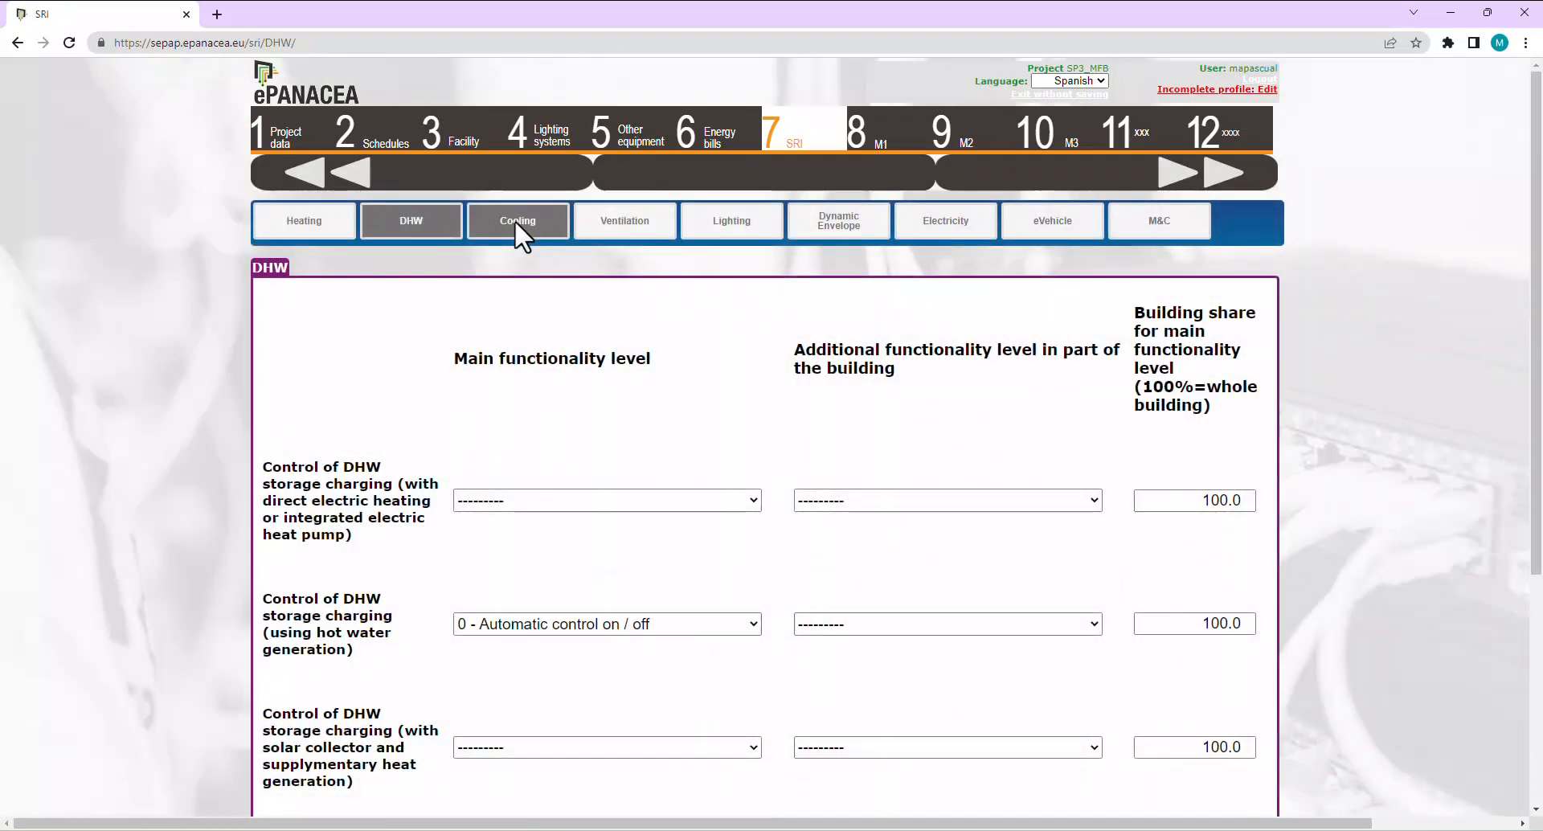
pyautogui.scroll(-3, 647, 434)
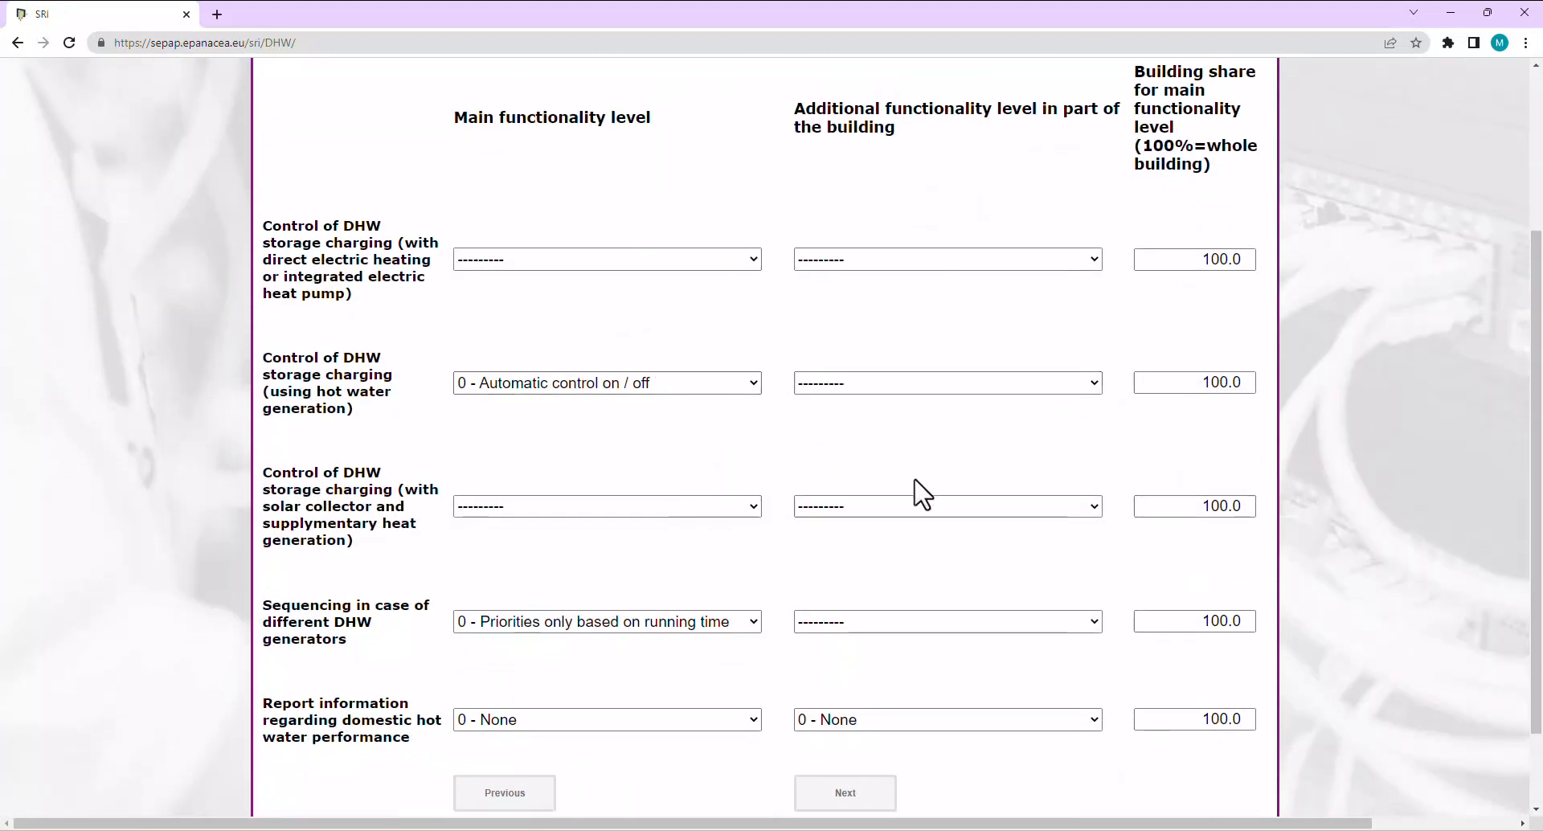
# Open the M2 results and examine natural gas primary energy and the NMBE calibration value.
pyautogui.scroll(3, 638, 402)
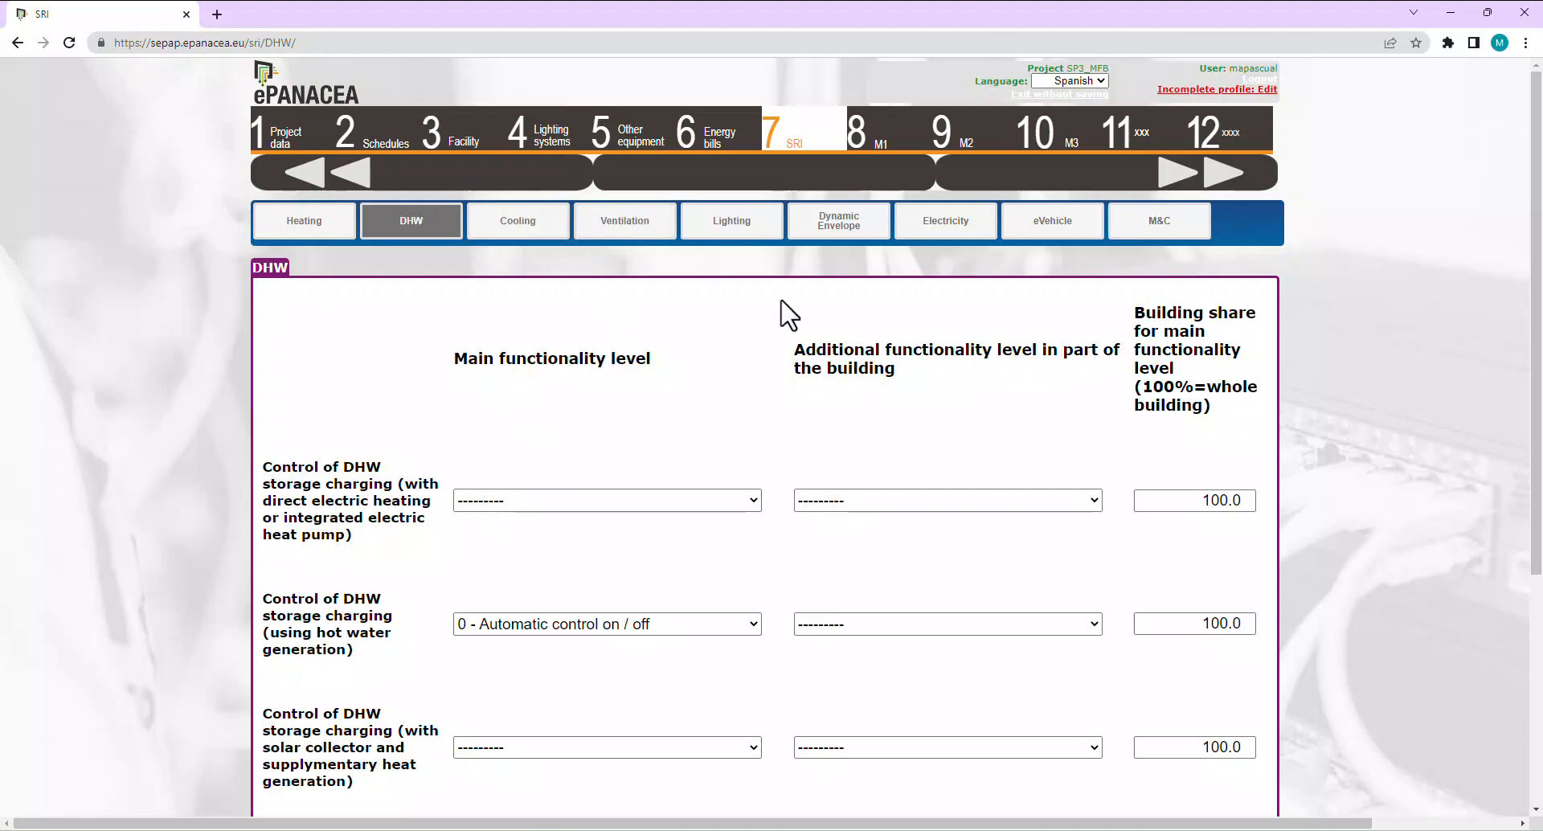
pyautogui.click(973, 133)
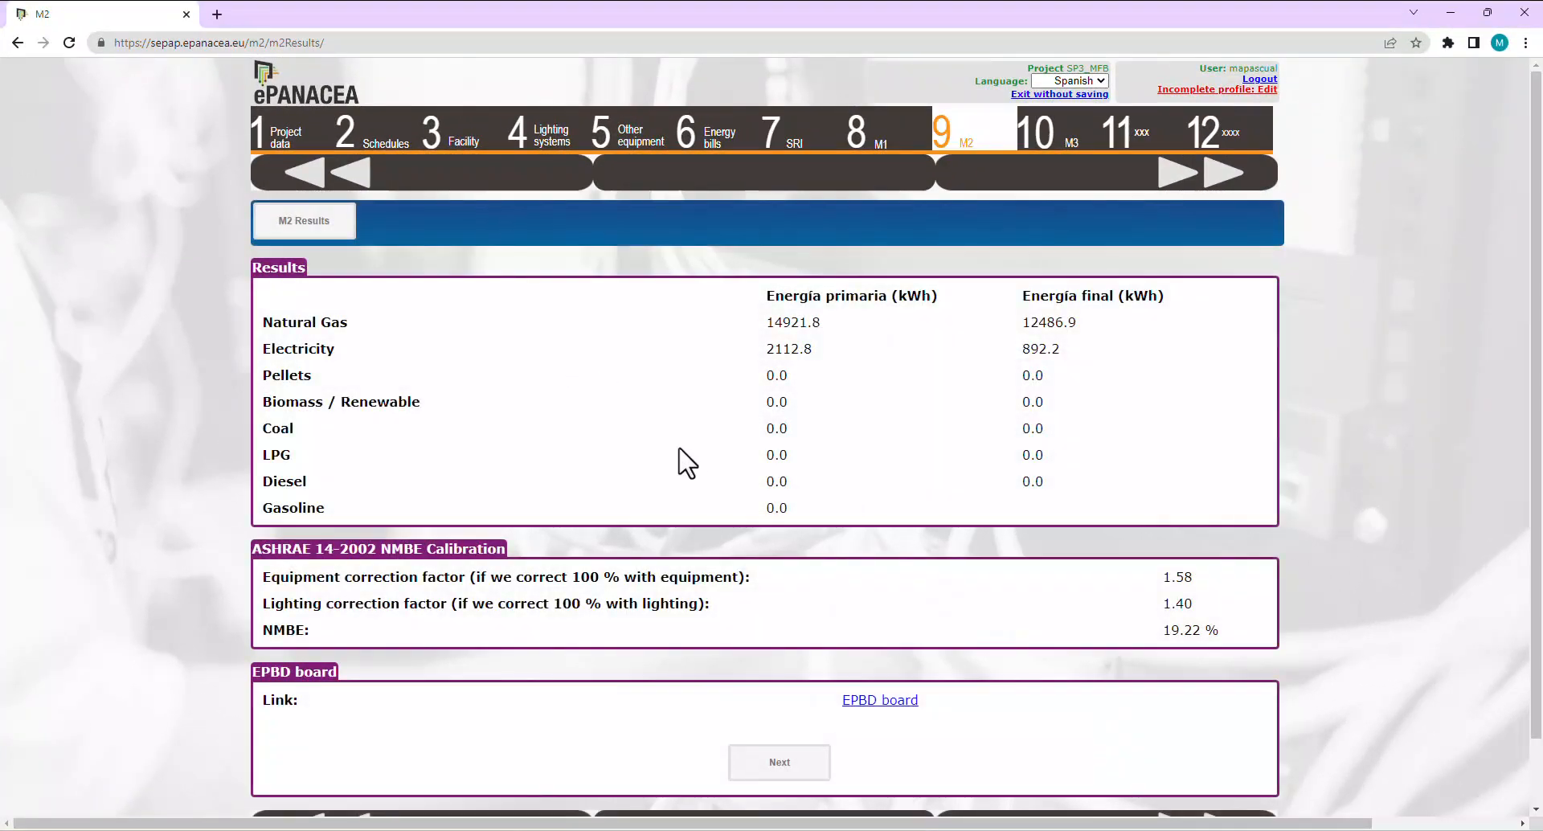
pyautogui.scroll(-1, 680, 450)
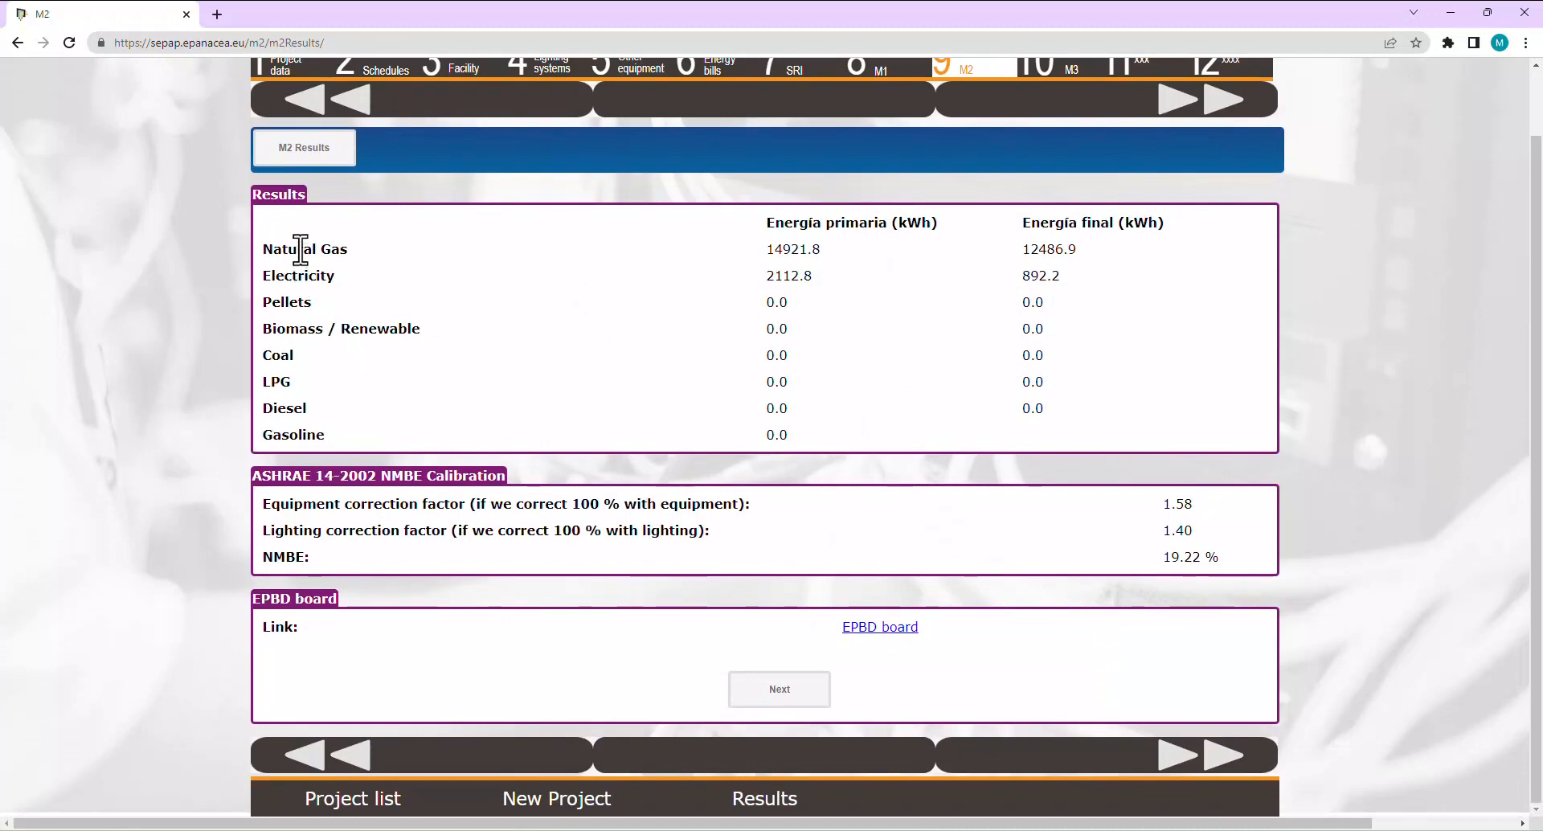
pyautogui.doubleClick(793, 249)
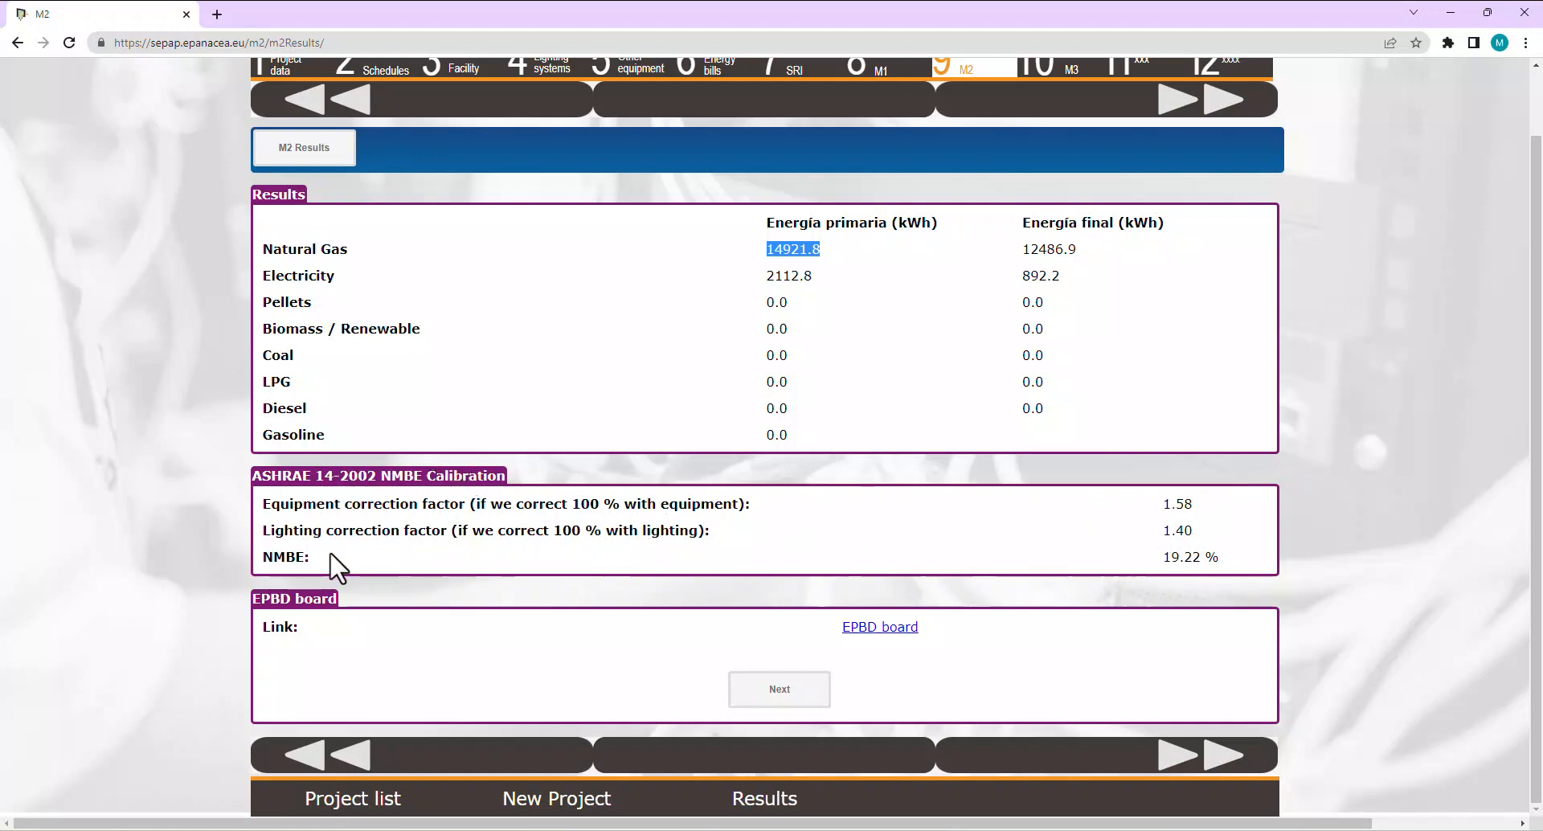
pyautogui.moveTo(1162, 557); pyautogui.dragTo(1213, 556)
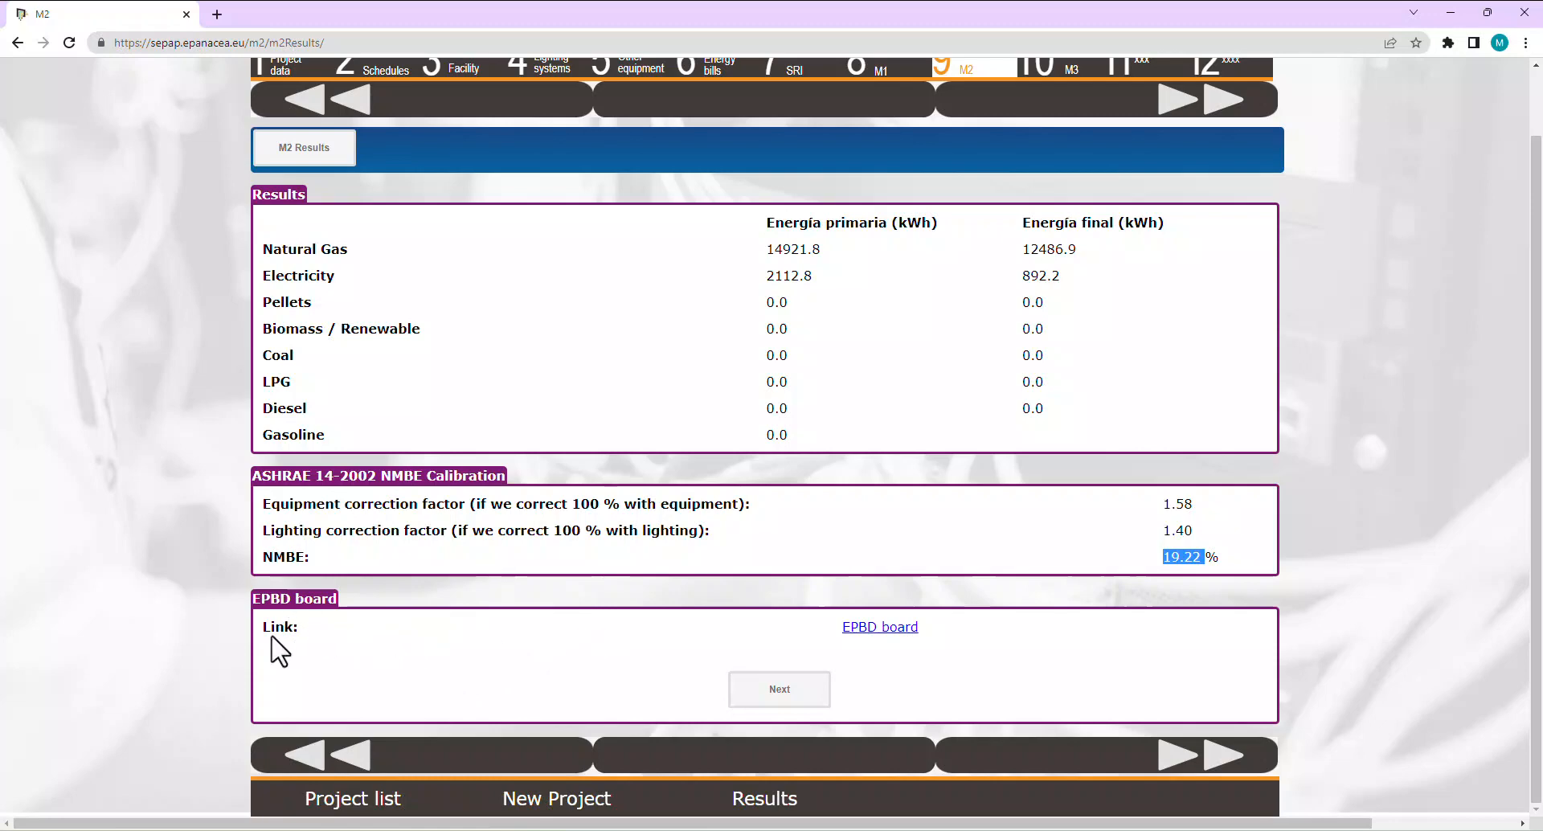
# Open the linked EPBD board in VisorEPBD, translate it to English and view its energetic components.
pyautogui.click(899, 629)
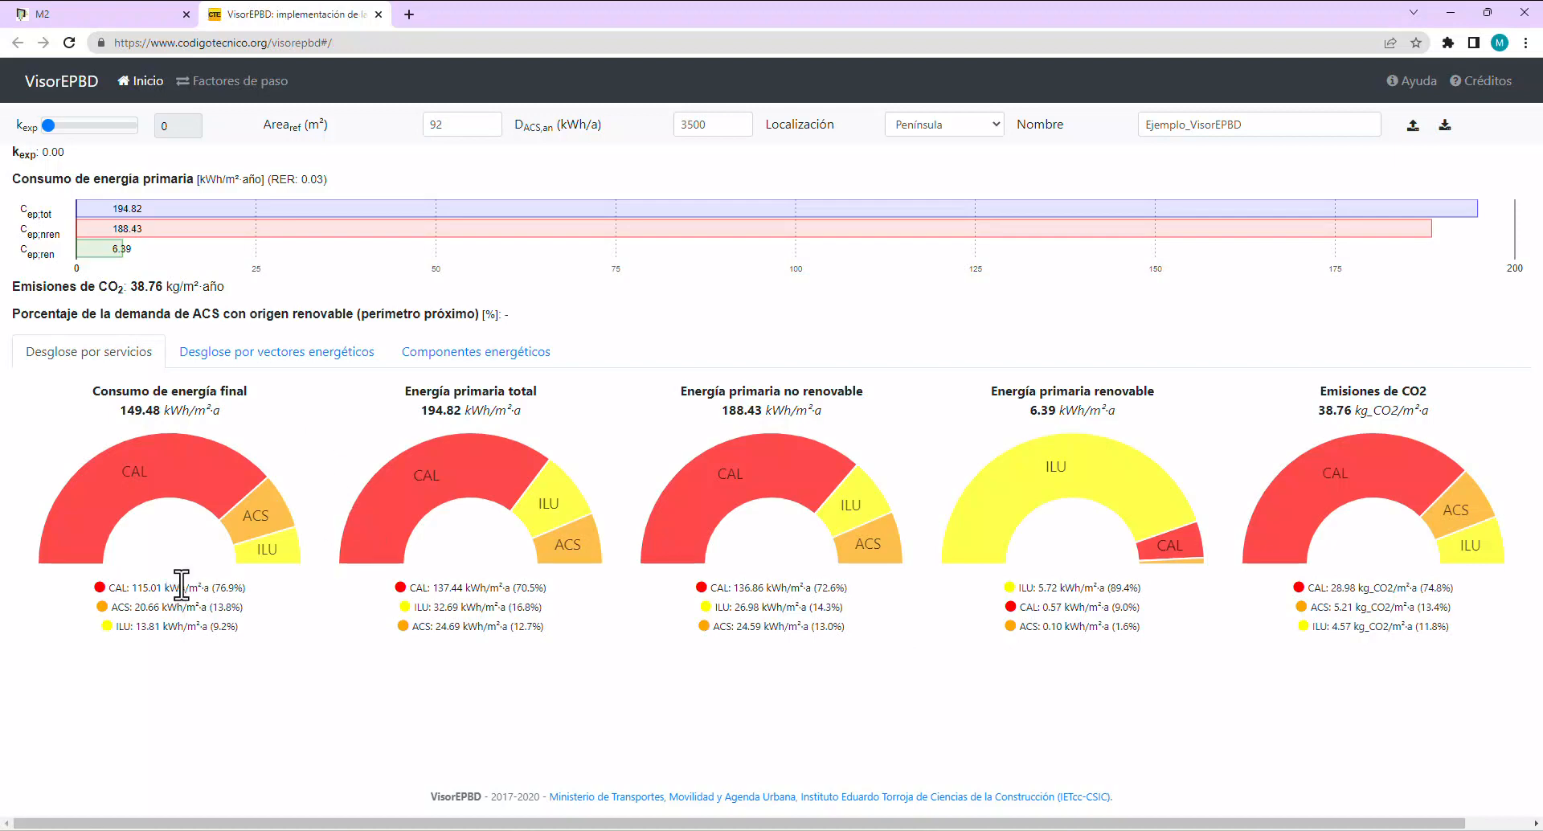
pyautogui.rightClick(580, 412)
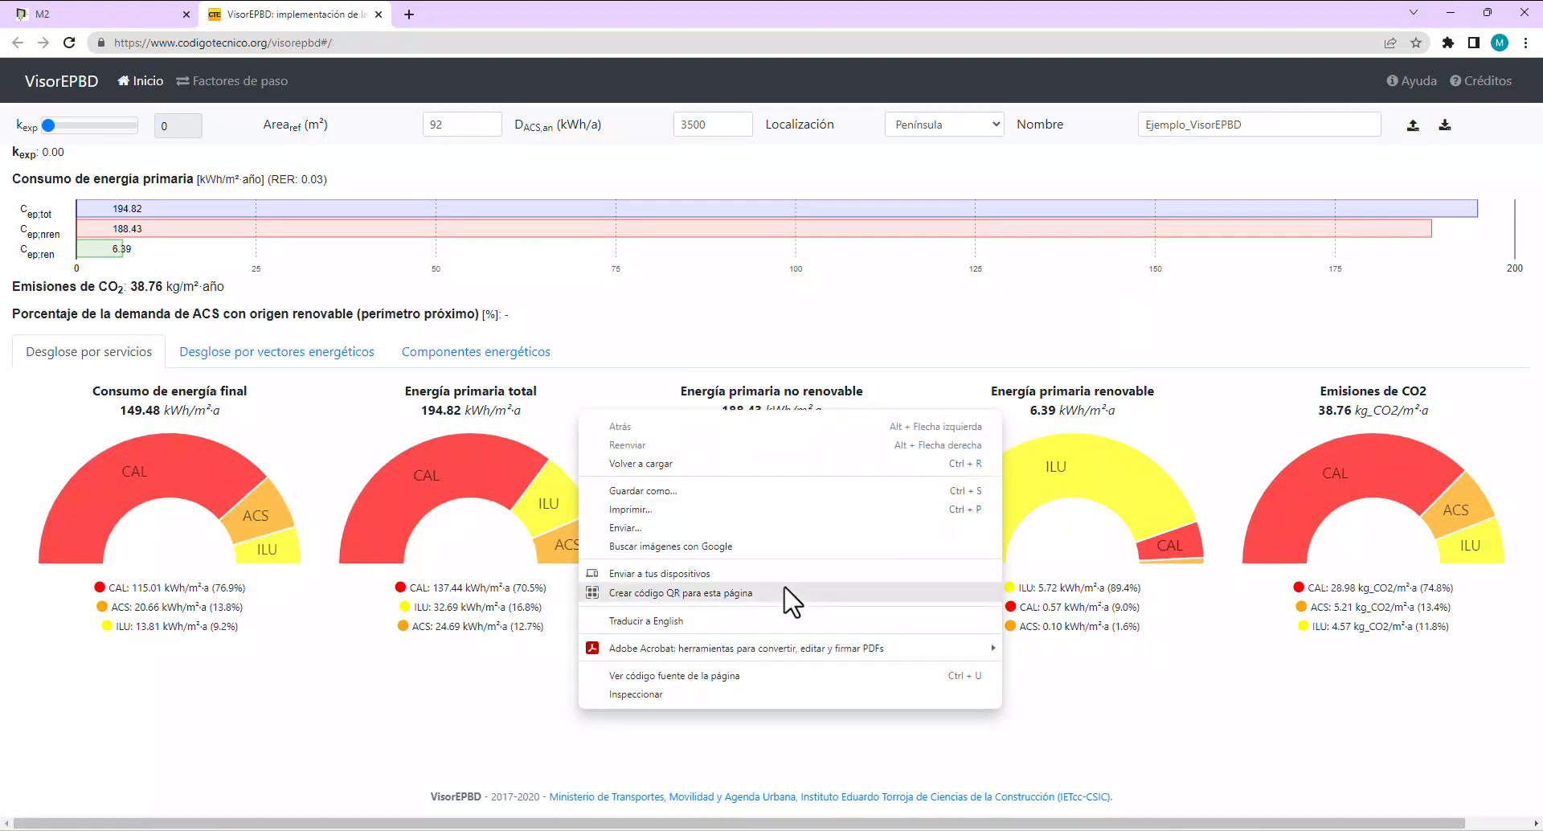
pyautogui.click(734, 622)
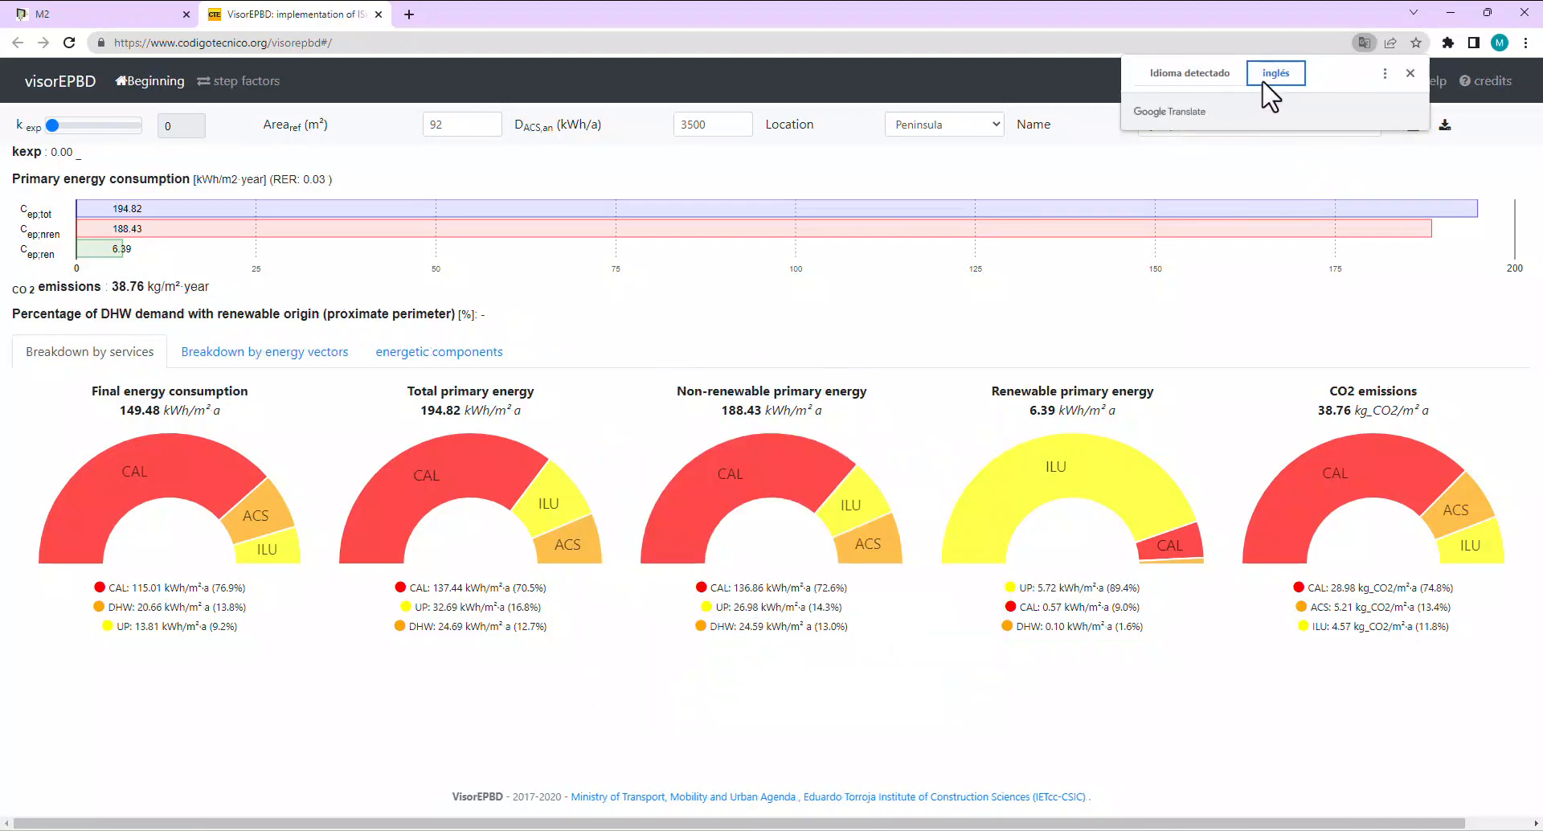
pyautogui.click(432, 351)
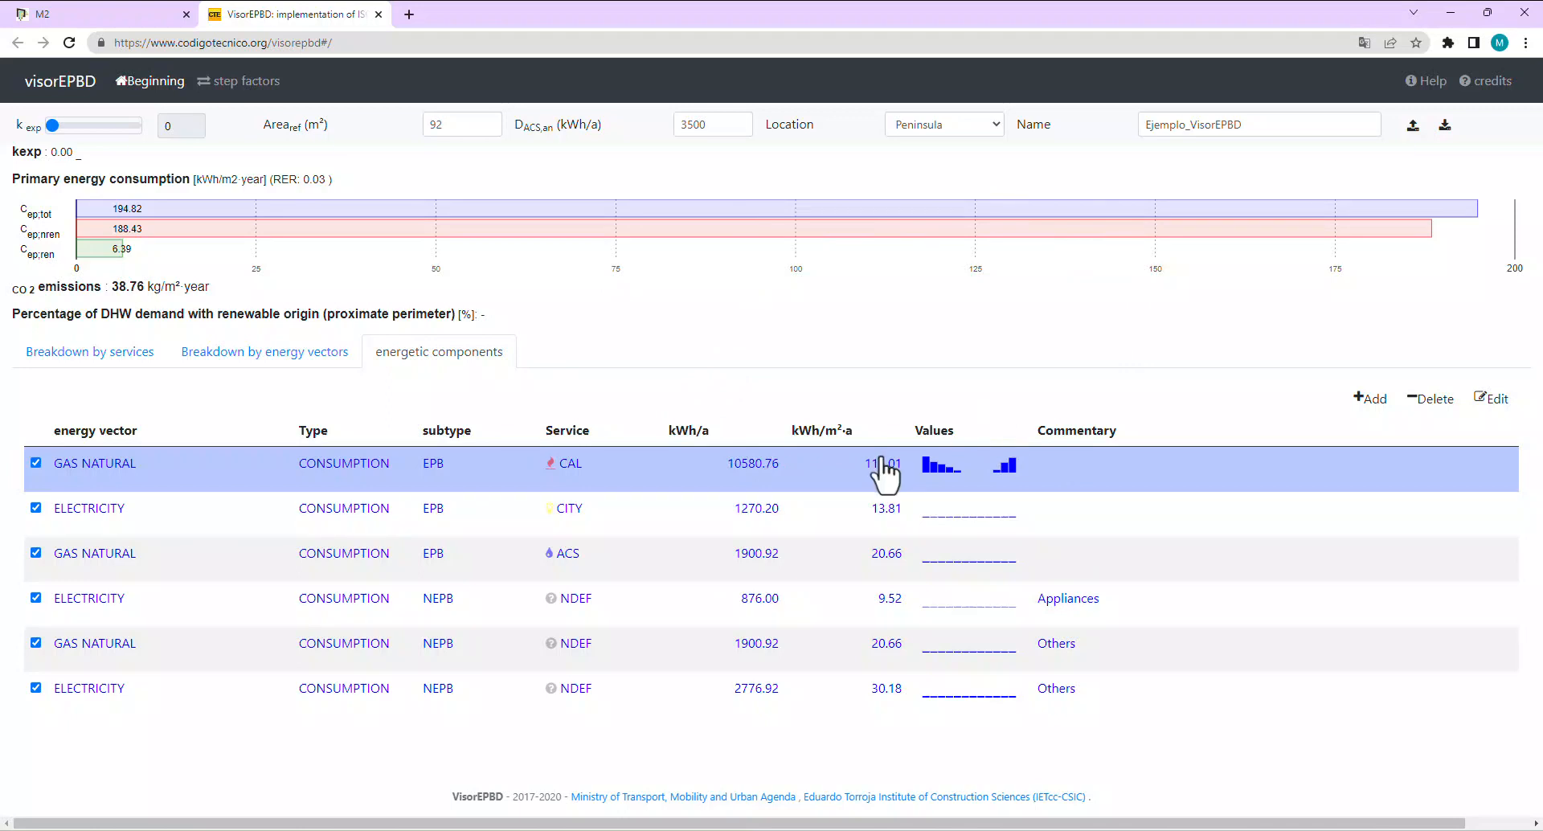
# Return to ePANACEA and compare the other equipment's cumulative electricity consumption with the energy bills in the weekly graph.
pyautogui.click(113, 10)
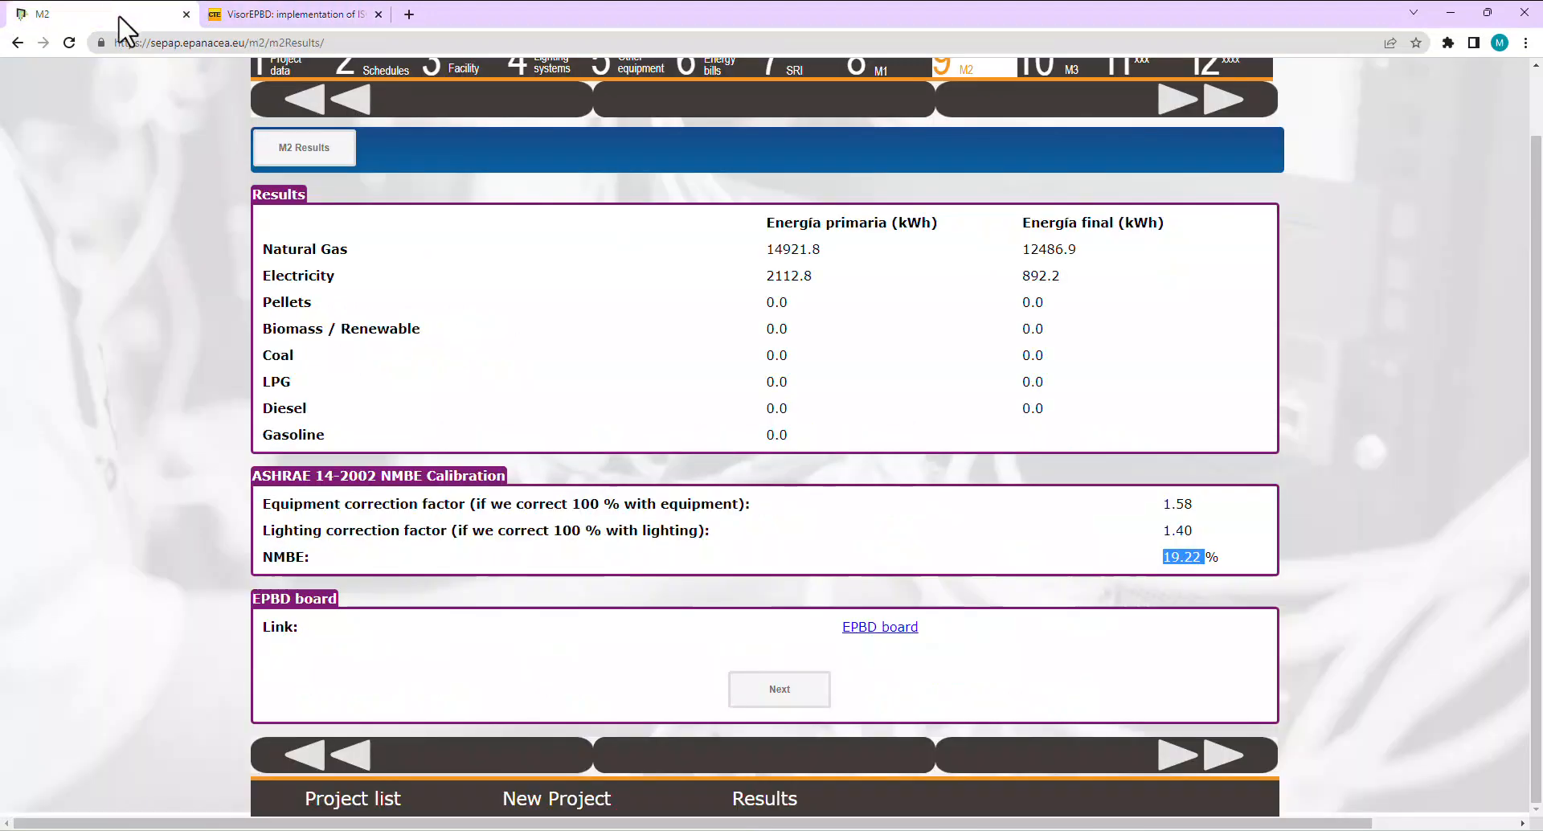
pyautogui.scroll(1, 643, 450)
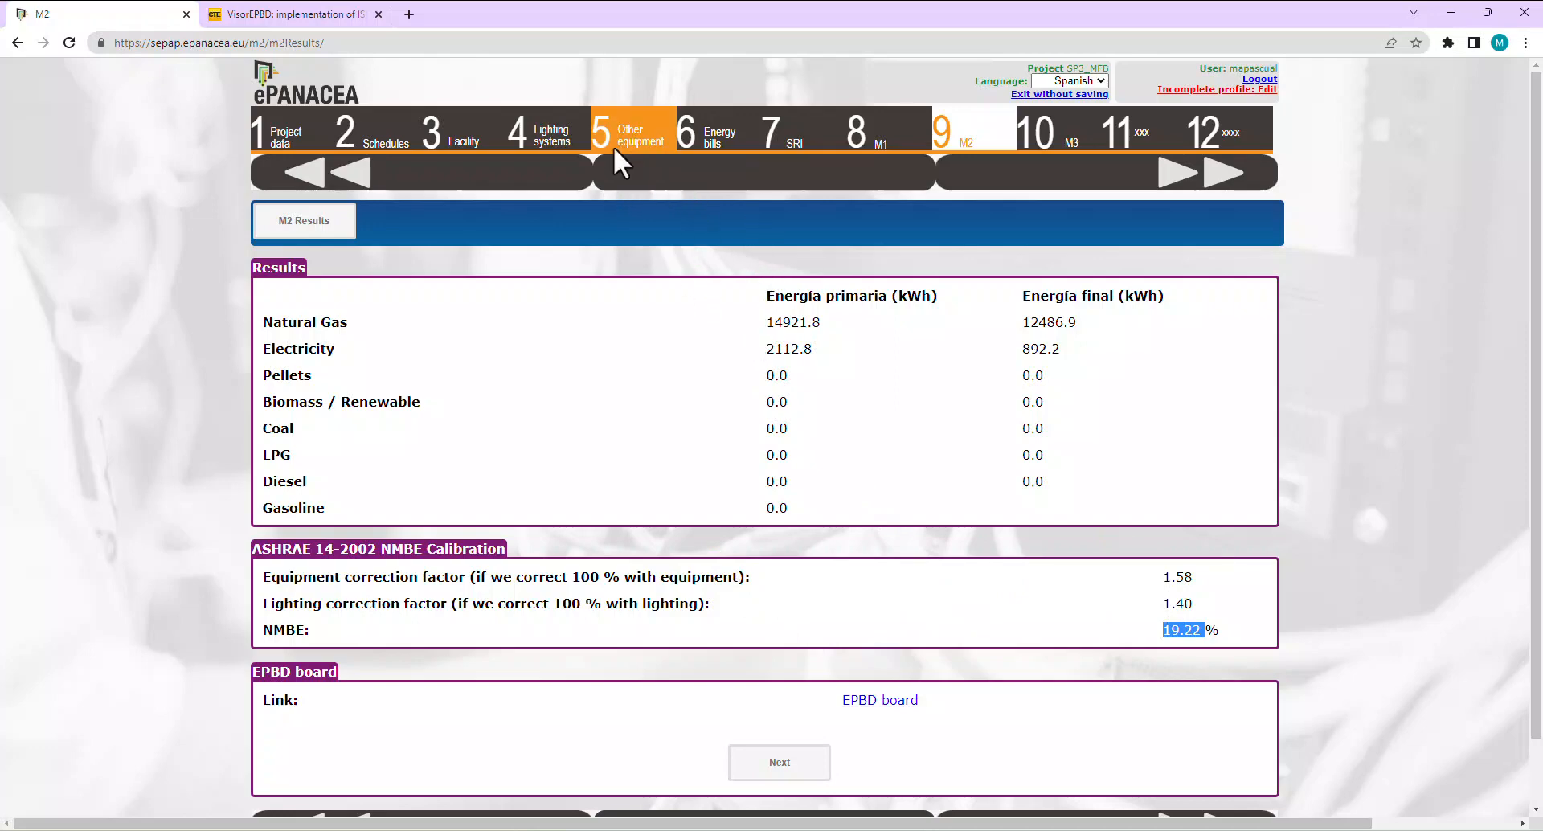
pyautogui.click(638, 141)
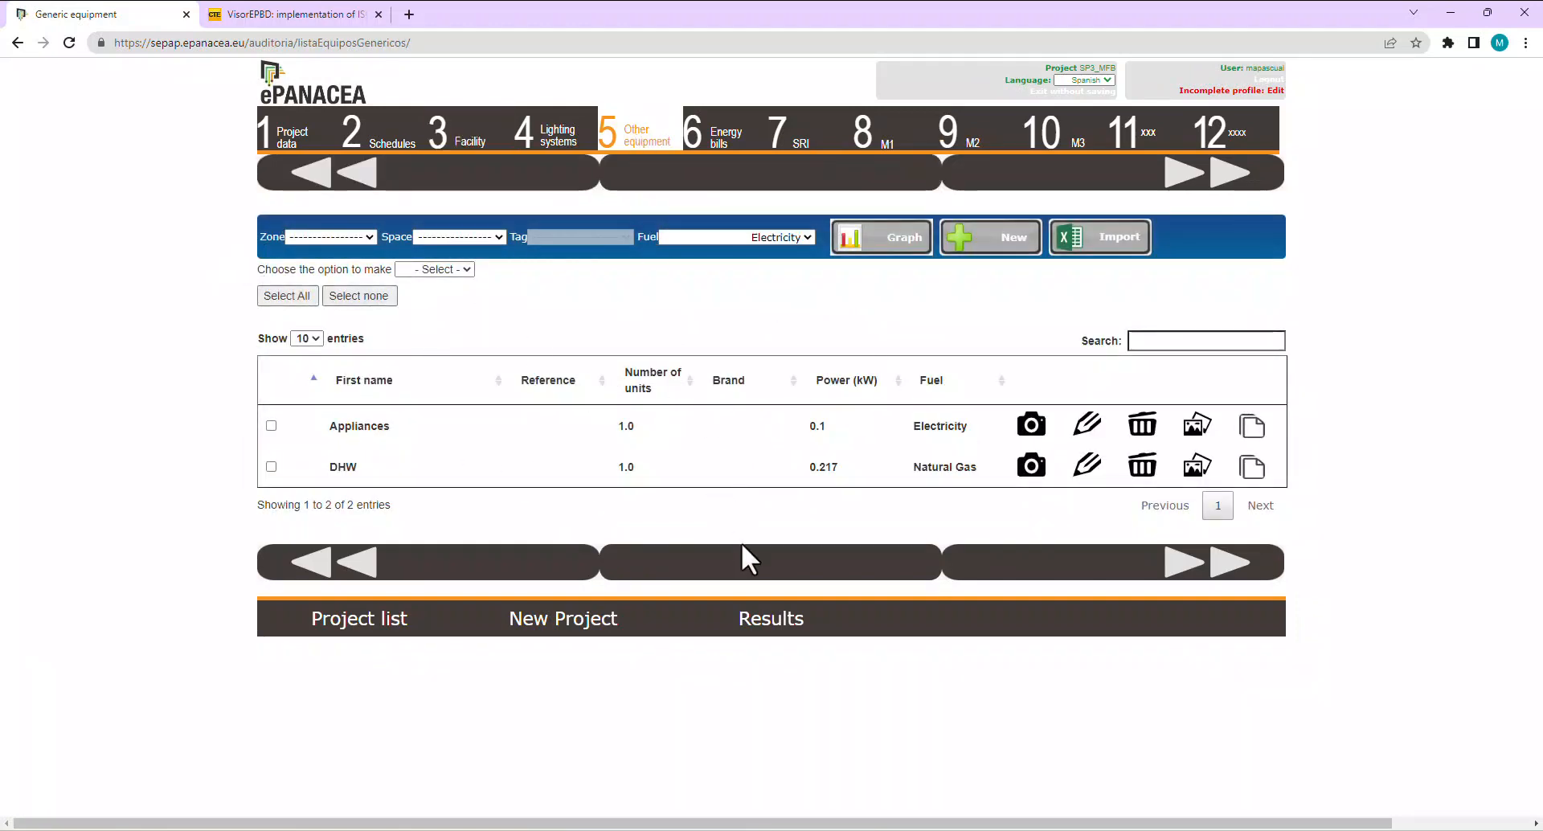
pyautogui.click(876, 243)
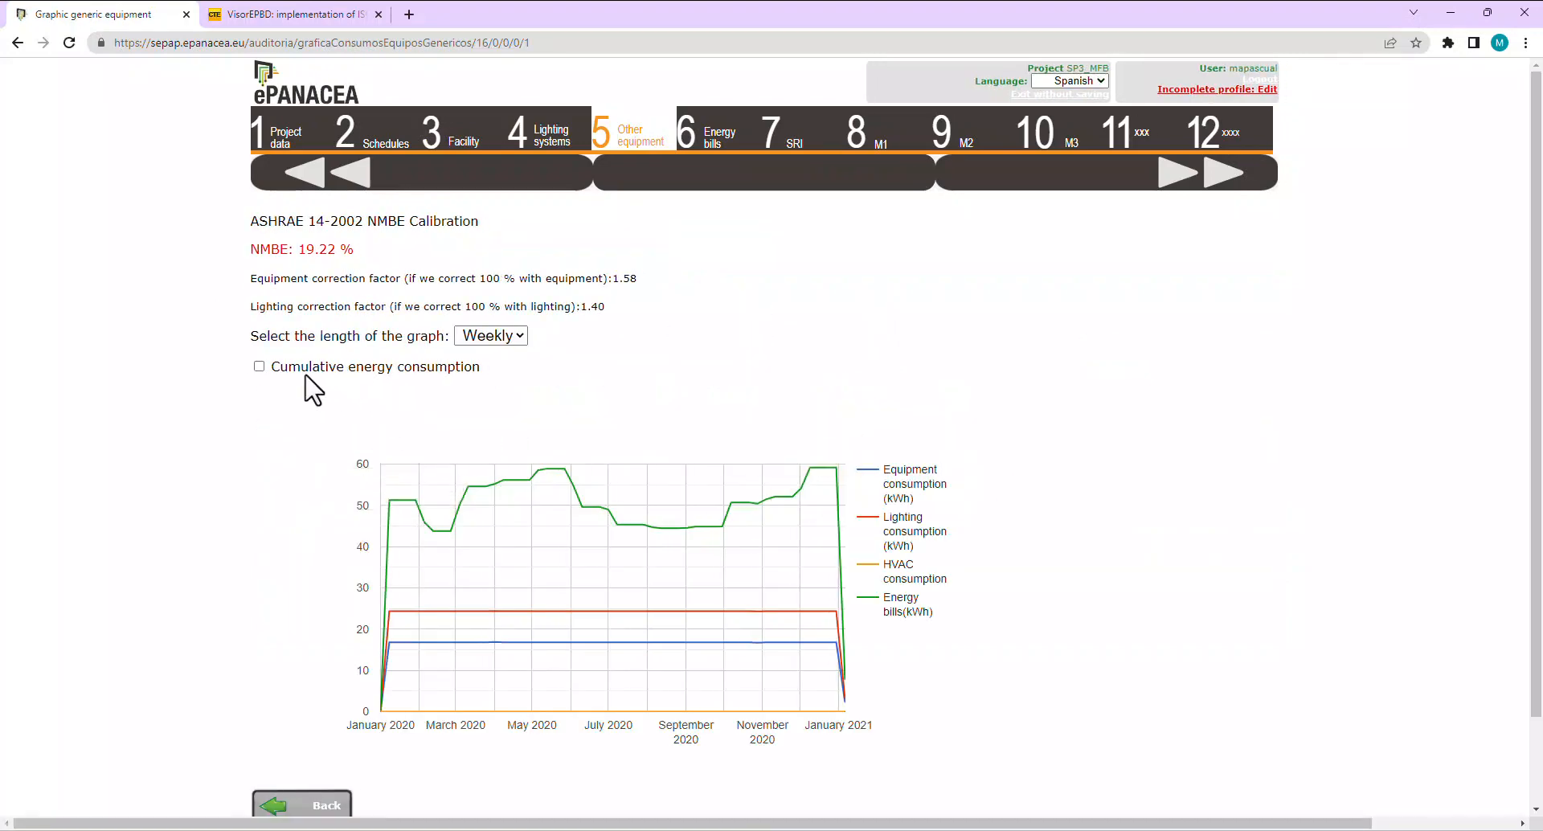
pyautogui.click(260, 367)
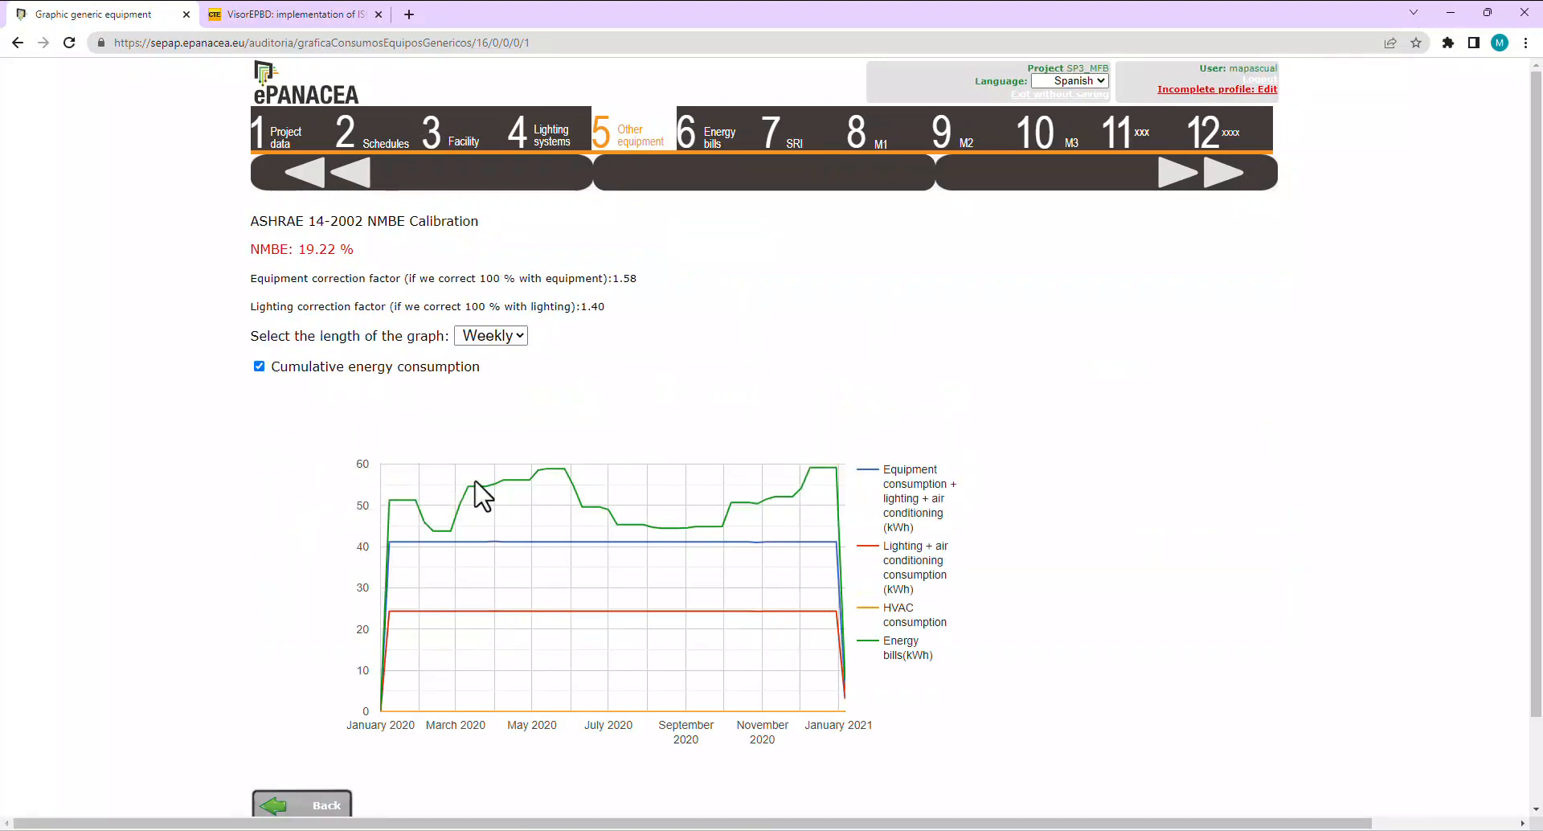
pyautogui.moveTo(444, 534)
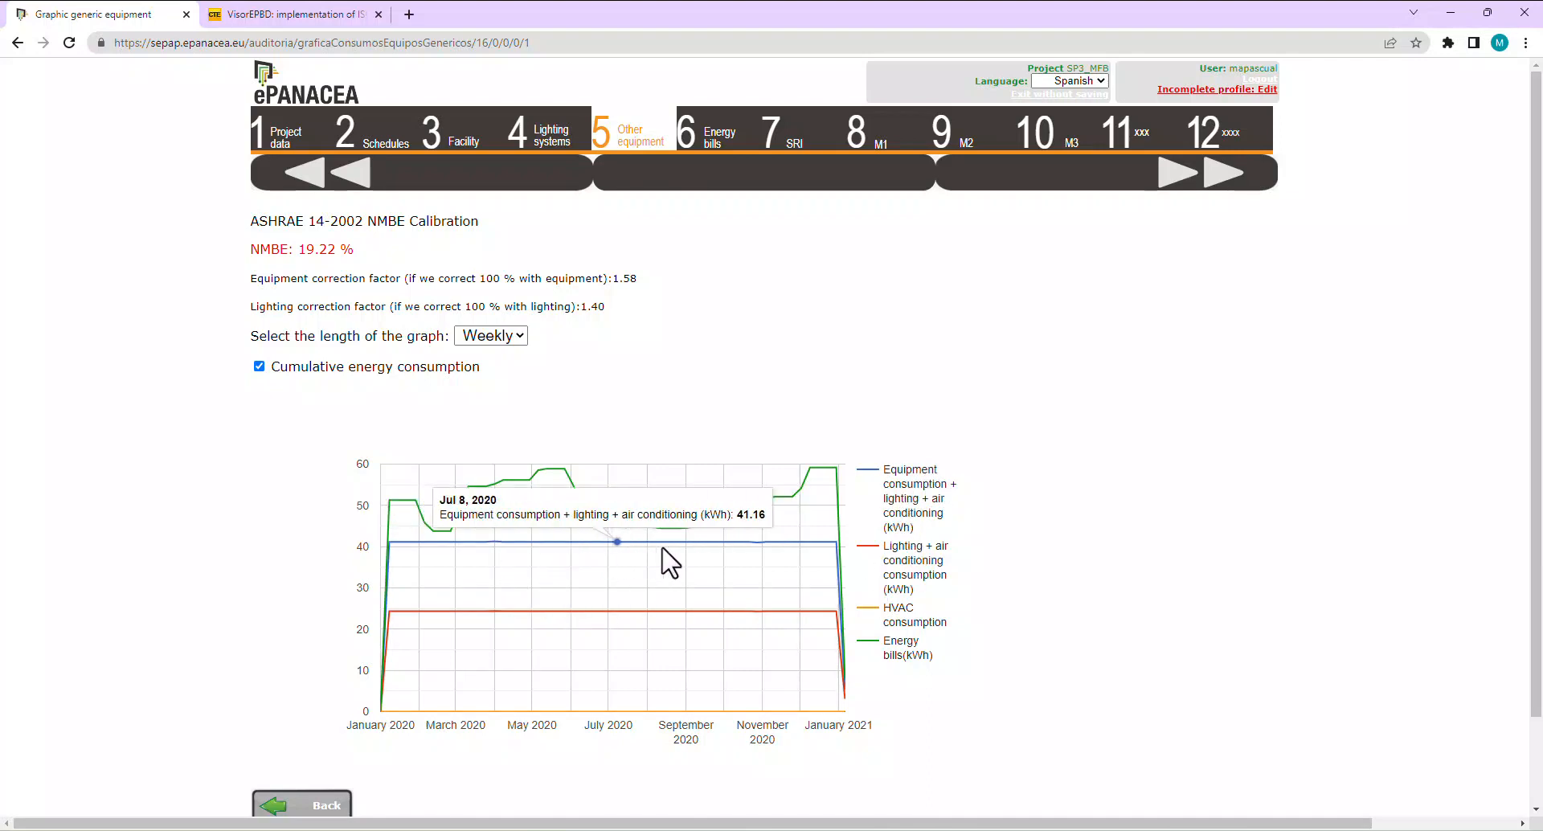
pyautogui.scroll(1, 714, 527)
pyautogui.scroll(-1, 714, 527)
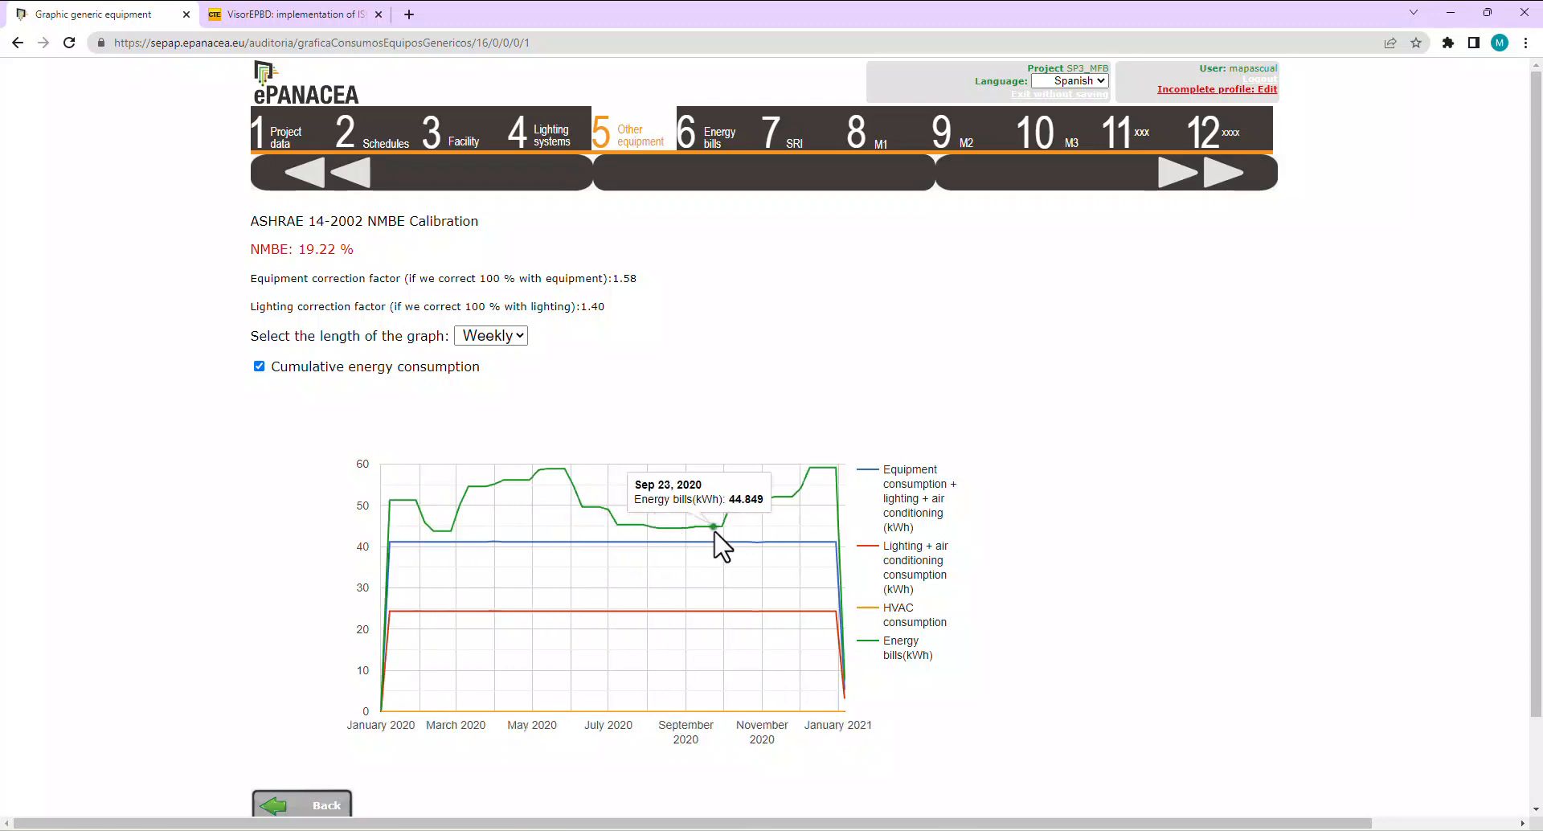
pyautogui.click(328, 807)
# Graph the other equipment for Natural Gas, examine its cumulative consumption against the bills, and return to the equipment list.
pyautogui.click(804, 240)
pyautogui.click(804, 243)
pyautogui.click(807, 241)
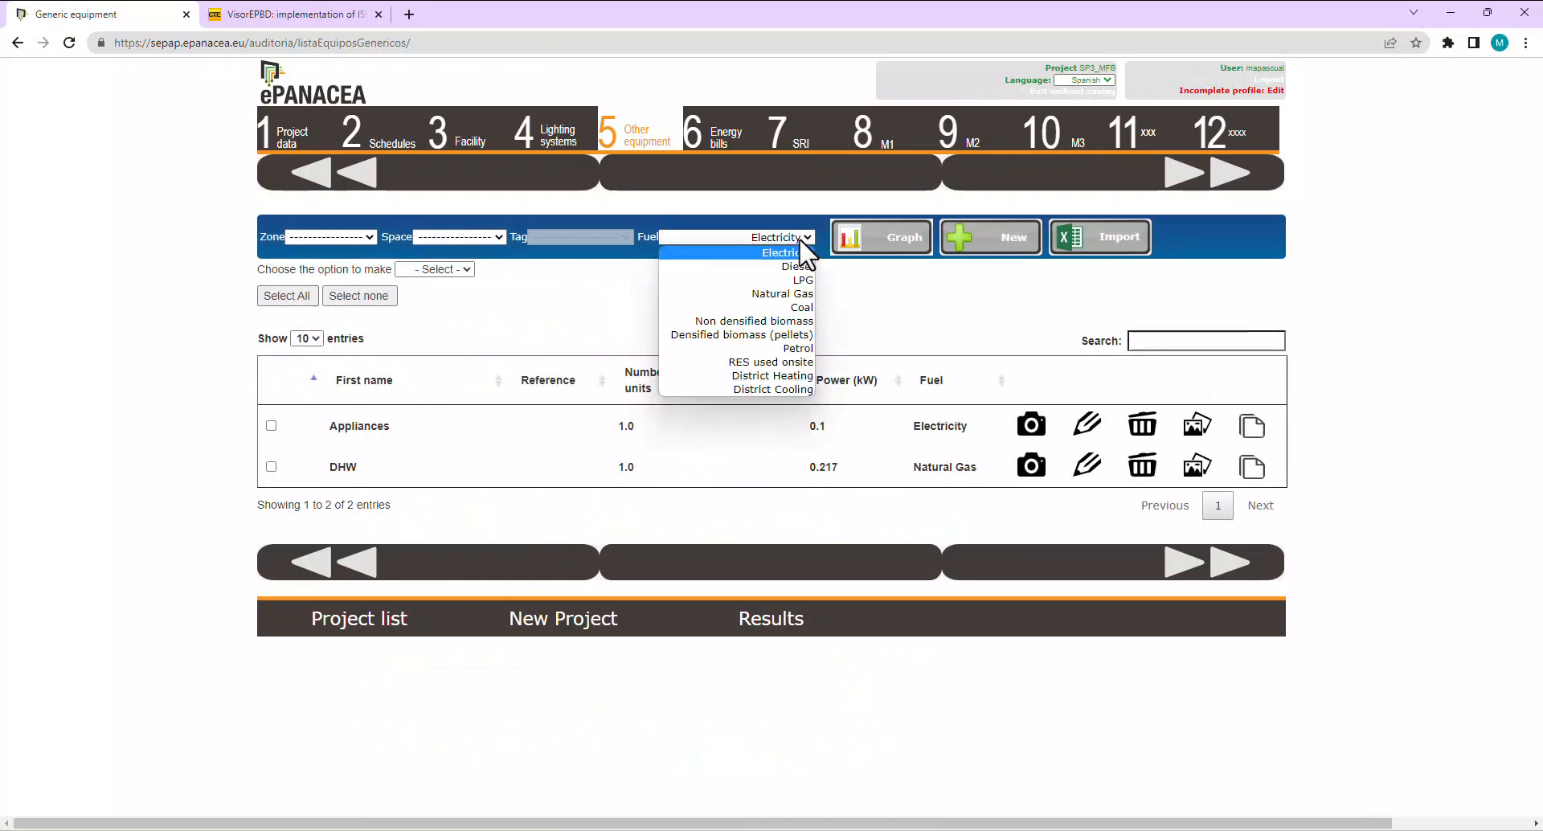
pyautogui.click(804, 294)
pyautogui.click(884, 251)
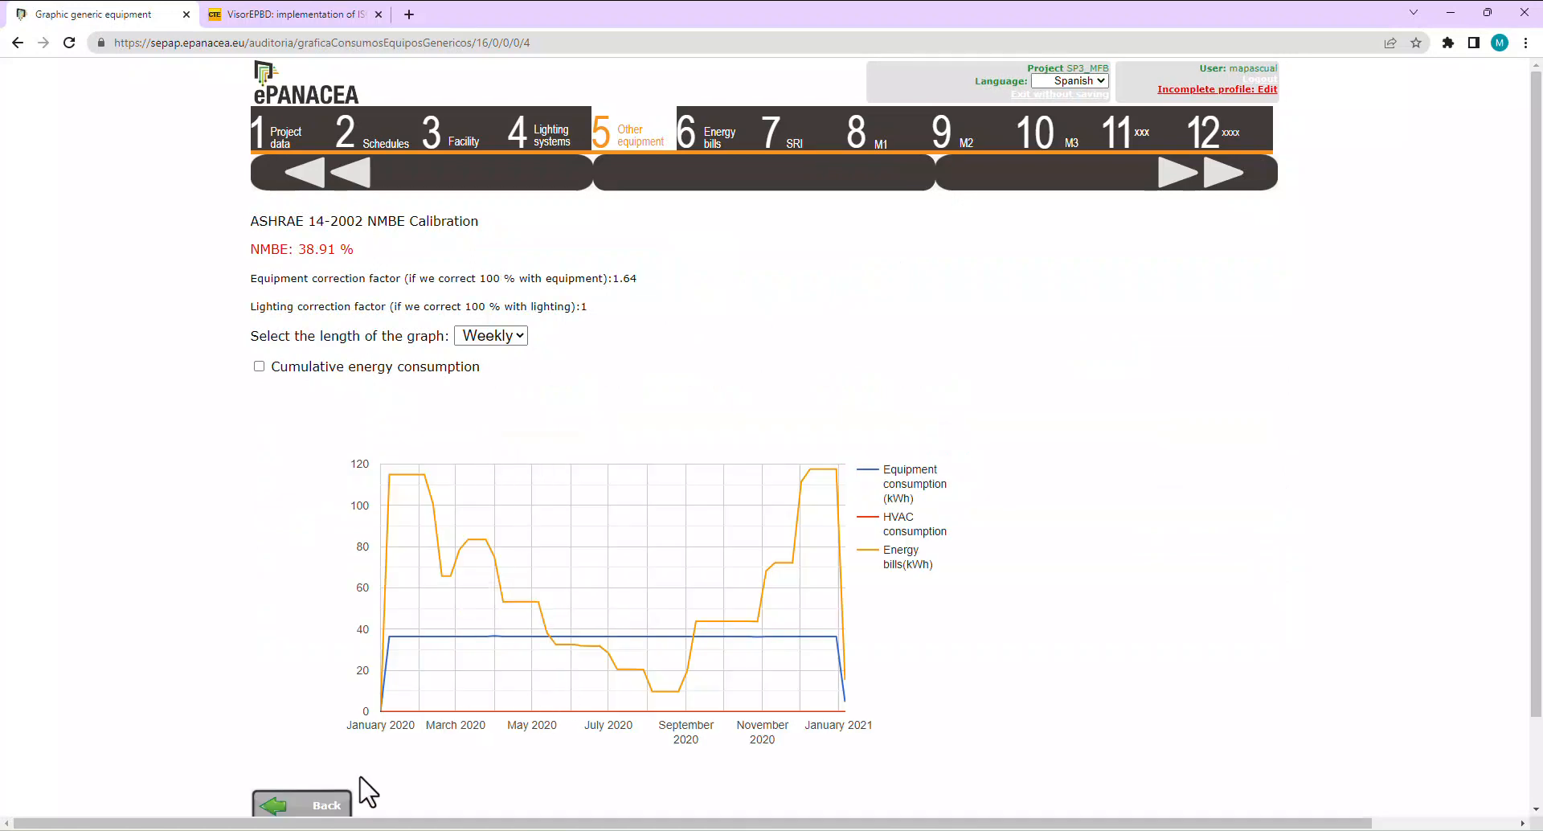
pyautogui.click(260, 366)
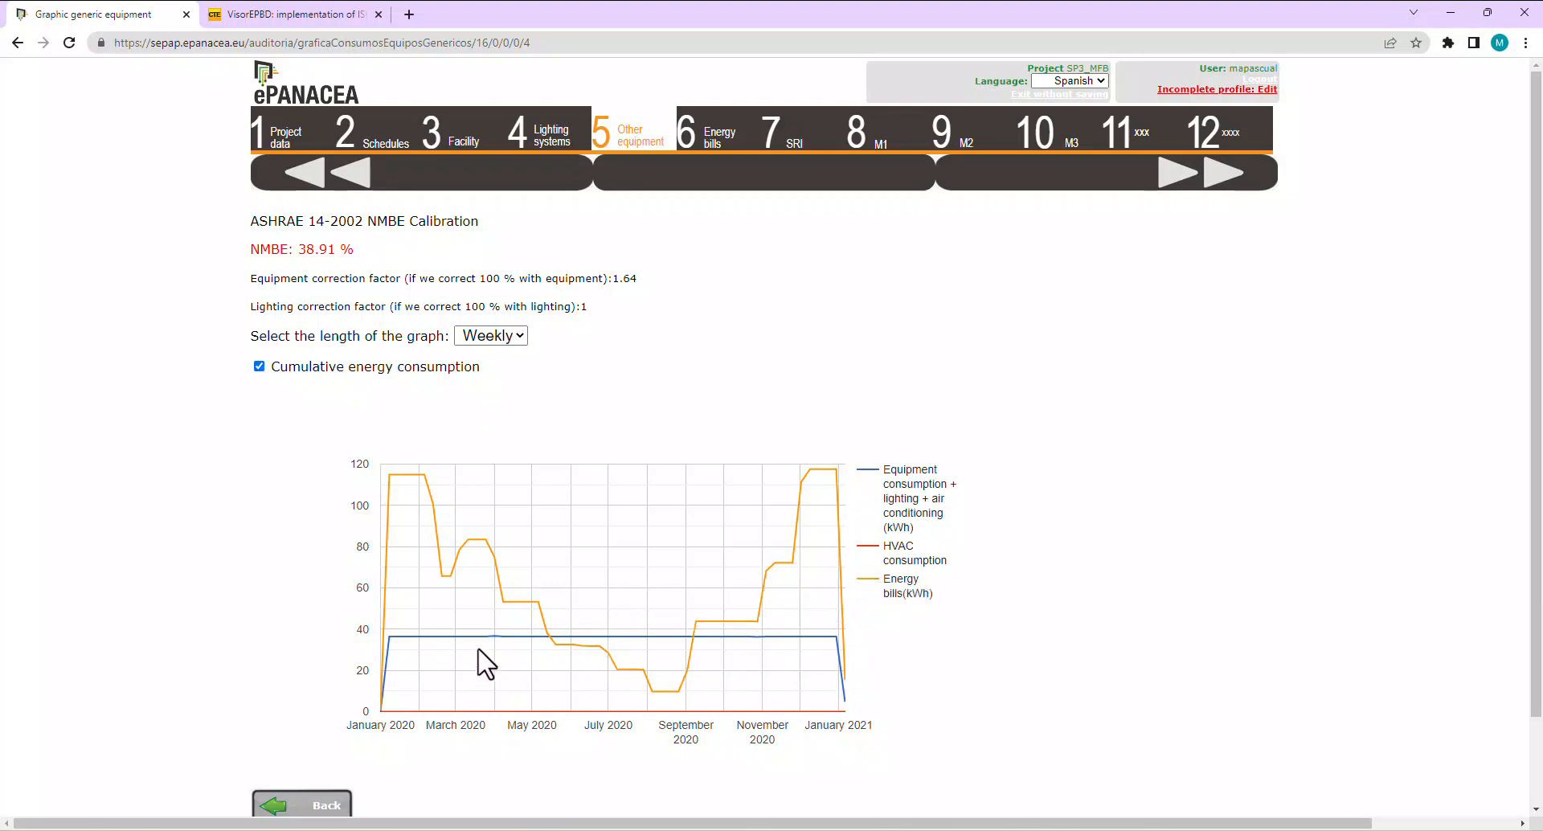
pyautogui.scroll(-1, 913, 655)
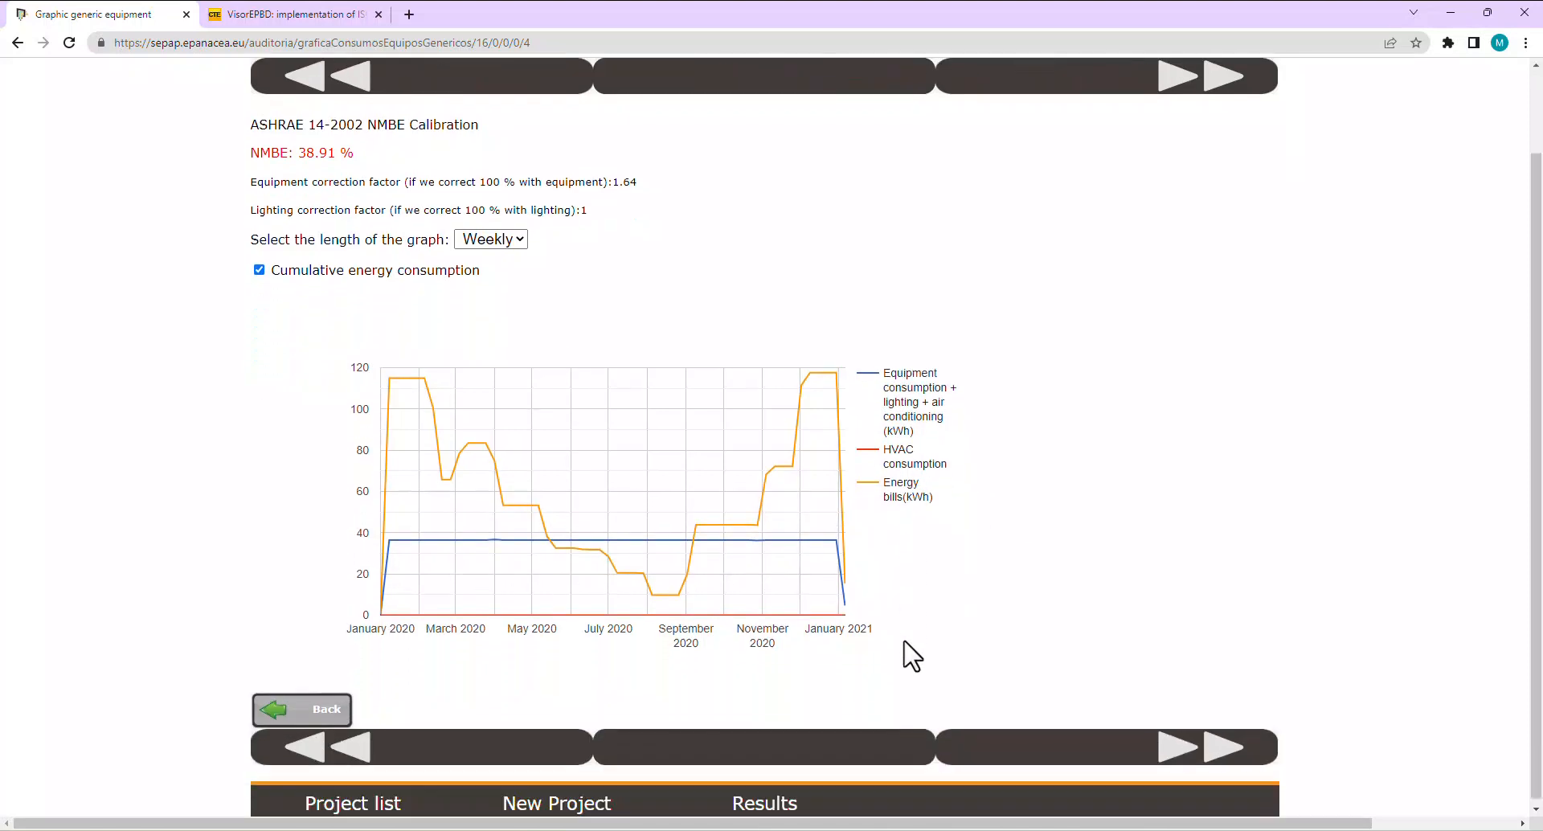
pyautogui.scroll(1, 802, 675)
pyautogui.click(315, 785)
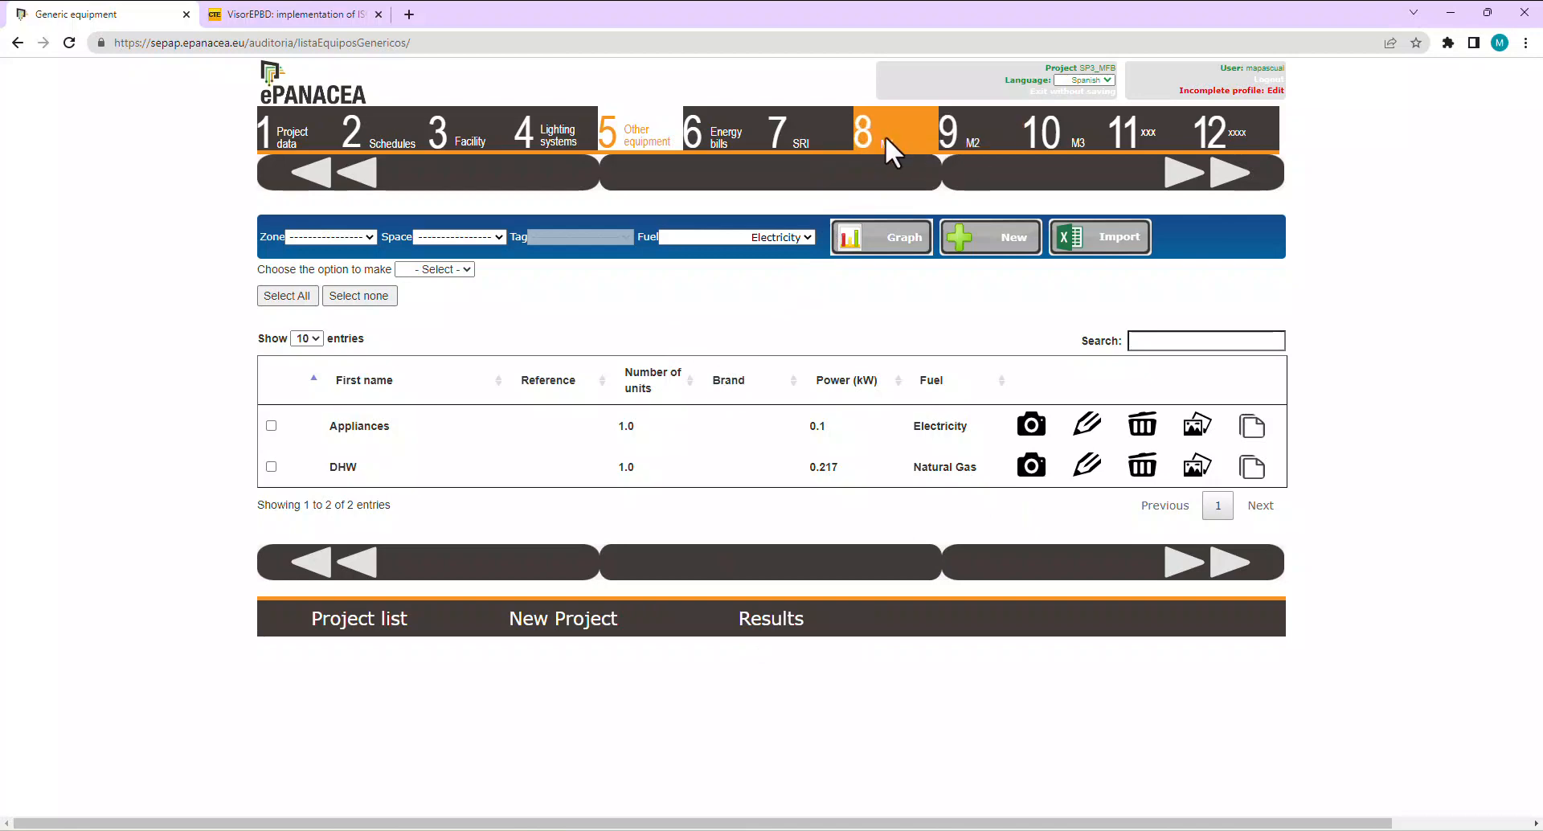
# Review the M2 results again and open the Lighting - 1 system for editing.
pyautogui.click(957, 133)
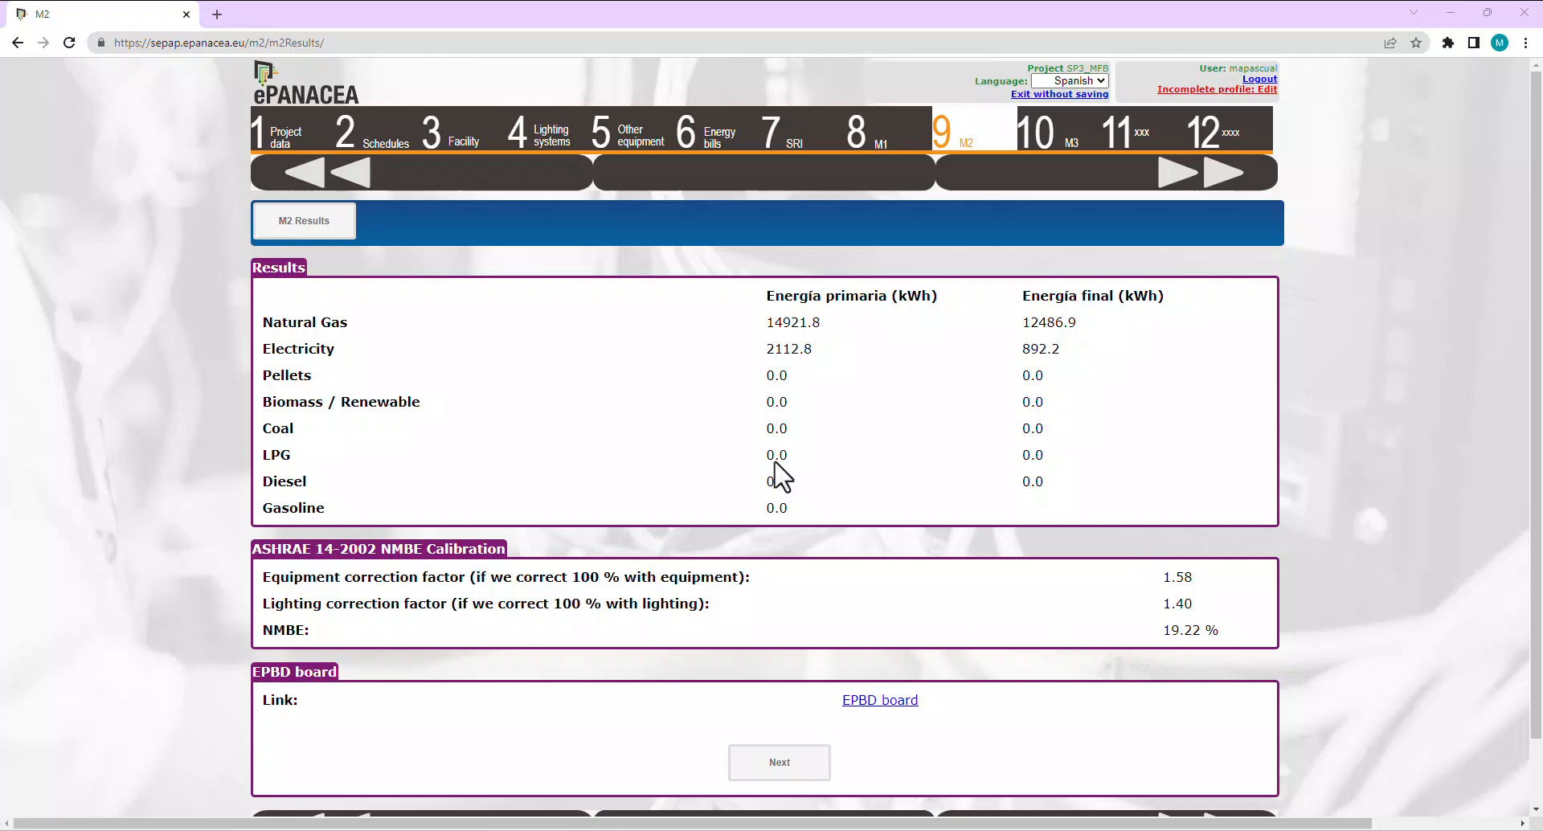
pyautogui.click(544, 138)
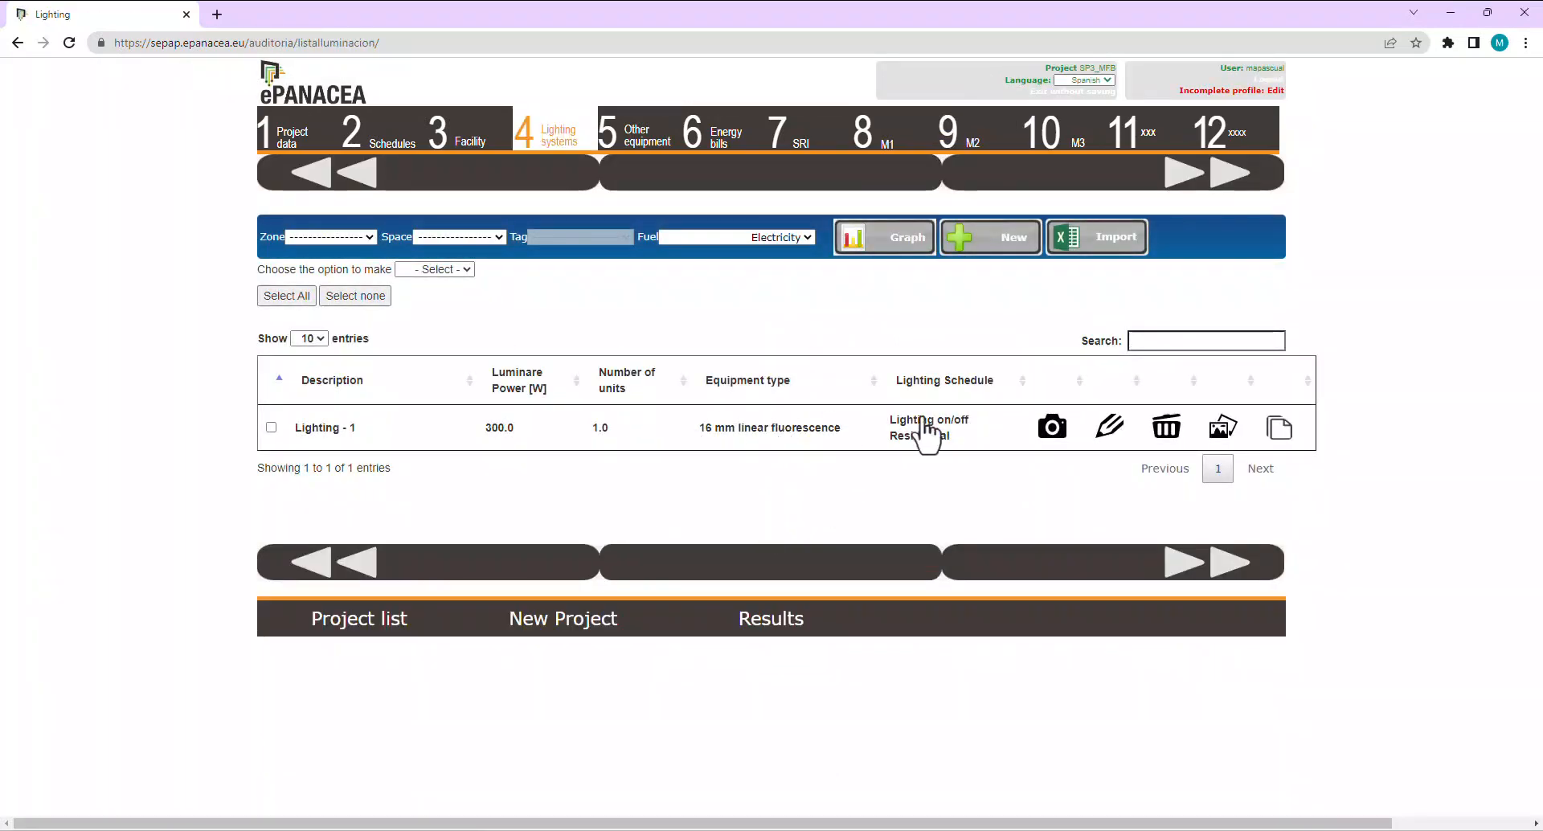
pyautogui.click(1110, 426)
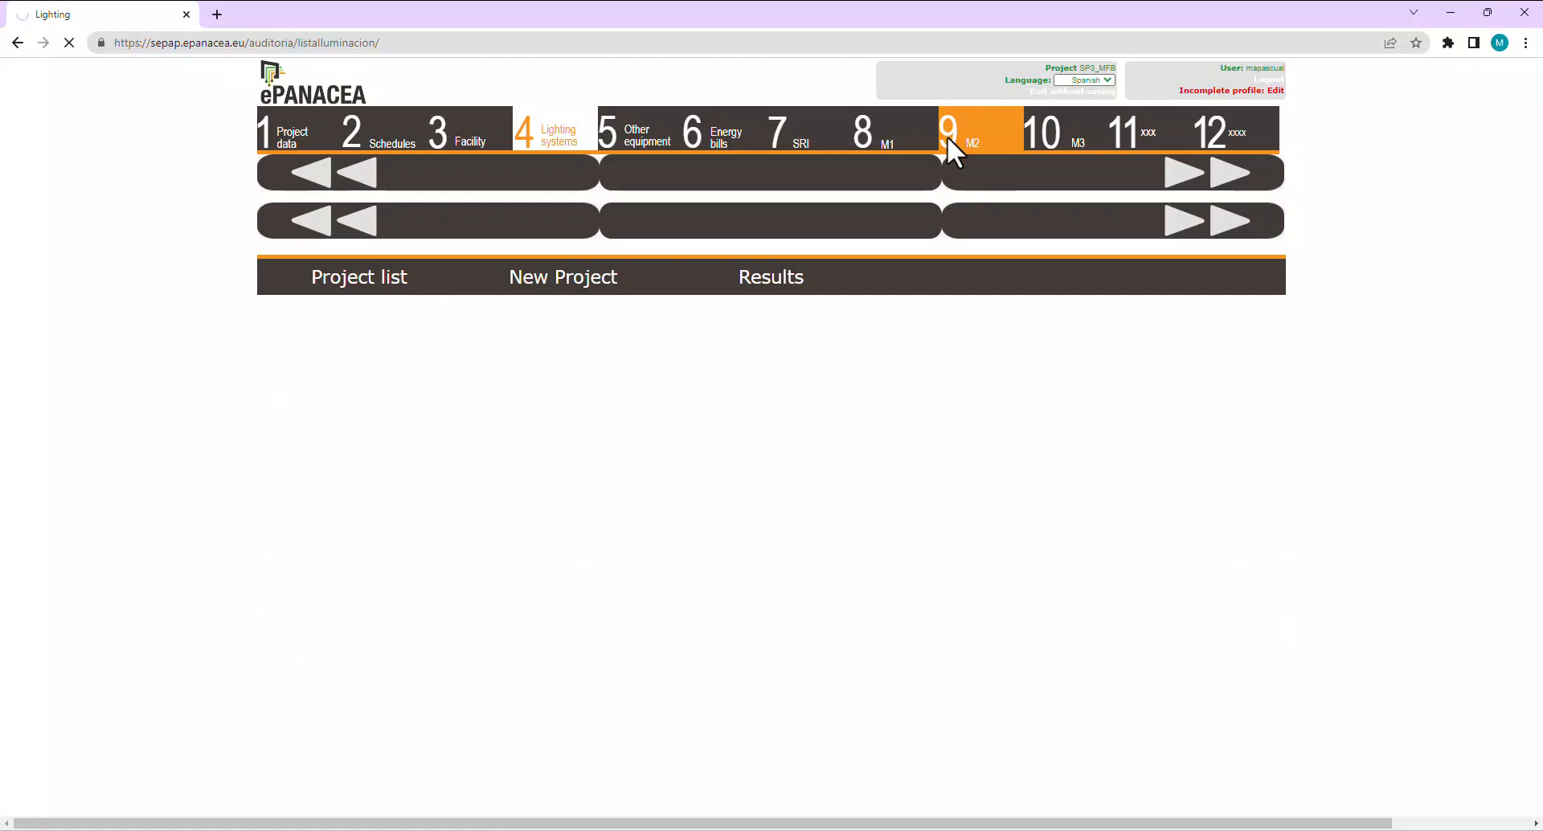
# Recheck the M2 calibration results and examine the cumulative electricity consumption against the energy bills for the adjusted lighting.
pyautogui.click(947, 137)
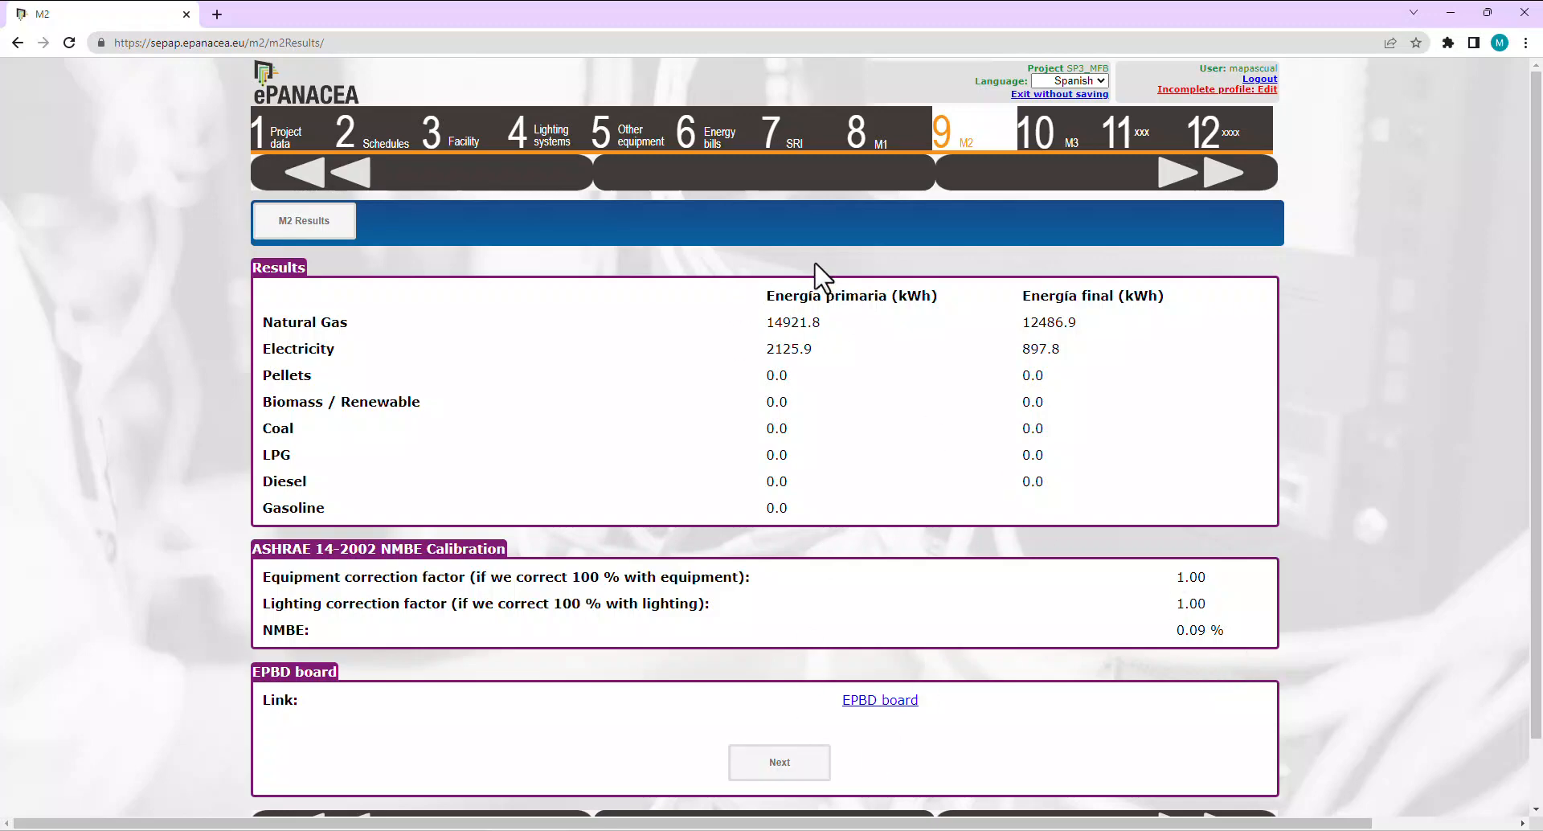
pyautogui.click(623, 133)
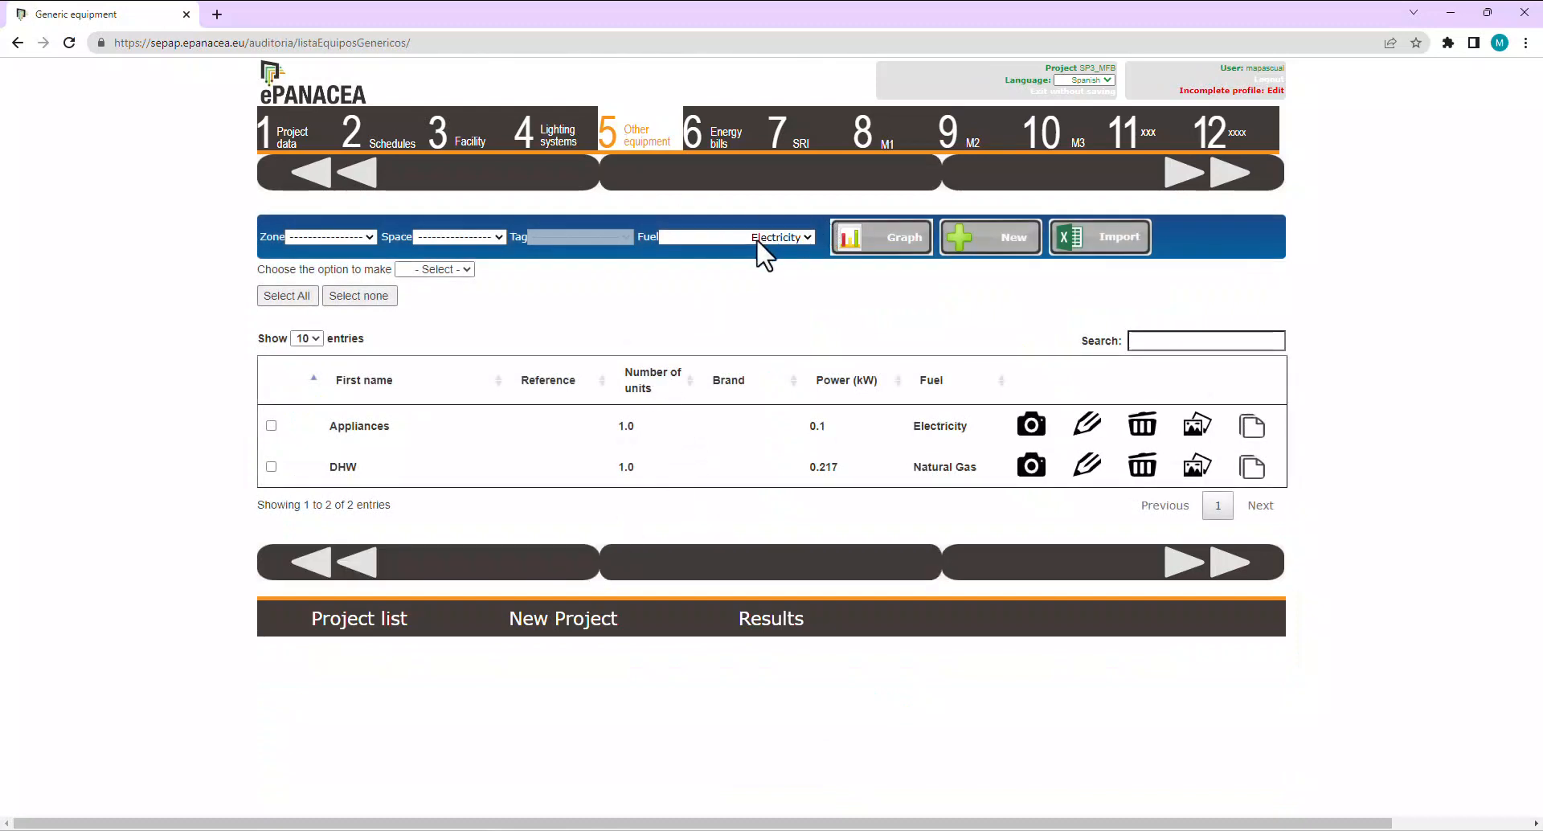
pyautogui.click(876, 241)
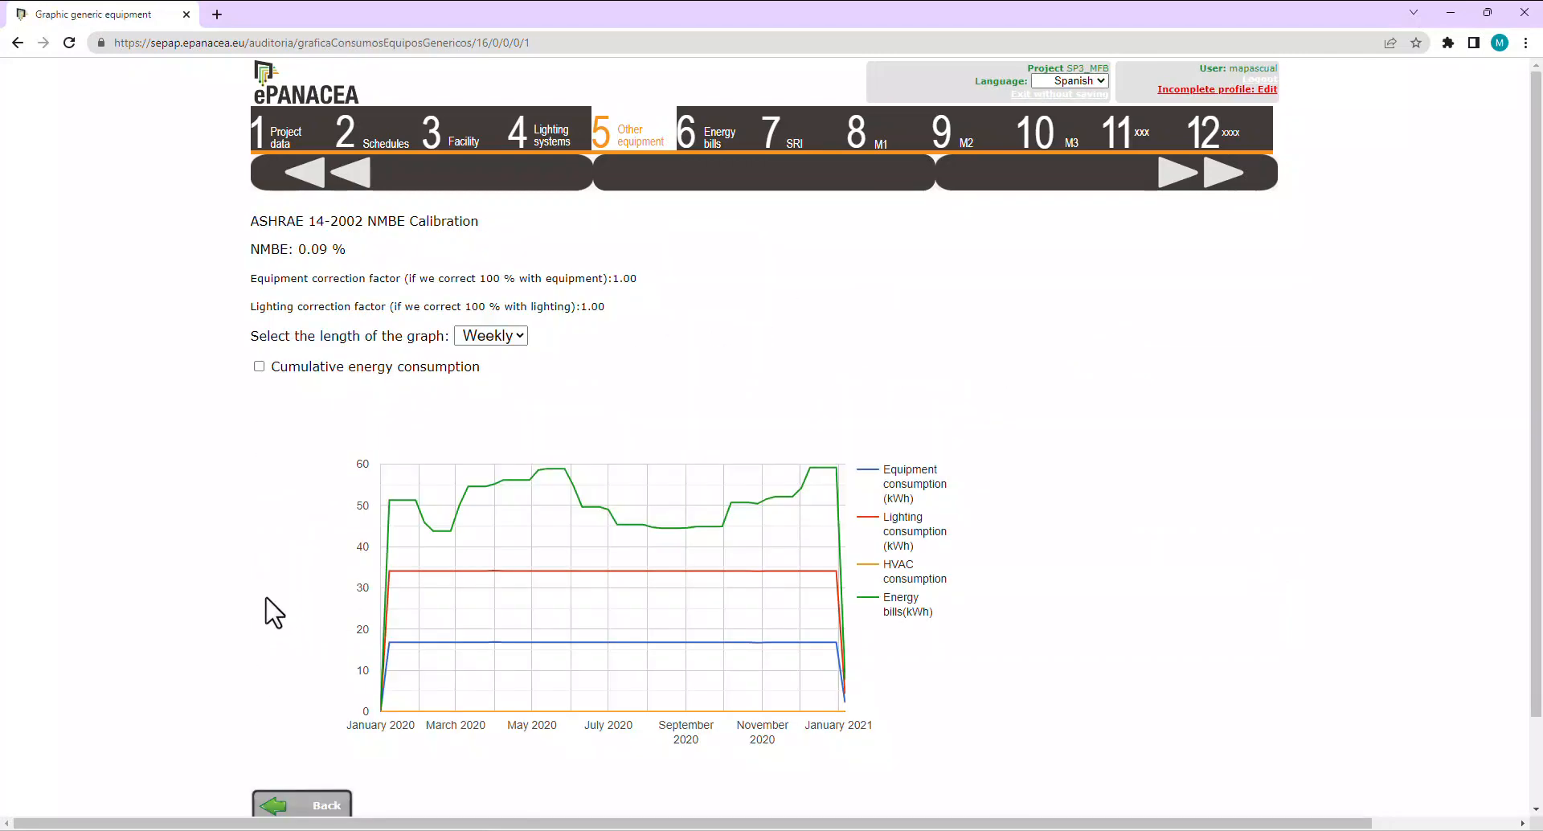
pyautogui.click(259, 367)
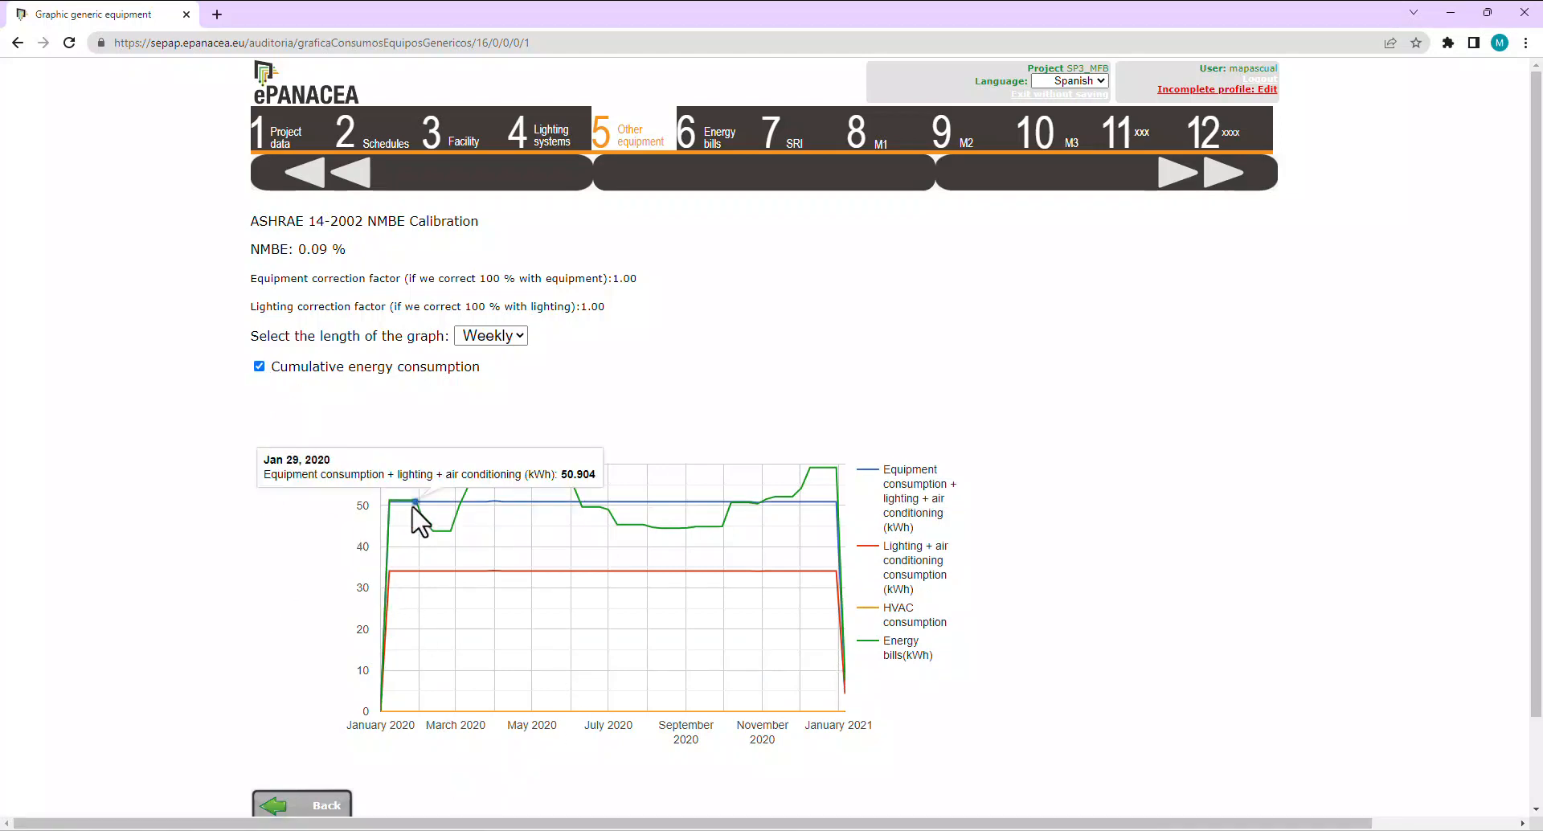
pyautogui.moveTo(473, 546)
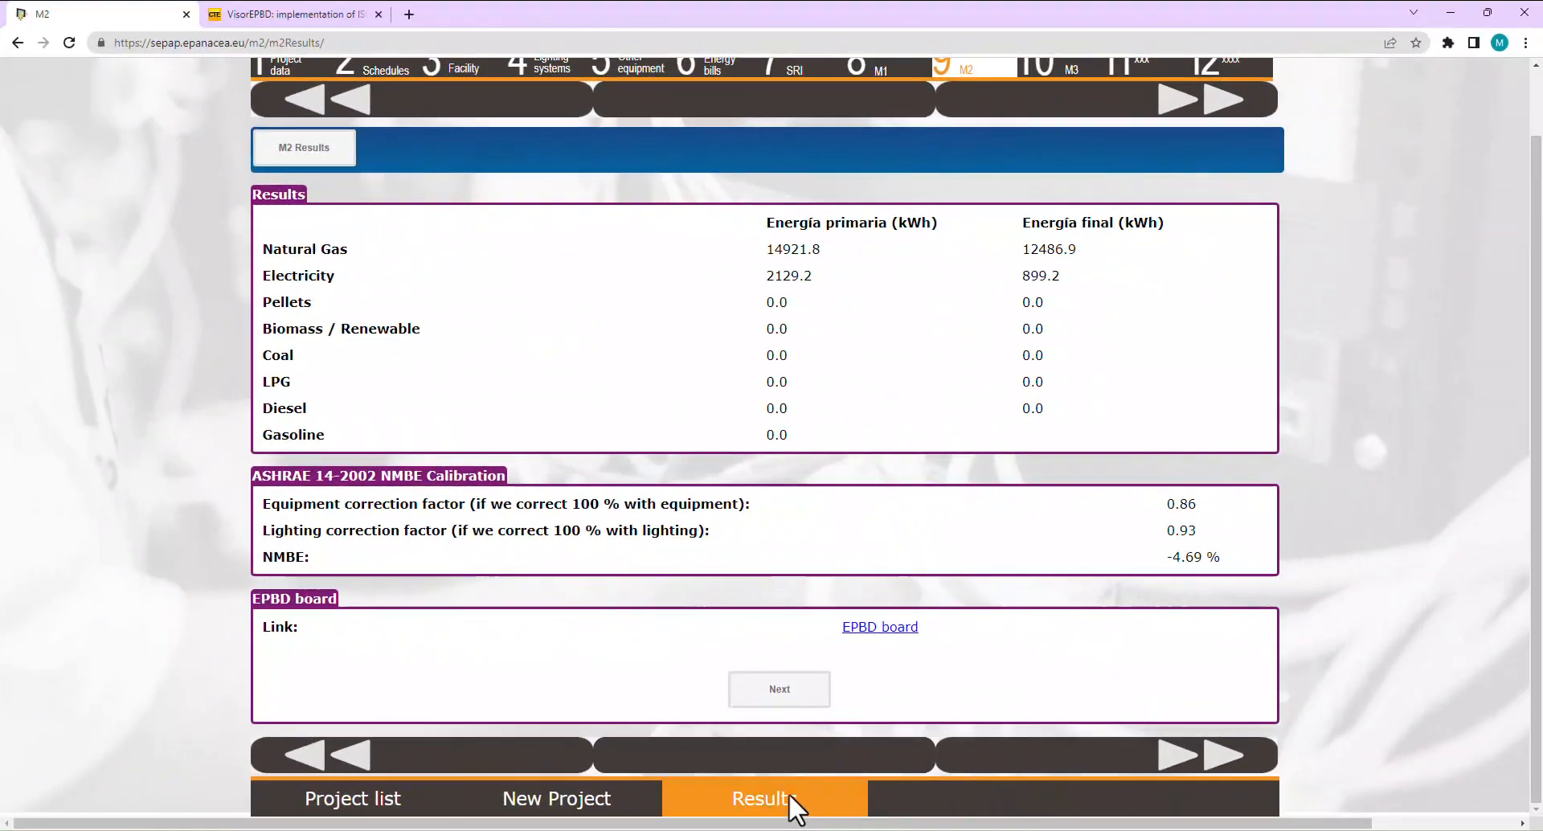
# View the Energy Need results with heating and cooling demands for the whole project.
pyautogui.click(789, 797)
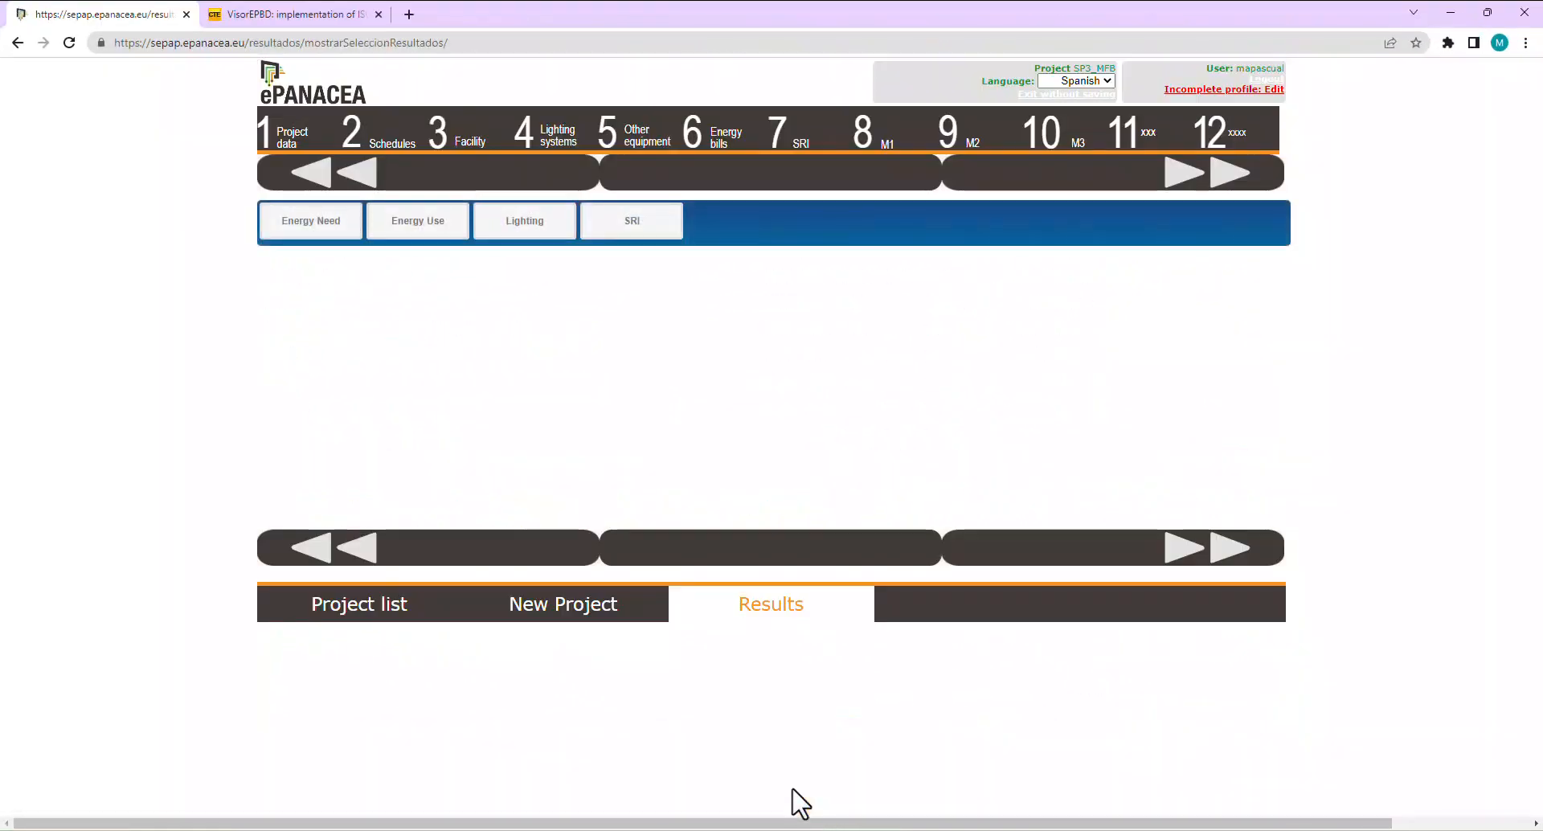
pyautogui.click(320, 229)
pyautogui.click(342, 274)
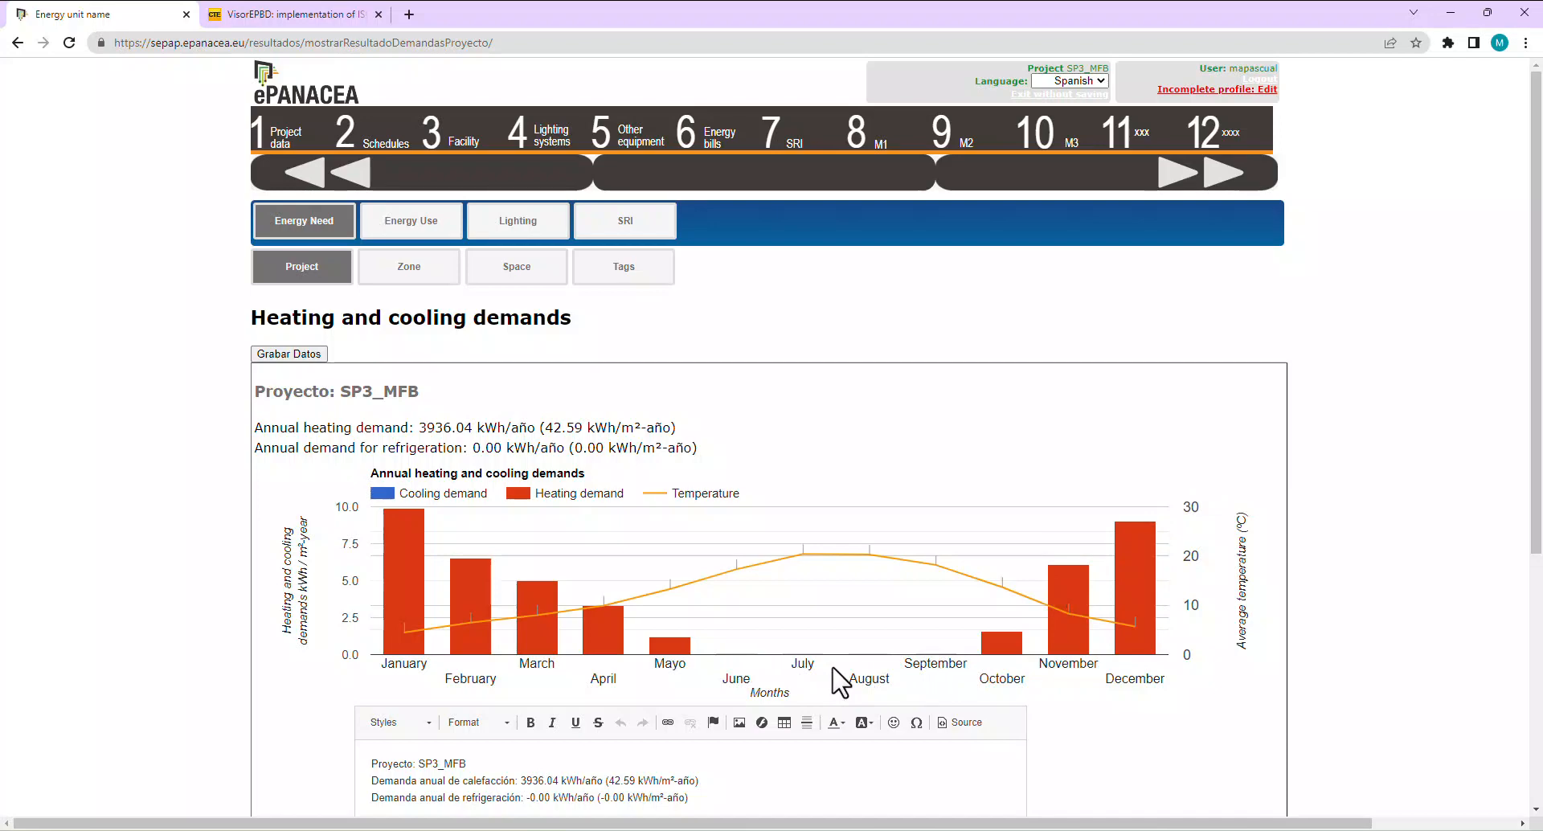
# View the Energy Use results and examine the energy diagram for the whole project.
pyautogui.click(406, 217)
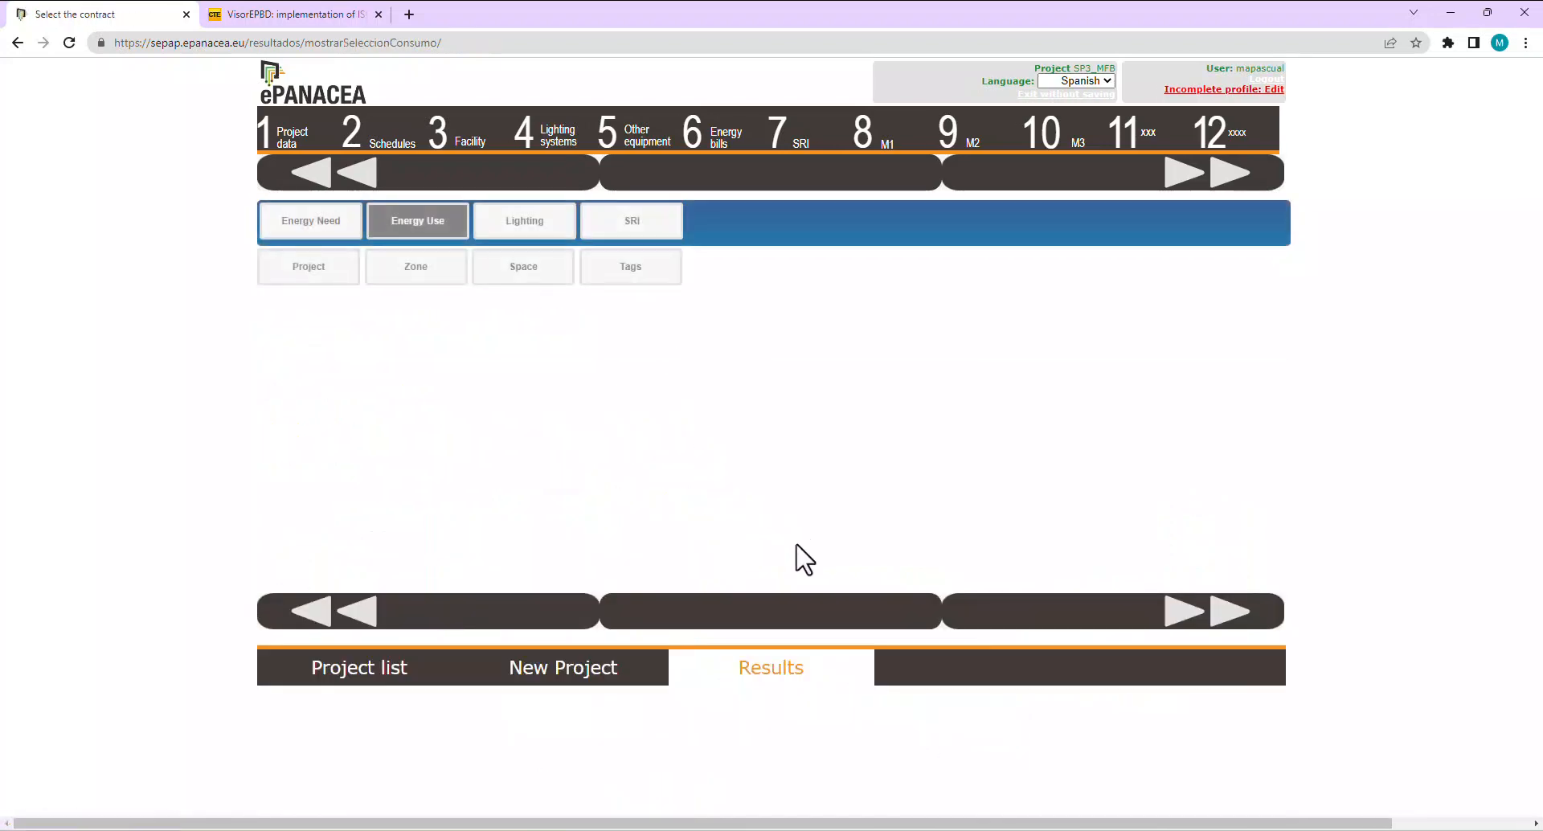
pyautogui.click(280, 277)
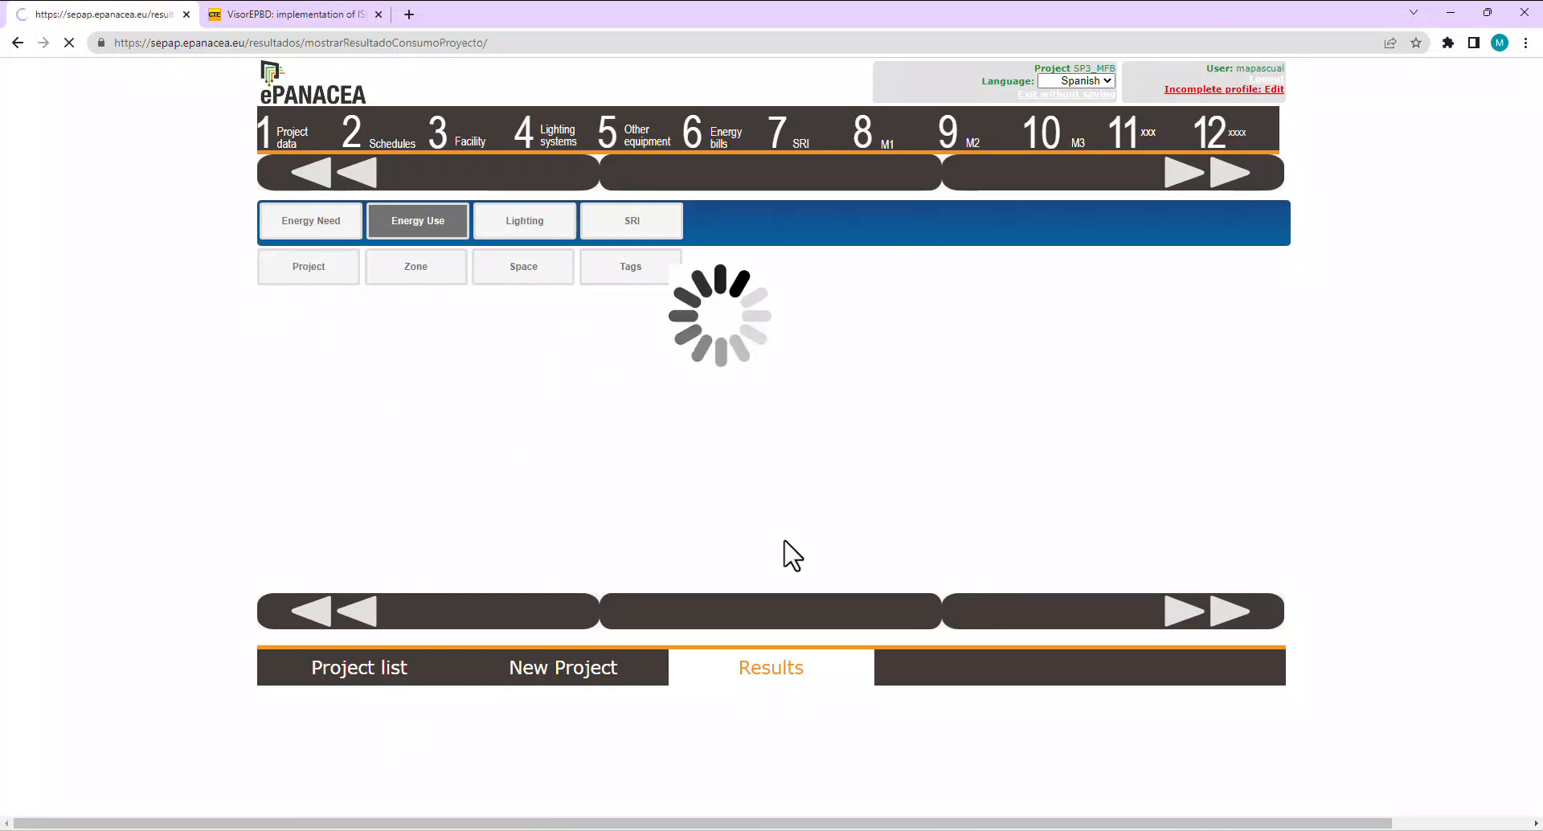
pyautogui.scroll(-2, 792, 547)
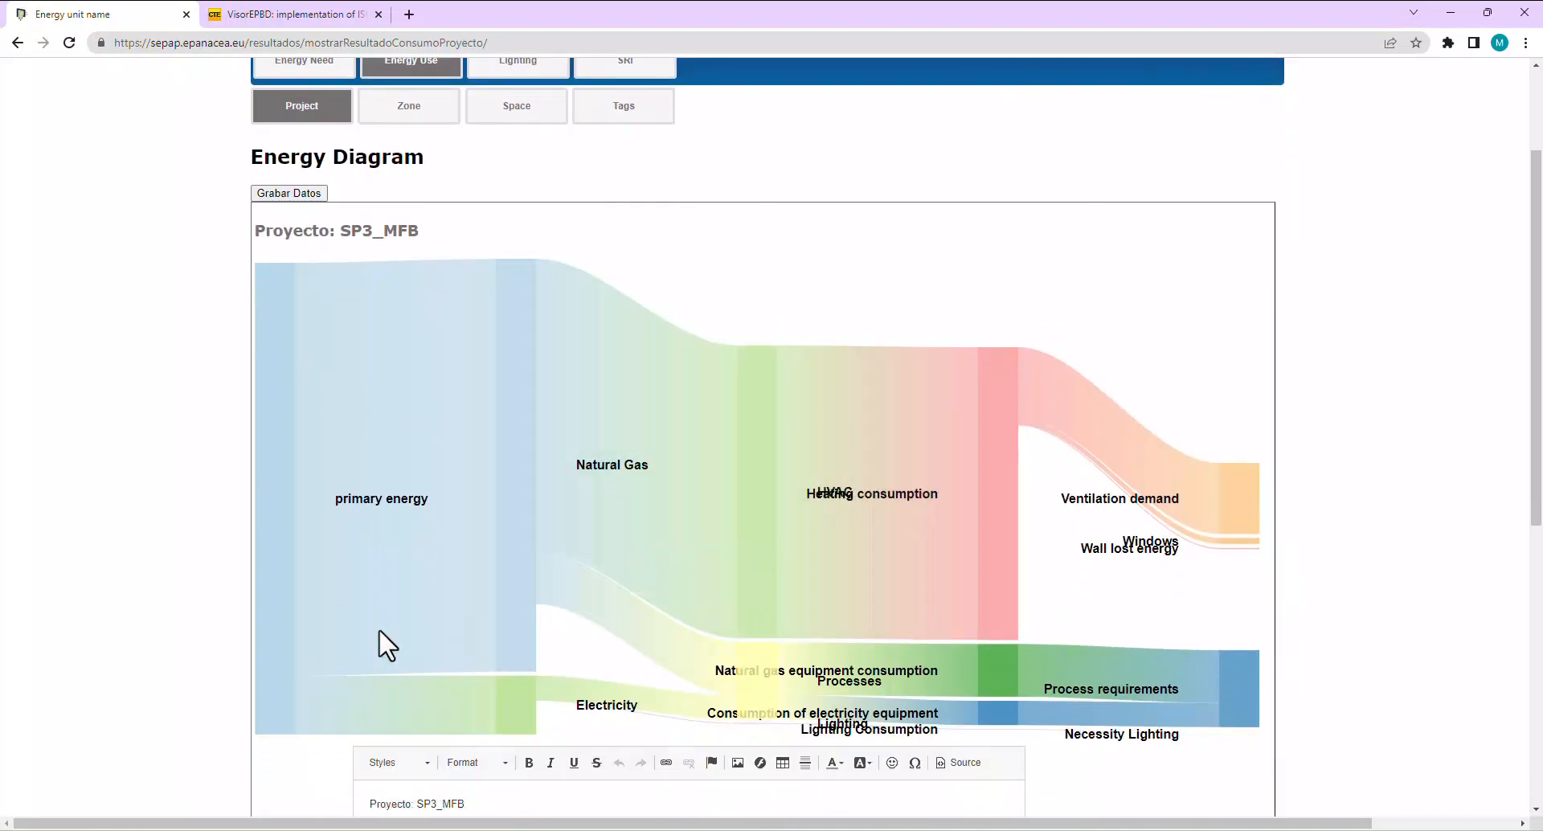